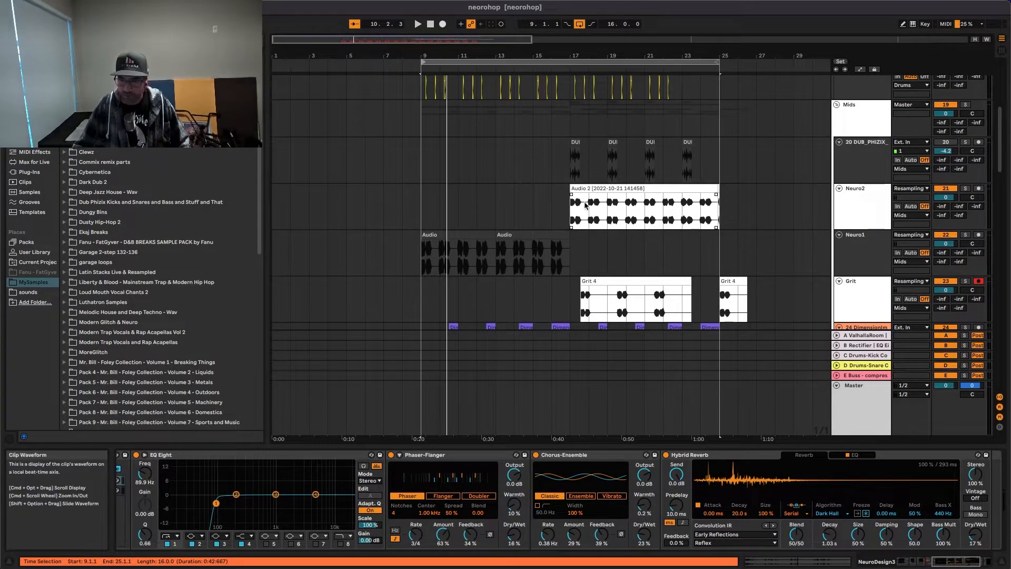
Look through the effect chains of the Neuro2, Neuro1 and neighbouring mid tracks, ending on Neuro2
{"action": "left_click", "coordinate": [840, 204]}
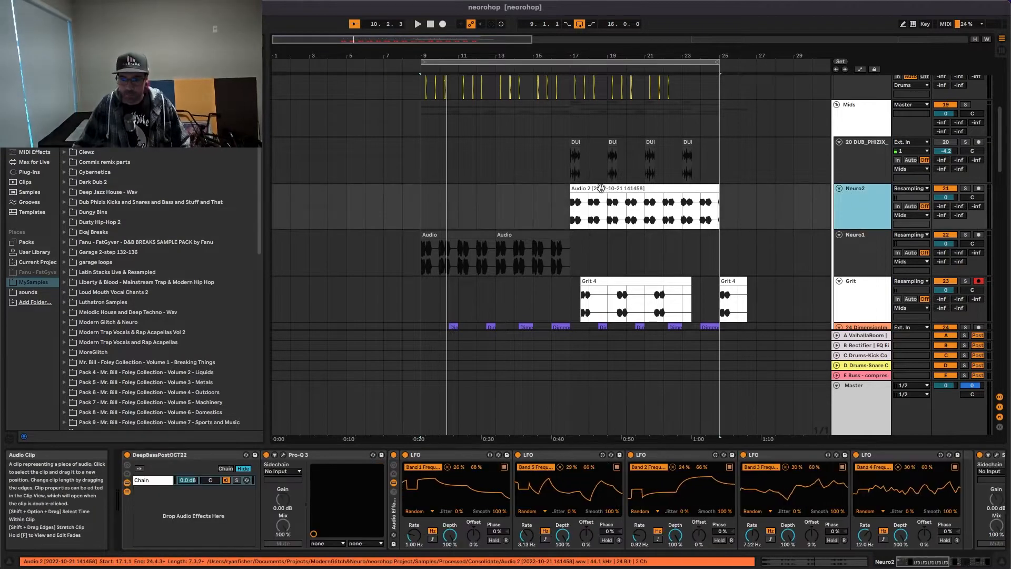
{"action": "scroll", "coordinate": [779, 181], "scroll_direction": "down", "scroll_amount": 5}
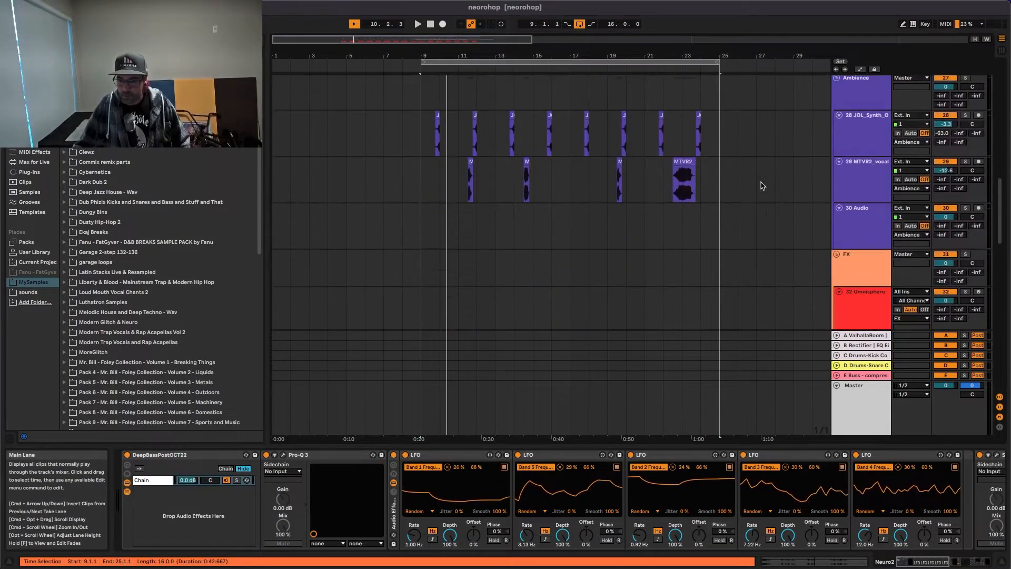
{"action": "scroll", "coordinate": [709, 182], "scroll_direction": "up", "scroll_amount": 3}
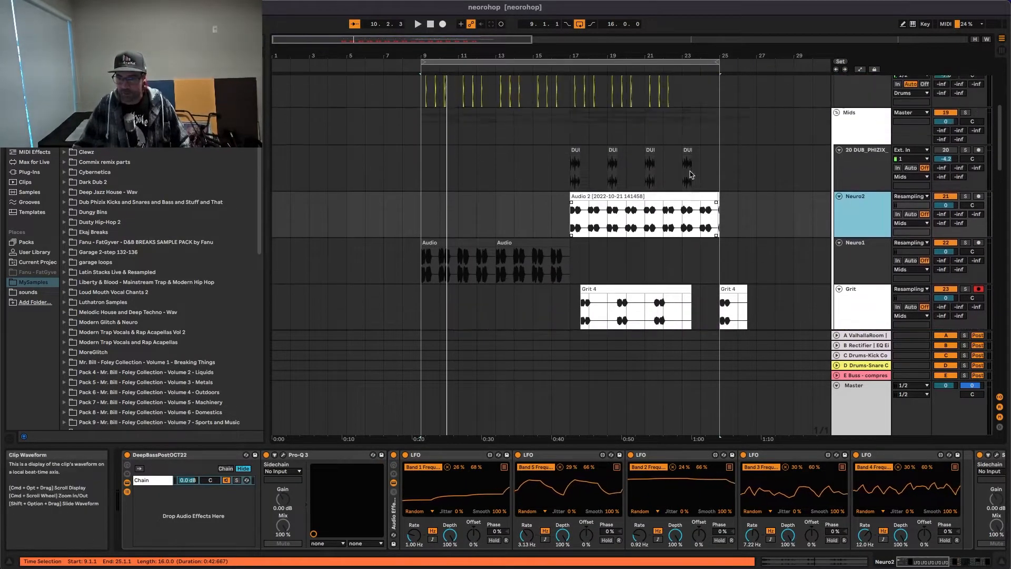
{"action": "left_click", "coordinate": [863, 182]}
{"action": "left_click", "coordinate": [864, 205]}
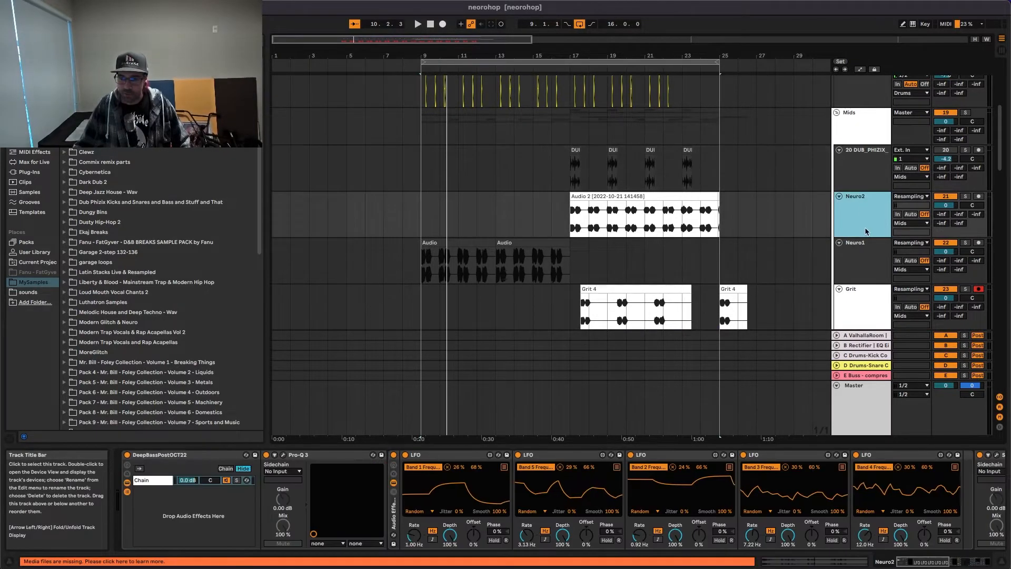
{"action": "left_click", "coordinate": [860, 274]}
{"action": "left_click", "coordinate": [866, 198]}
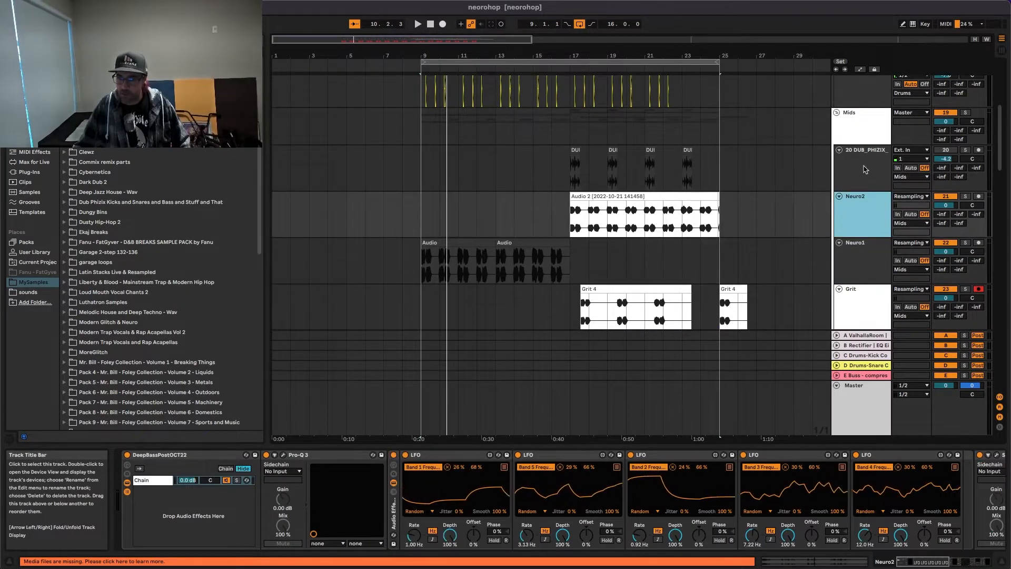
{"action": "left_click", "coordinate": [866, 170]}
{"action": "left_click", "coordinate": [861, 212]}
{"action": "left_click", "coordinate": [856, 261]}
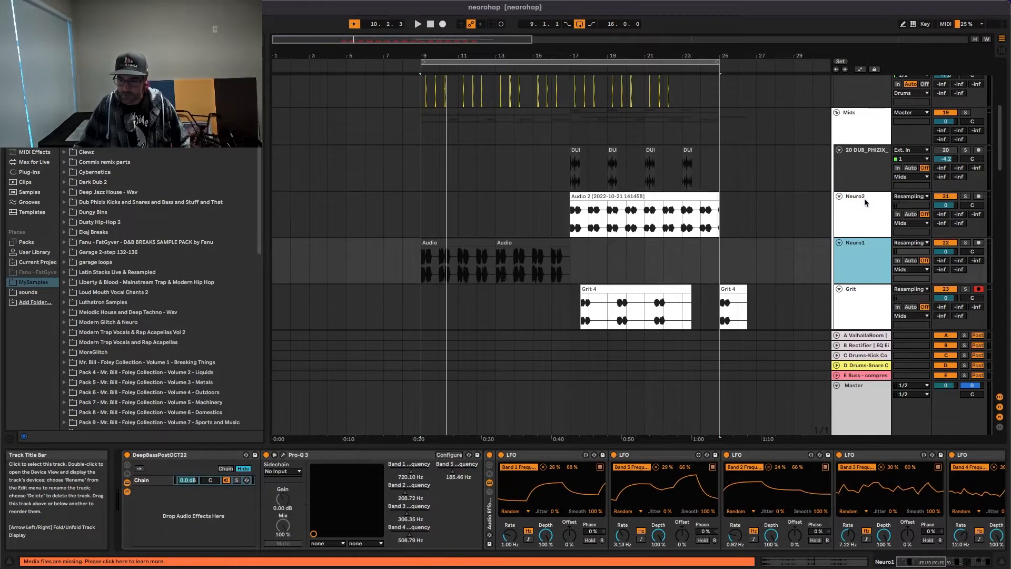
{"action": "left_click", "coordinate": [866, 170]}
{"action": "left_click", "coordinate": [862, 213]}
Play the looped arrangement section from bar 9 to bar 25
{"action": "left_click", "coordinate": [466, 62]}
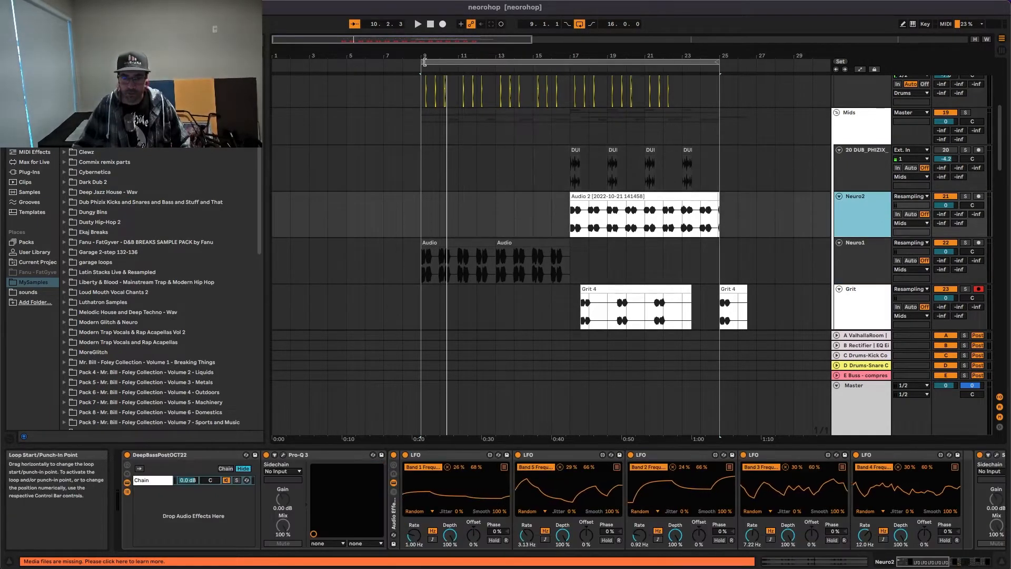
{"action": "left_click", "coordinate": [494, 109]}
{"action": "key", "text": "space"}
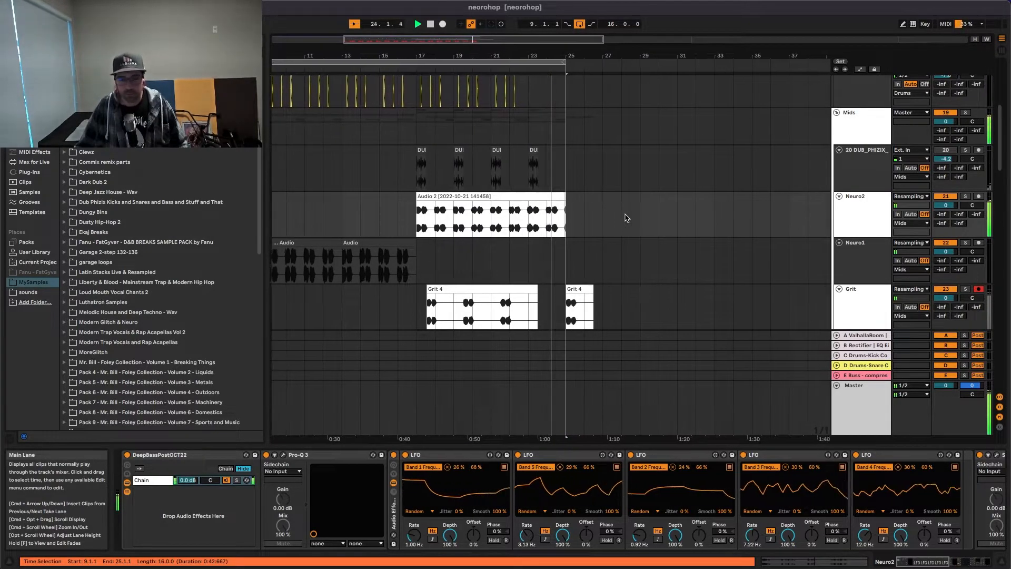
Solo the Neuro2 track and audition its clip from bar 17
{"action": "left_click", "coordinate": [863, 208]}
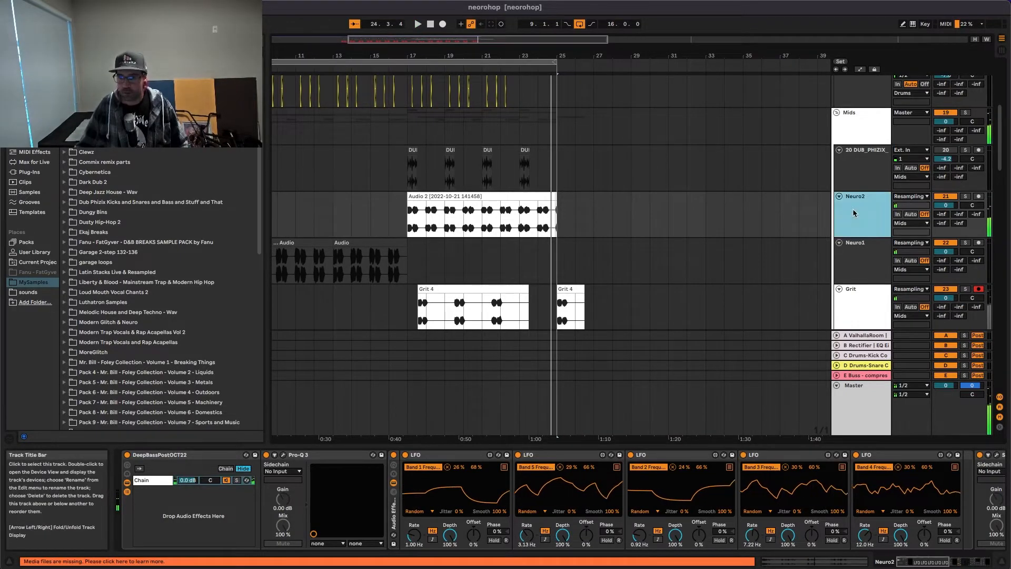
{"action": "left_click", "coordinate": [965, 195]}
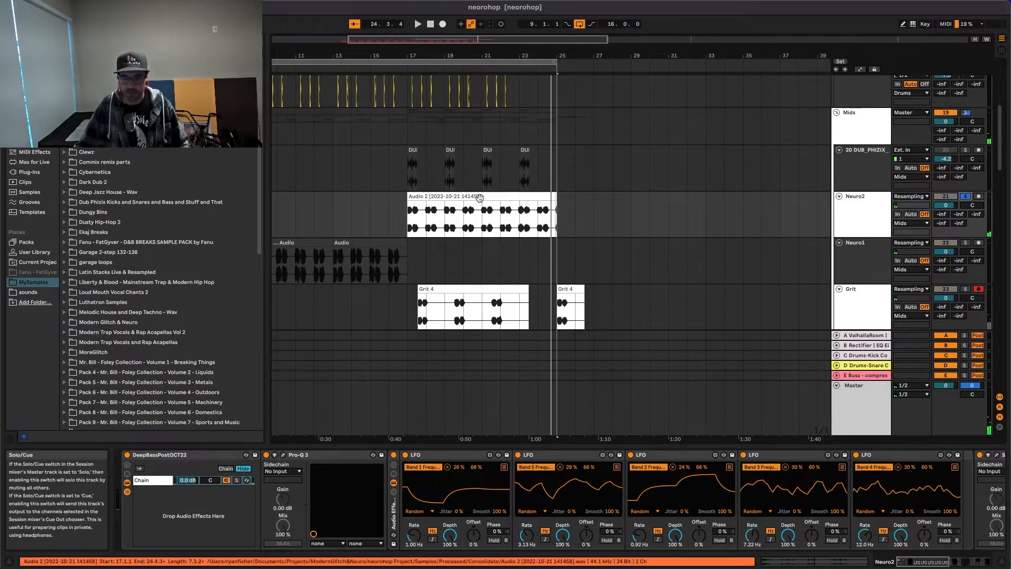
{"action": "left_click", "coordinate": [406, 216]}
{"action": "key", "text": "space"}
{"action": "key", "text": "space"}
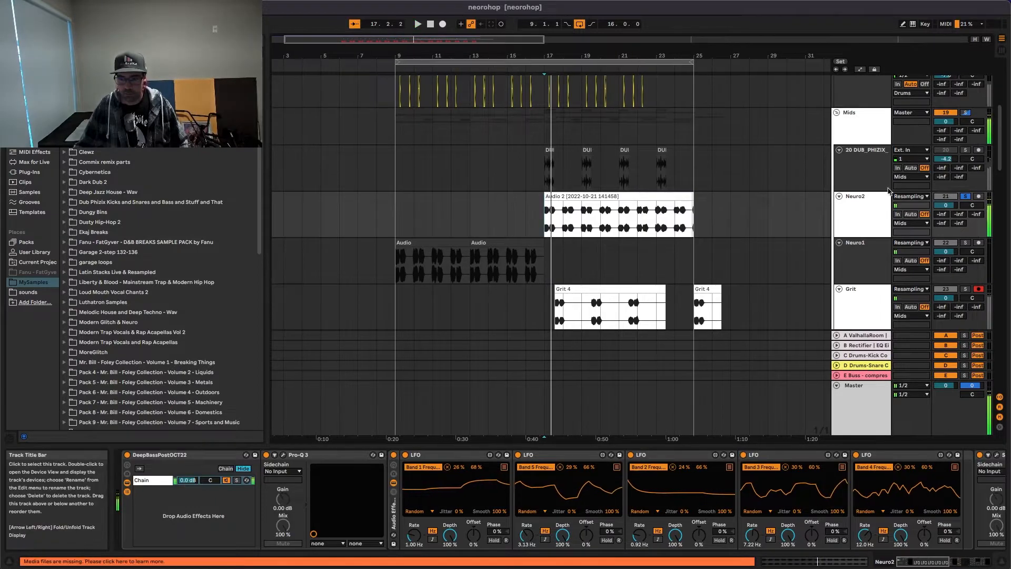
Solo the Grit track instead and listen to its clip on its own
{"action": "left_click", "coordinate": [871, 179]}
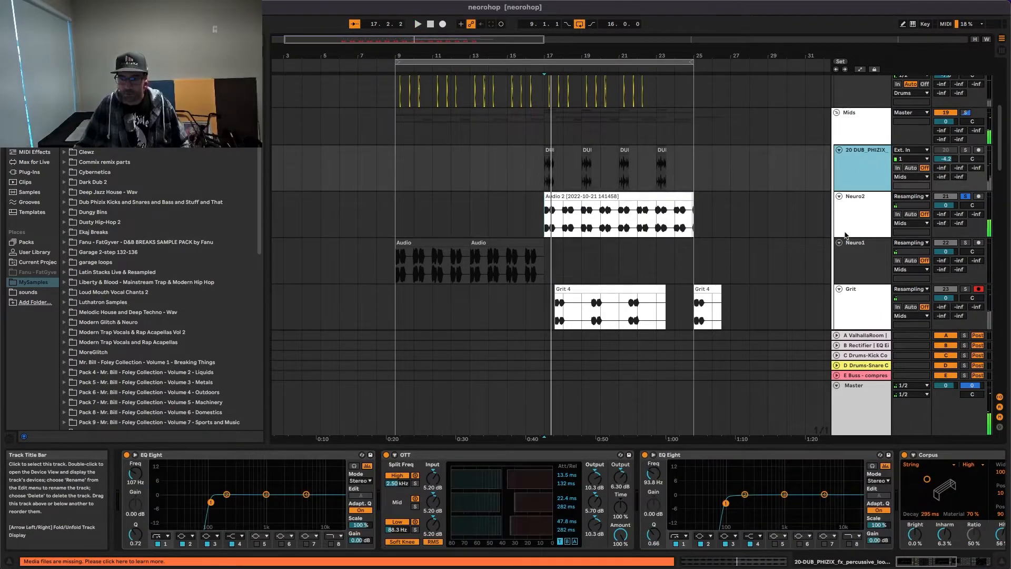
{"action": "left_click", "coordinate": [862, 295]}
{"action": "left_click", "coordinate": [965, 289]}
{"action": "key", "text": "space"}
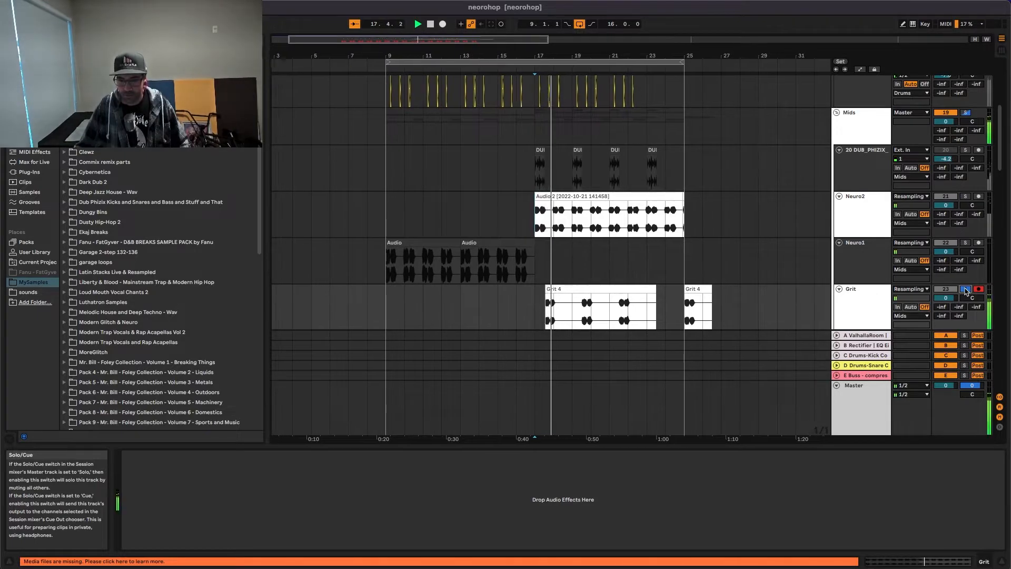
{"action": "left_click", "coordinate": [858, 303]}
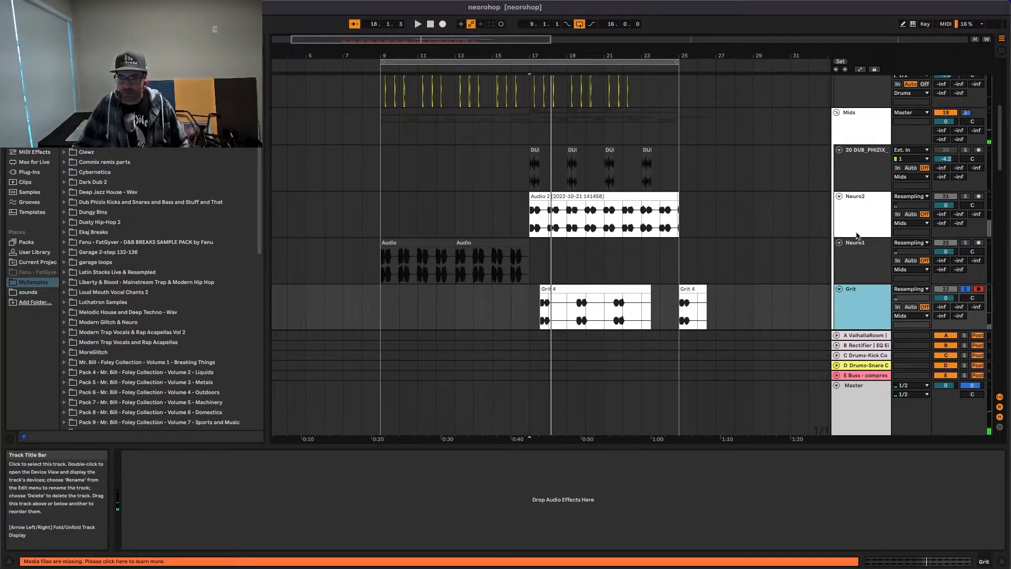
Examine Neuro2's whole device chain, from the DeepBassPostOCT22 rack and LFOs through to OTT, Glue Compressor and Pro-L 2
{"action": "left_click", "coordinate": [858, 228]}
{"action": "left_click", "coordinate": [858, 316]}
{"action": "left_click", "coordinate": [852, 208]}
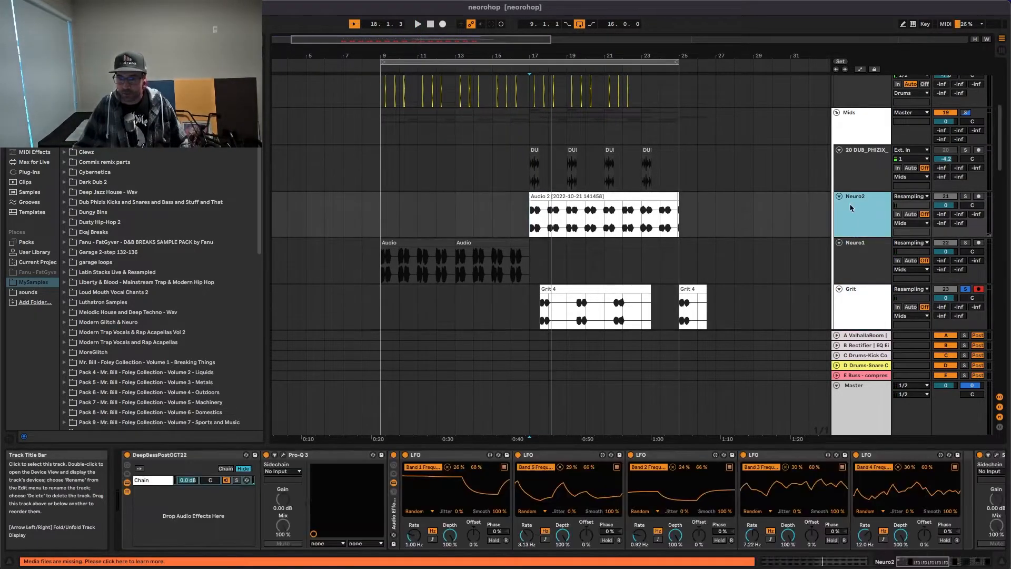
{"action": "scroll", "coordinate": [694, 497], "scroll_direction": "right", "scroll_amount": 10}
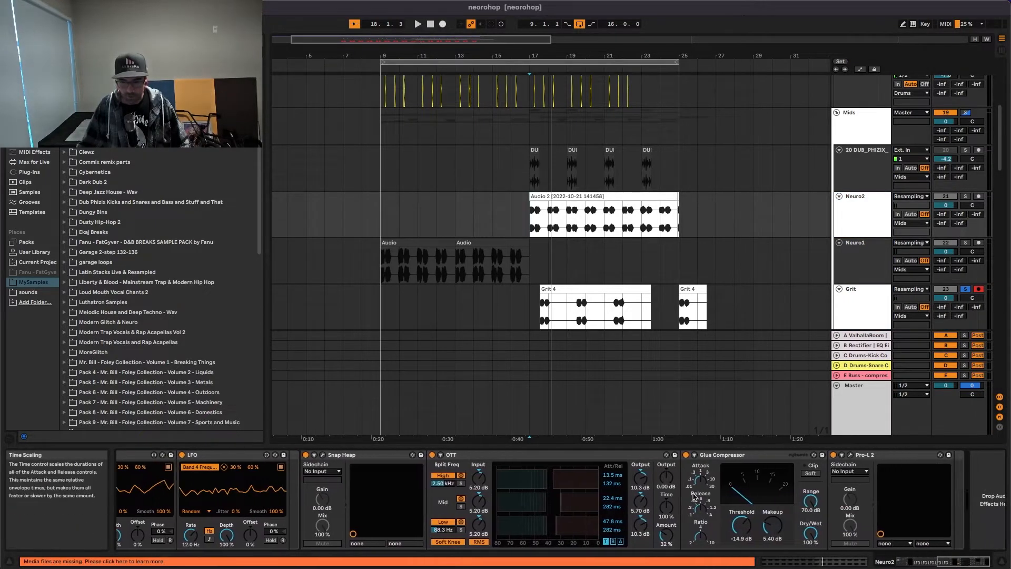
{"action": "scroll", "coordinate": [694, 497], "scroll_direction": "left", "scroll_amount": 10}
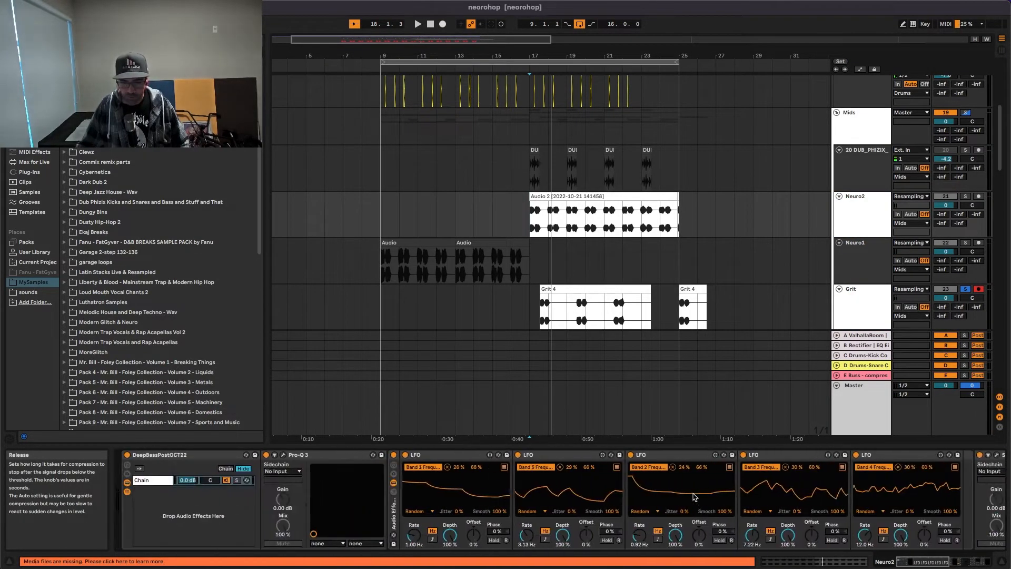
{"action": "scroll", "coordinate": [587, 487], "scroll_direction": "right", "scroll_amount": 1}
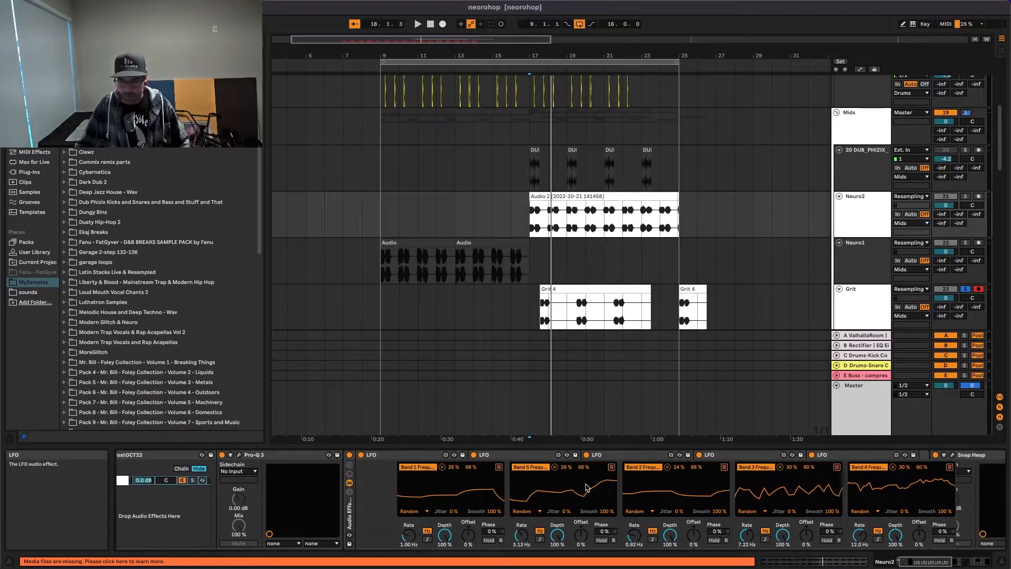
{"action": "scroll", "coordinate": [587, 487], "scroll_direction": "right", "scroll_amount": 10}
{"action": "scroll", "coordinate": [310, 483], "scroll_direction": "left", "scroll_amount": 11}
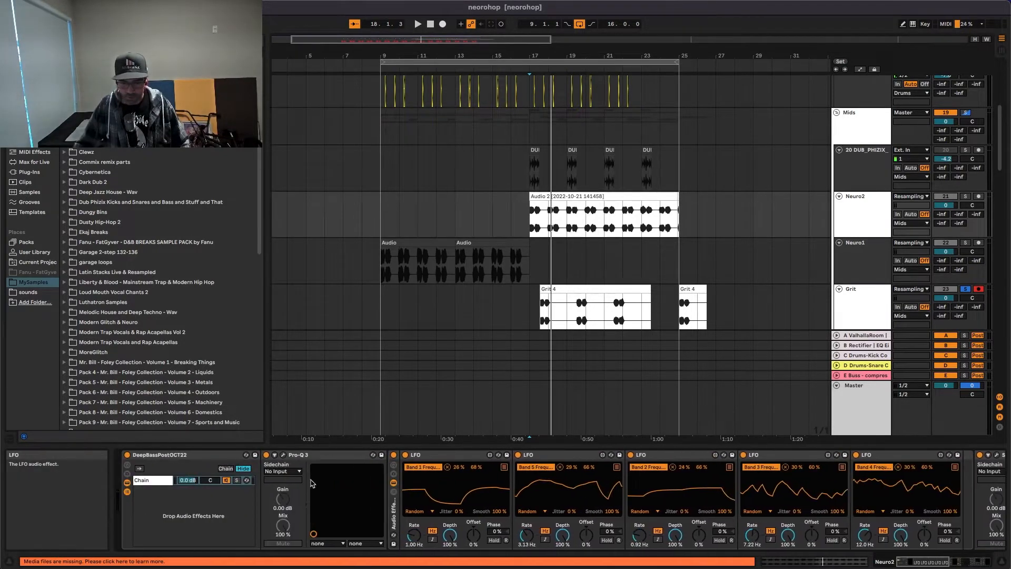
Solo Neuro2 and listen to it with the DeepBassPostOCT22 rack bypassed, turning the rack back on at the end
{"action": "left_click", "coordinate": [848, 156]}
{"action": "left_click", "coordinate": [859, 224]}
{"action": "left_click", "coordinate": [965, 197]}
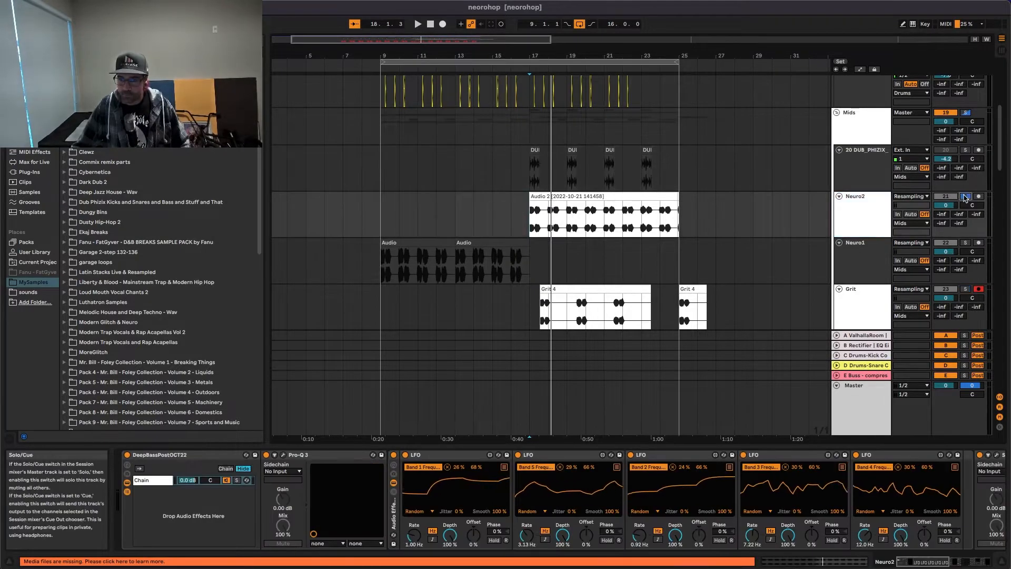
{"action": "left_click", "coordinate": [127, 456]}
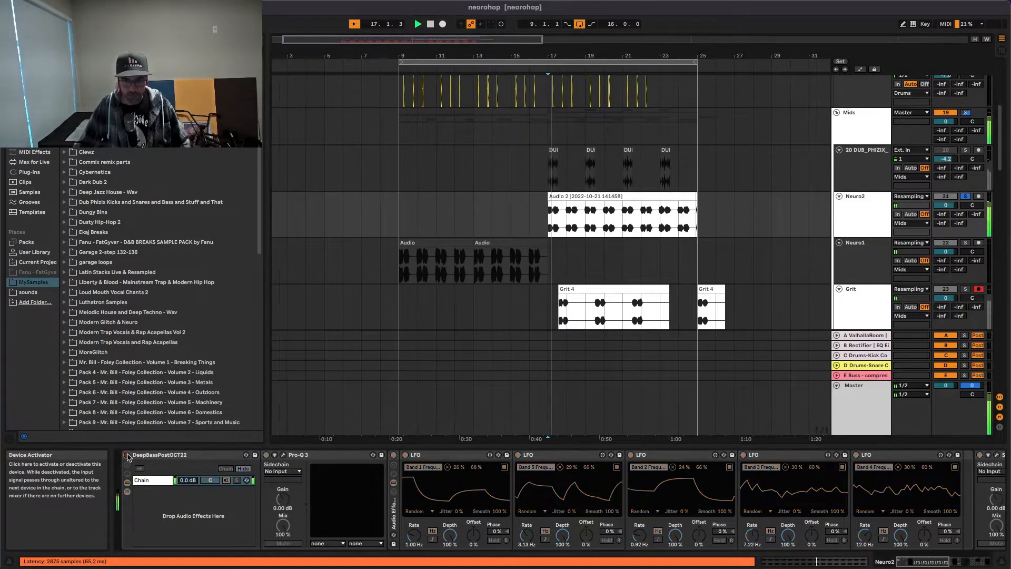
{"action": "key", "text": "space"}
{"action": "left_click", "coordinate": [127, 455]}
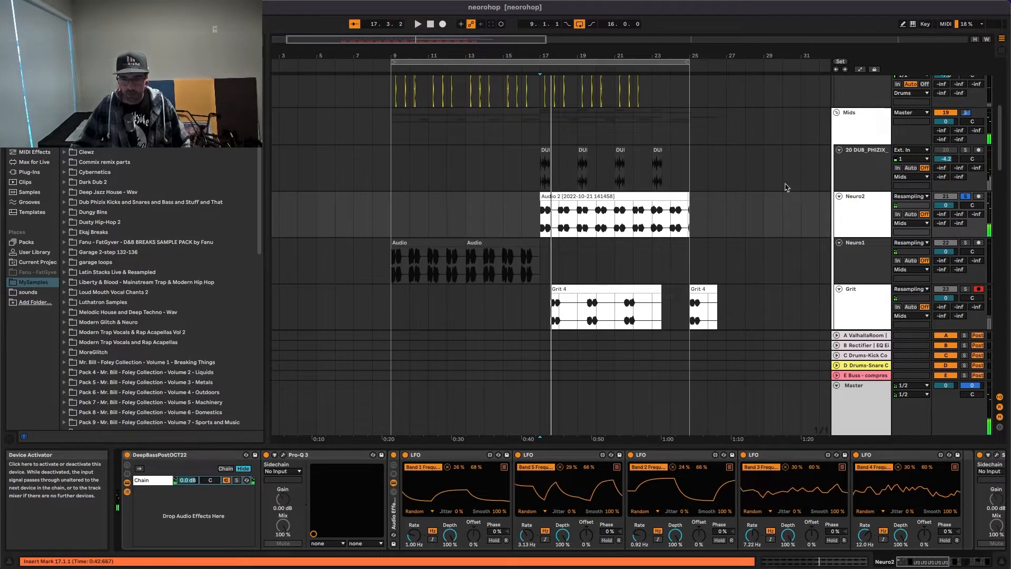
Solo the Grit track and play it from the start of its first clip at 17.3.2
{"action": "left_click", "coordinate": [879, 203]}
{"action": "left_click", "coordinate": [848, 321]}
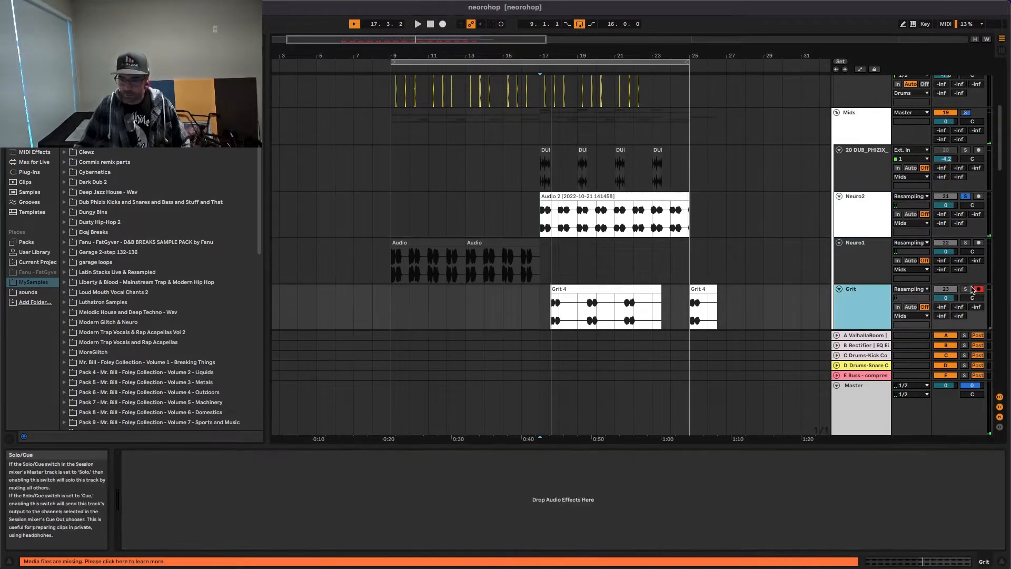
{"action": "left_click", "coordinate": [965, 288]}
{"action": "left_click", "coordinate": [549, 301]}
{"action": "key", "text": "space"}
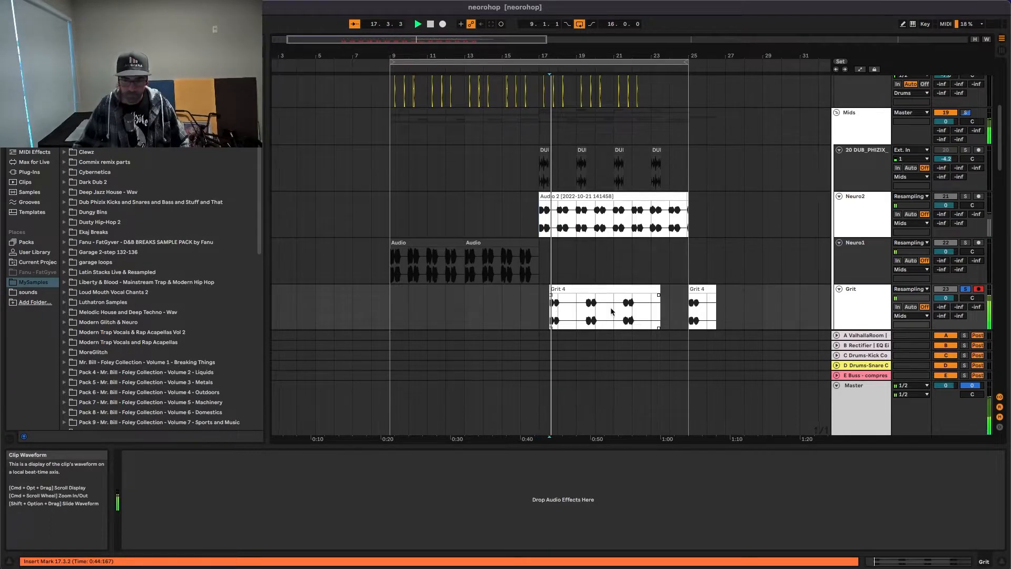
{"action": "key", "text": "space"}
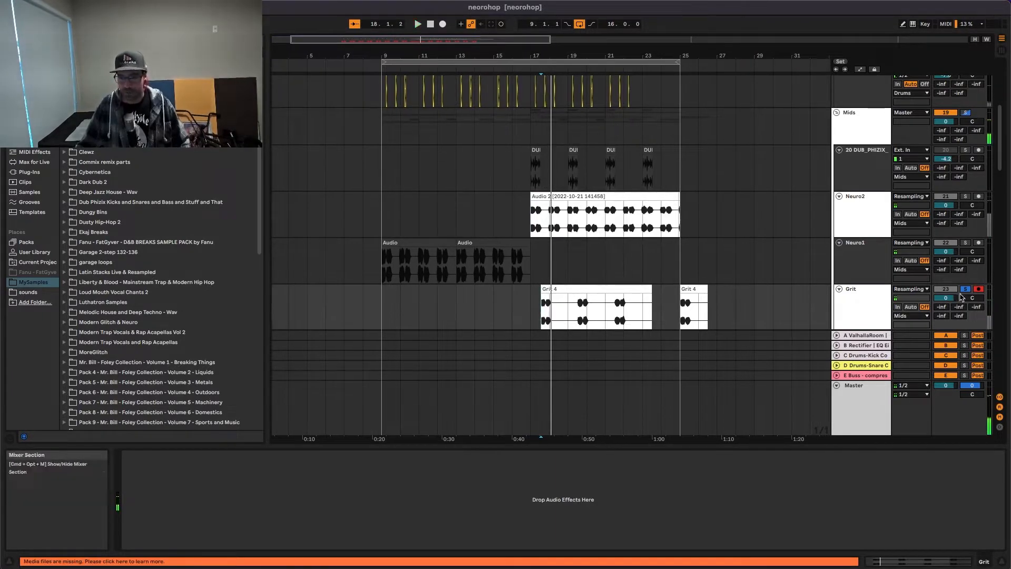
Review the device chains on the NeuroDesign group tracks among the red bass tracks
{"action": "scroll", "coordinate": [658, 245], "scroll_direction": "down", "scroll_amount": 10}
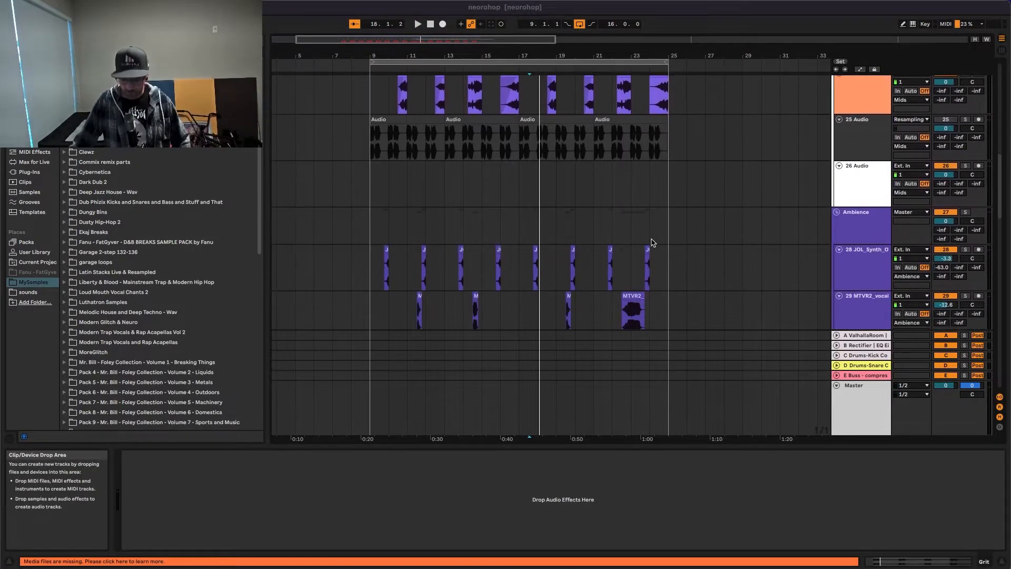
{"action": "scroll", "coordinate": [660, 245], "scroll_direction": "down", "scroll_amount": 4}
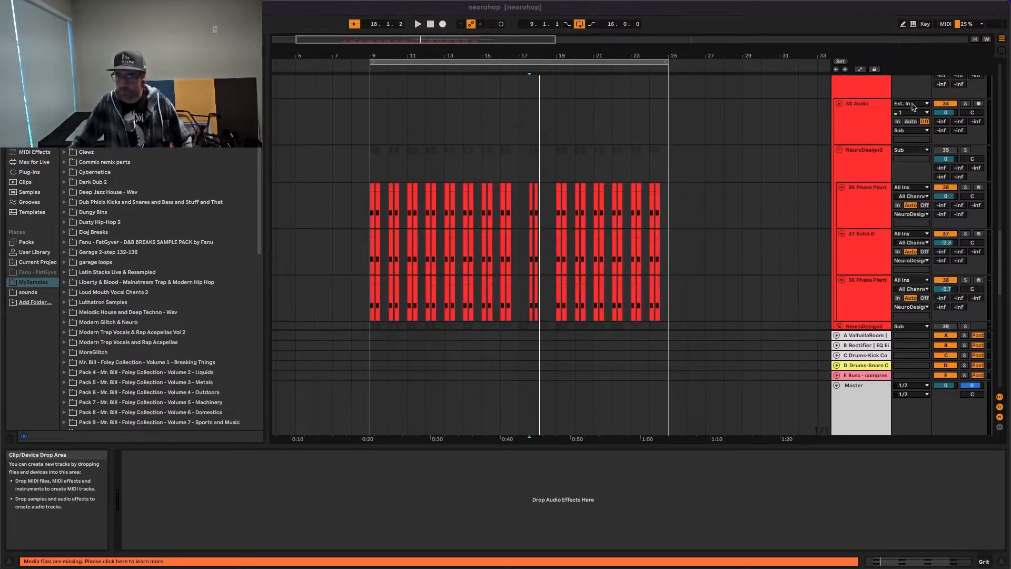
{"action": "scroll", "coordinate": [861, 160], "scroll_direction": "down", "scroll_amount": 2}
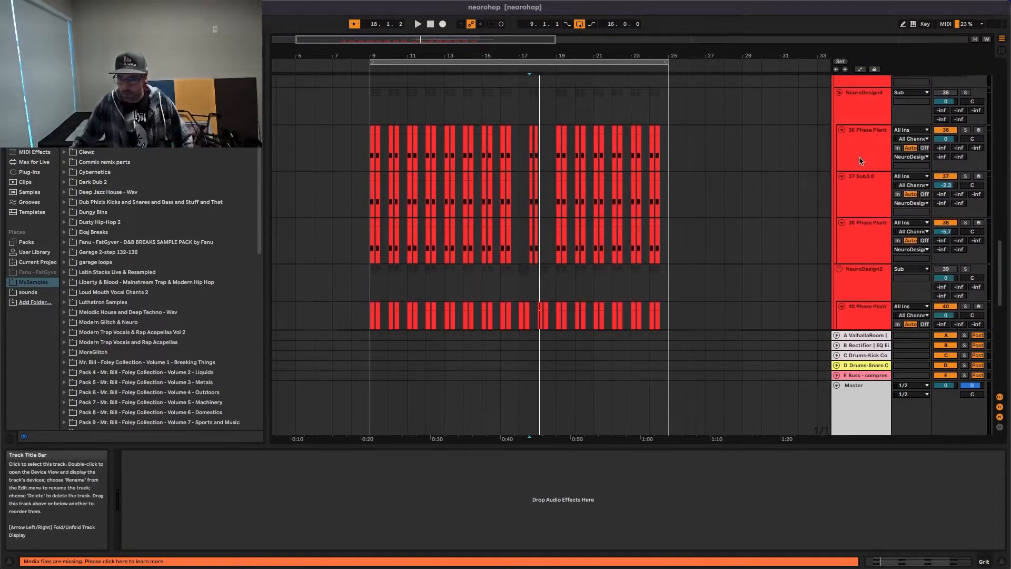
{"action": "left_click", "coordinate": [866, 108]}
{"action": "scroll", "coordinate": [866, 188], "scroll_direction": "down", "scroll_amount": 3}
{"action": "left_click", "coordinate": [865, 207]}
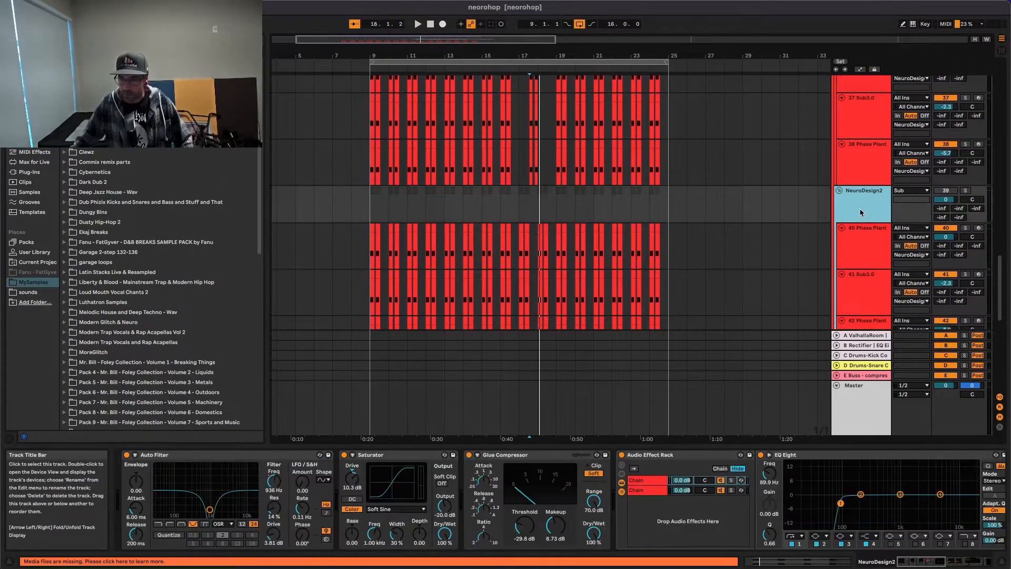
{"action": "scroll", "coordinate": [859, 207], "scroll_direction": "down", "scroll_amount": 5}
{"action": "left_click", "coordinate": [864, 244]}
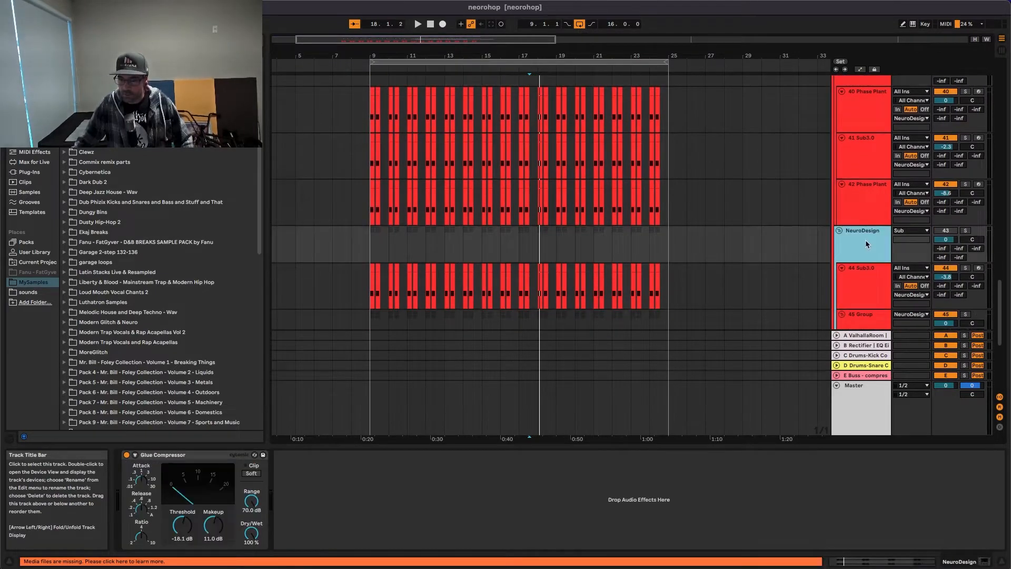
{"action": "scroll", "coordinate": [864, 239], "scroll_direction": "down", "scroll_amount": 2}
{"action": "scroll", "coordinate": [866, 239], "scroll_direction": "down", "scroll_amount": 3}
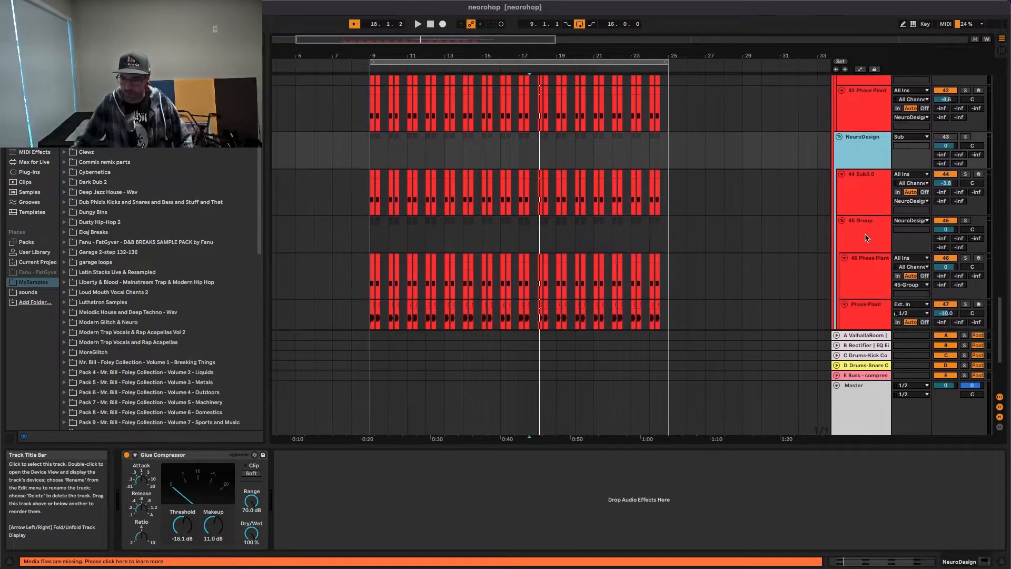
Inspect the instruments and effects on the Phase Plant and Sub3.0 tracks inside the NeuroDesign groups
{"action": "left_click", "coordinate": [866, 229]}
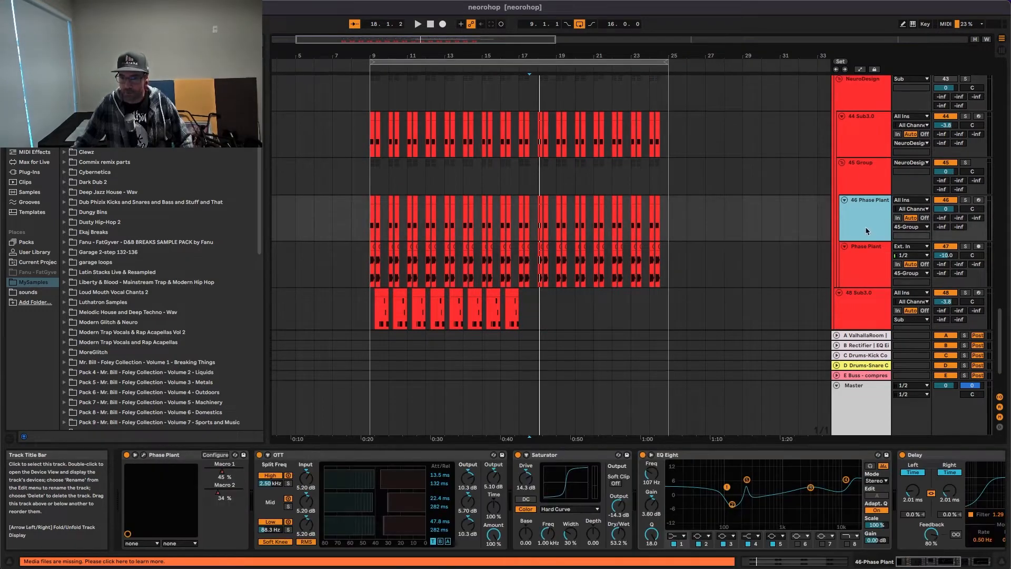
{"action": "left_click", "coordinate": [866, 140]}
{"action": "scroll", "coordinate": [863, 153], "scroll_direction": "up", "scroll_amount": 4}
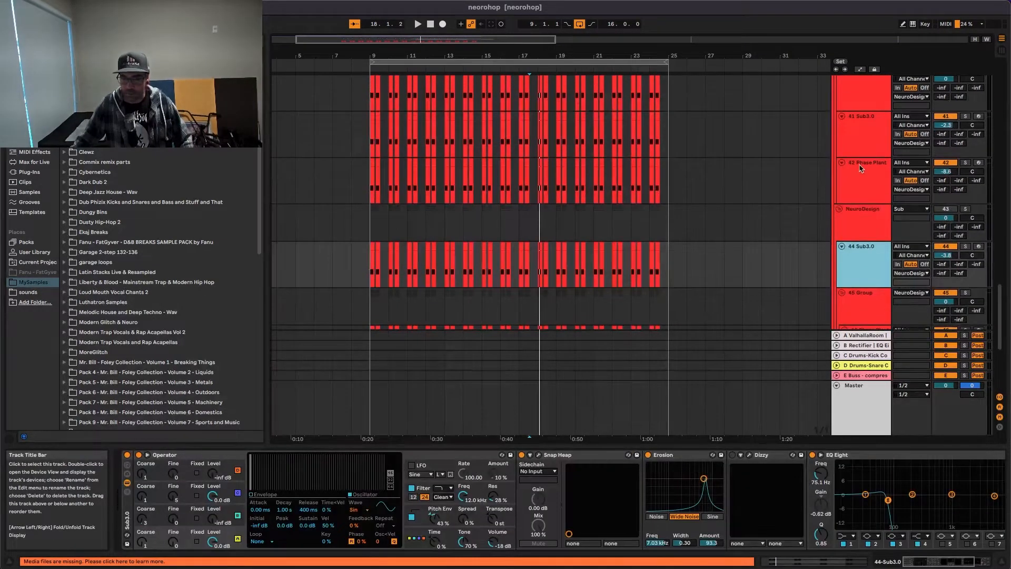
{"action": "left_click", "coordinate": [864, 191]}
{"action": "left_click", "coordinate": [865, 143]}
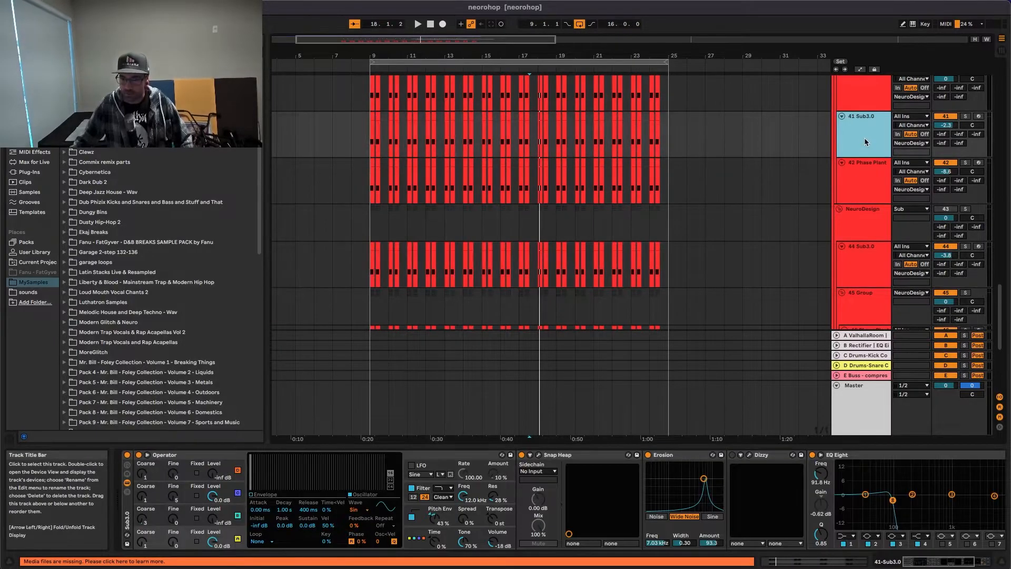
{"action": "scroll", "coordinate": [863, 147], "scroll_direction": "up", "scroll_amount": 3}
{"action": "left_click", "coordinate": [861, 181]}
{"action": "scroll", "coordinate": [864, 169], "scroll_direction": "up", "scroll_amount": 5}
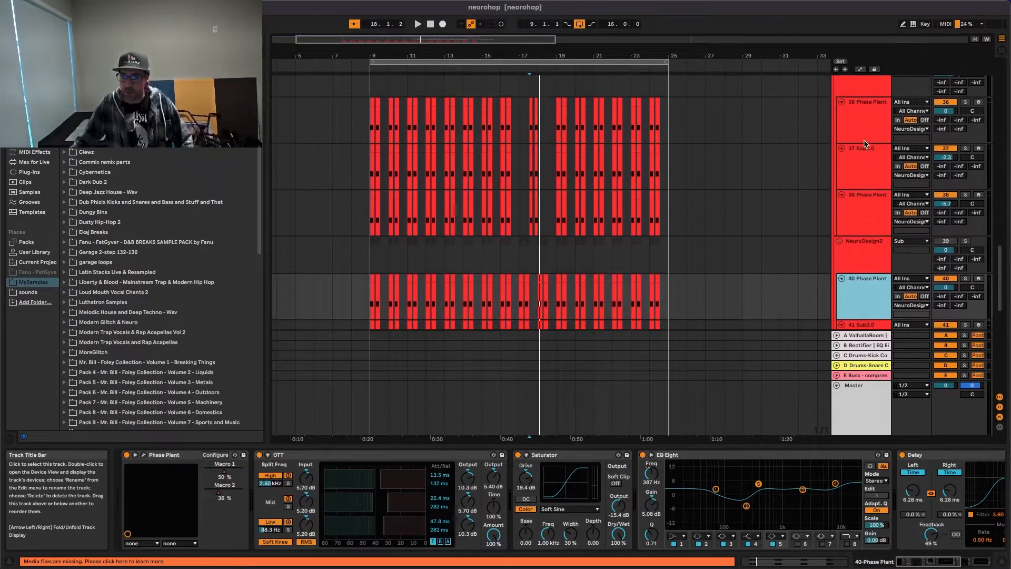
Compare the device chains of the two Phase Plant tracks and the Sub3.0 track within the NeuroDesign3 group
{"action": "left_click", "coordinate": [864, 168]}
{"action": "left_click", "coordinate": [862, 216]}
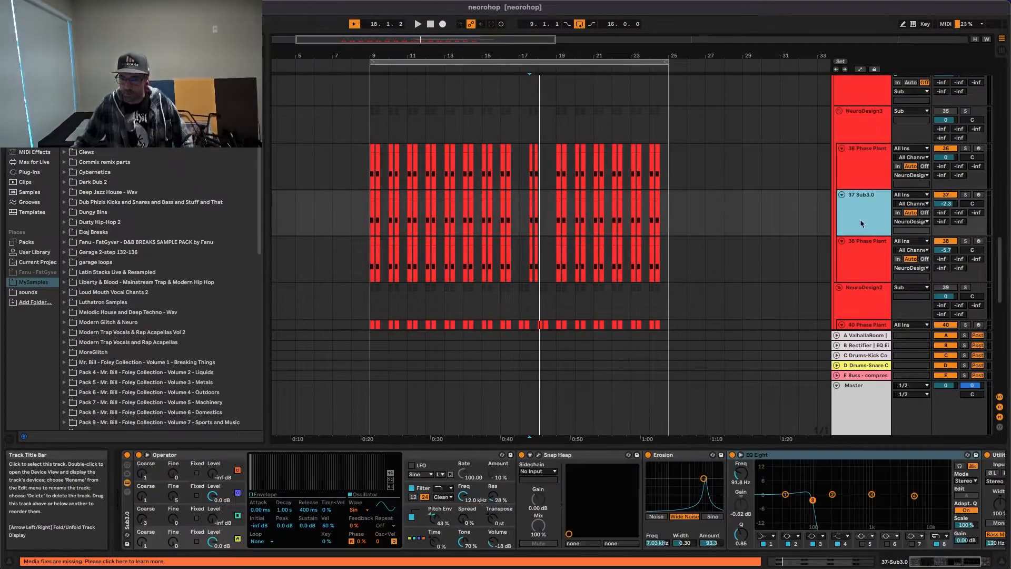
{"action": "left_click", "coordinate": [861, 256]}
{"action": "left_click", "coordinate": [874, 158]}
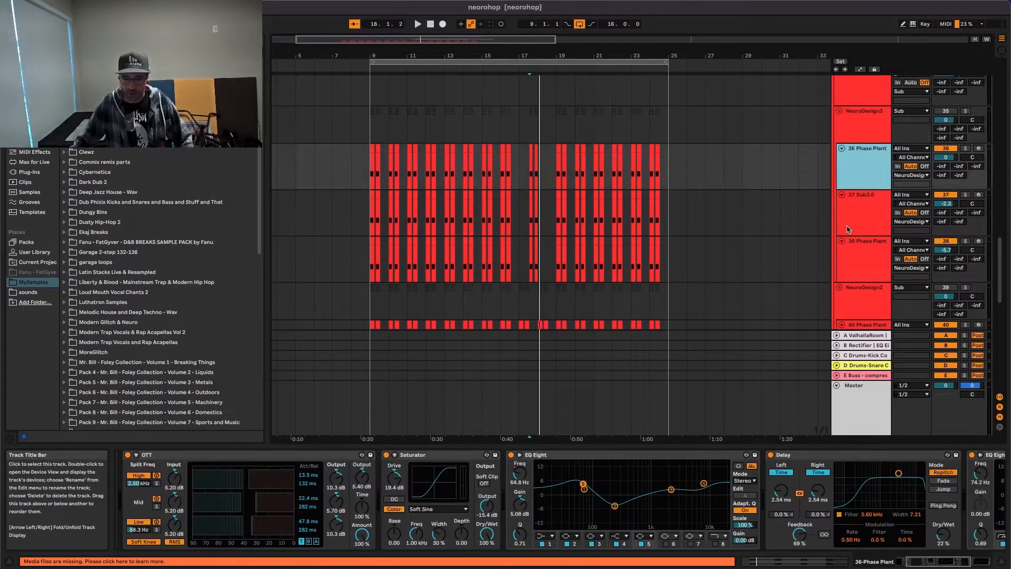
{"action": "left_click", "coordinate": [864, 218]}
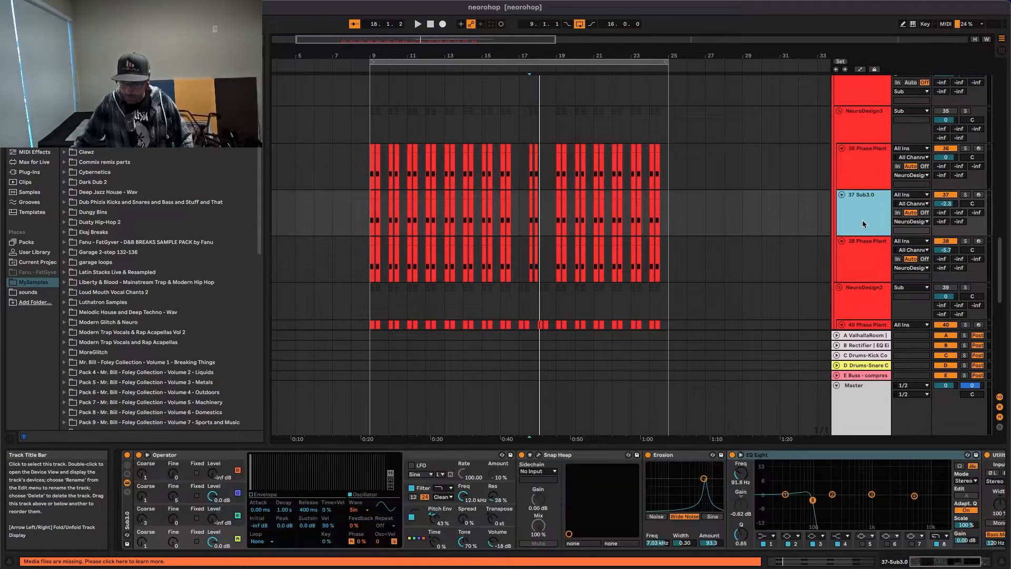
{"action": "left_click", "coordinate": [862, 247]}
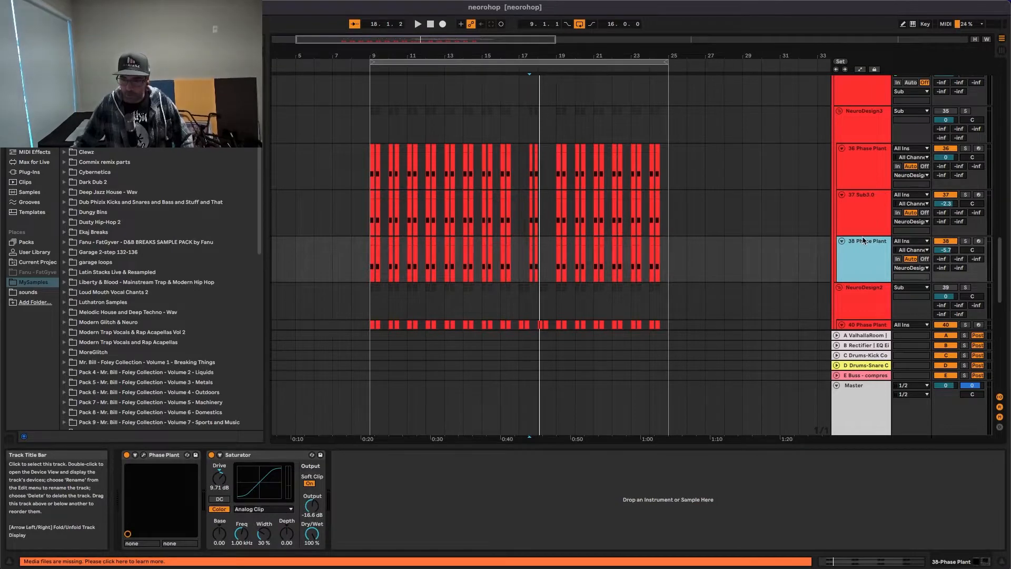
Insert a new MIDI track directly below the 34 Audio track in the Sub group
{"action": "scroll", "coordinate": [863, 241], "scroll_direction": "up", "scroll_amount": 5}
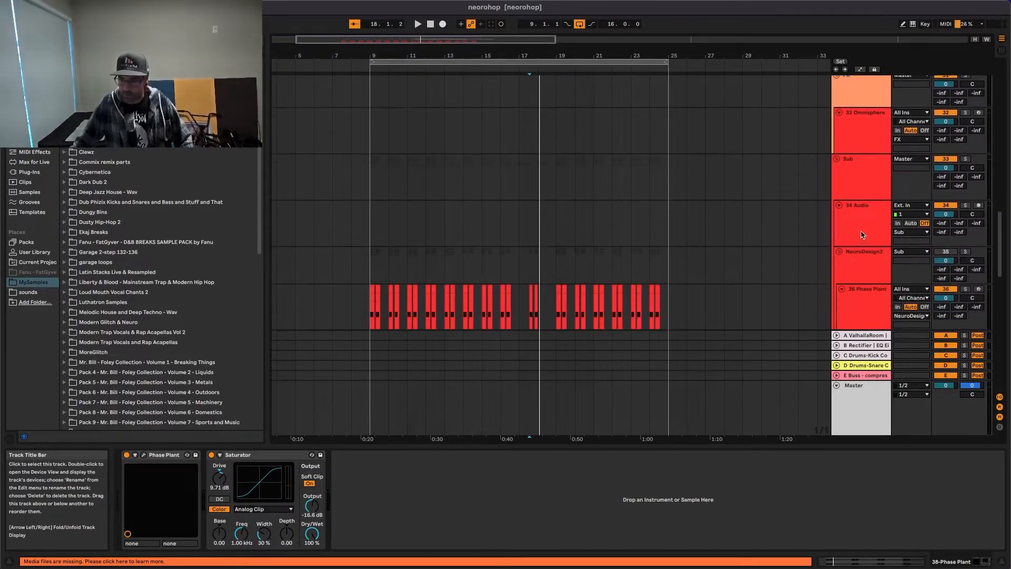
{"action": "left_click", "coordinate": [862, 234]}
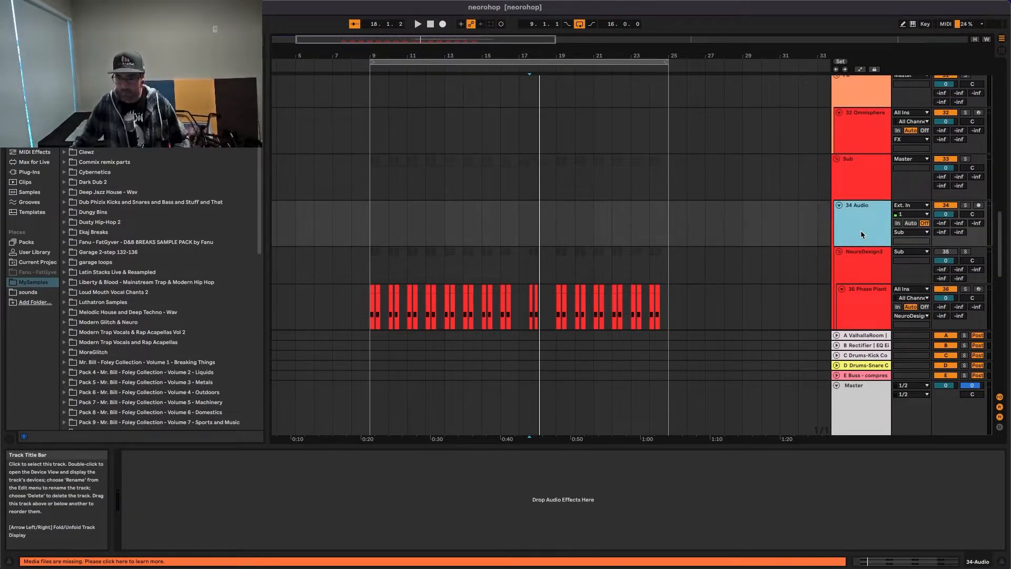
{"action": "key", "text": "ctrl+shift+t"}
{"action": "scroll", "coordinate": [860, 261], "scroll_direction": "down", "scroll_amount": 1}
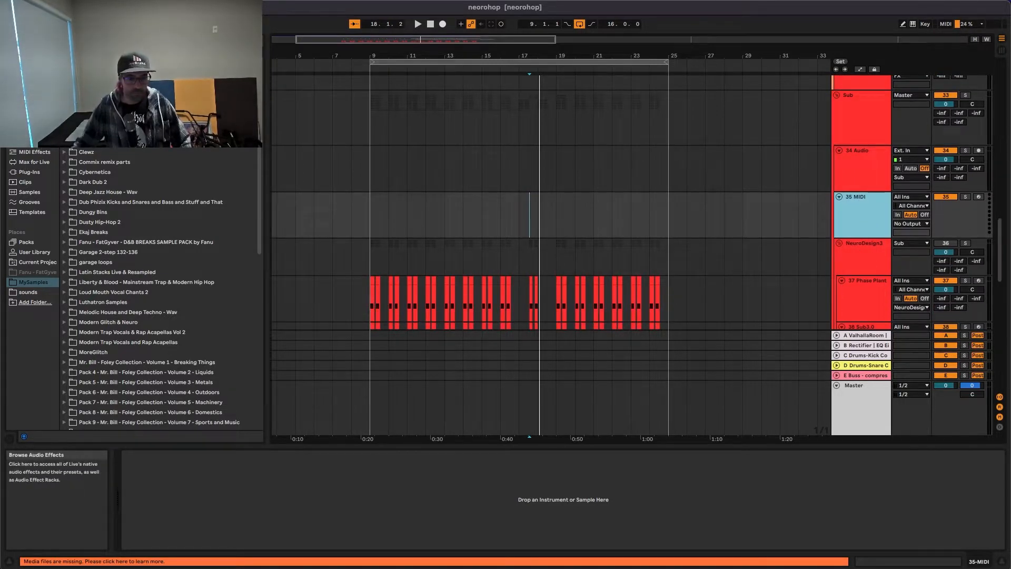
Load the Phase Plant plug-in onto the new MIDI track and close its plug-in window
{"action": "left_click", "coordinate": [32, 171]}
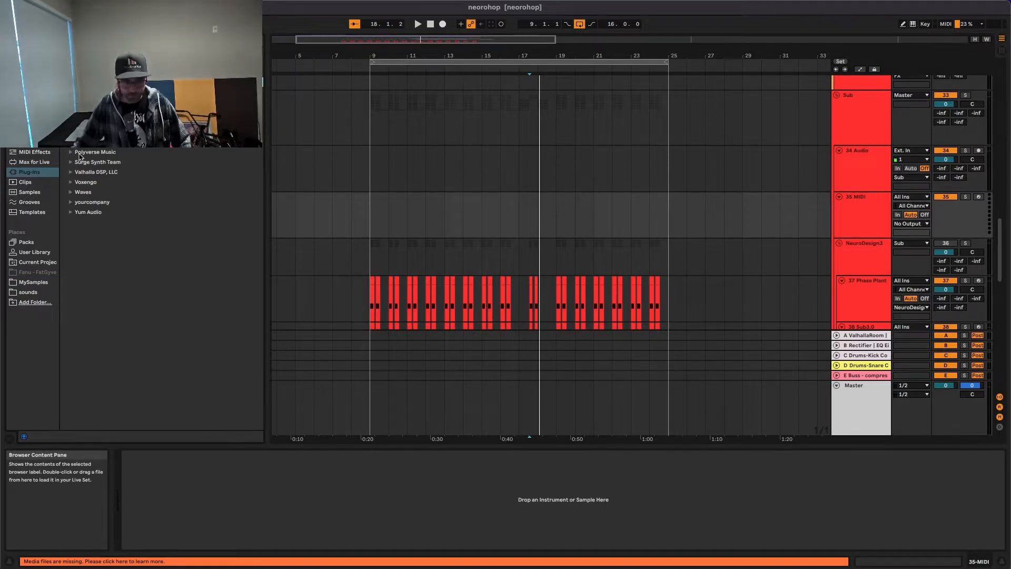
{"action": "left_click", "coordinate": [70, 102]}
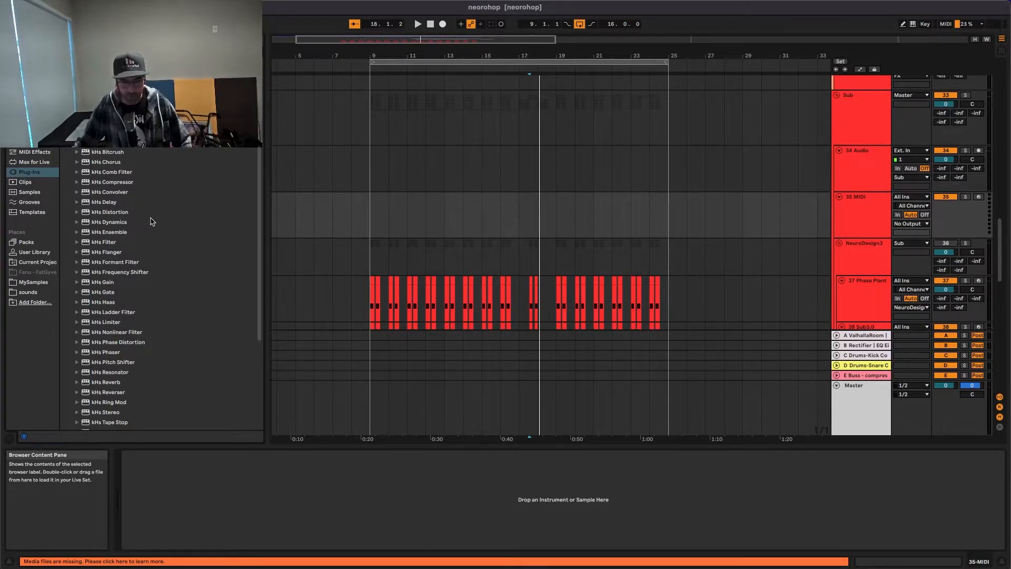
{"action": "scroll", "coordinate": [128, 212], "scroll_direction": "down", "scroll_amount": 3}
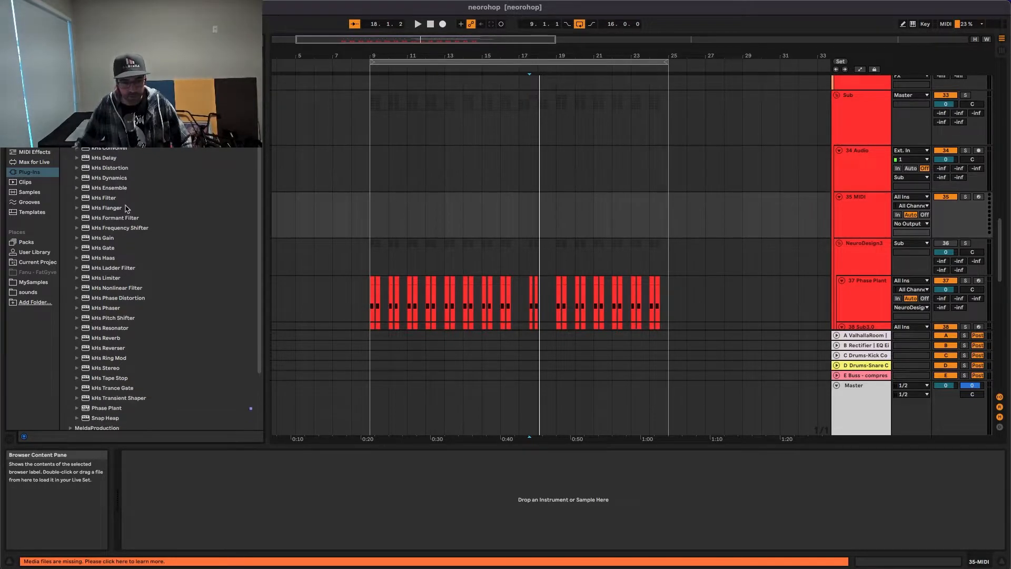
{"action": "left_click", "coordinate": [121, 390]}
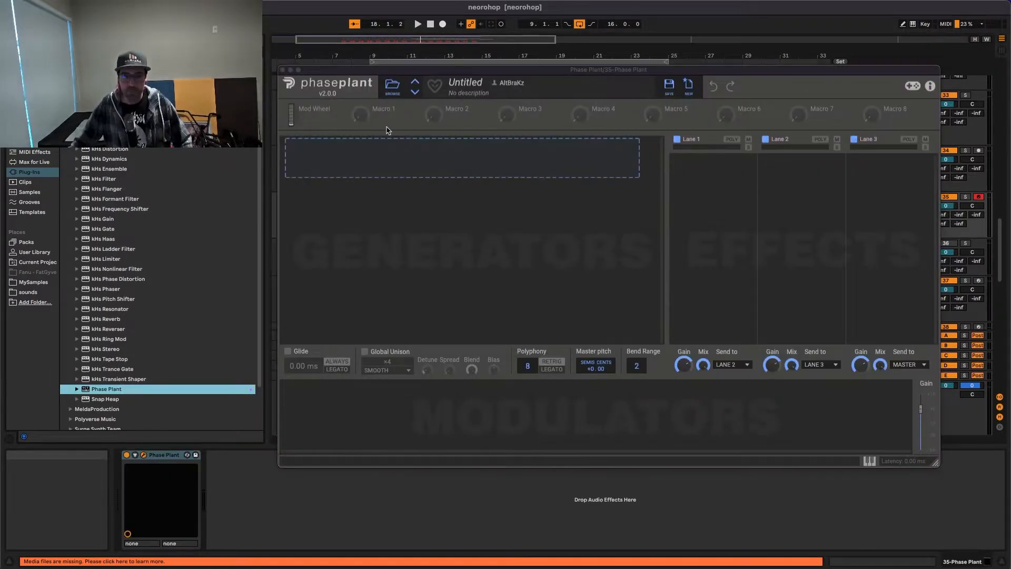
{"action": "left_click", "coordinate": [283, 70]}
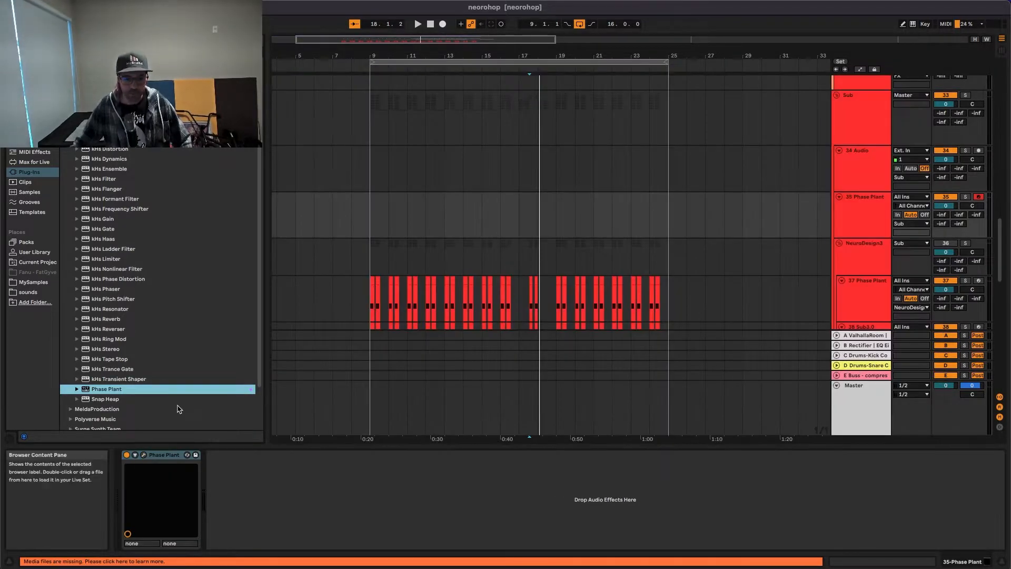
Group Phase Plant into an Instrument Rack and create two additional empty chains in its chain list
{"action": "left_click", "coordinate": [169, 456]}
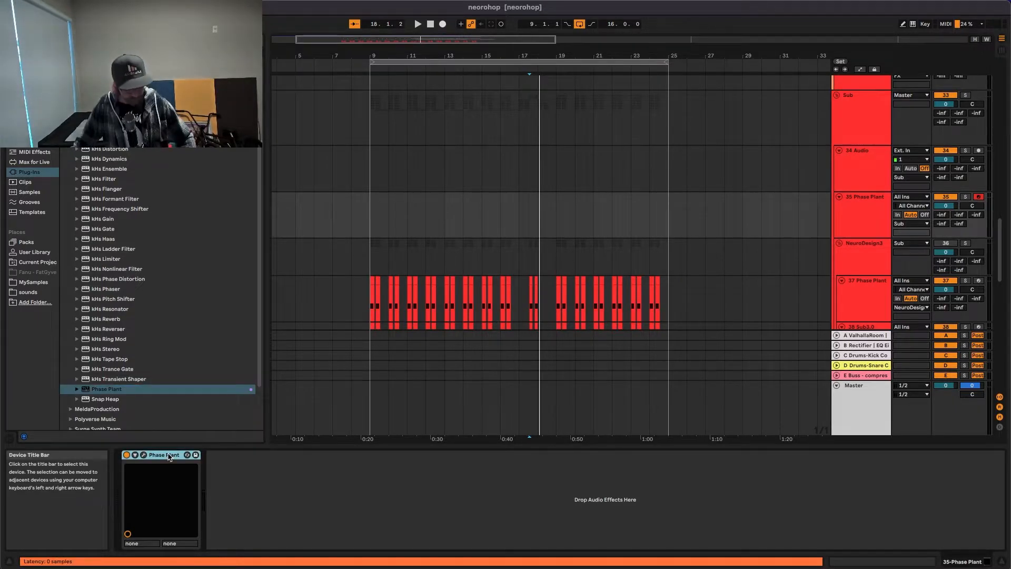
{"action": "key", "text": "super+g"}
{"action": "left_click", "coordinate": [127, 491]}
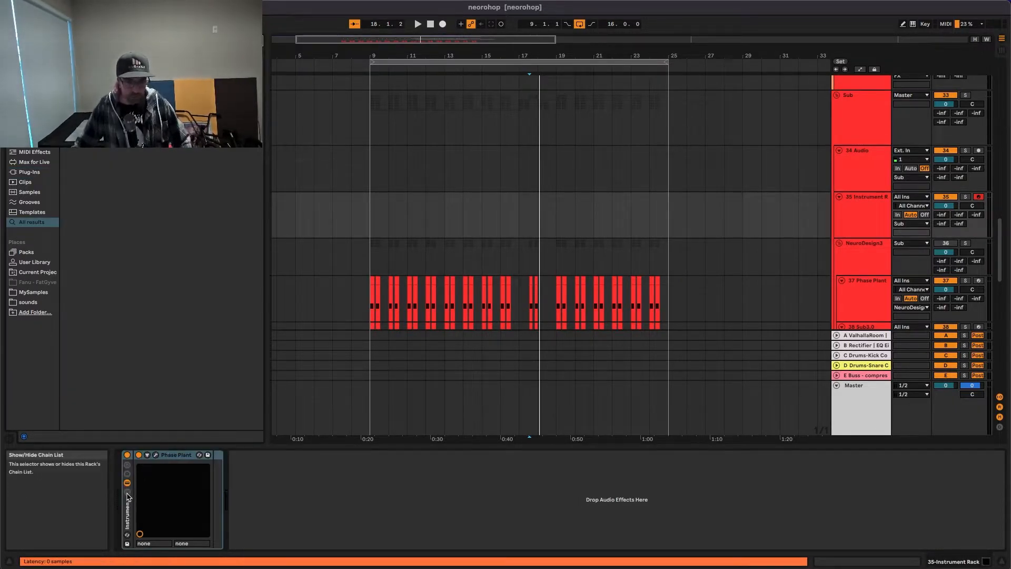
{"action": "right_click", "coordinate": [166, 499]}
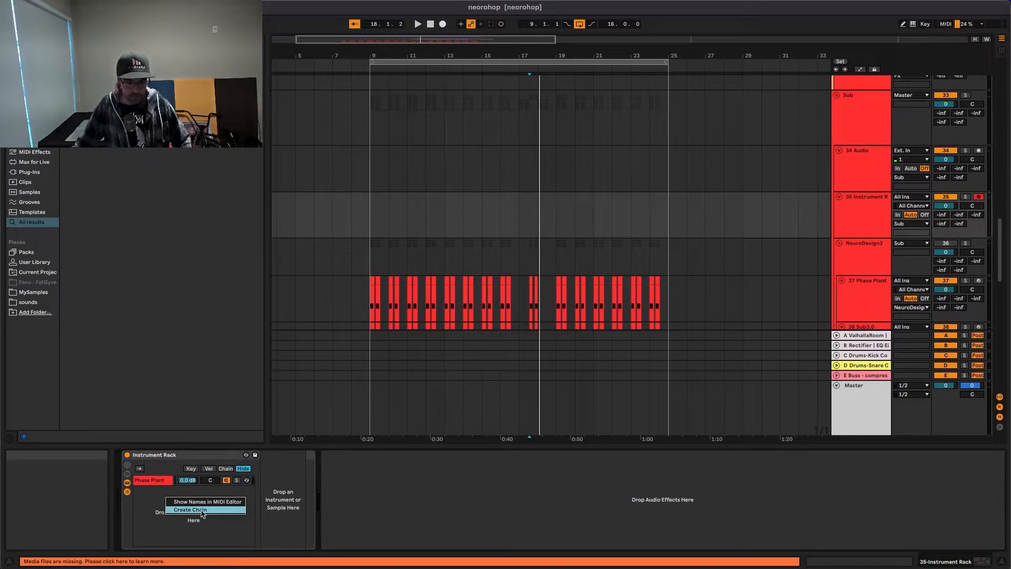
{"action": "left_click", "coordinate": [179, 511]}
{"action": "right_click", "coordinate": [158, 511]}
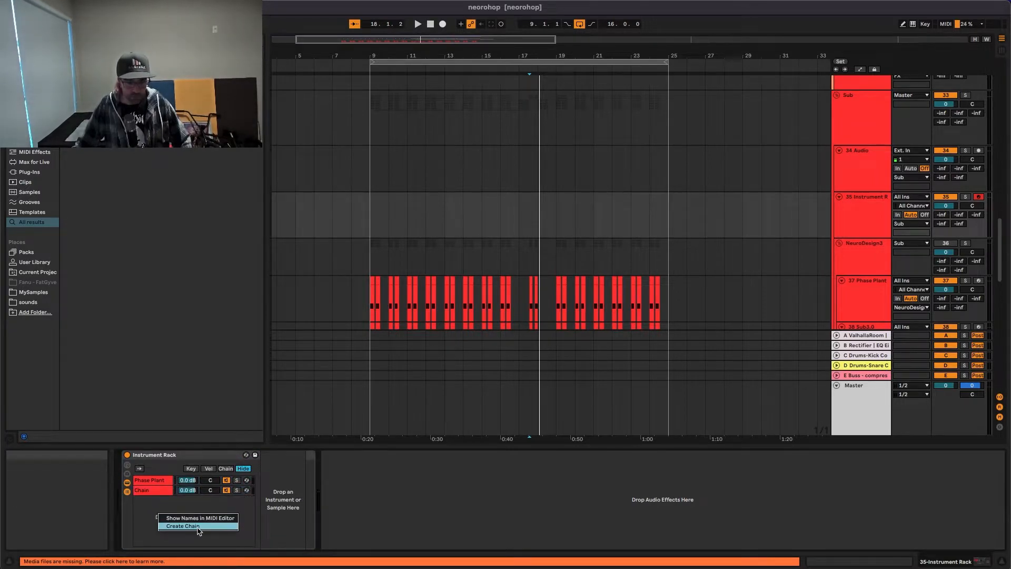
{"action": "left_click", "coordinate": [197, 524]}
Rename the rack's three chains Mid, Sub and Noise, with Phase Plant on the Mid chain
{"action": "left_click", "coordinate": [152, 480]}
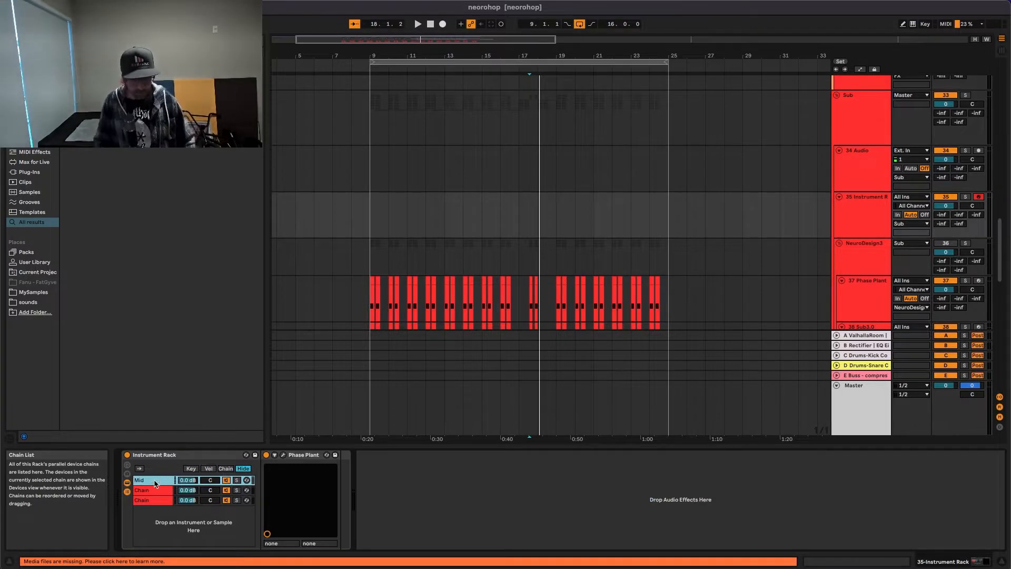
{"action": "left_click", "coordinate": [150, 490]}
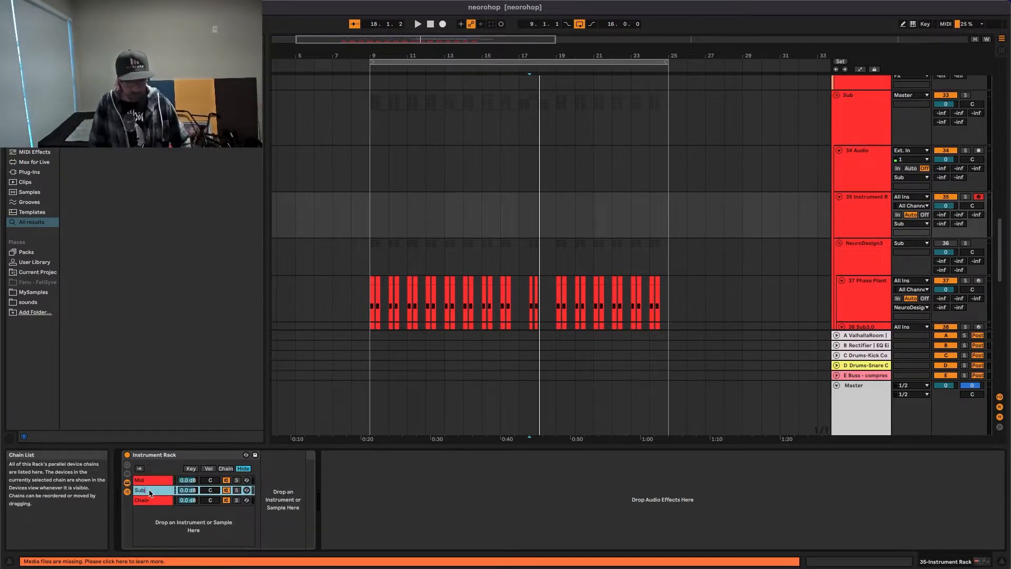
{"action": "left_click", "coordinate": [149, 501]}
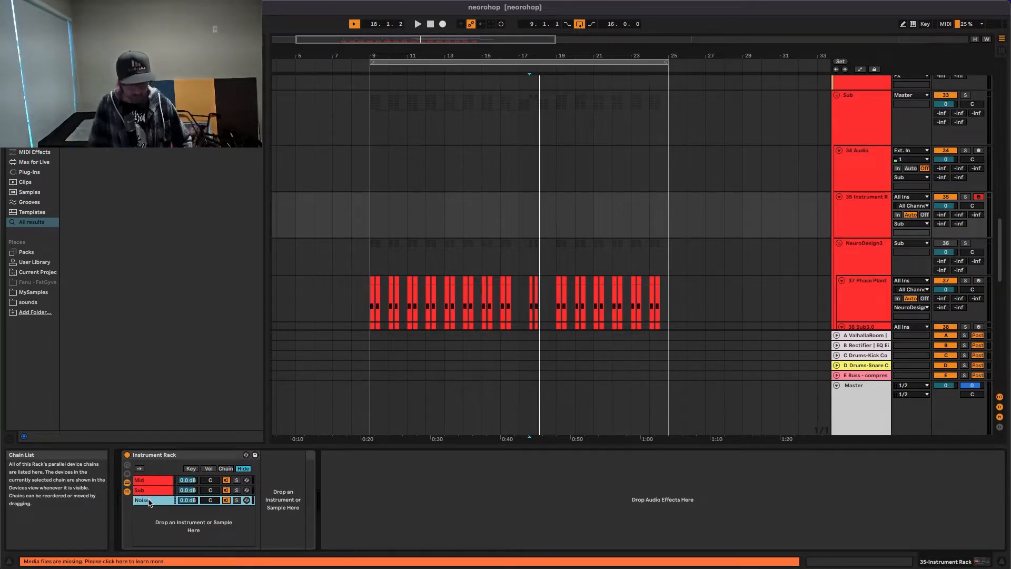
Load the Sub3.0.adg instrument rack preset into the Sub chain
{"action": "left_click", "coordinate": [157, 490]}
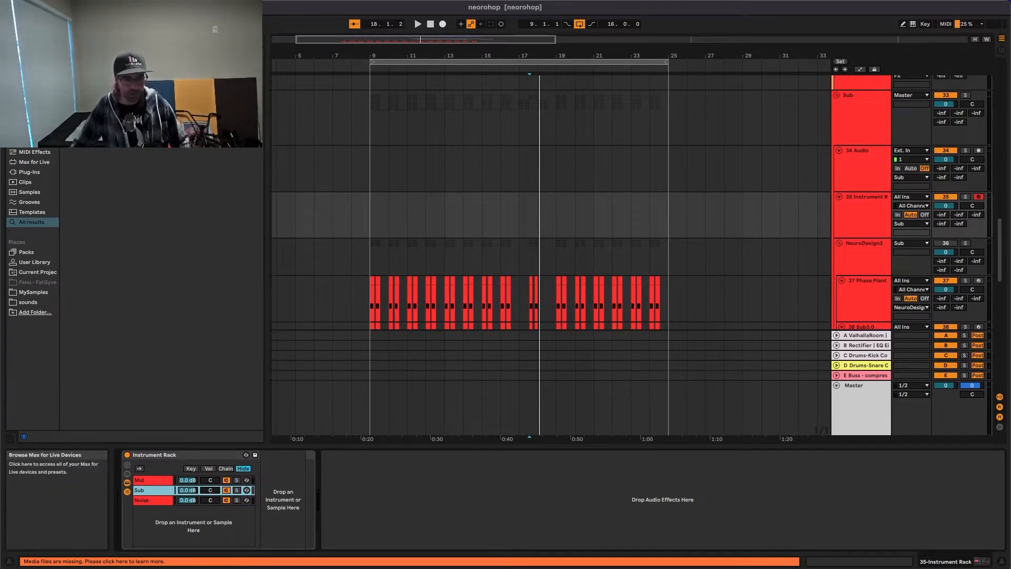
{"action": "left_click", "coordinate": [35, 131]}
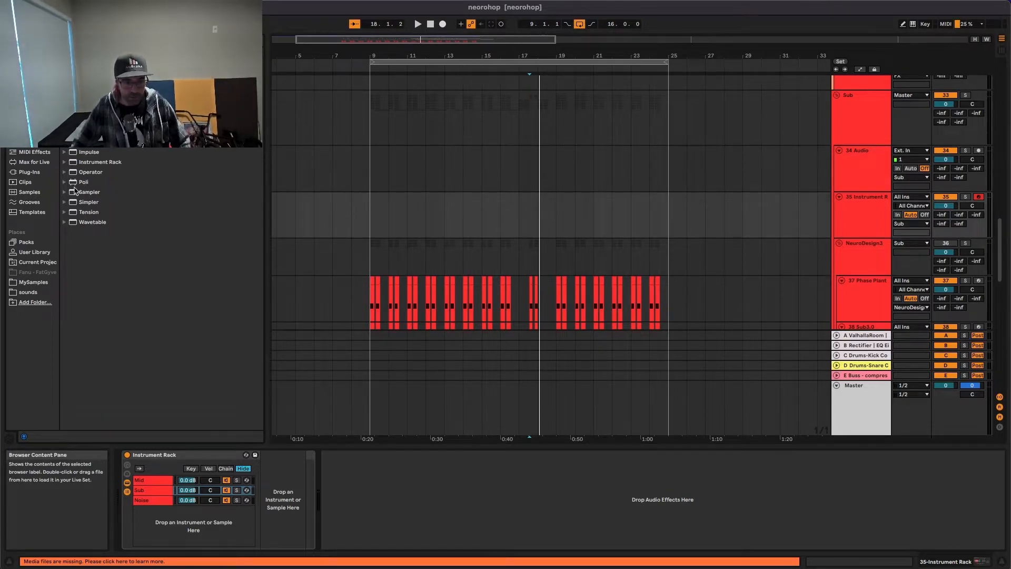
{"action": "left_click", "coordinate": [65, 162]}
{"action": "scroll", "coordinate": [120, 268], "scroll_direction": "down", "scroll_amount": 10}
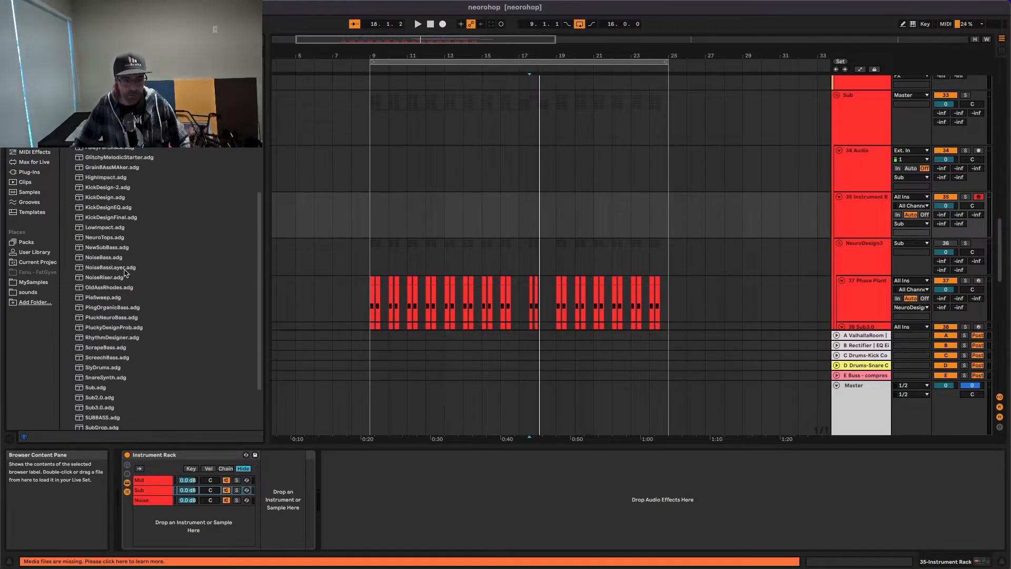
{"action": "left_click", "coordinate": [104, 334]}
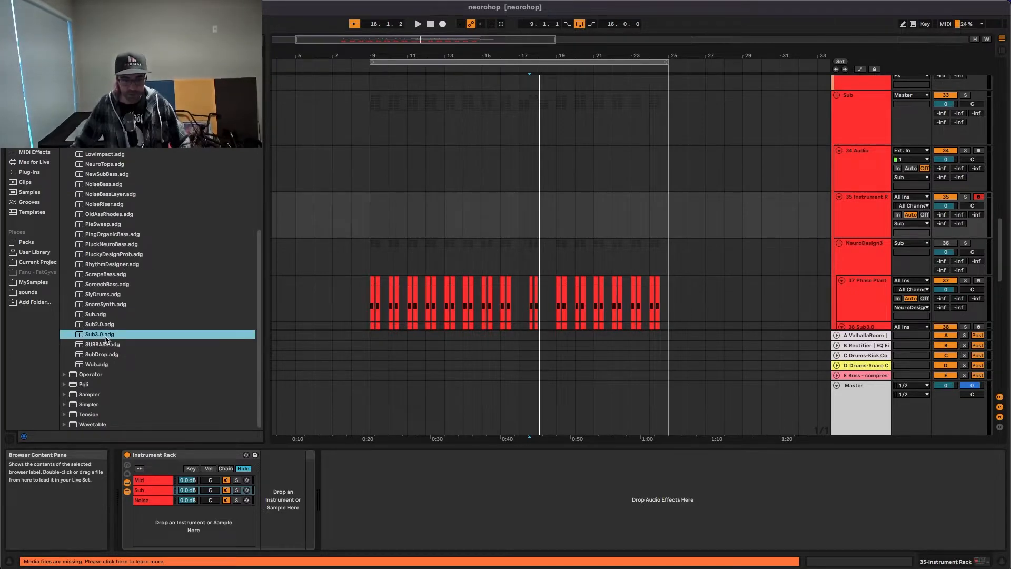
{"action": "left_click_drag", "start_coordinate": [225, 457], "coordinate": [275, 480]}
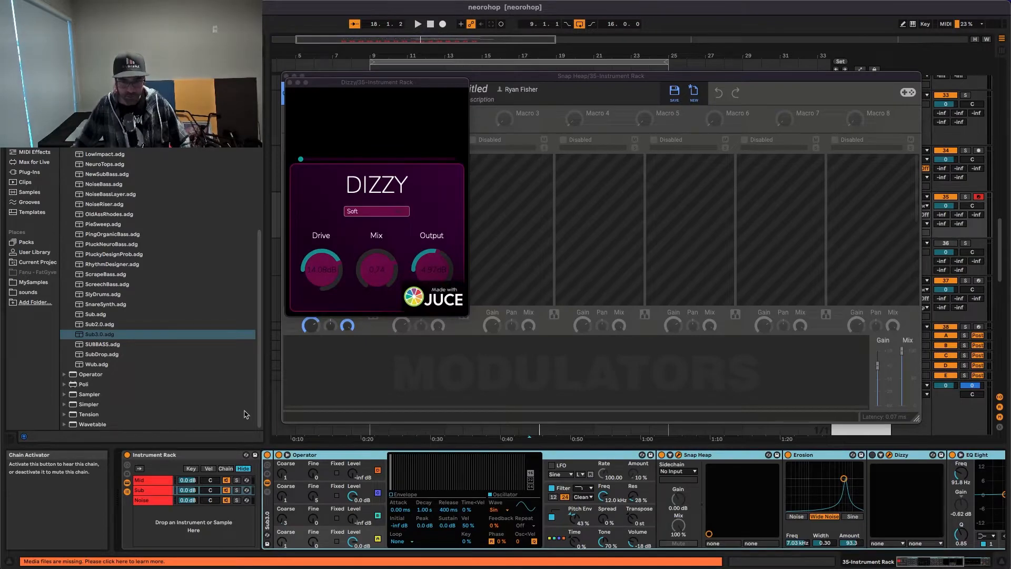
Delete the Dizzy effect from the Sub3.0 devices and deactivate the Sub chain
{"action": "left_click", "coordinate": [290, 84]}
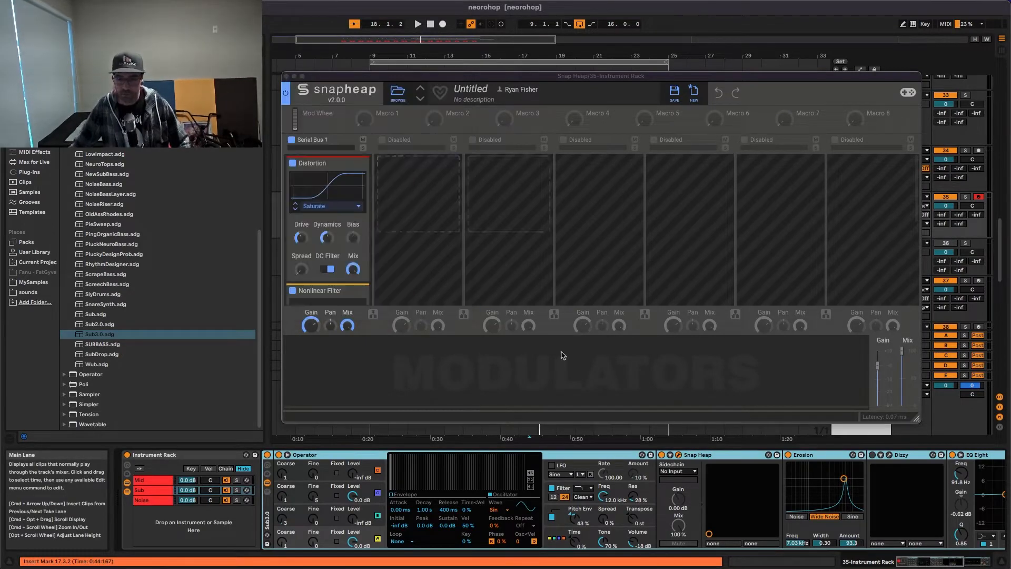
{"action": "scroll", "coordinate": [707, 482], "scroll_direction": "right", "scroll_amount": 5}
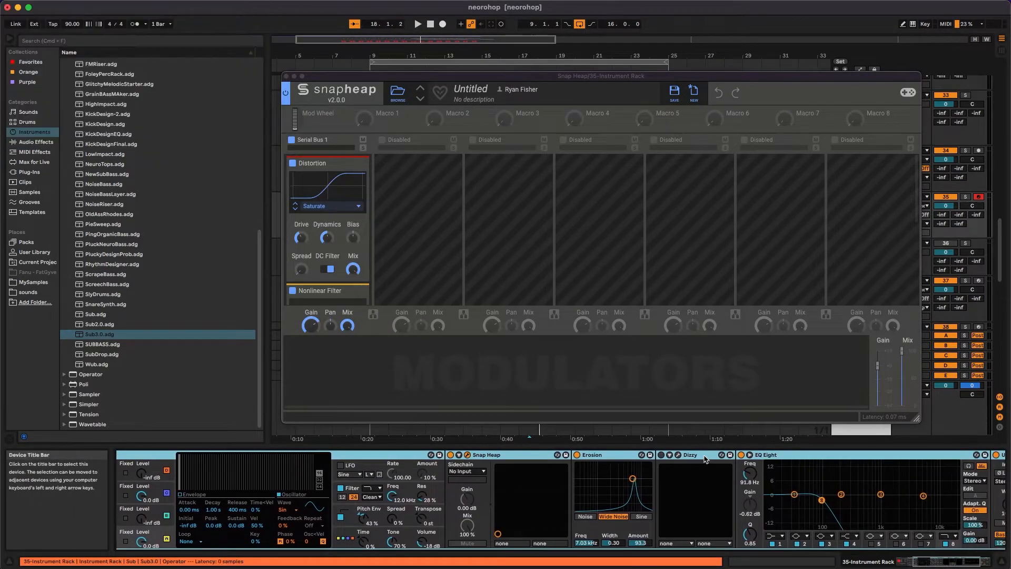
{"action": "key", "text": "Delete"}
{"action": "scroll", "coordinate": [641, 473], "scroll_direction": "left", "scroll_amount": 5}
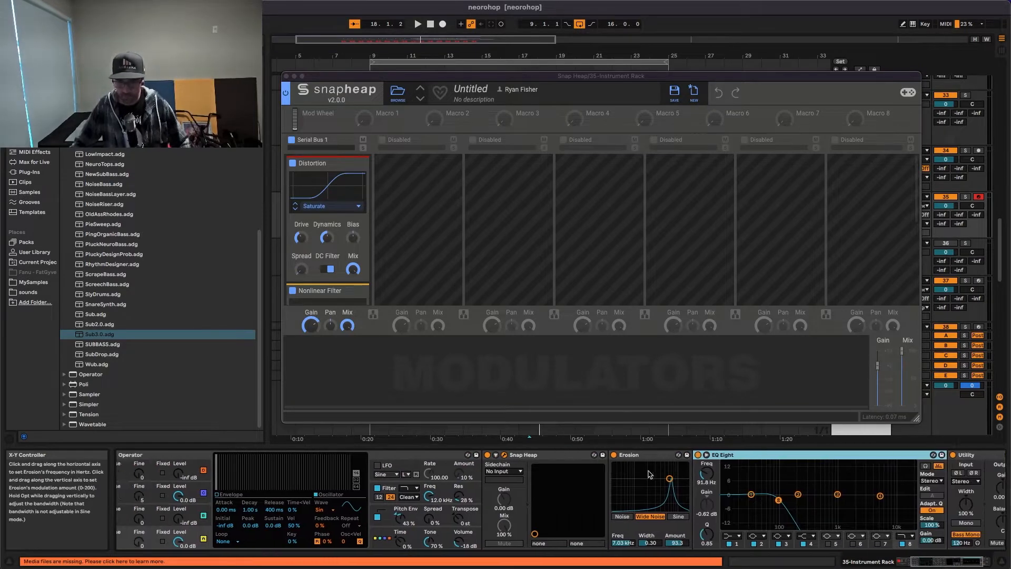
{"action": "left_click", "coordinate": [221, 493]}
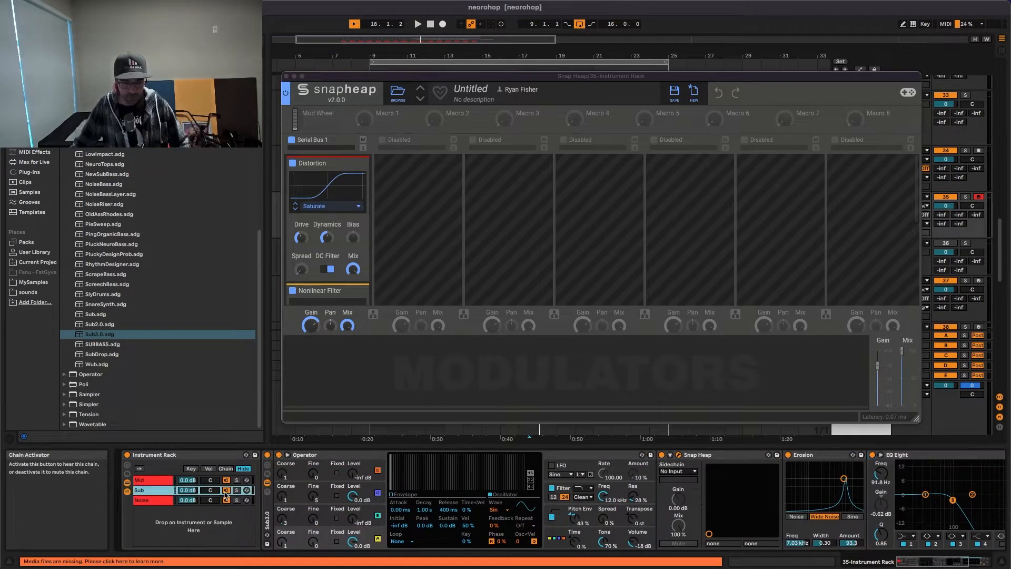
Close the Snap Heap window and load a Phase Plant instance into the Noise chain
{"action": "left_click", "coordinate": [155, 500]}
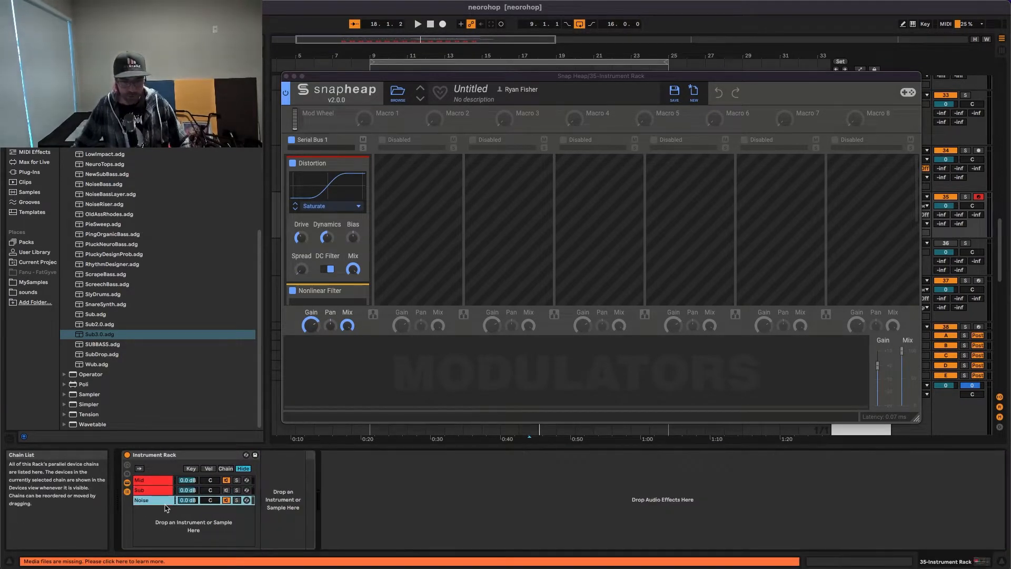
{"action": "left_click", "coordinate": [287, 78]}
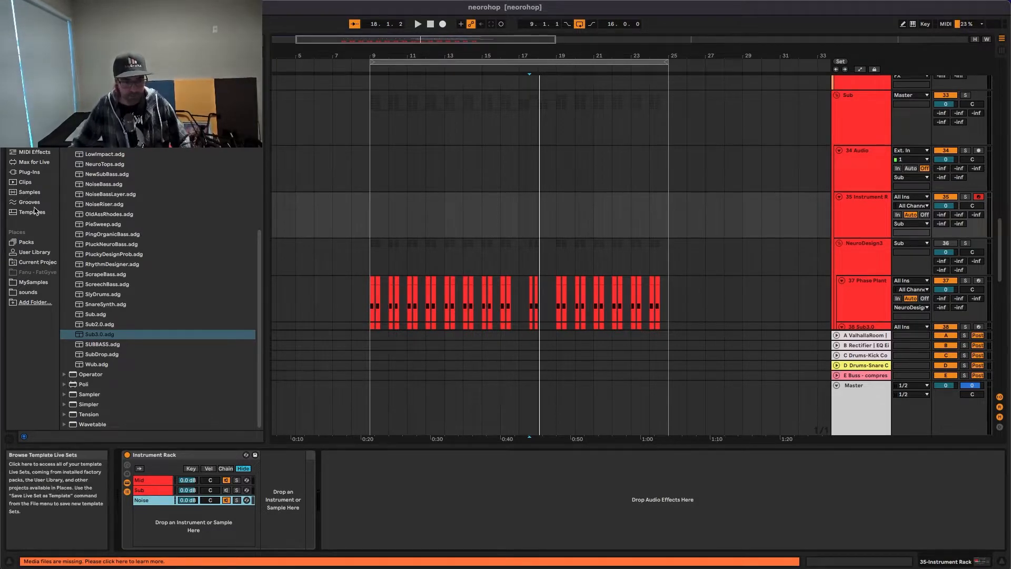
{"action": "left_click", "coordinate": [29, 172]}
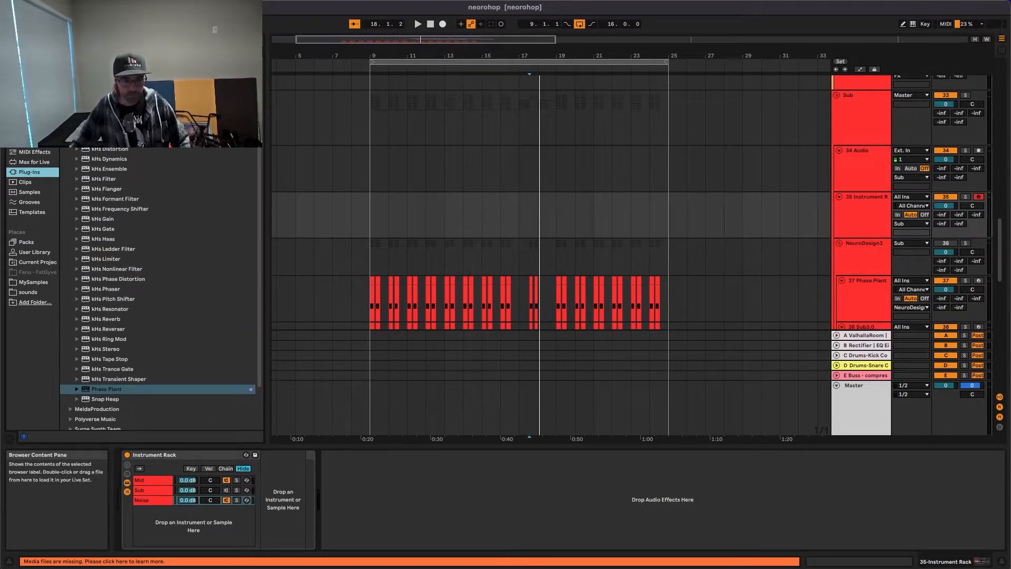
{"action": "left_click", "coordinate": [116, 390]}
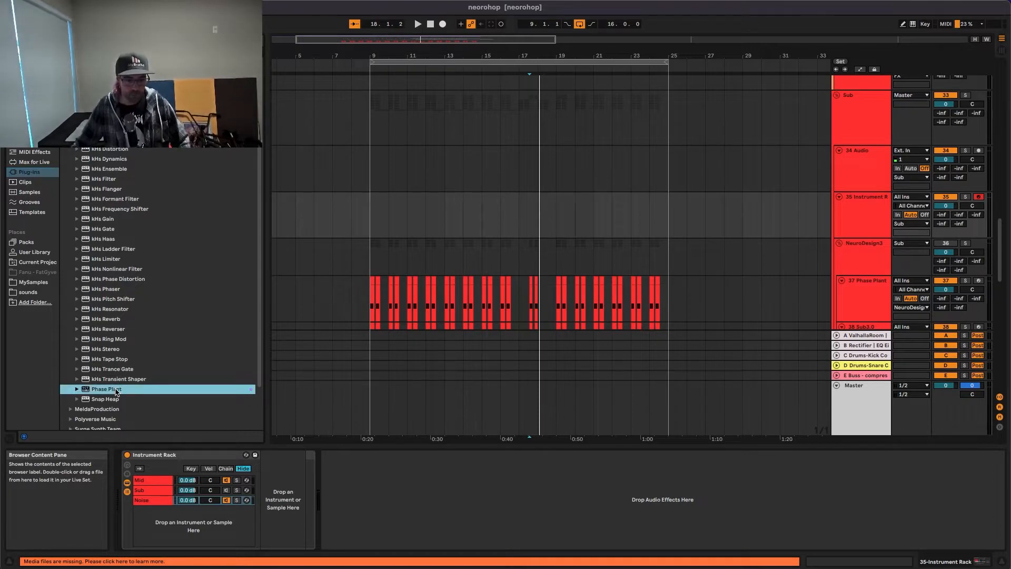
{"action": "left_click_drag", "start_coordinate": [301, 554], "coordinate": [292, 530]}
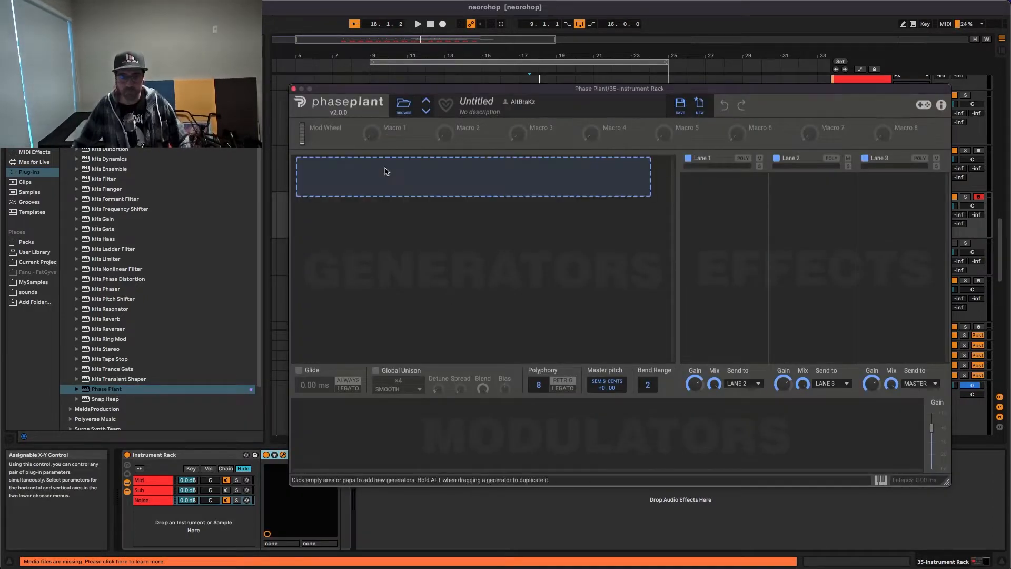
Add a Noise generator to the Noise chain's Phase Plant and insert a Filter module between it and the envelope
{"action": "left_click", "coordinate": [386, 170]}
{"action": "left_click", "coordinate": [411, 216]}
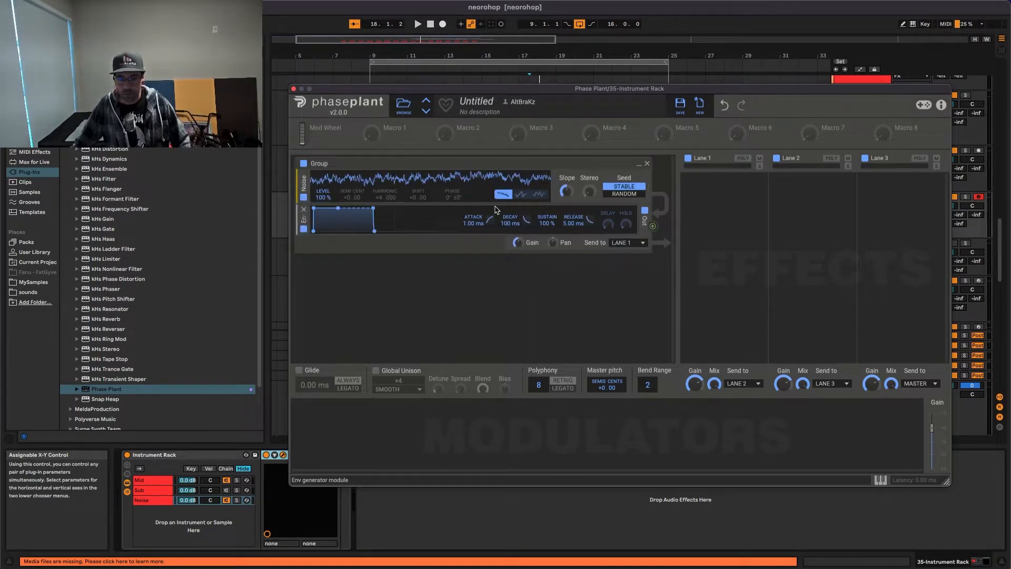
{"action": "left_click", "coordinate": [450, 206]}
{"action": "left_click", "coordinate": [513, 250]}
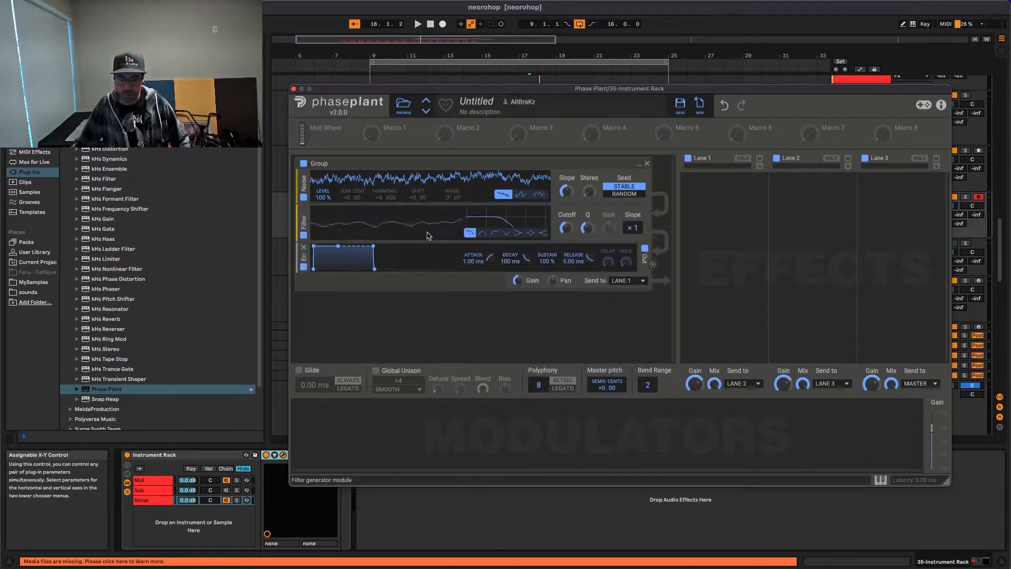
Set the filter in the Noise chain's Phase Plant to high-pass and close its window
{"action": "left_click", "coordinate": [491, 233]}
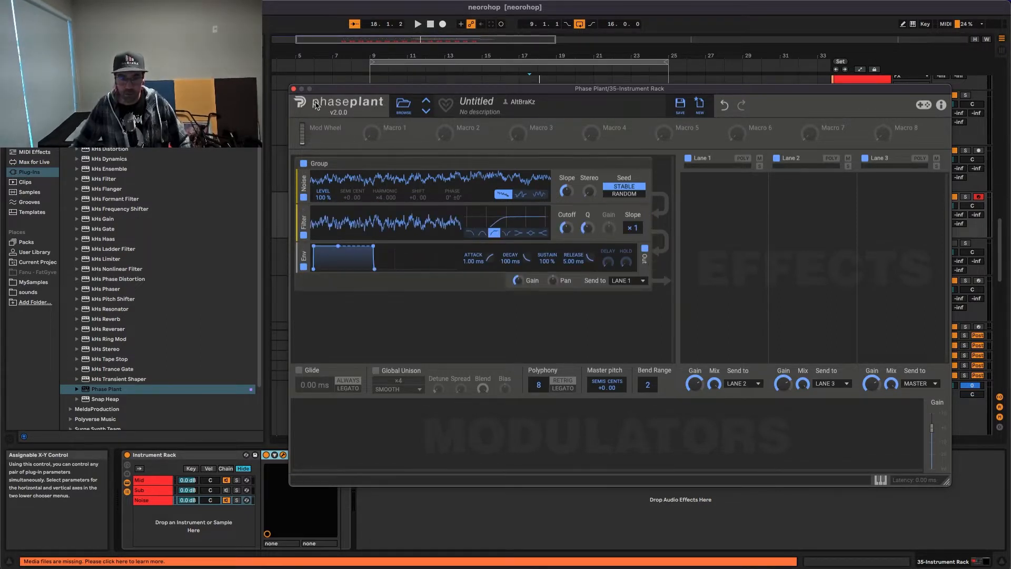
{"action": "left_click", "coordinate": [294, 89]}
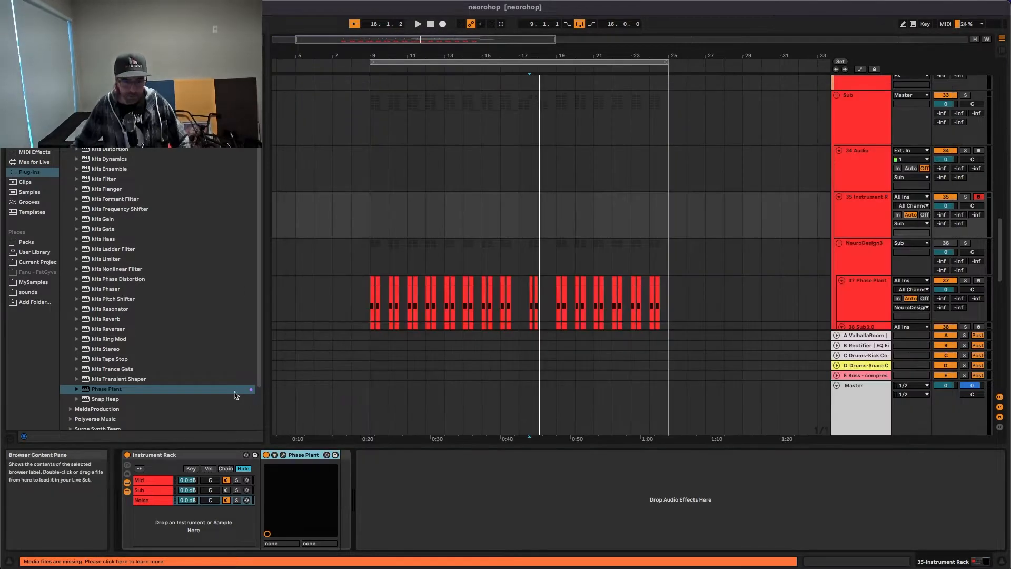
Inspect the Mid chain's Phase Plant instance and close its window
{"action": "left_click", "coordinate": [152, 480]}
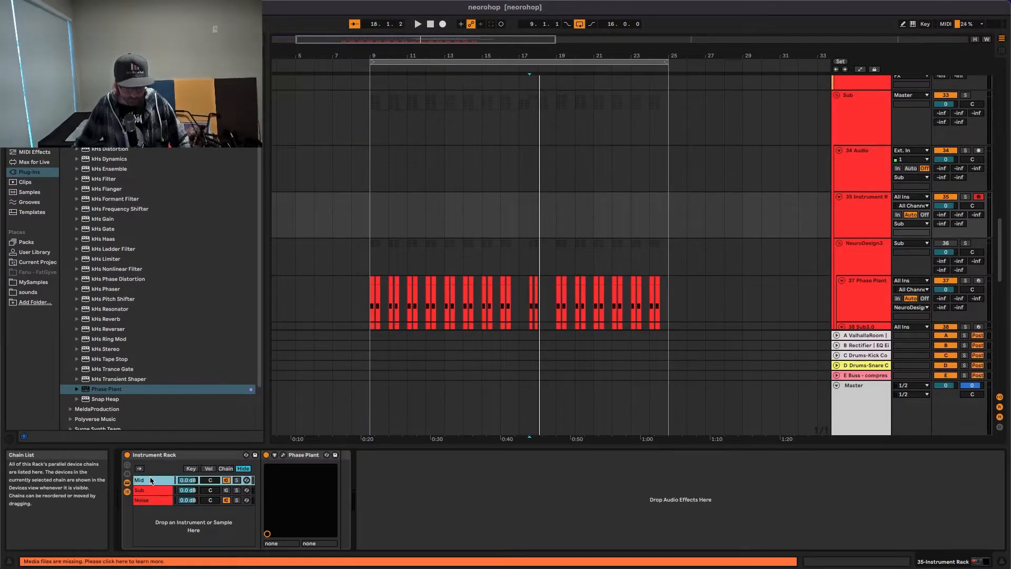
{"action": "left_click", "coordinate": [283, 455]}
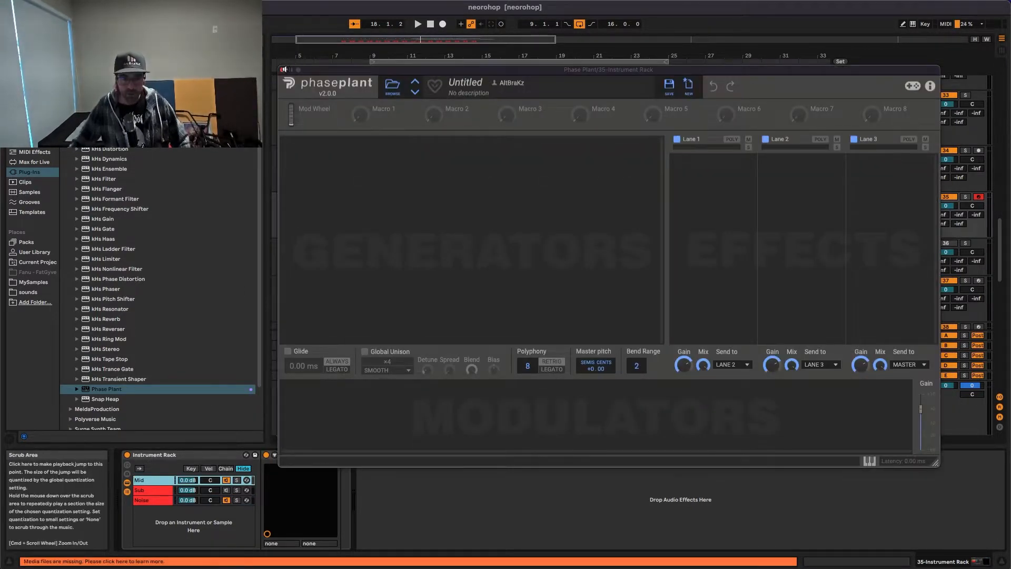
{"action": "left_click", "coordinate": [283, 69]}
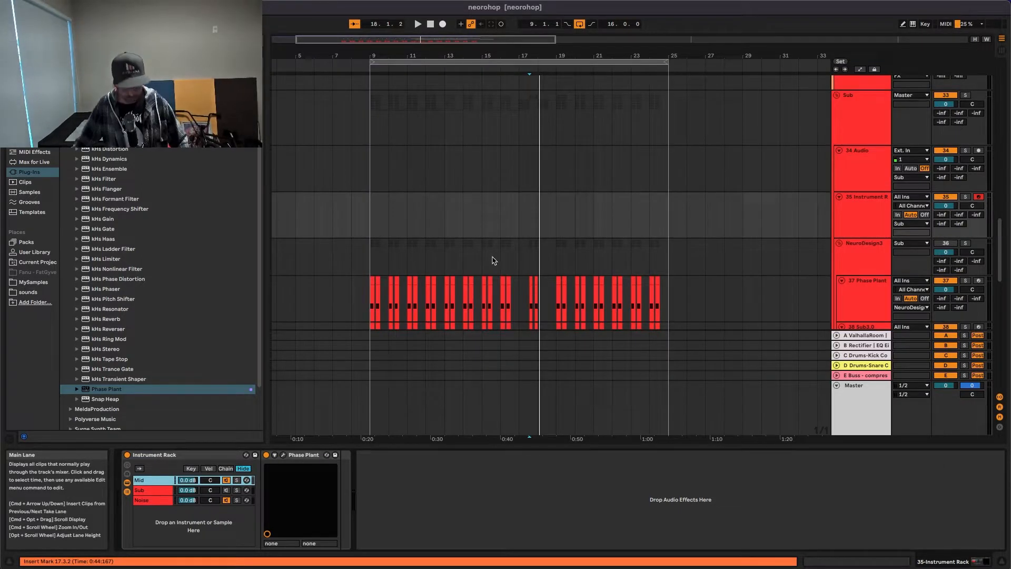
Copy the first MIDI clip at bar 9 of the 38 Sub3.0 track to bar 9 of the 35 Instrument Rack track
{"action": "scroll", "coordinate": [526, 261], "scroll_direction": "up", "scroll_amount": 4}
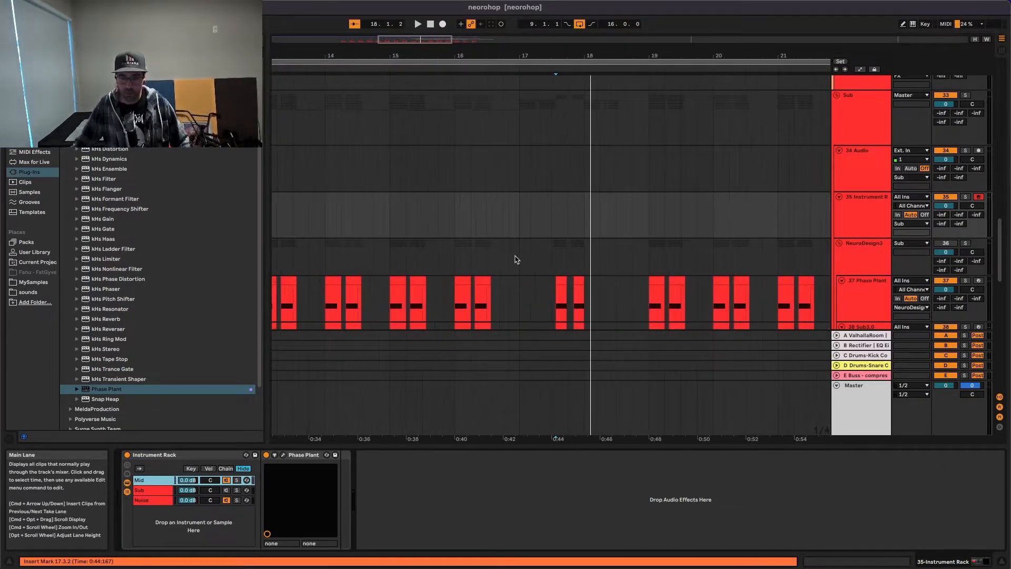
{"action": "left_click", "coordinate": [881, 215]}
{"action": "scroll", "coordinate": [772, 239], "scroll_direction": "down", "scroll_amount": 5}
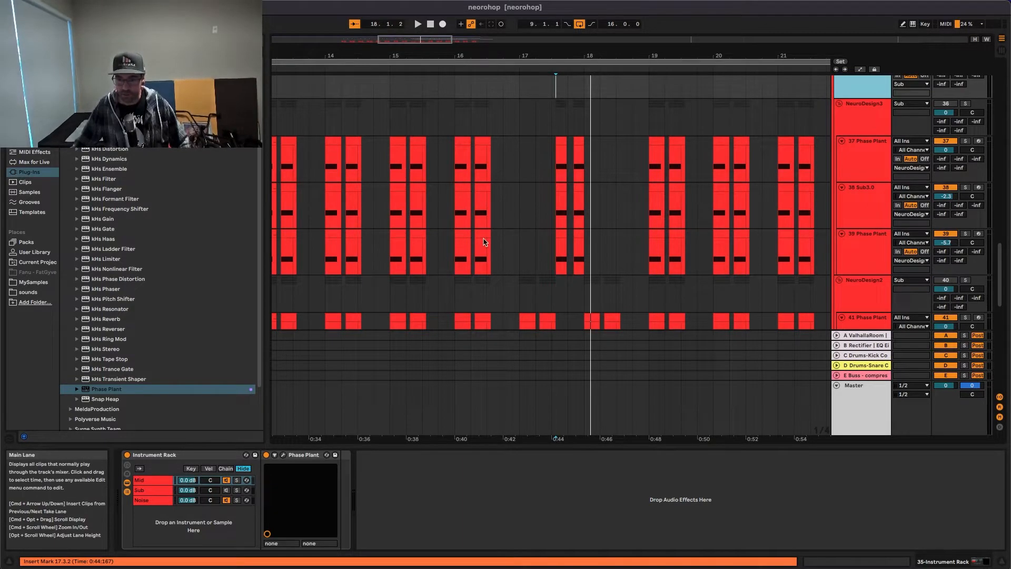
{"action": "scroll", "coordinate": [500, 236], "scroll_direction": "up", "scroll_amount": 3}
{"action": "scroll", "coordinate": [380, 154], "scroll_direction": "left", "scroll_amount": 3}
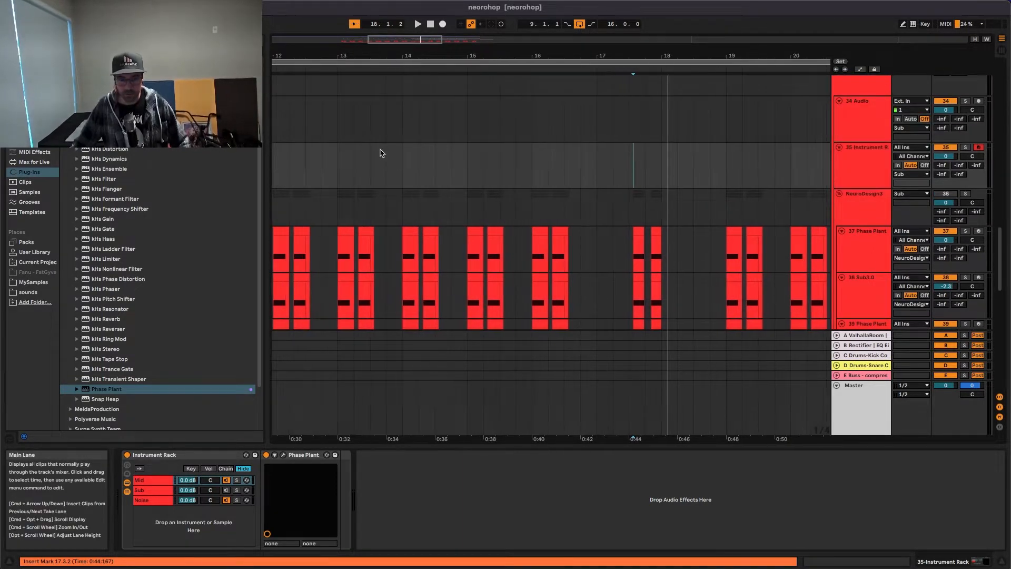
{"action": "scroll", "coordinate": [380, 153], "scroll_direction": "left", "scroll_amount": 5}
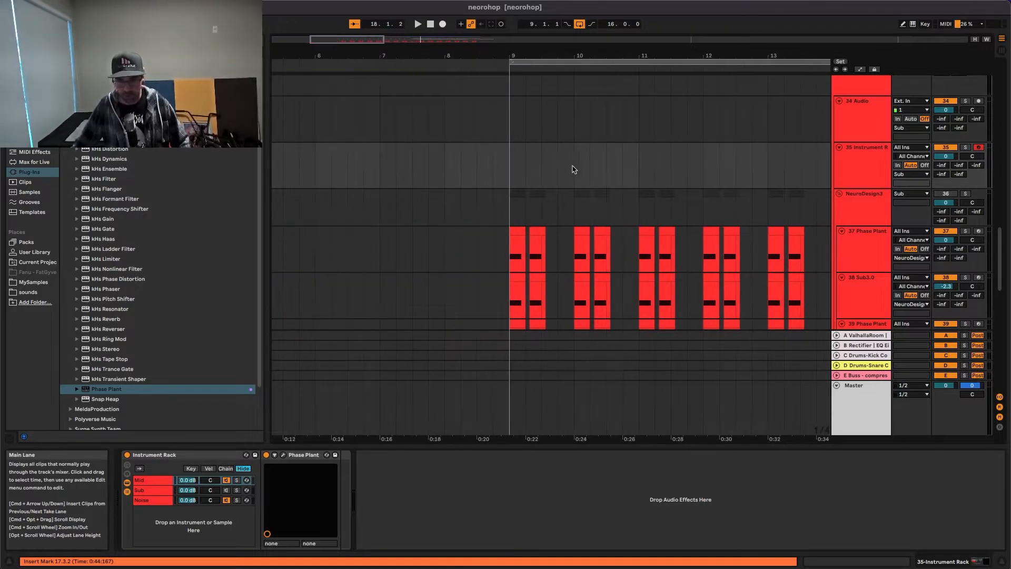
{"action": "scroll", "coordinate": [859, 169], "scroll_direction": "down", "scroll_amount": 4}
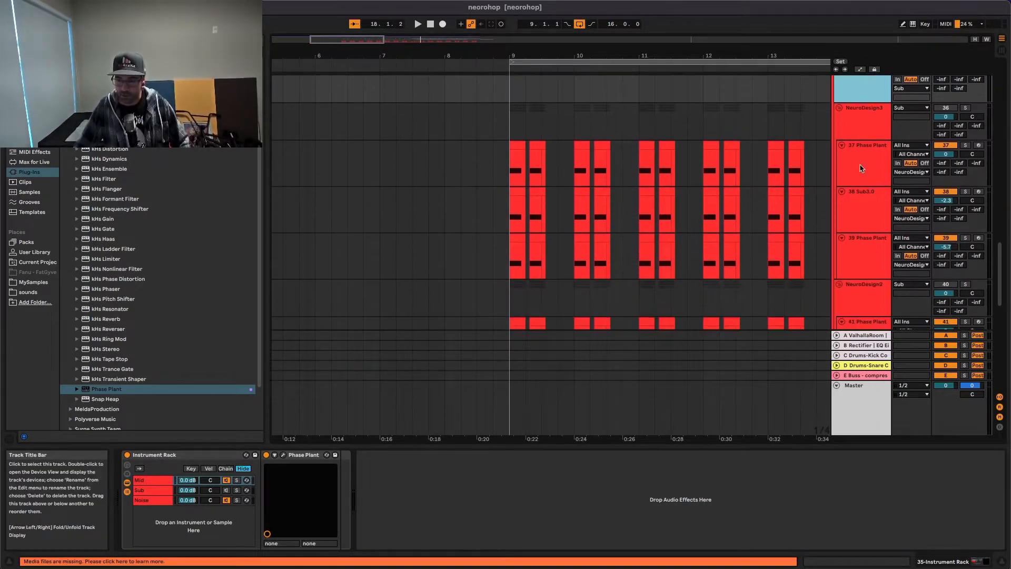
{"action": "left_click", "coordinate": [856, 258]}
{"action": "left_click", "coordinate": [515, 236]}
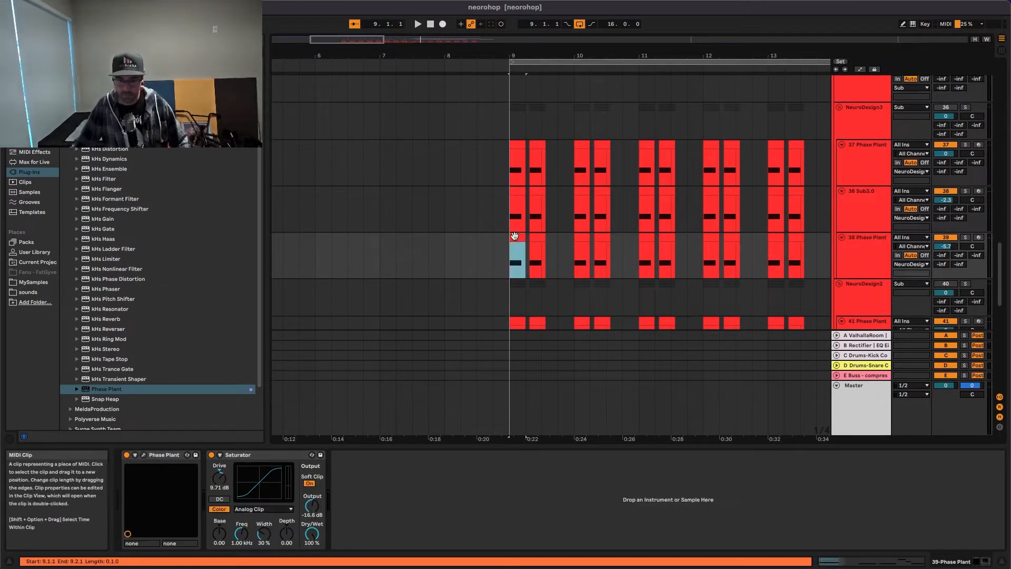
{"action": "left_click", "coordinate": [523, 198]}
{"action": "scroll", "coordinate": [522, 198], "scroll_direction": "up", "scroll_amount": 3}
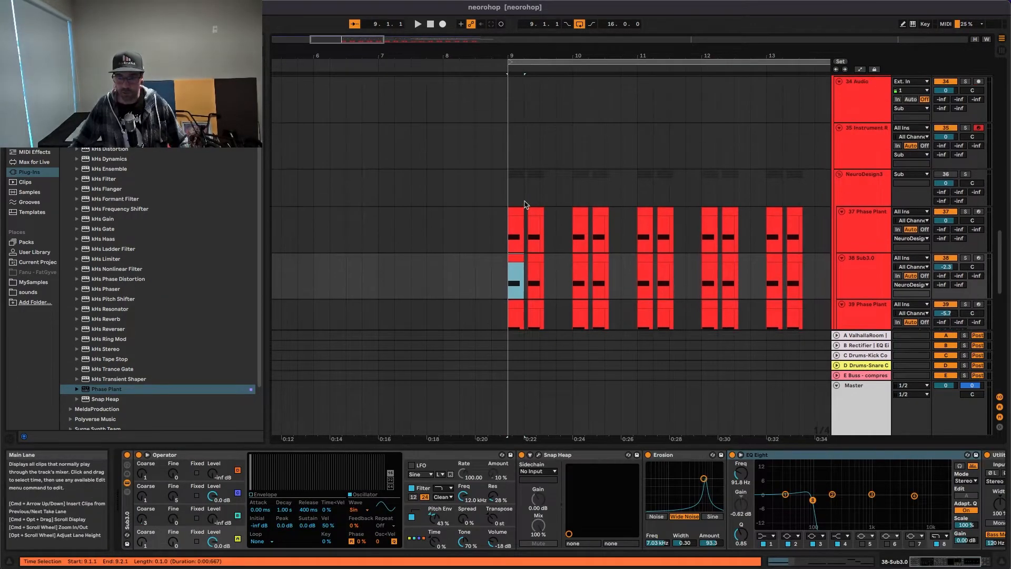
{"action": "left_click", "coordinate": [510, 151]}
{"action": "double_click", "coordinate": [514, 155]}
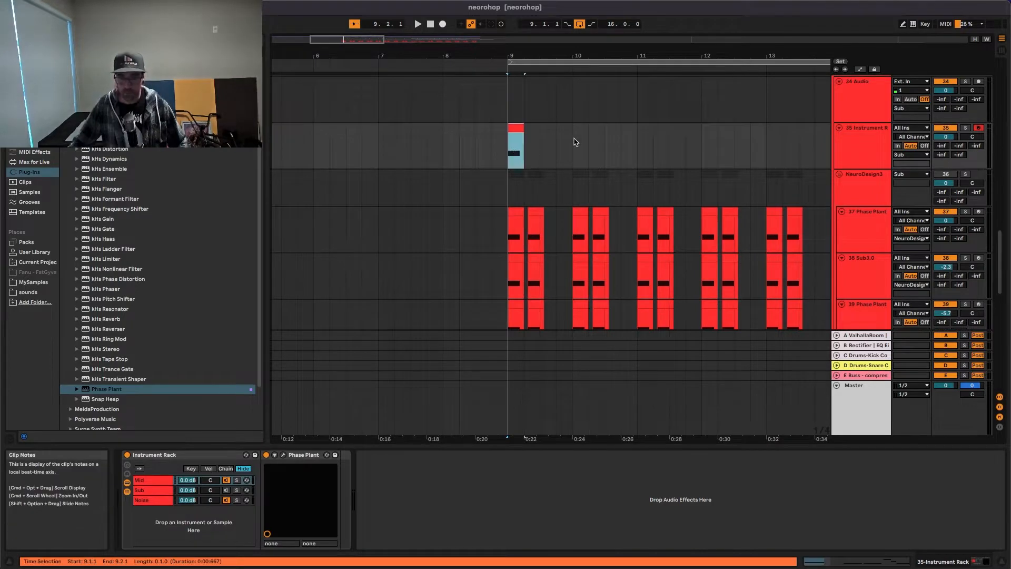
Audition the copied clip at bar 9 and solo the 35 Instrument Rack track
{"action": "key", "text": "space"}
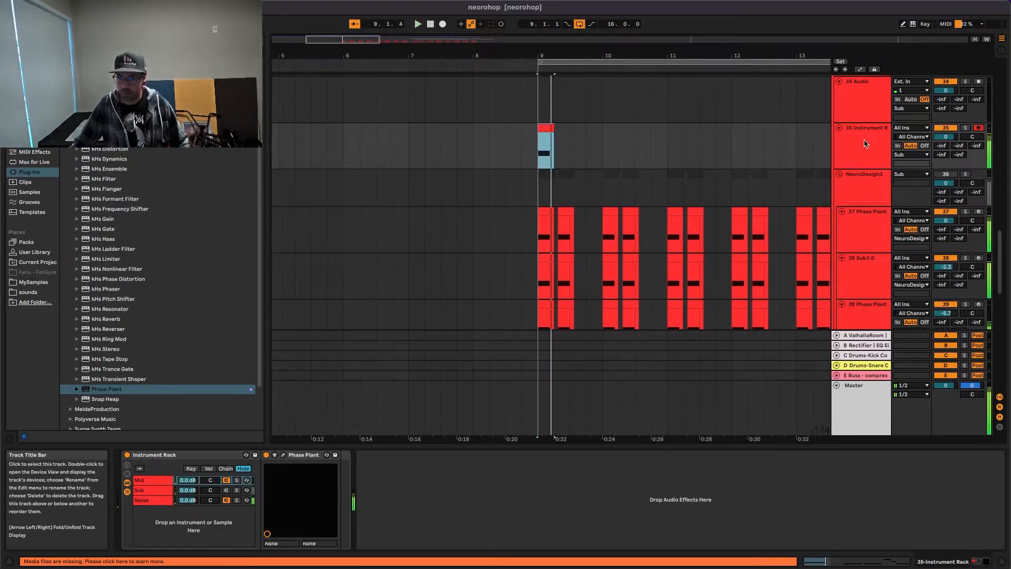
{"action": "key", "text": "space"}
{"action": "left_click", "coordinate": [965, 128]}
{"action": "left_click", "coordinate": [871, 138]}
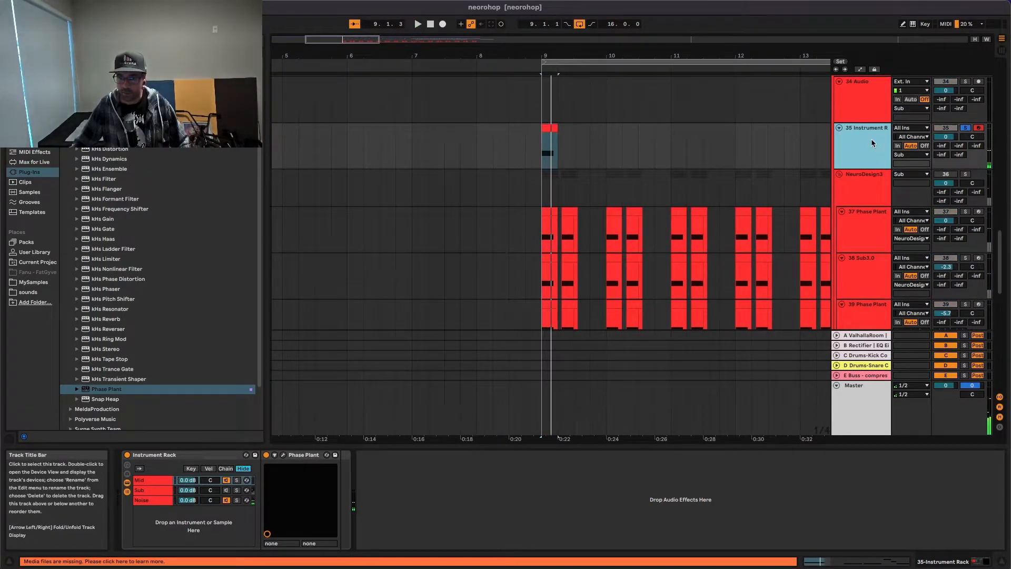
Play the clip with the Sub chain switched on, and leave both the Sub and Noise chains deactivated
{"action": "key", "text": "space"}
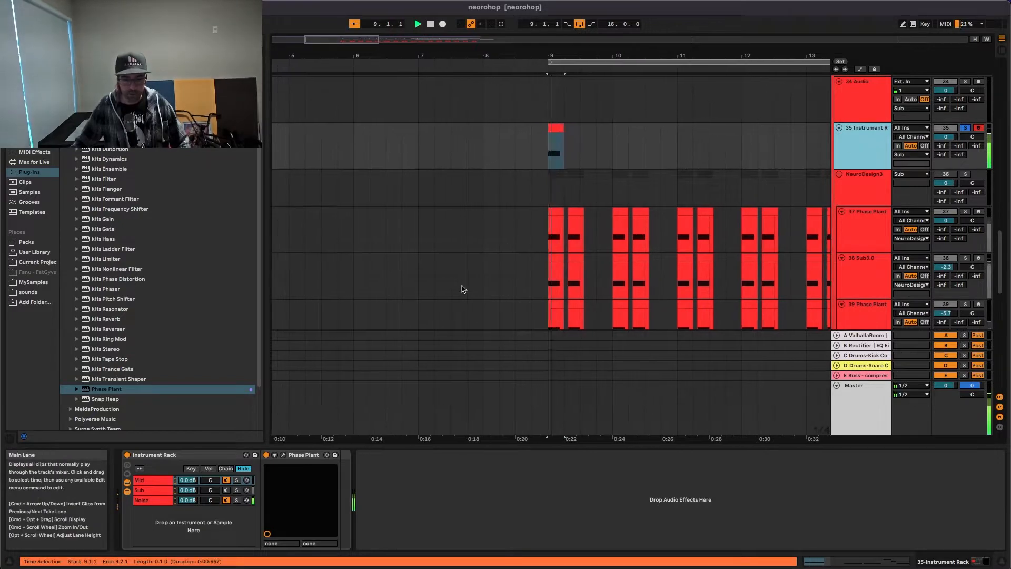
{"action": "left_click", "coordinate": [225, 490]}
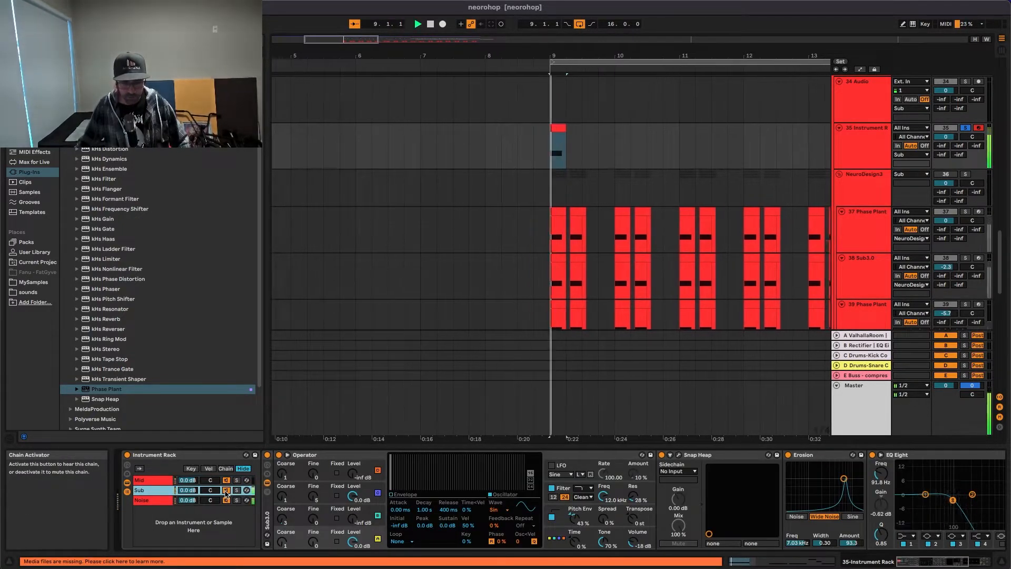
{"action": "left_click", "coordinate": [226, 501]}
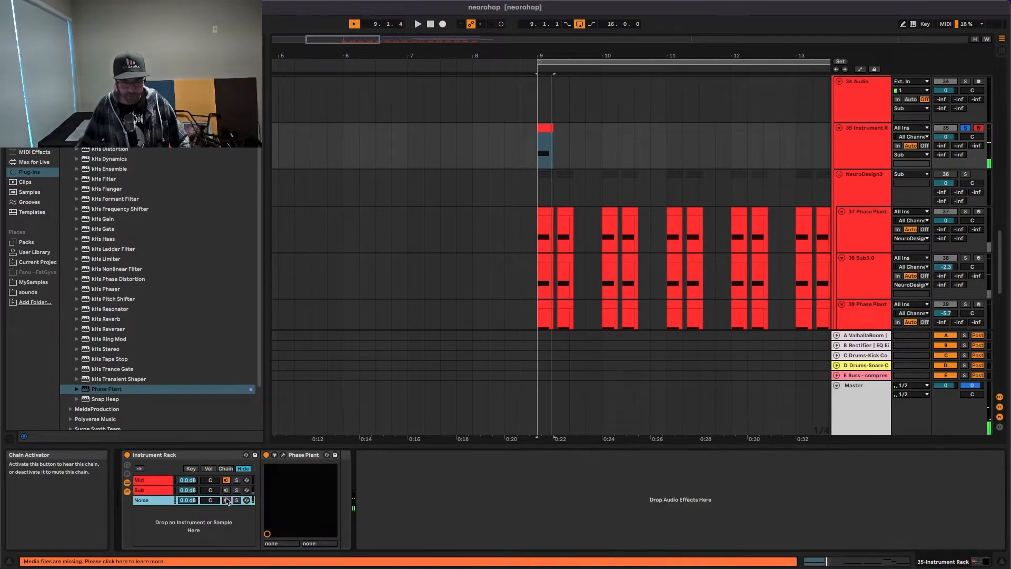
Add an Analog generator with a sine waveform to the Mid chain's Phase Plant
{"action": "left_click", "coordinate": [161, 481]}
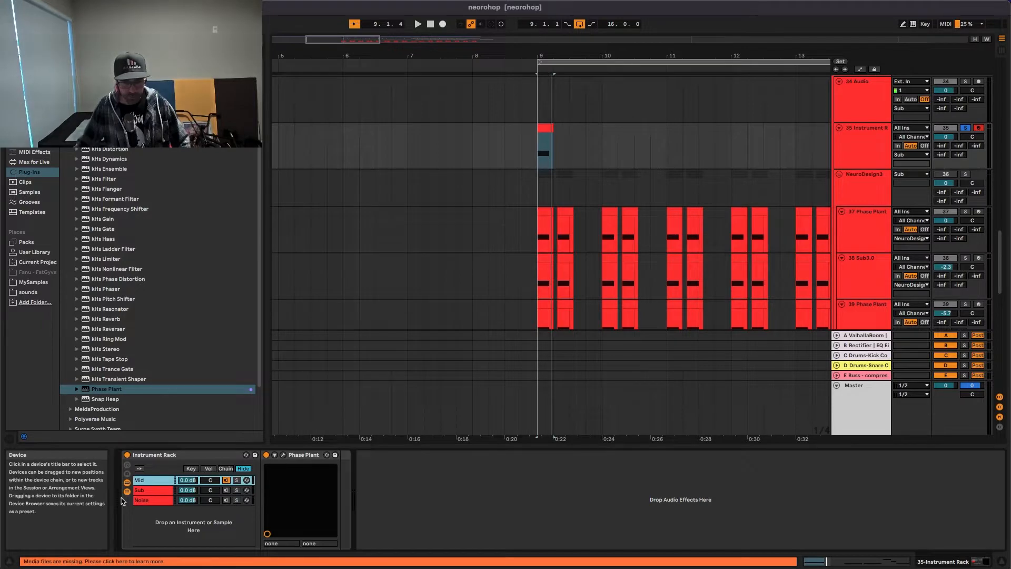
{"action": "left_click", "coordinate": [283, 454]}
{"action": "left_click", "coordinate": [448, 158]}
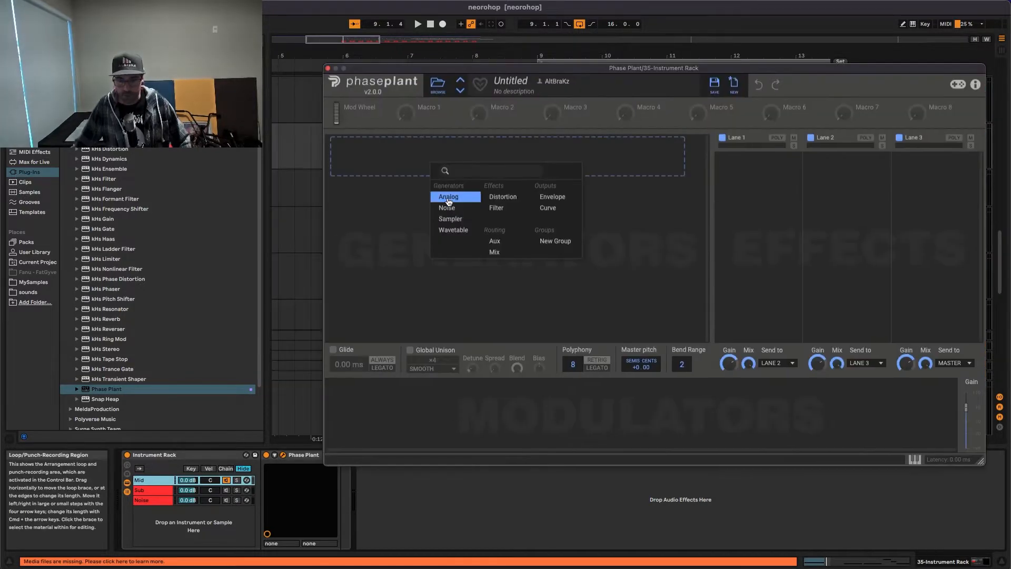
{"action": "left_click", "coordinate": [448, 197]}
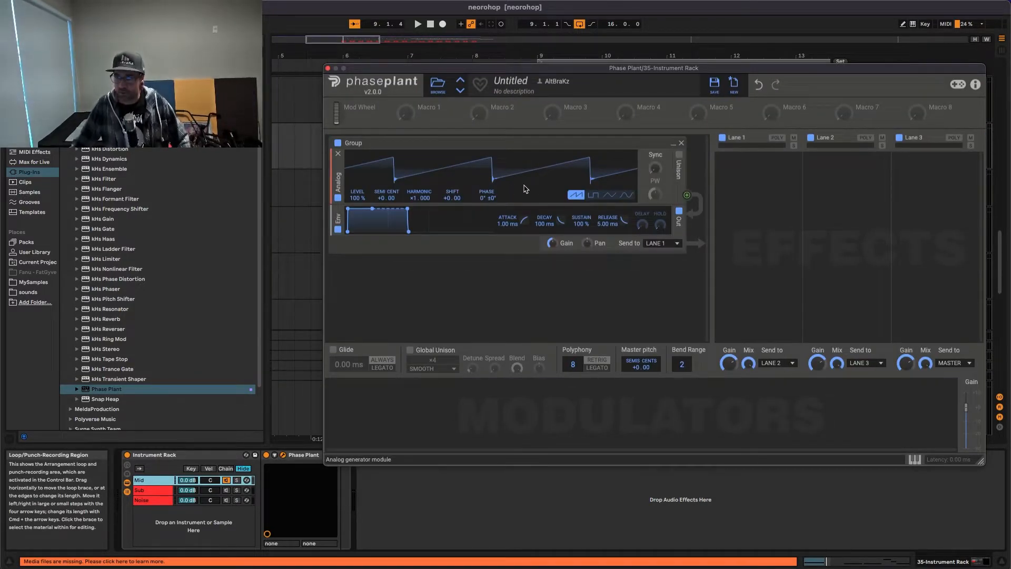
{"action": "left_click", "coordinate": [625, 196]}
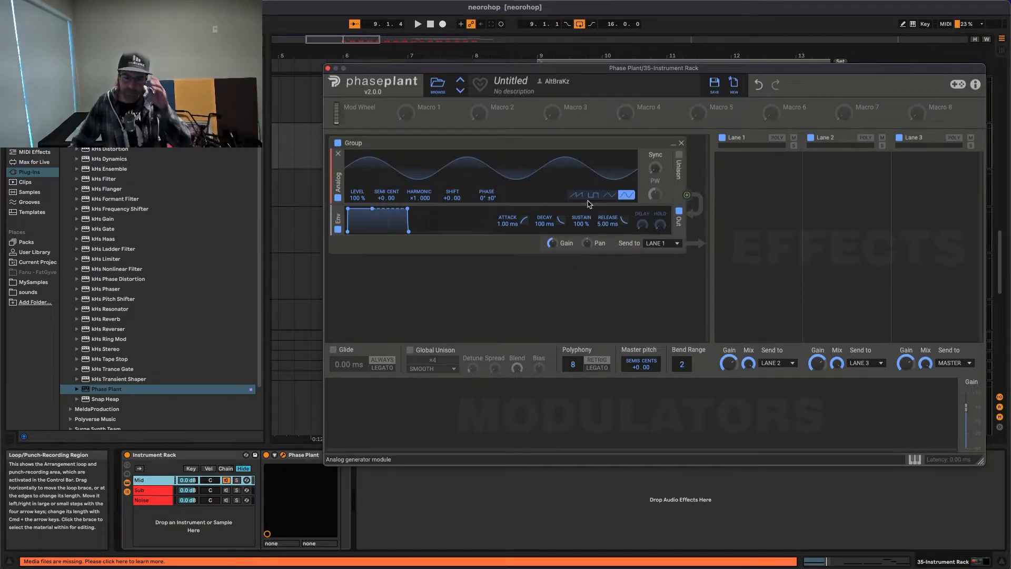
Add a Wavetable generator below the Analog group and load the factory FM wavetable Pair FM 3-1
{"action": "left_click", "coordinate": [483, 264]}
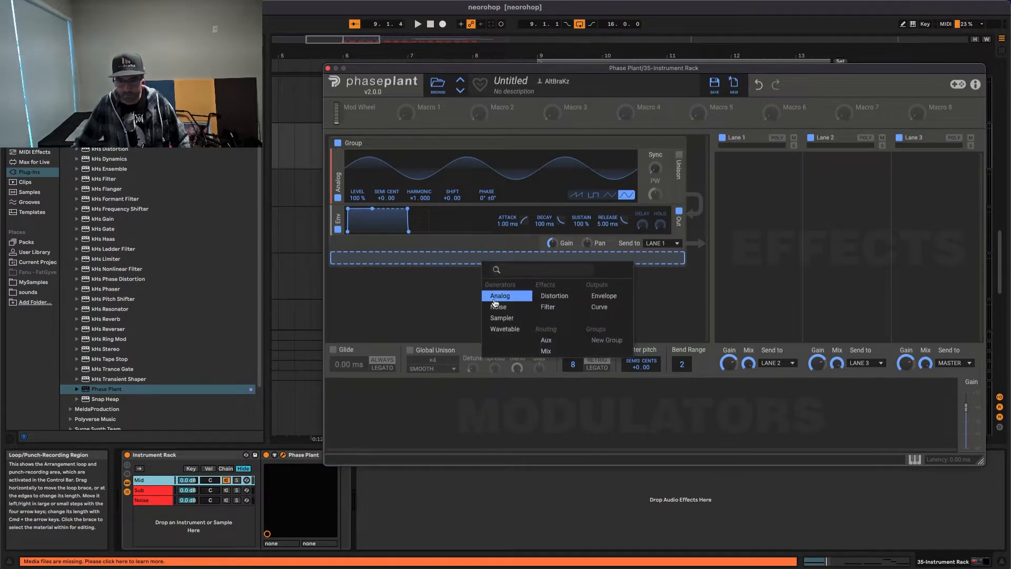
{"action": "left_click", "coordinate": [529, 330]}
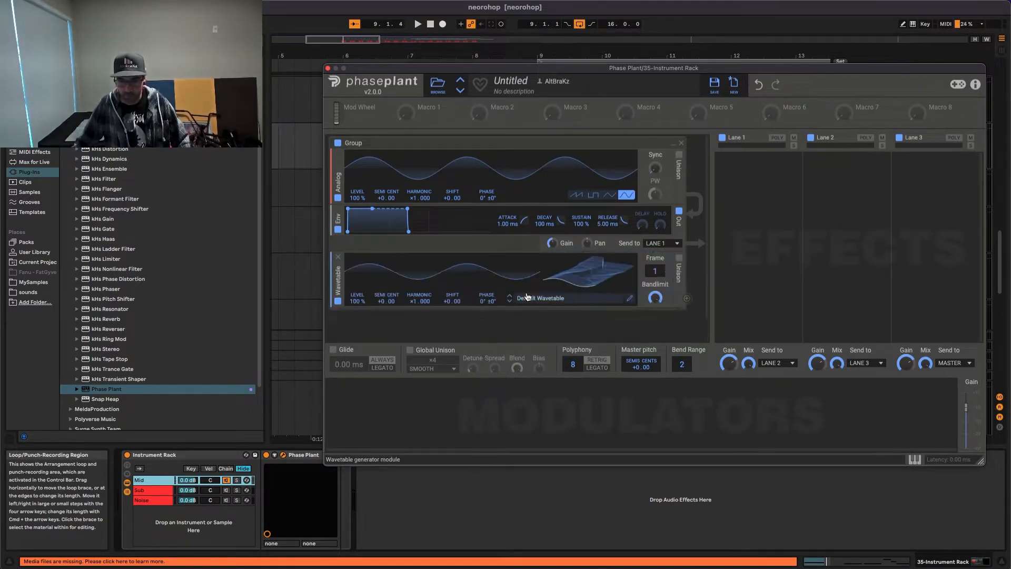
{"action": "left_click", "coordinate": [570, 299]}
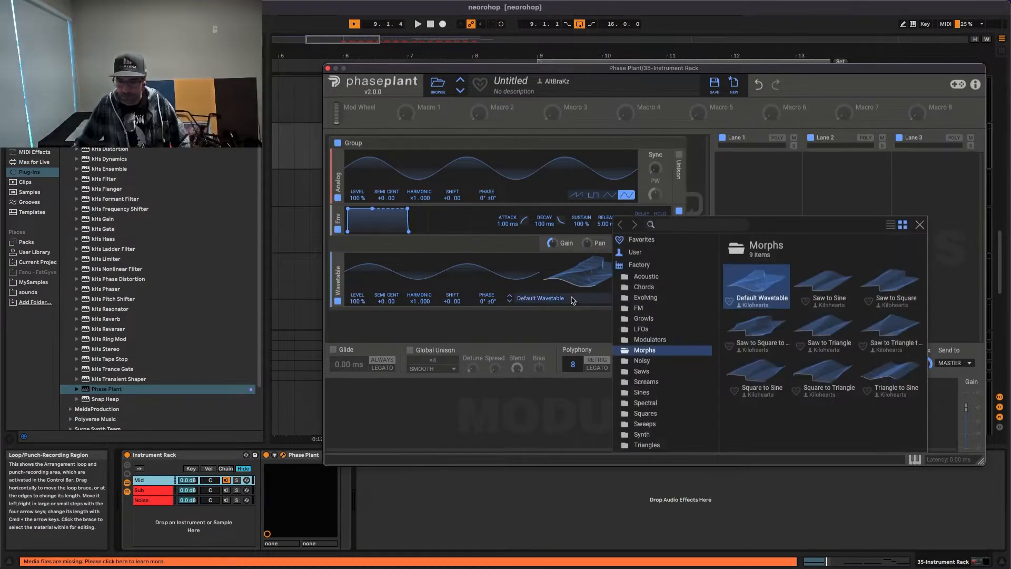
{"action": "left_click", "coordinate": [647, 310]}
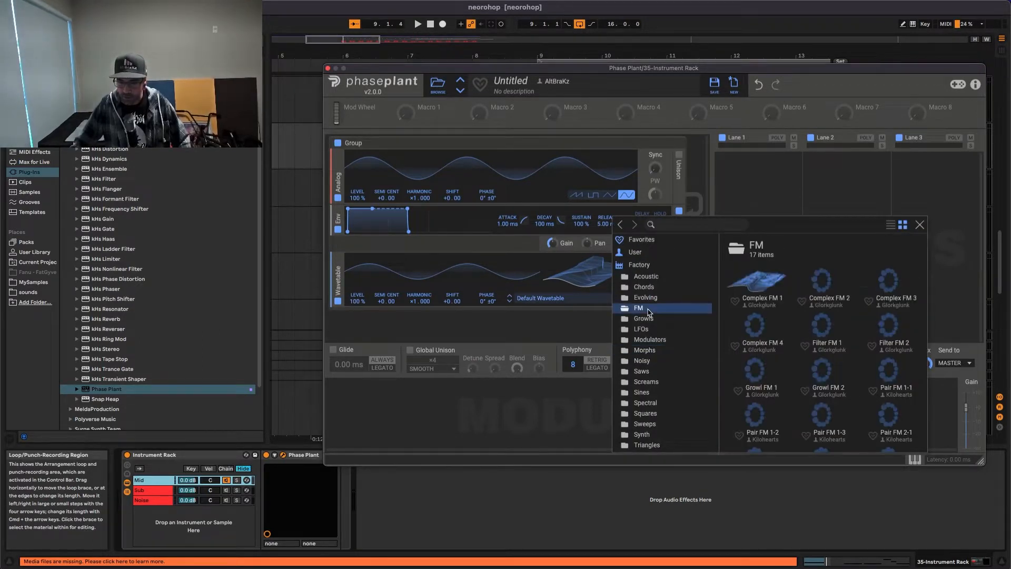
{"action": "scroll", "coordinate": [855, 359], "scroll_direction": "down", "scroll_amount": 1}
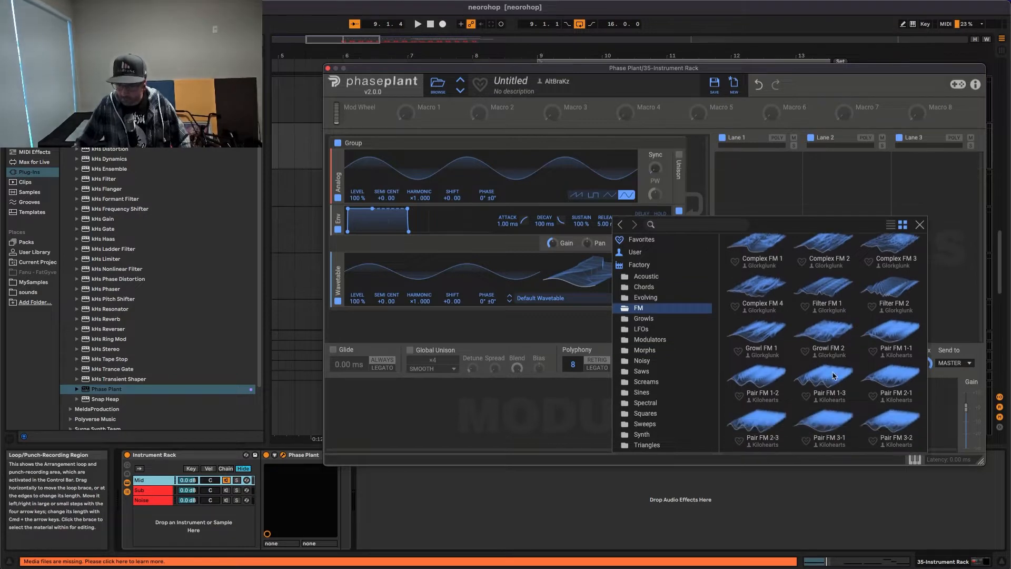
{"action": "scroll", "coordinate": [831, 384], "scroll_direction": "down", "scroll_amount": 1}
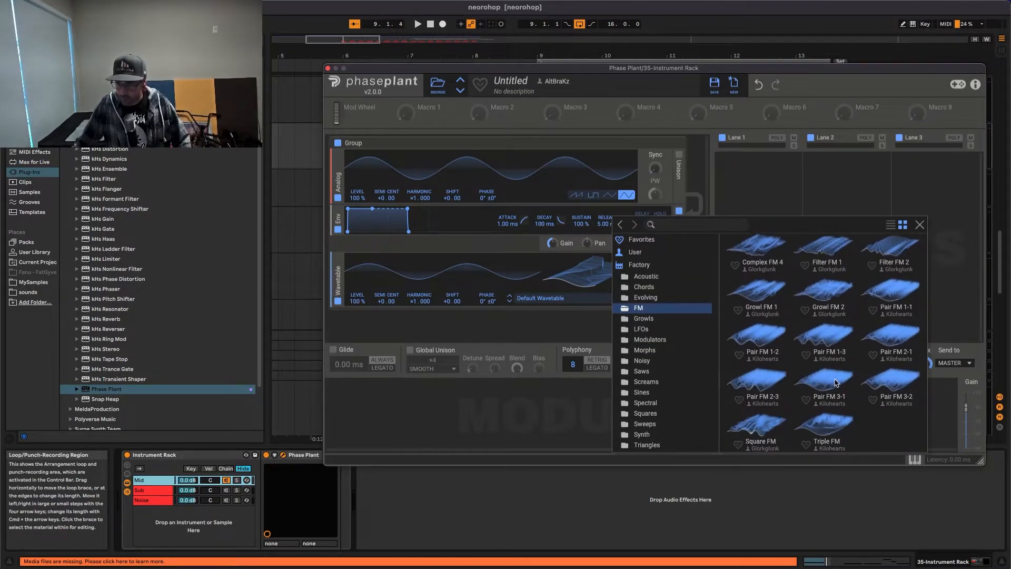
{"action": "left_click", "coordinate": [833, 380]}
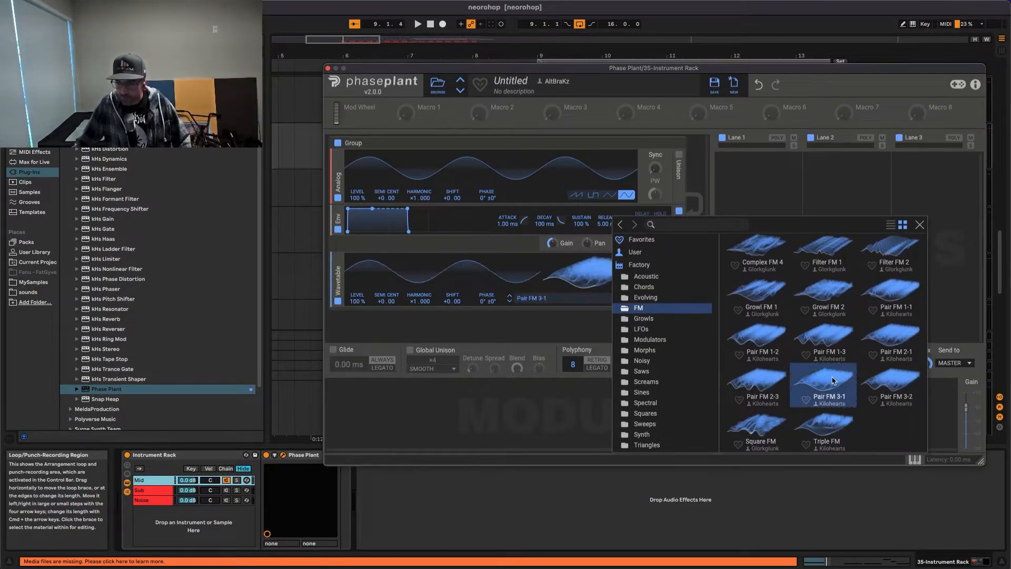
{"action": "left_click", "coordinate": [571, 330]}
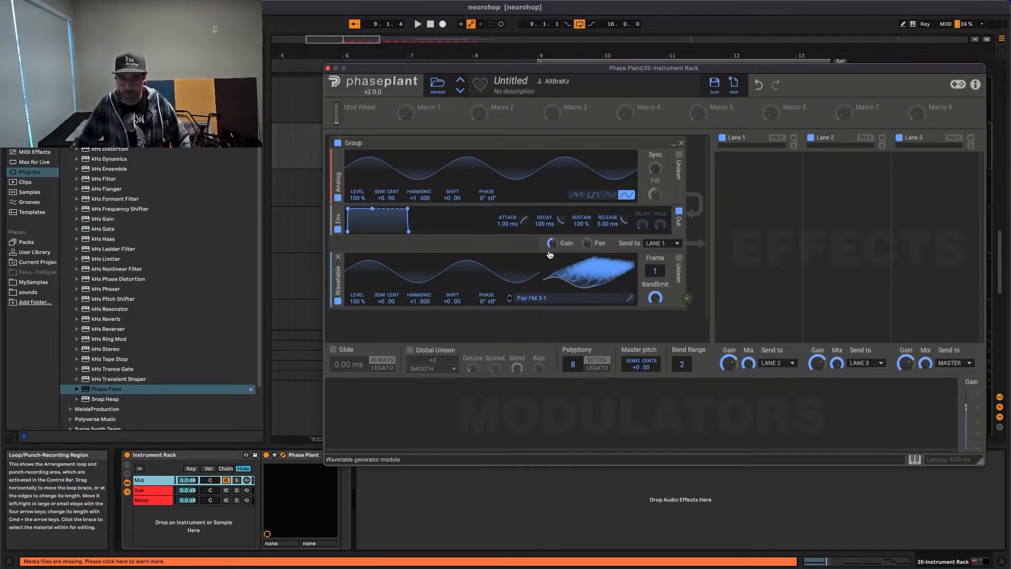
Modulate the Analog generator's phase with the Wavetable generator's output and audition the sound
{"action": "left_click_drag", "start_coordinate": [441, 67], "coordinate": [508, 68]}
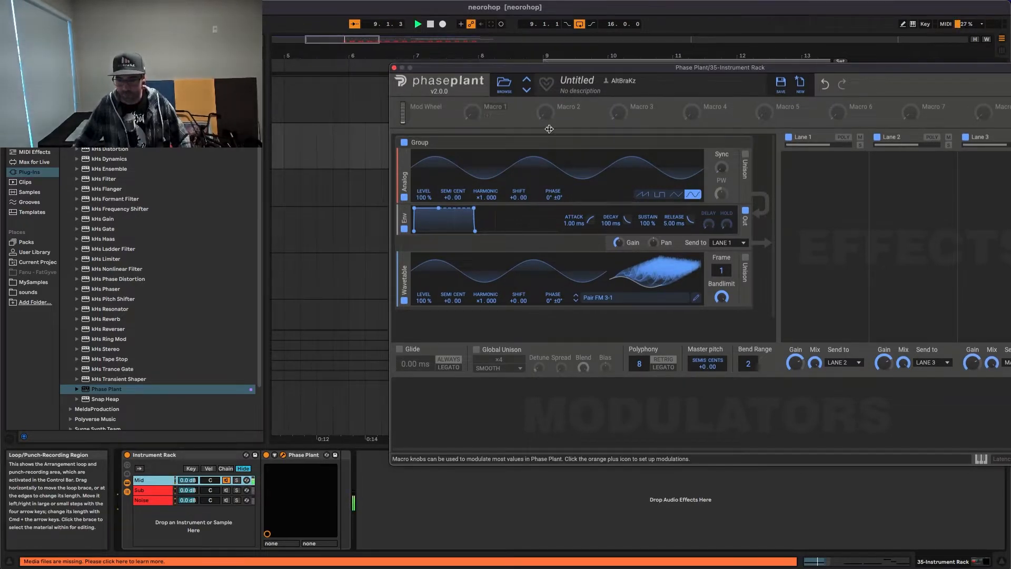
{"action": "key", "text": "space"}
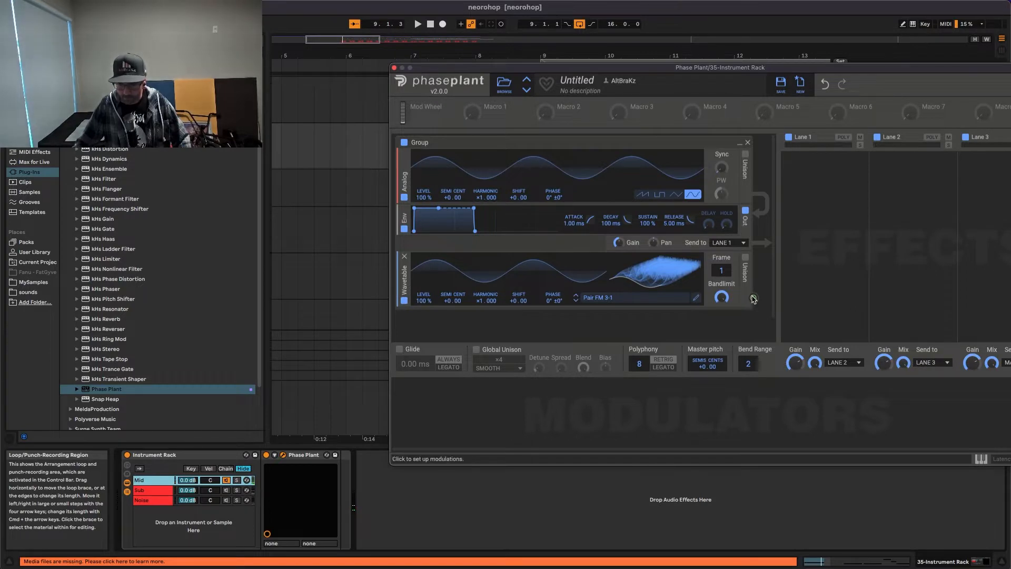
{"action": "left_click_drag", "start_coordinate": [753, 298], "coordinate": [552, 199]}
{"action": "key", "text": "space"}
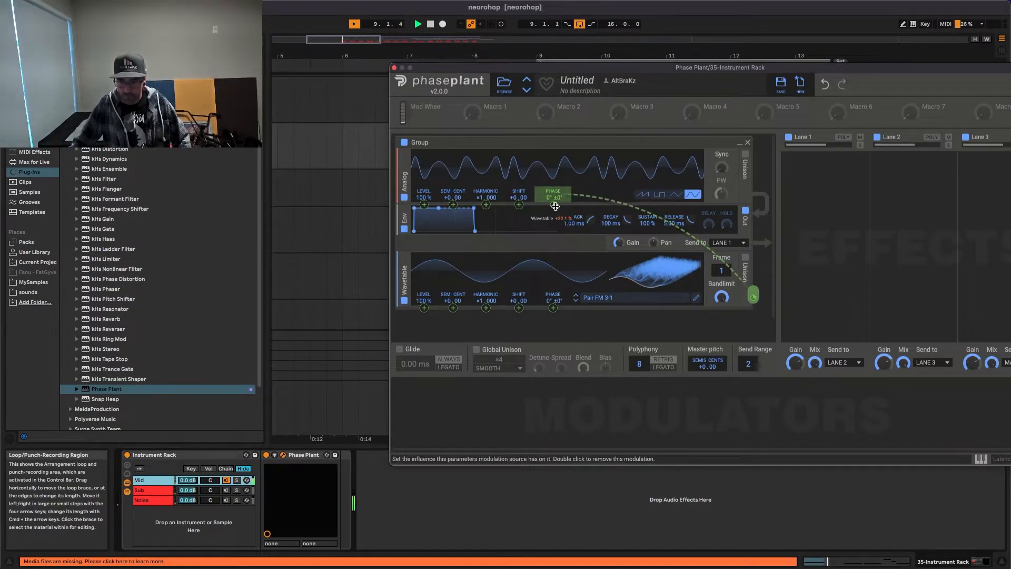
{"action": "key", "text": "space"}
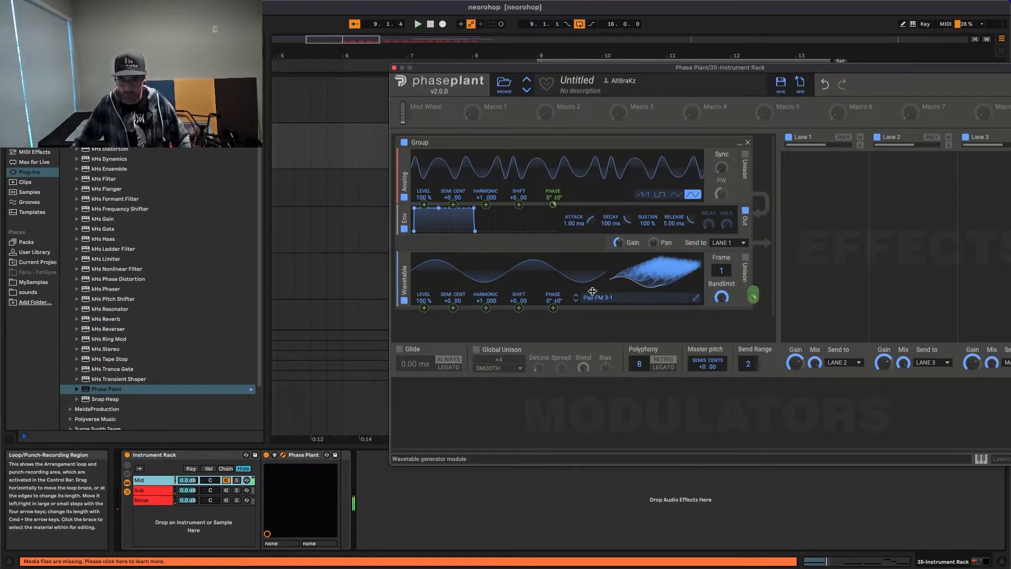
{"action": "left_click_drag", "start_coordinate": [592, 291], "coordinate": [540, 316]}
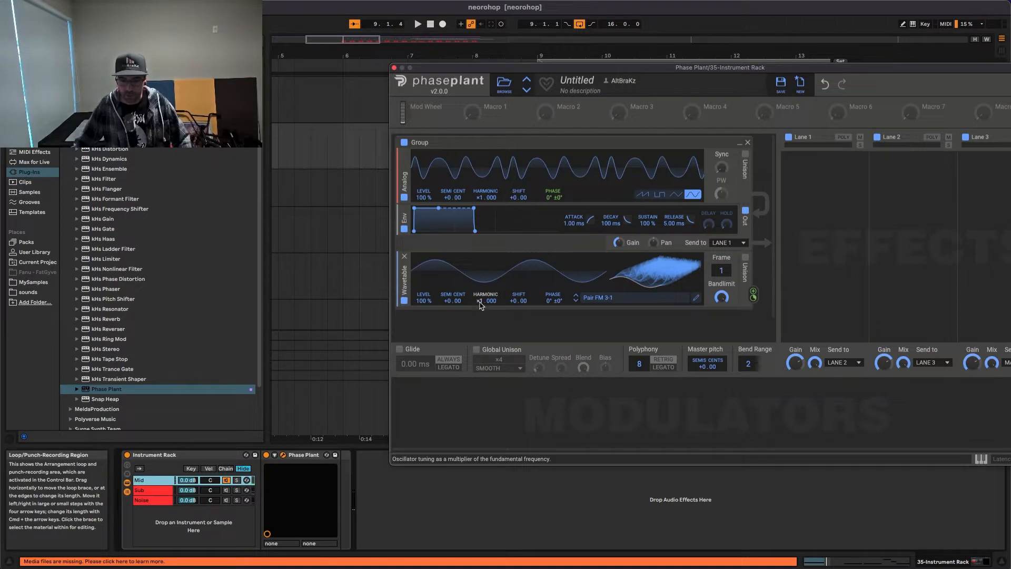
Set the Wavetable generator's harmonic to ×2.000, then audition the clip and try shifting the generator's phase by hand
{"action": "left_click_drag", "start_coordinate": [480, 304], "coordinate": [480, 298]}
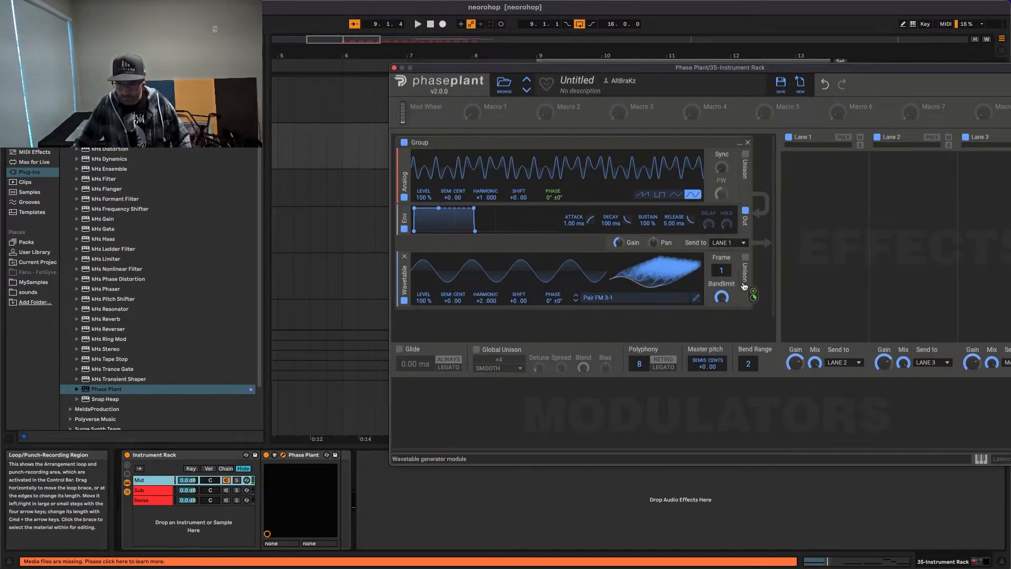
{"action": "key", "text": "space"}
{"action": "key", "text": "space"}
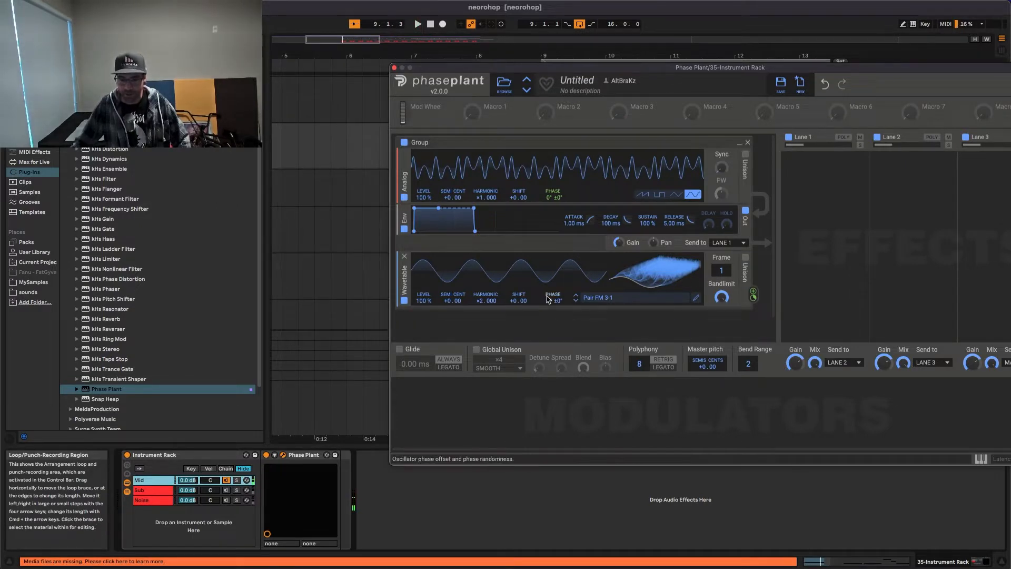
{"action": "left_click_drag", "start_coordinate": [548, 301], "coordinate": [548, 258]}
{"action": "key", "text": "space"}
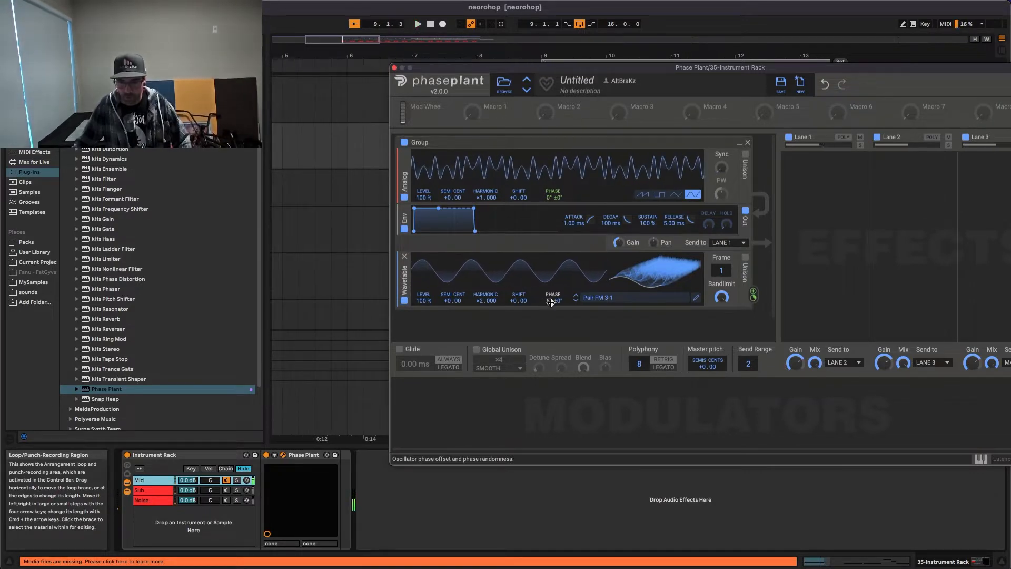
Add a Random modulator with smooth at 100%, modulate the Wavetable generator's phase with it, and audition the movement
{"action": "left_click", "coordinate": [427, 403]}
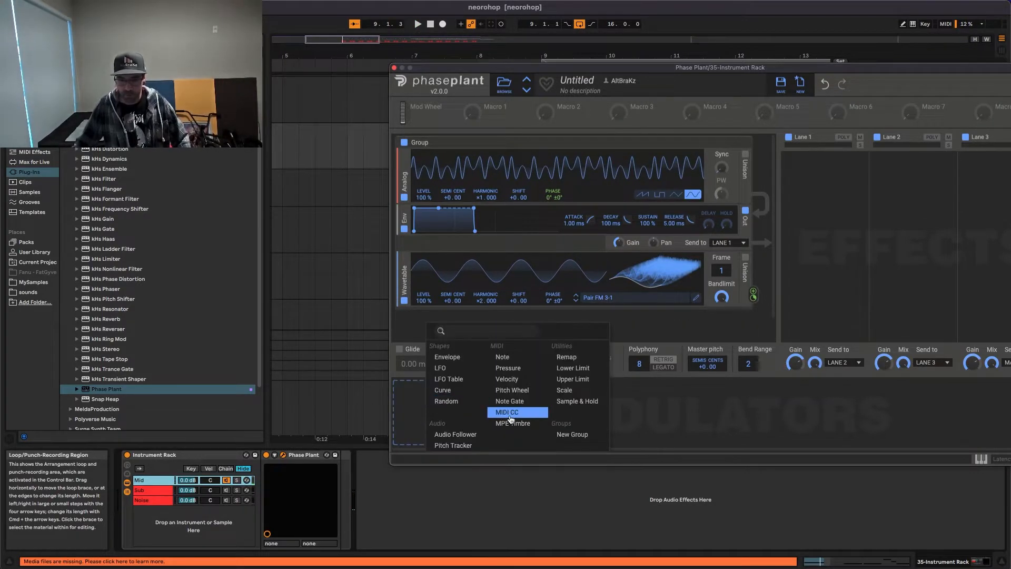
{"action": "left_click", "coordinate": [463, 402]}
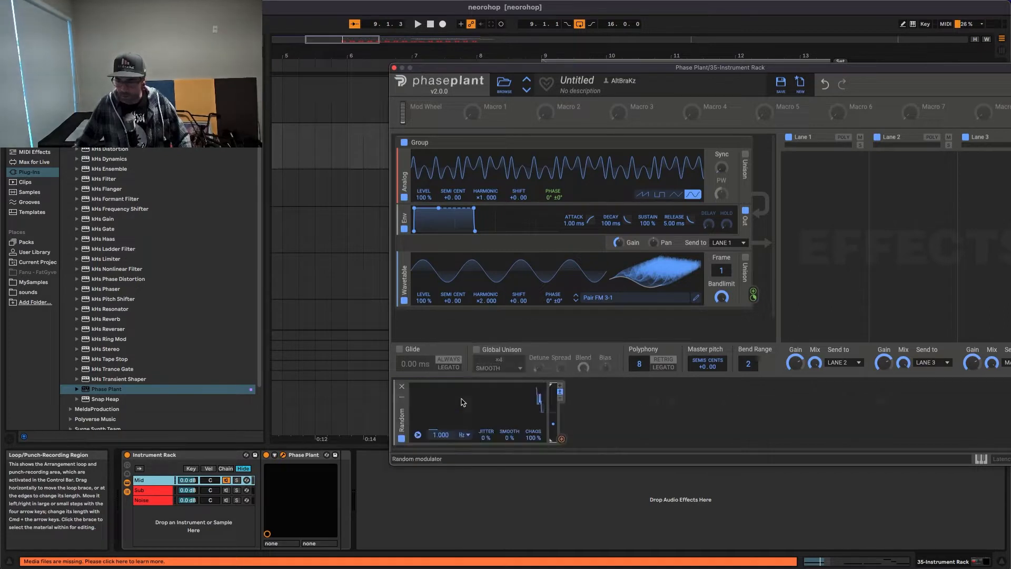
{"action": "left_click_drag", "start_coordinate": [510, 437], "coordinate": [509, 410]}
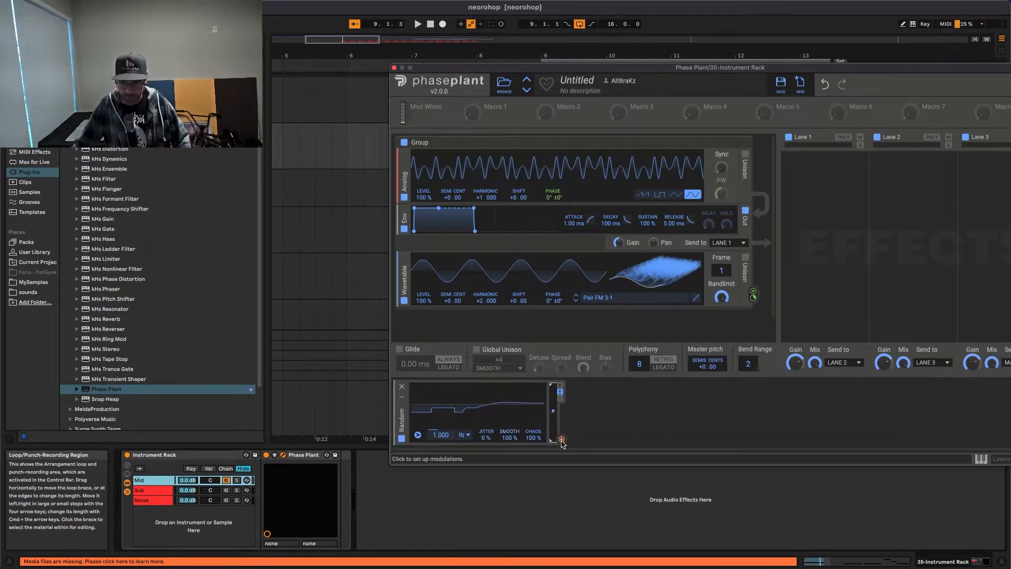
{"action": "left_click_drag", "start_coordinate": [561, 438], "coordinate": [553, 299]}
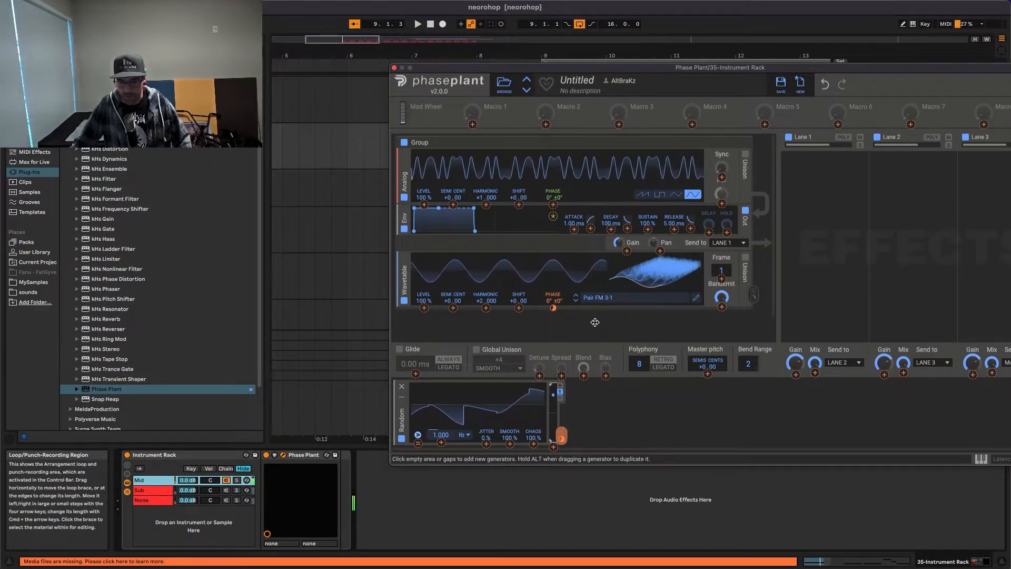
{"action": "key", "text": "space"}
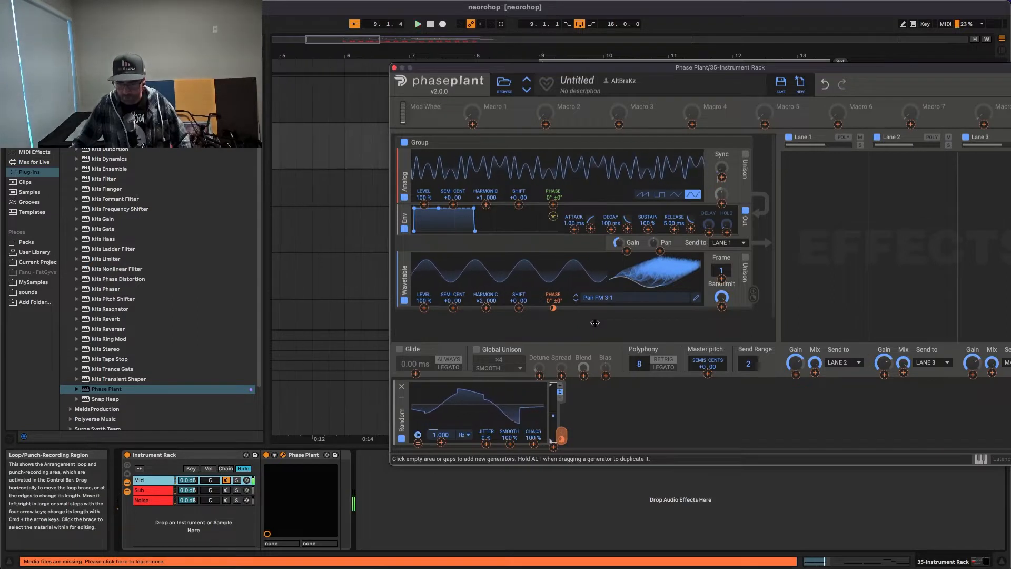
{"action": "left_click", "coordinate": [604, 329]}
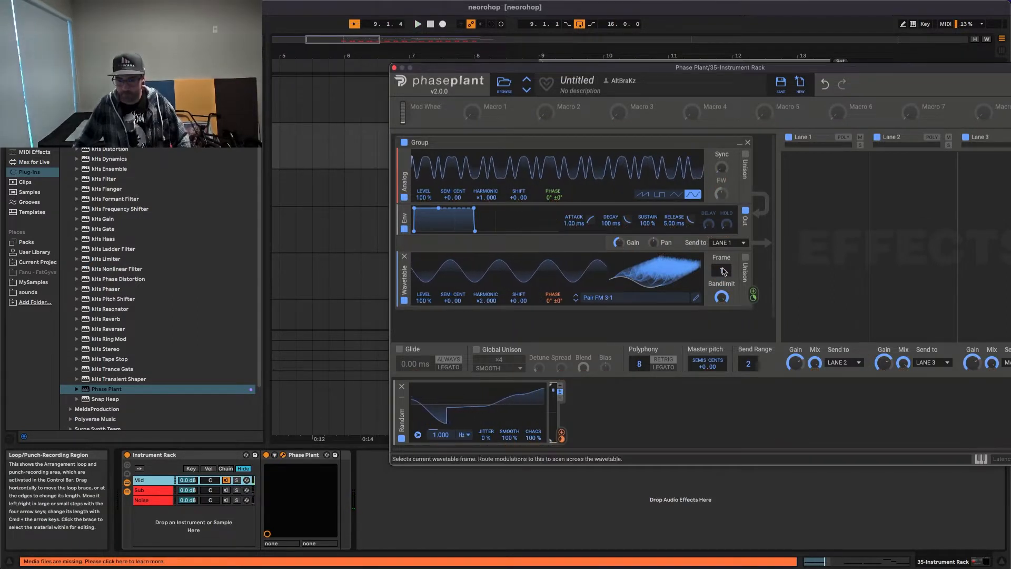
Sweep through the wavetable frames while the clip plays and settle on frame 47
{"action": "key", "text": "space"}
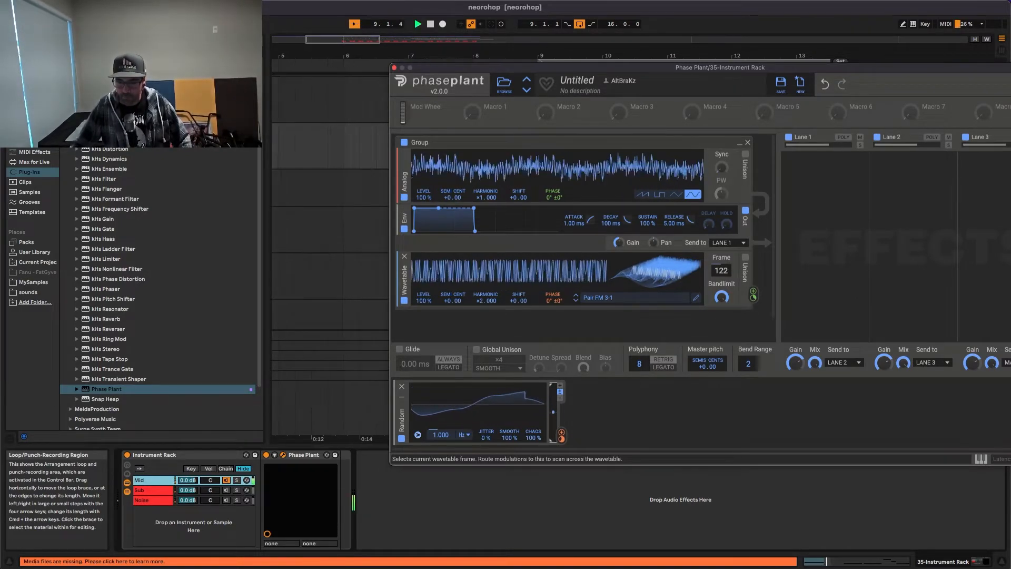
{"action": "key", "text": "space"}
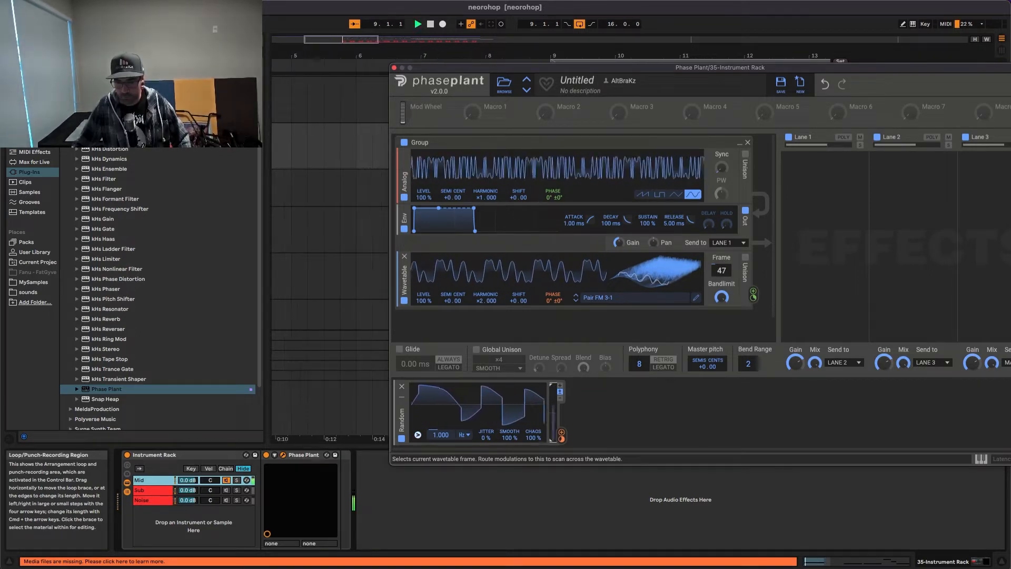
Add an LFO modulator, use it to modulate the wavetable frame, and set its rate to 1.158 Hz
{"action": "left_click", "coordinate": [611, 404]}
{"action": "left_click", "coordinate": [640, 369]}
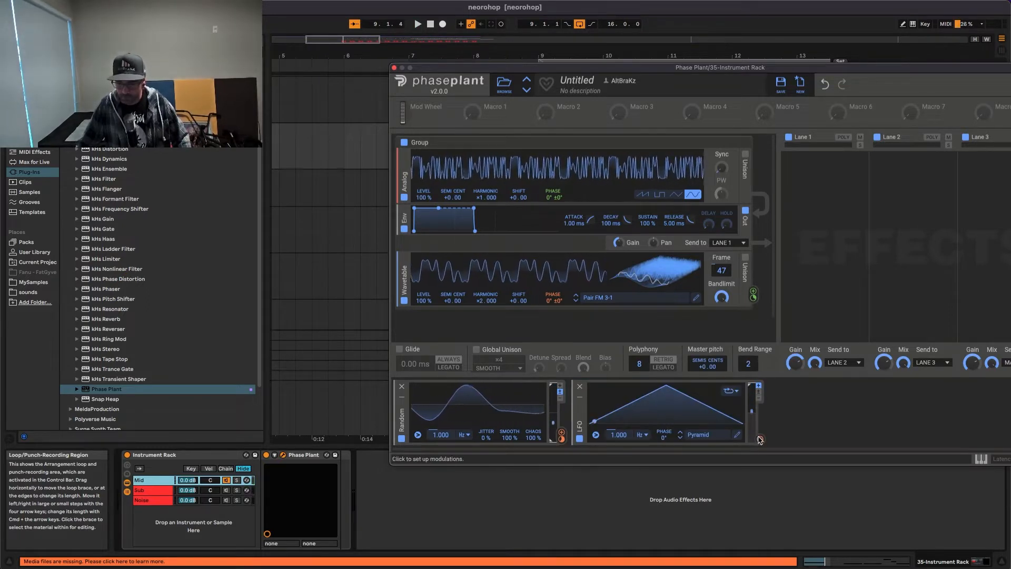
{"action": "left_click_drag", "start_coordinate": [759, 439], "coordinate": [721, 278]}
{"action": "key", "text": "space"}
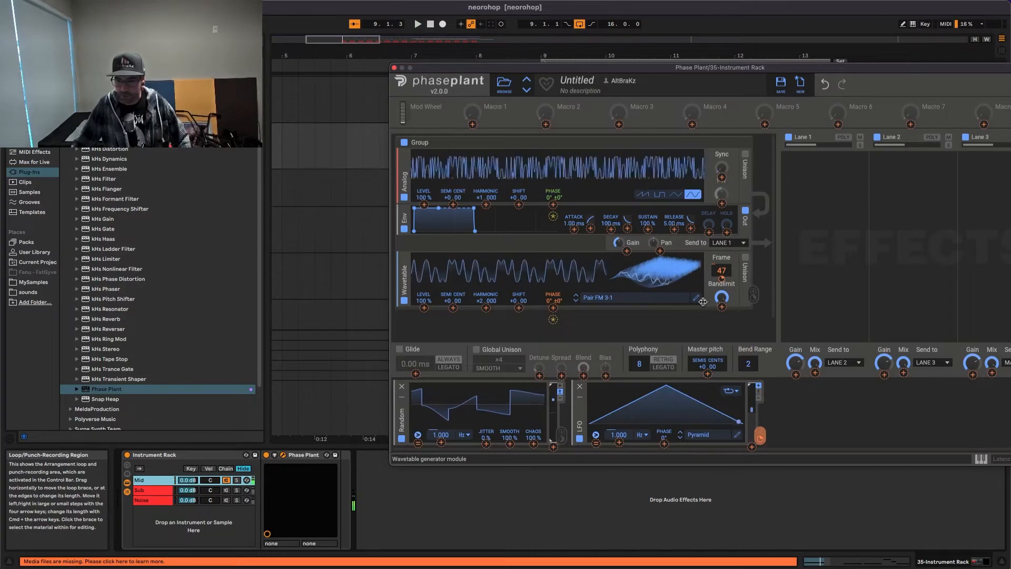
{"action": "left_click_drag", "start_coordinate": [702, 301], "coordinate": [717, 279]}
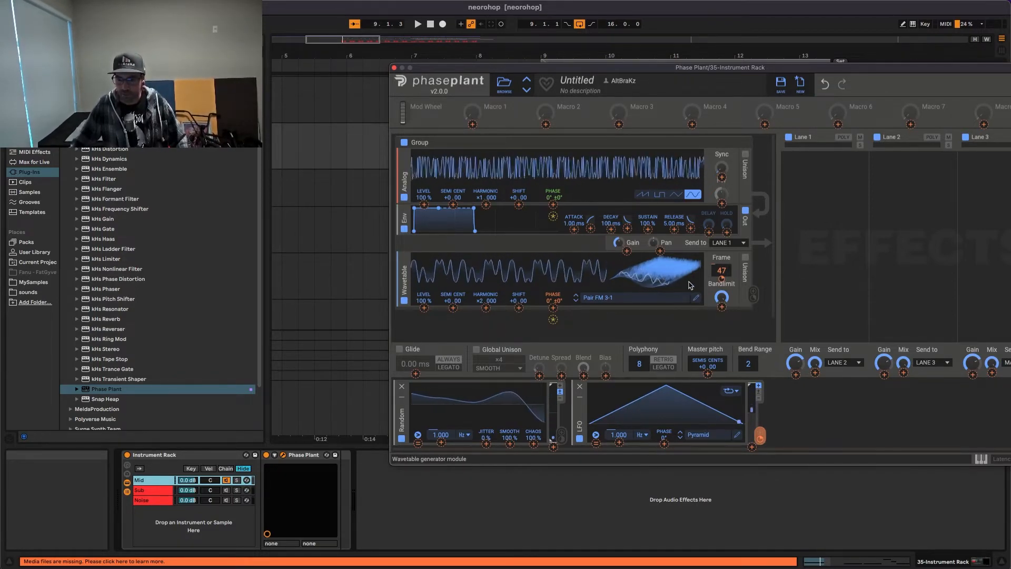
{"action": "key", "text": "space"}
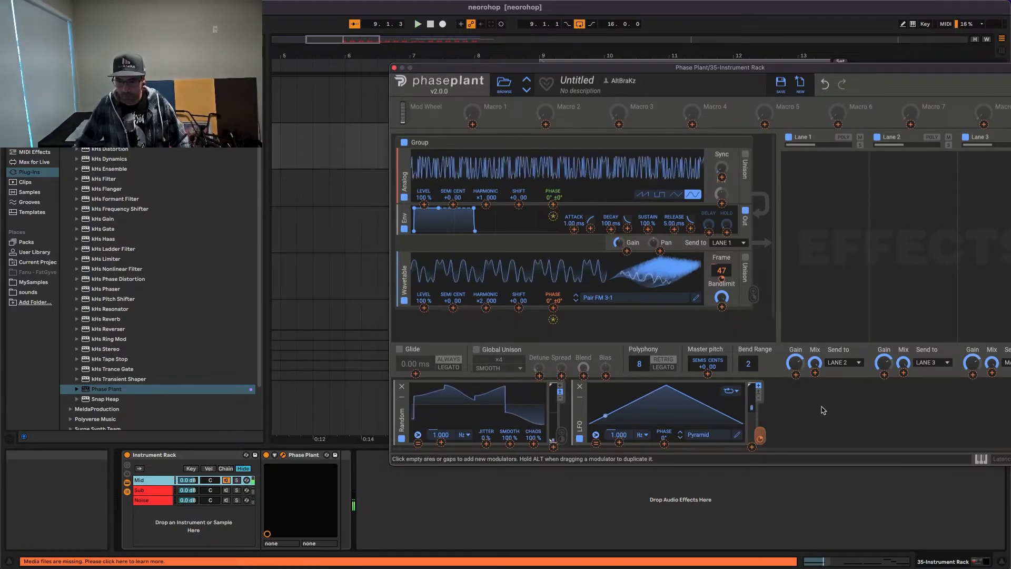
{"action": "left_click_drag", "start_coordinate": [618, 434], "coordinate": [619, 429]}
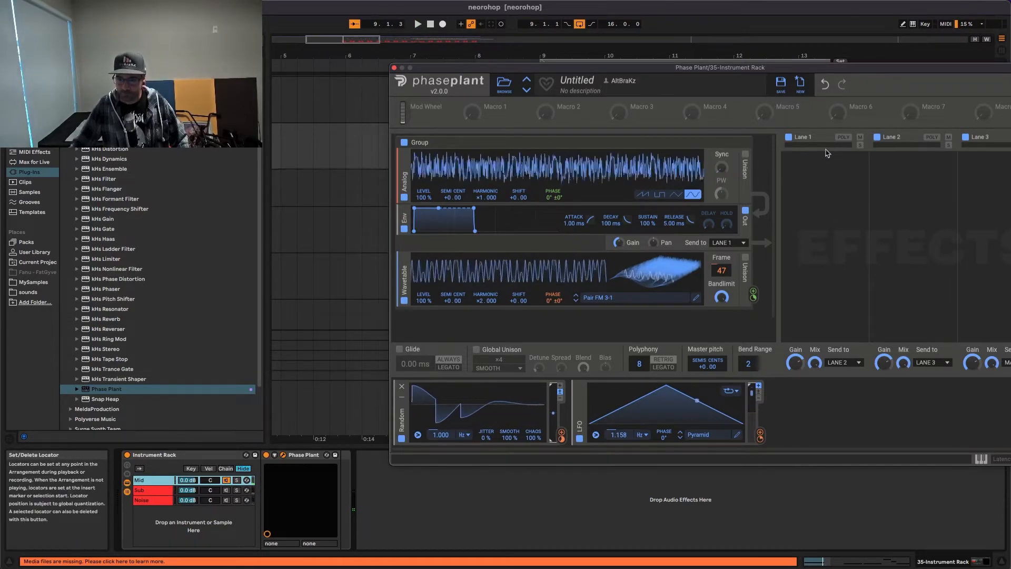
Add a Distortion effect to Lane 1 and set its type to Saturate
{"action": "left_click", "coordinate": [823, 173]}
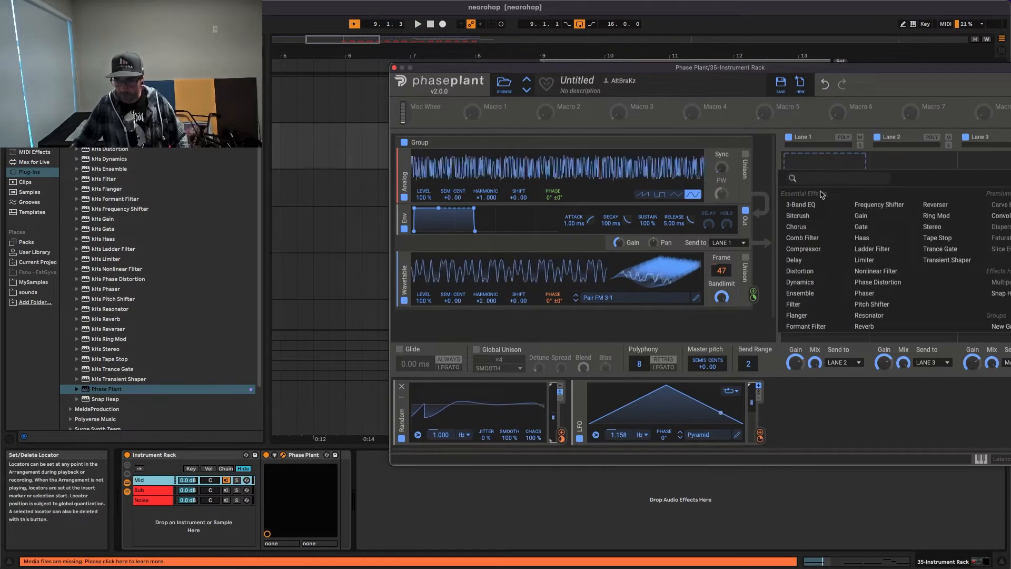
{"action": "left_click", "coordinate": [811, 270]}
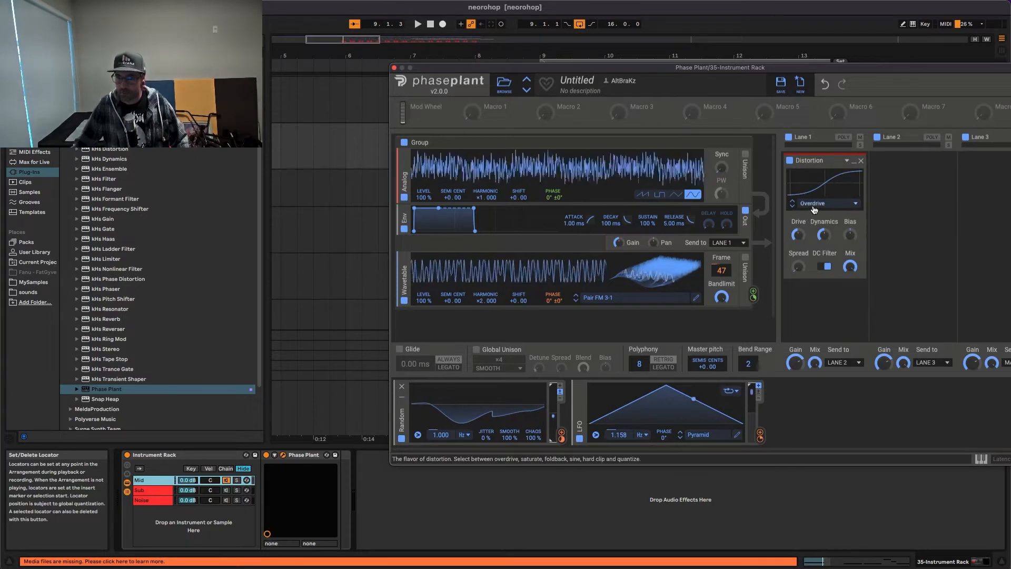
{"action": "left_click", "coordinate": [813, 205]}
{"action": "left_click", "coordinate": [815, 217]}
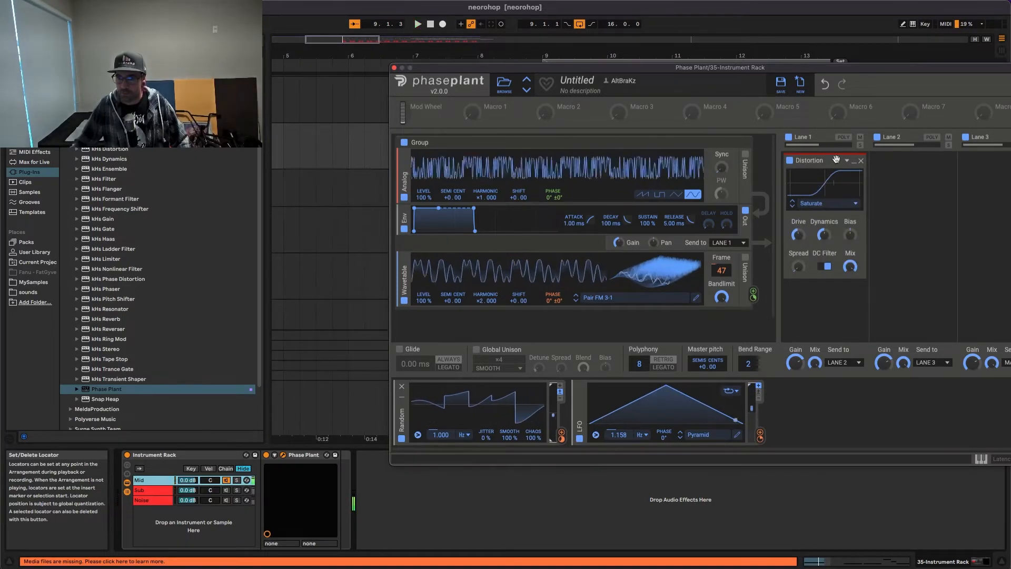
Lower the Instrument Rack track's volume to about -5.5 dB and reopen the Mid chain's Phase Plant window
{"action": "left_click_drag", "start_coordinate": [851, 70], "coordinate": [682, 46]}
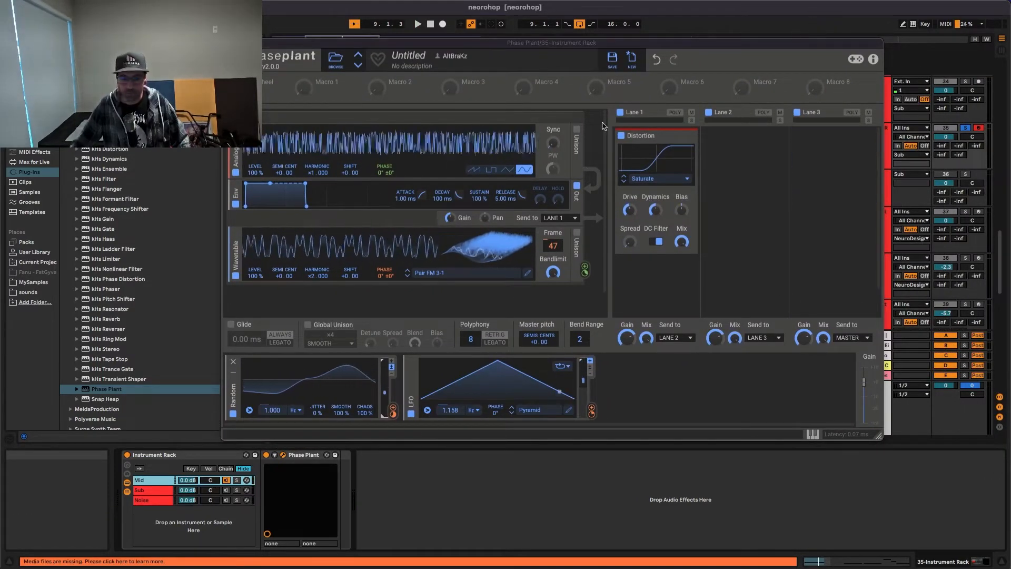
{"action": "key", "text": "super+alt+p"}
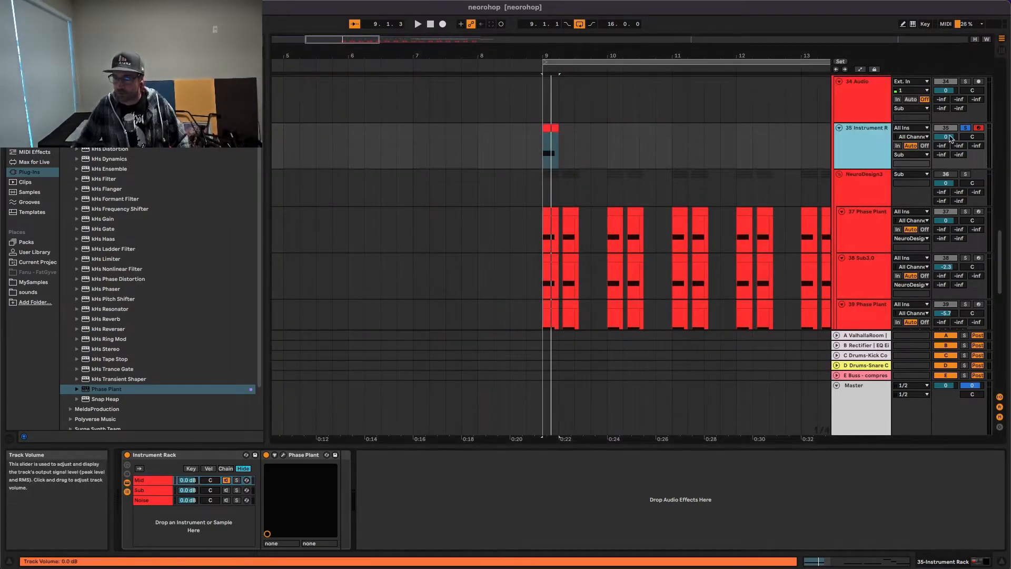
{"action": "left_click_drag", "start_coordinate": [945, 136], "coordinate": [945, 151]}
{"action": "left_click", "coordinate": [863, 145]}
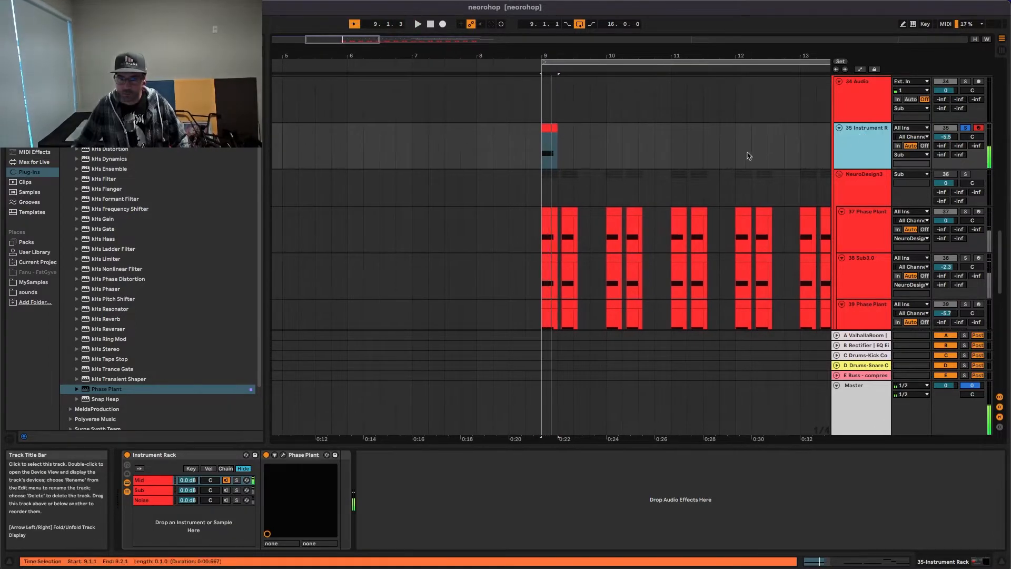
{"action": "left_click", "coordinate": [282, 455]}
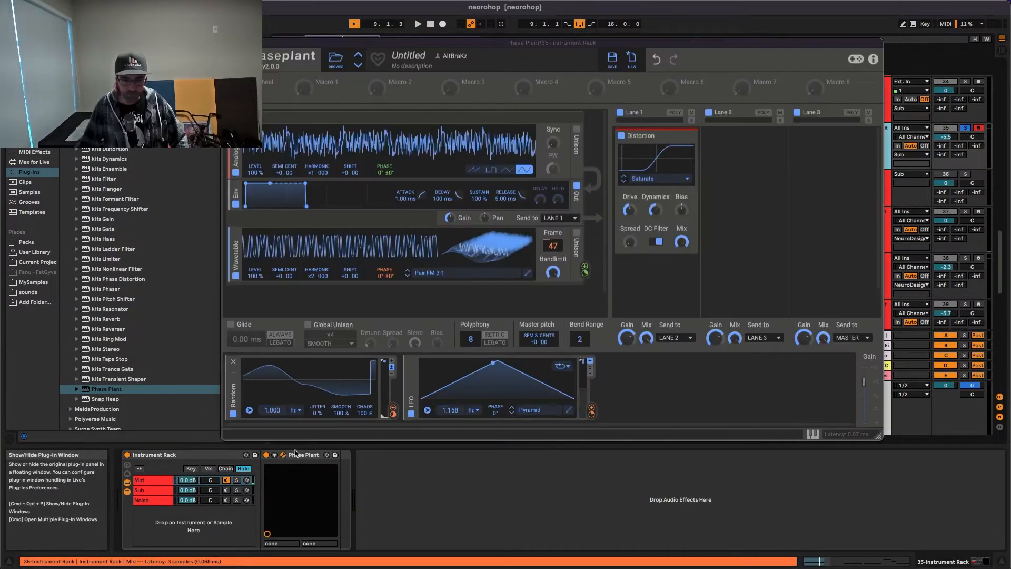
{"action": "left_click_drag", "start_coordinate": [561, 46], "coordinate": [600, 91]}
Raise the Distortion's drive to about 8.24 dB while the clip plays
{"action": "key", "text": "space"}
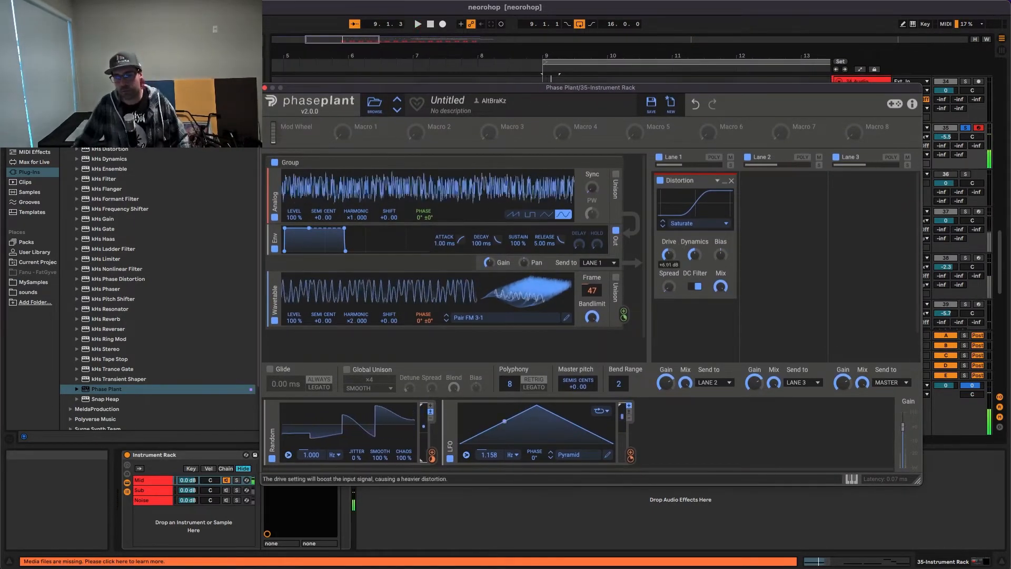
{"action": "left_click_drag", "start_coordinate": [668, 255], "coordinate": [668, 248]}
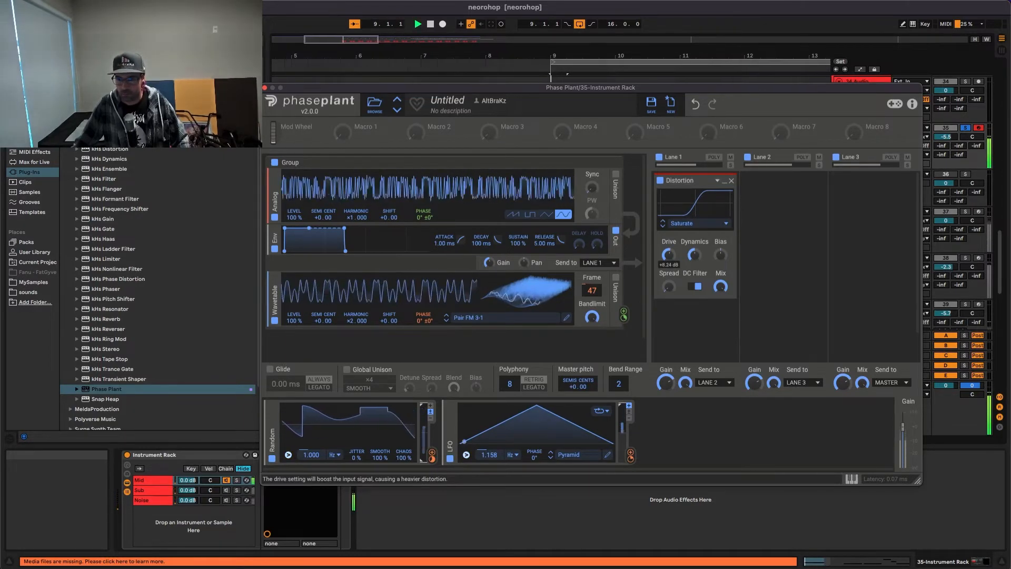
{"action": "key", "text": "space"}
Add a Filter below the Distortion in Lane 1 and set it to the notch type
{"action": "scroll", "coordinate": [685, 284], "scroll_direction": "down", "scroll_amount": 2}
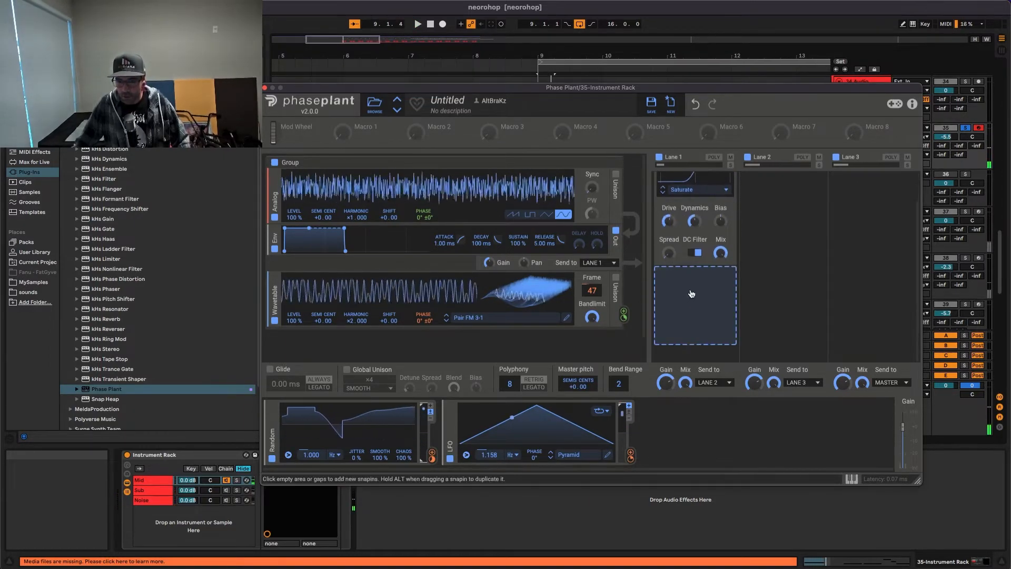
{"action": "left_click", "coordinate": [693, 293]}
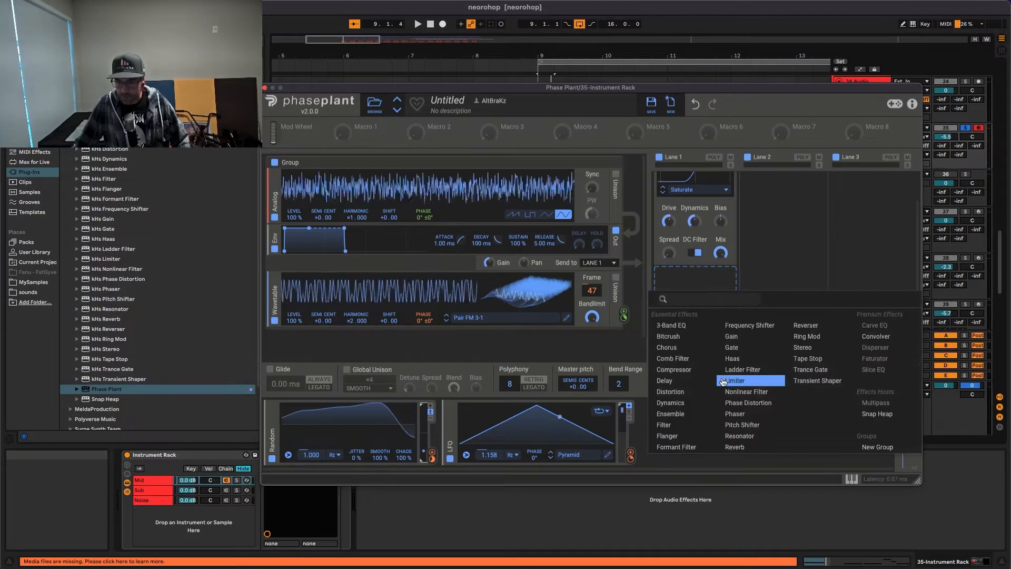
{"action": "left_click", "coordinate": [672, 424]}
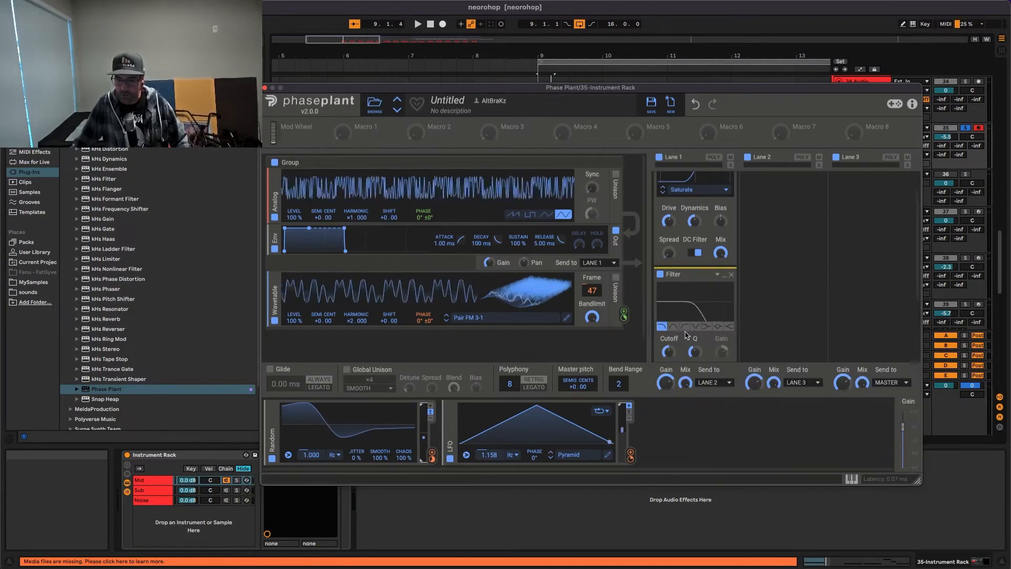
{"action": "scroll", "coordinate": [700, 322], "scroll_direction": "down", "scroll_amount": 3}
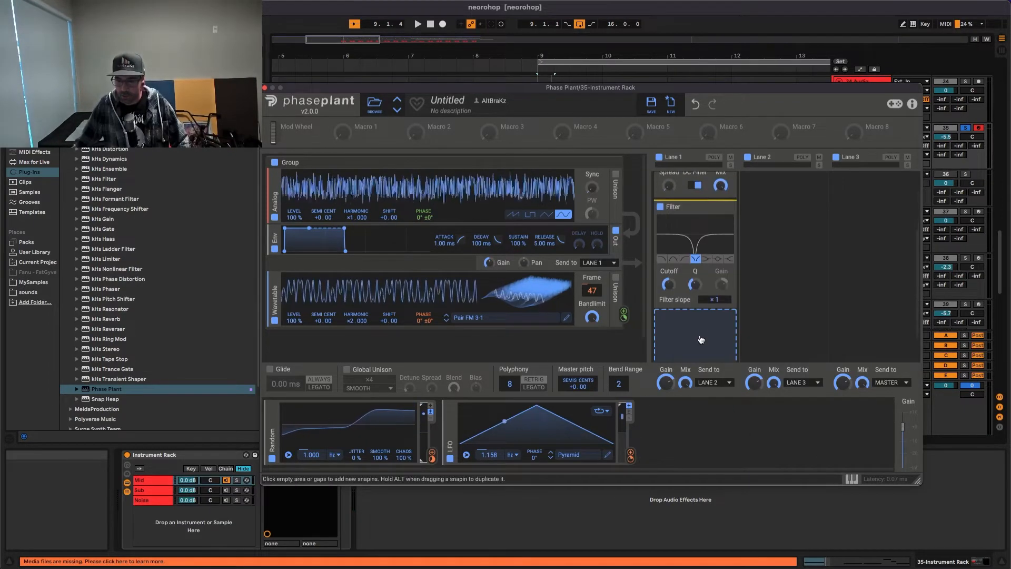
Add a second Filter below the notch filter, set it to band pass, and lower its cutoff
{"action": "left_click", "coordinate": [700, 326]}
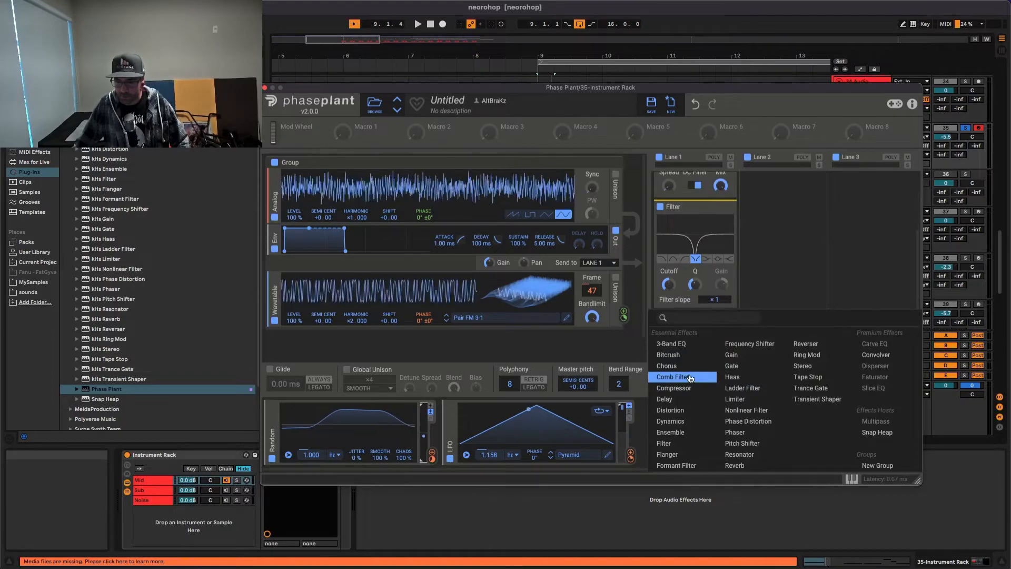
{"action": "left_click", "coordinate": [680, 444]}
{"action": "scroll", "coordinate": [697, 300], "scroll_direction": "down", "scroll_amount": 4}
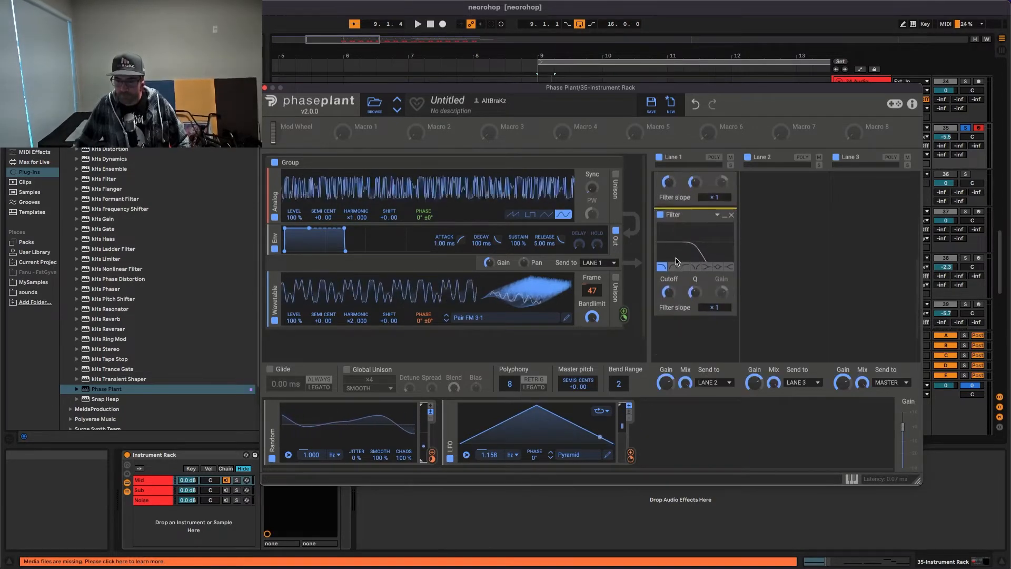
{"action": "left_click", "coordinate": [674, 267]}
{"action": "left_click_drag", "start_coordinate": [667, 292], "coordinate": [667, 304]}
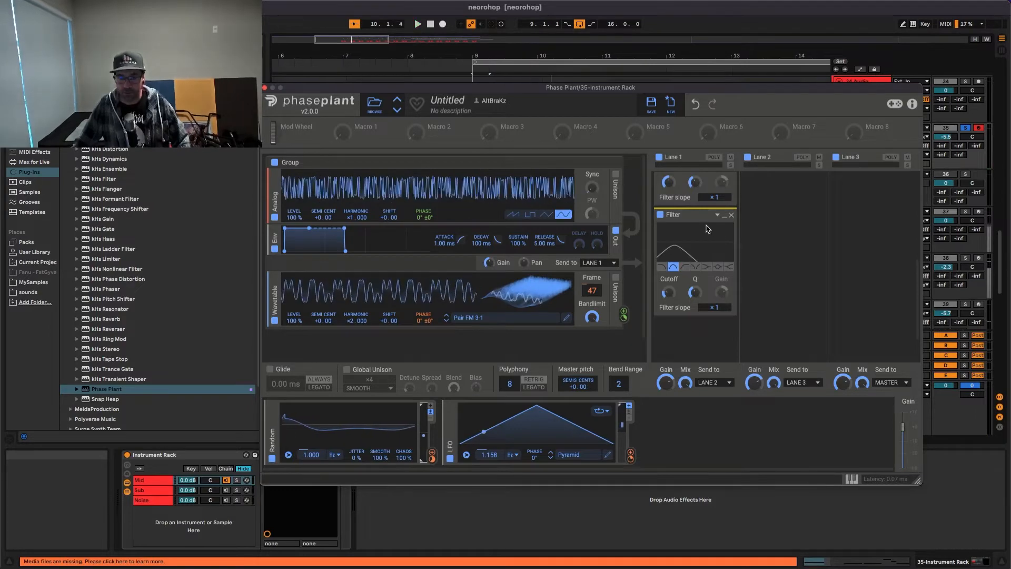
Fine-tune the notch filter's cutoff and reposition the Phase Plant window
{"action": "scroll", "coordinate": [707, 229], "scroll_direction": "up", "scroll_amount": 2}
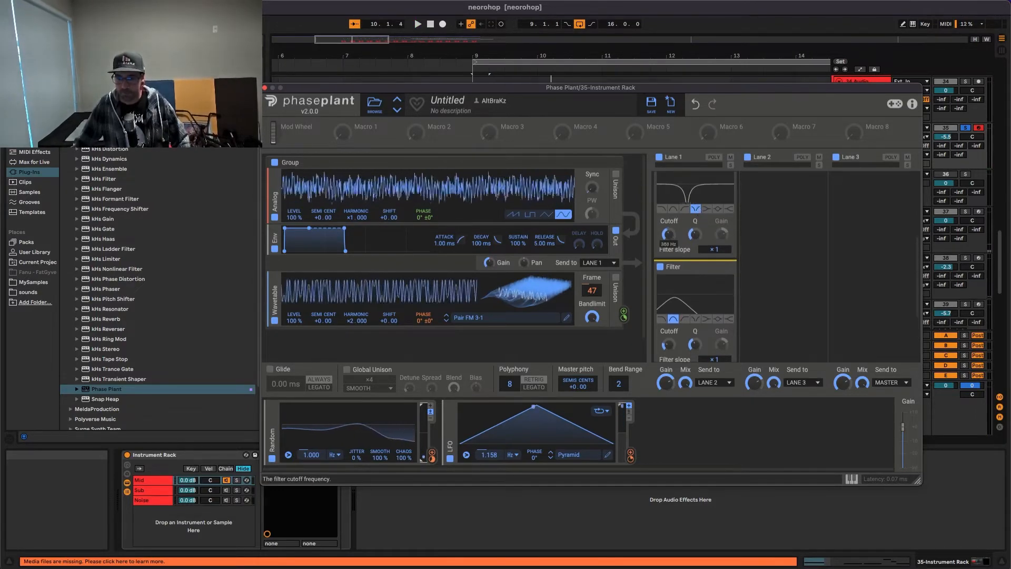
{"action": "mouse_move", "coordinate": [668, 234]}
{"action": "left_mouse_down"}
{"action": "mouse_move", "coordinate": [668, 220]}
{"action": "mouse_move", "coordinate": [669, 236]}
{"action": "left_mouse_up"}
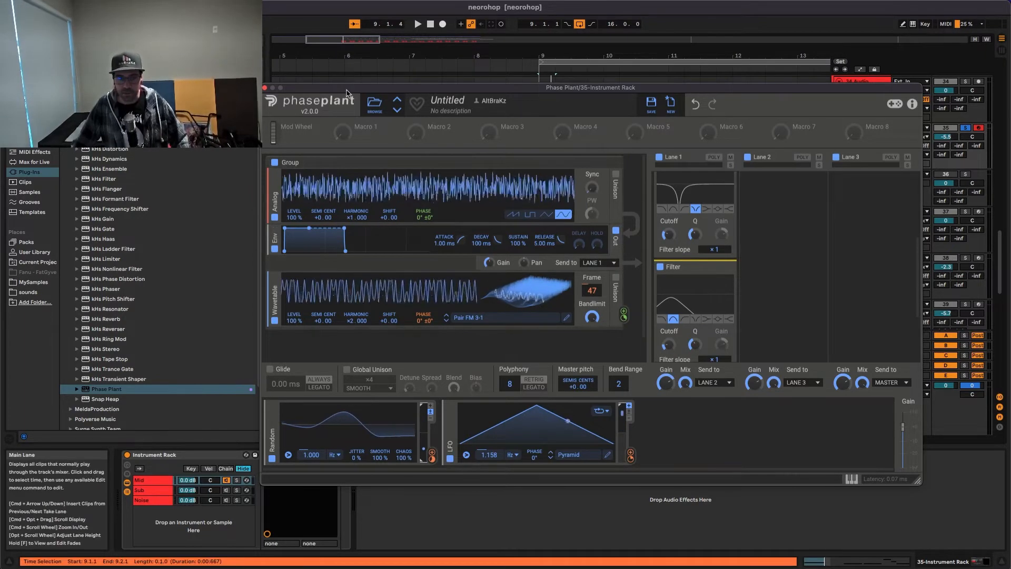
{"action": "left_click_drag", "start_coordinate": [372, 88], "coordinate": [361, 75]}
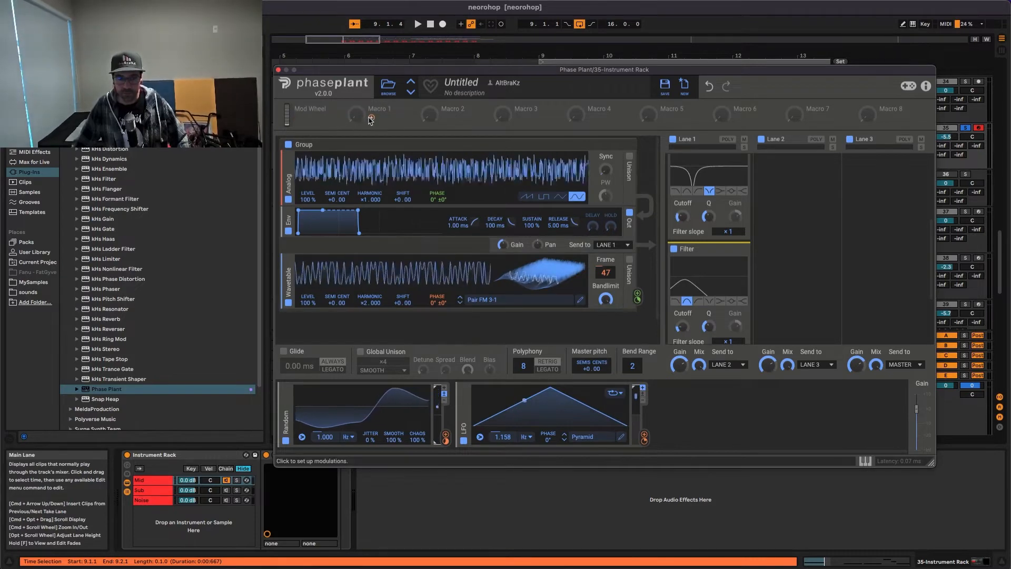
Assign Macro 1 to the notch filter's cutoff and Macro 2 to the band-pass filter's cutoff at about 64%
{"action": "left_click_drag", "start_coordinate": [371, 117], "coordinate": [681, 218]}
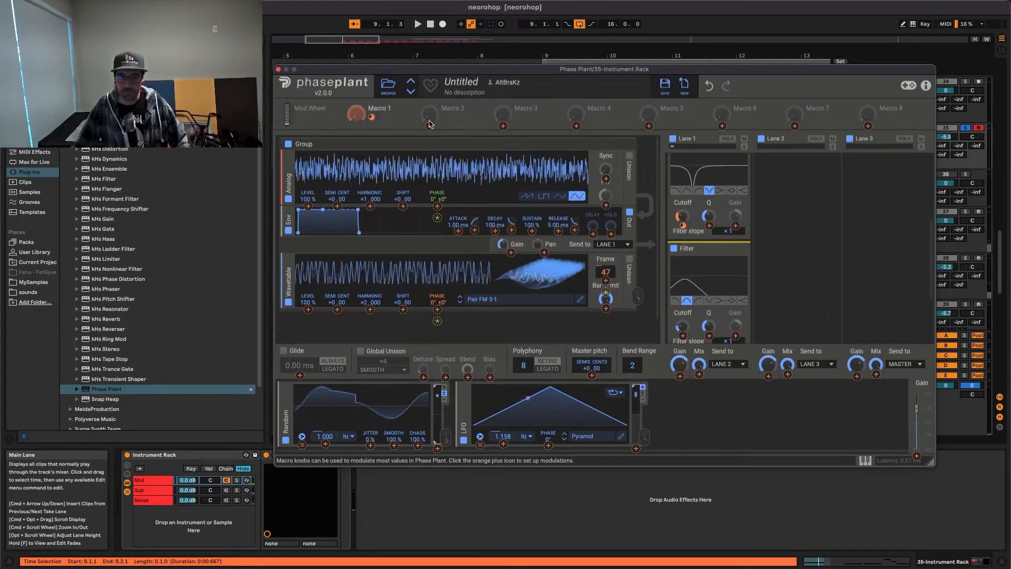
{"action": "left_click_drag", "start_coordinate": [444, 117], "coordinate": [681, 239]}
{"action": "left_click_drag", "start_coordinate": [677, 308], "coordinate": [681, 339]}
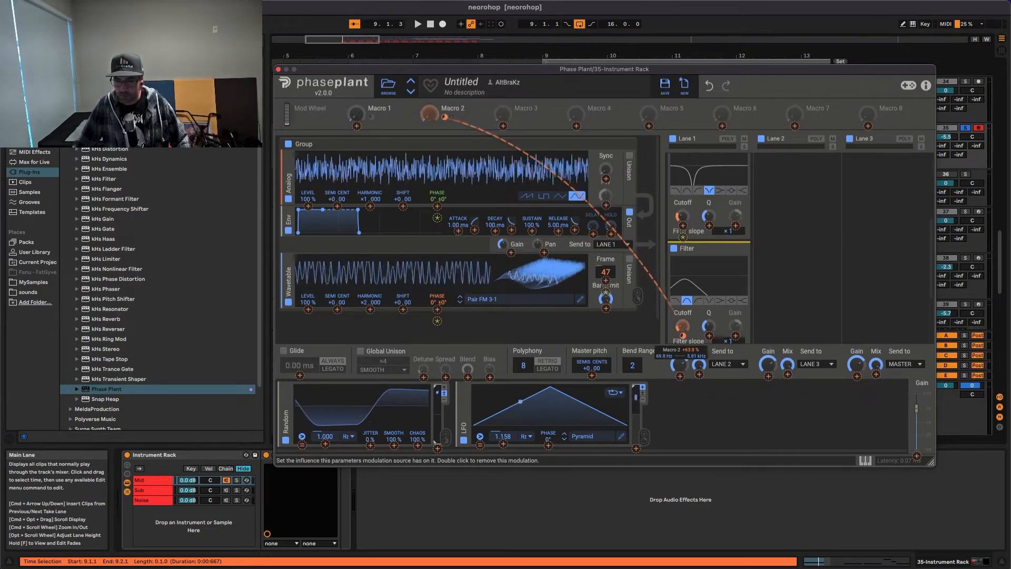
{"action": "left_click_drag", "start_coordinate": [681, 337], "coordinate": [681, 336]}
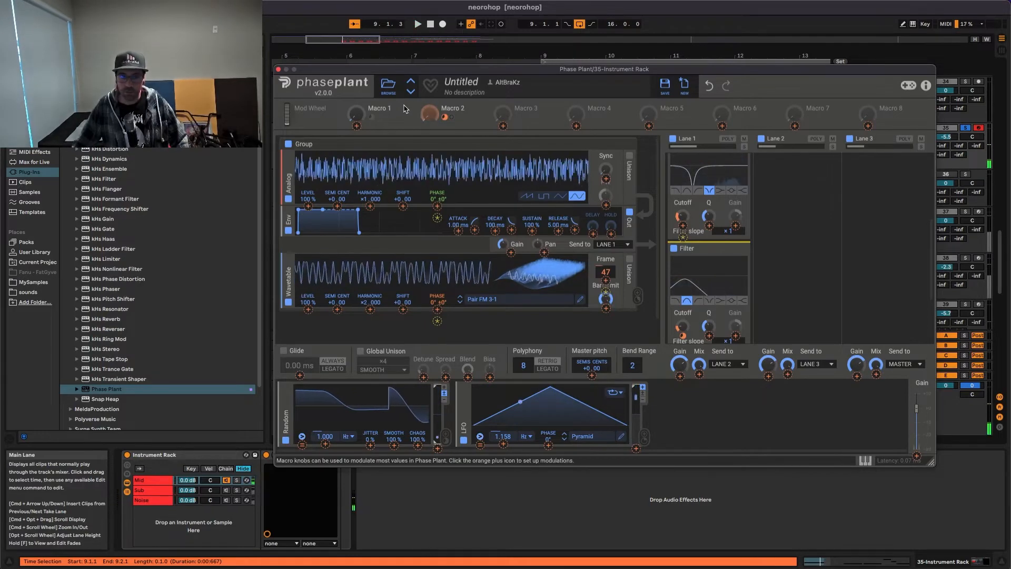
Set Macro 2 to about 6% while auditioning the clip, then reposition the Phase Plant window and review Lane 1's effects
{"action": "key", "text": "space"}
{"action": "mouse_move", "coordinate": [428, 114]}
{"action": "left_mouse_down"}
{"action": "mouse_move", "coordinate": [428, 67]}
{"action": "mouse_move", "coordinate": [428, 110]}
{"action": "left_mouse_up"}
{"action": "key", "text": "space"}
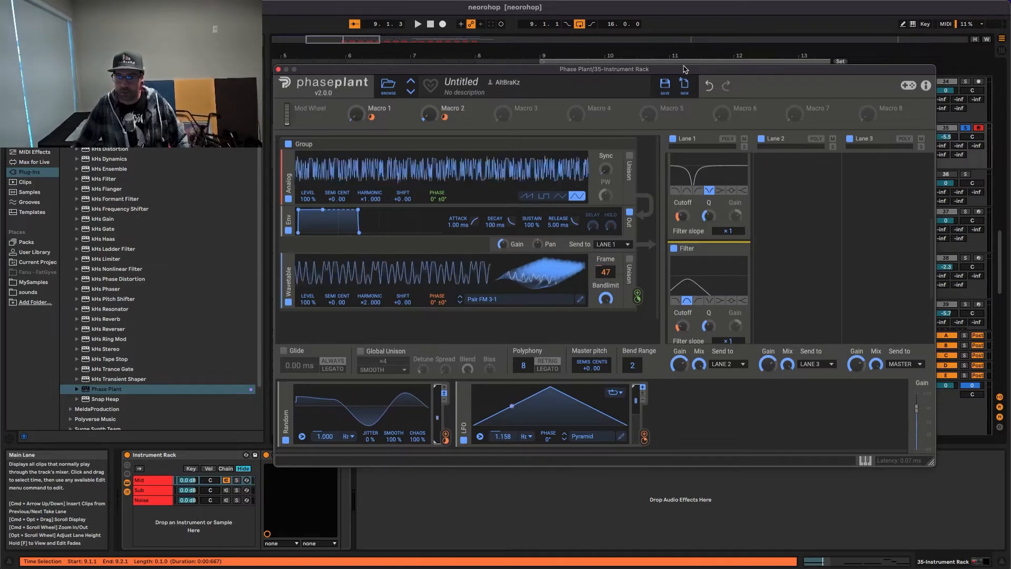
{"action": "left_click_drag", "start_coordinate": [683, 69], "coordinate": [700, 52]}
{"action": "mouse_move", "coordinate": [665, 99]}
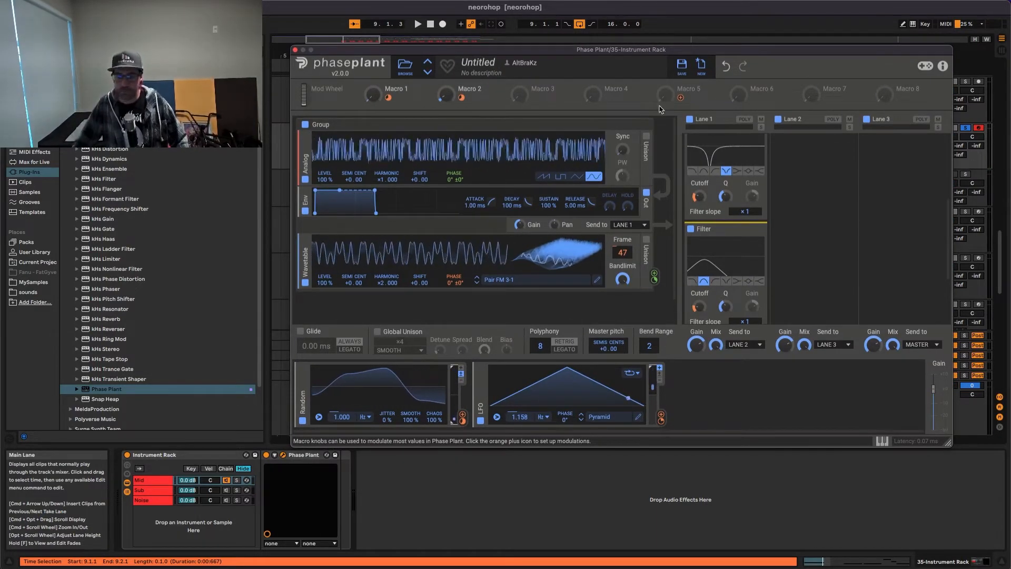
{"action": "scroll", "coordinate": [731, 205], "scroll_direction": "down", "scroll_amount": 2}
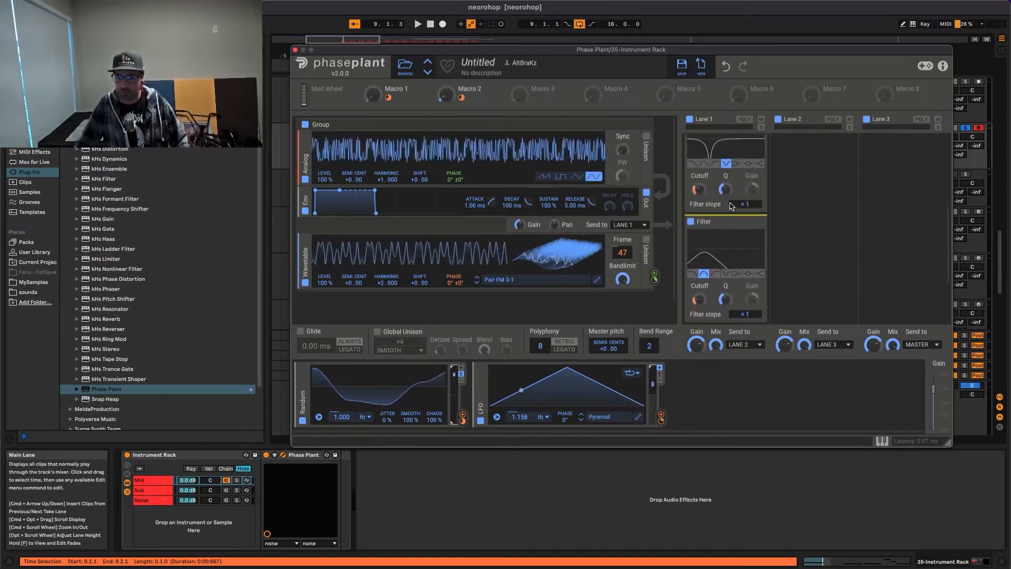
{"action": "scroll", "coordinate": [731, 206], "scroll_direction": "up", "scroll_amount": 5}
{"action": "mouse_move", "coordinate": [436, 99]}
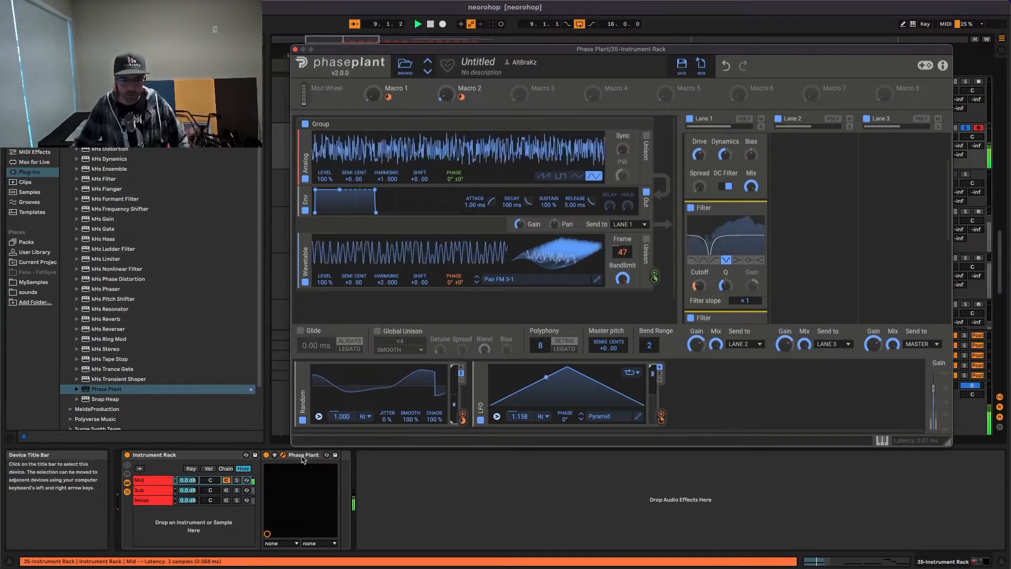
Close the Phase Plant window, show the automation lanes, and check which Phase Plant parameters the Instrument Rack track offers
{"action": "left_click", "coordinate": [304, 36]}
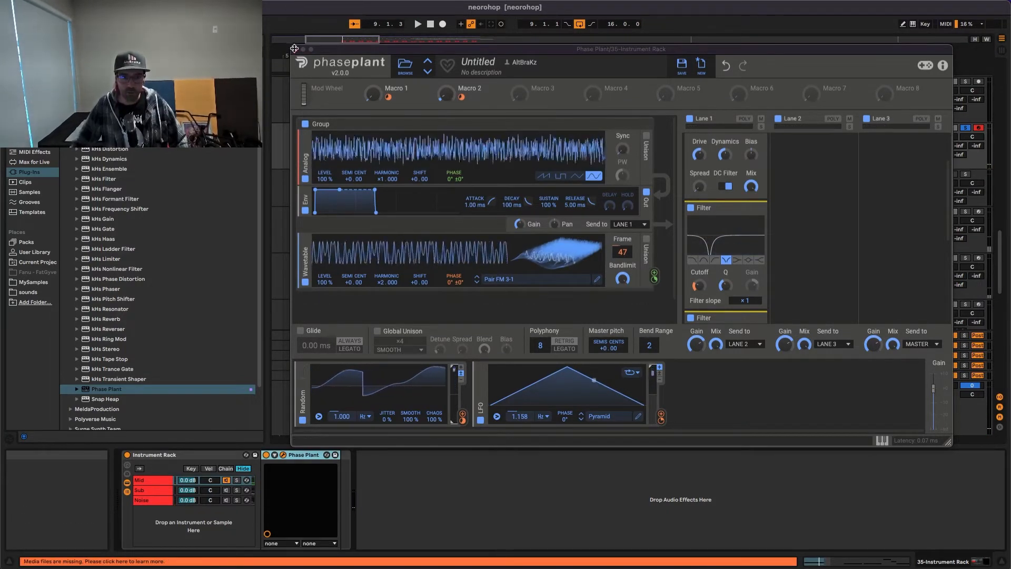
{"action": "left_click", "coordinate": [295, 49]}
{"action": "key", "text": "a"}
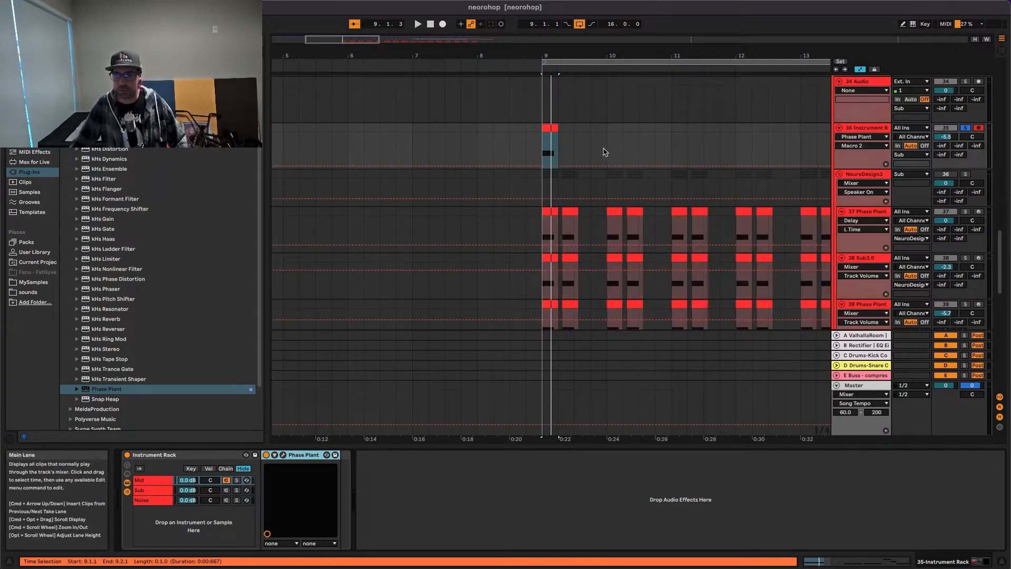
{"action": "scroll", "coordinate": [568, 149], "scroll_direction": "up", "scroll_amount": 5}
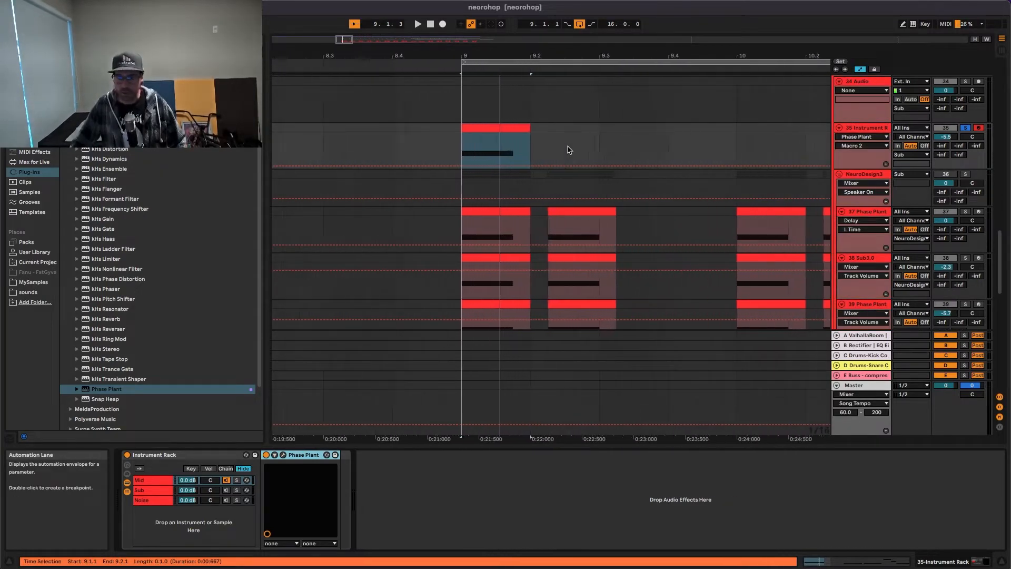
{"action": "left_click", "coordinate": [866, 146]}
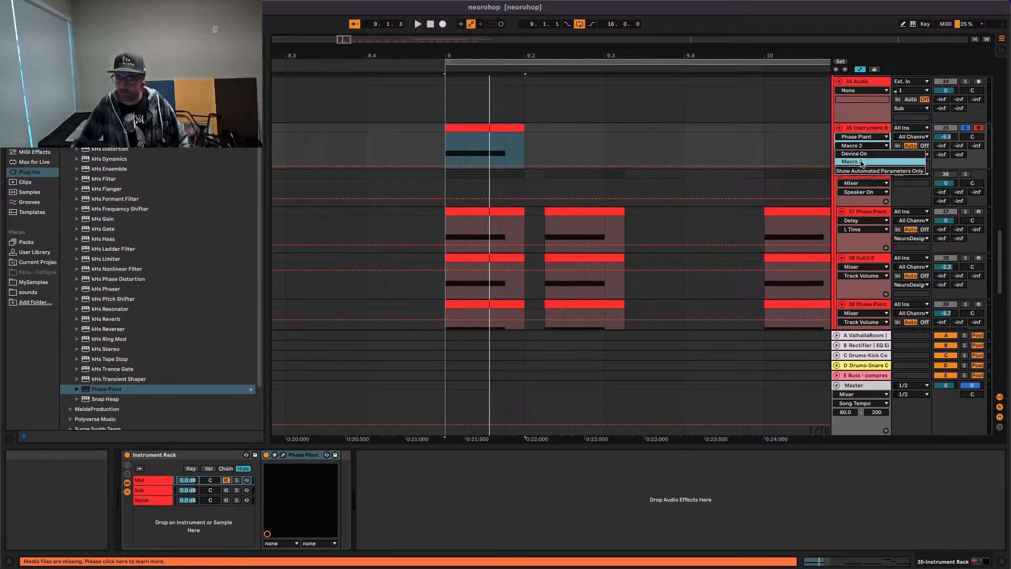
{"action": "left_click", "coordinate": [861, 162]}
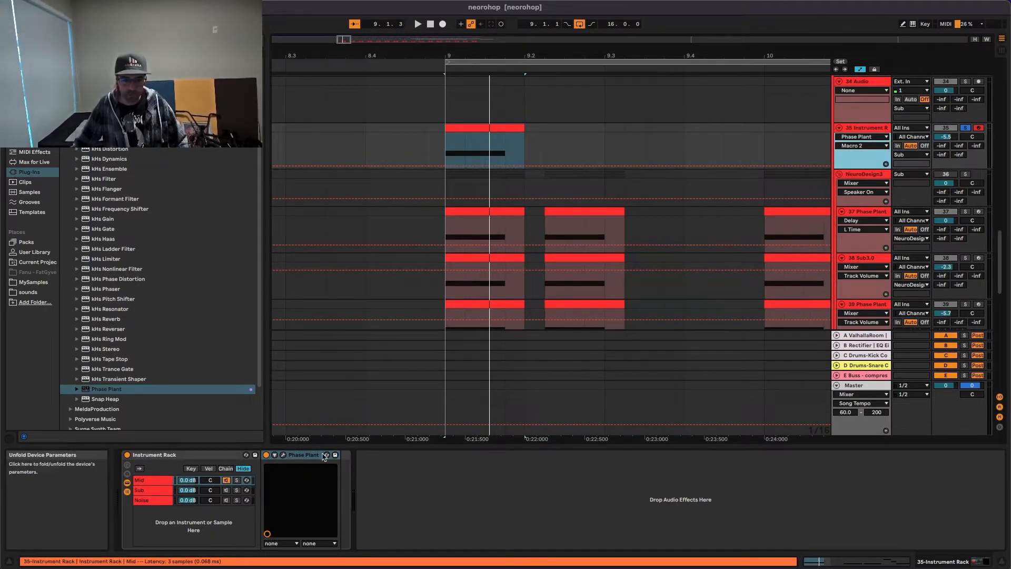
Configure the Mid chain's Phase Plant device to expose Macro 1 and Macro 2, then close the plug-in window
{"action": "left_click", "coordinate": [283, 455]}
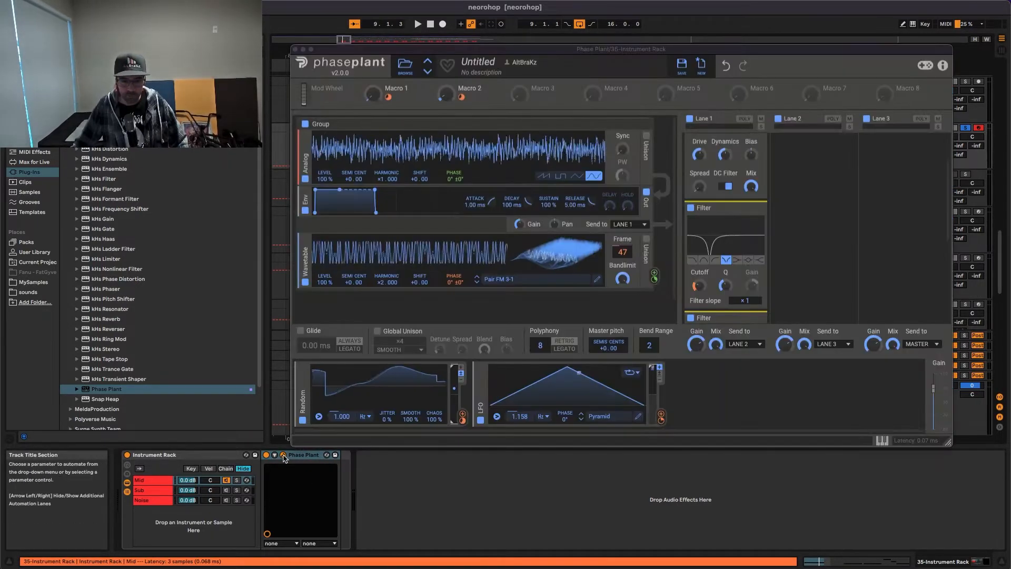
{"action": "left_click", "coordinate": [283, 454]}
{"action": "left_click", "coordinate": [276, 455]}
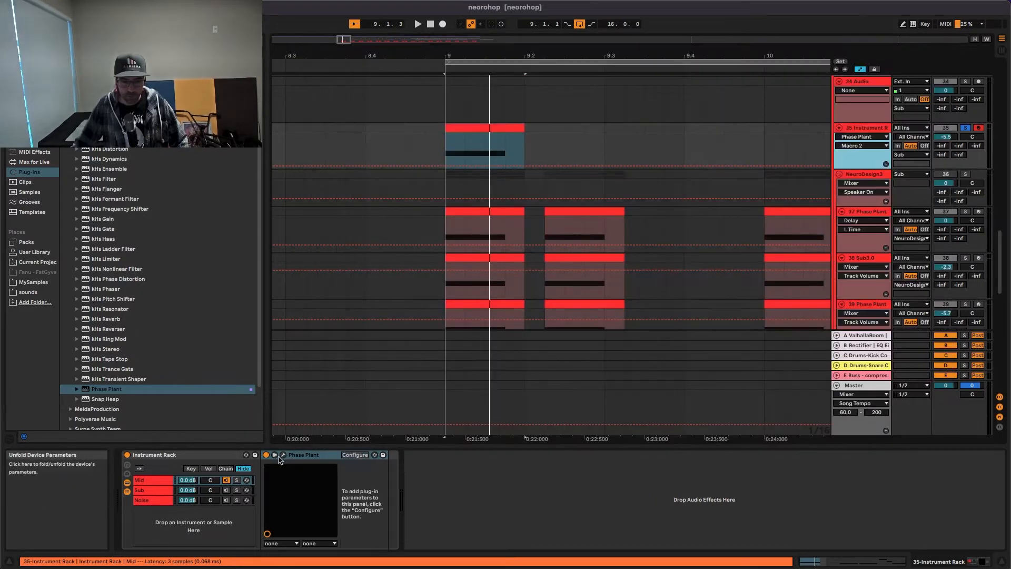
{"action": "left_click", "coordinate": [354, 454]}
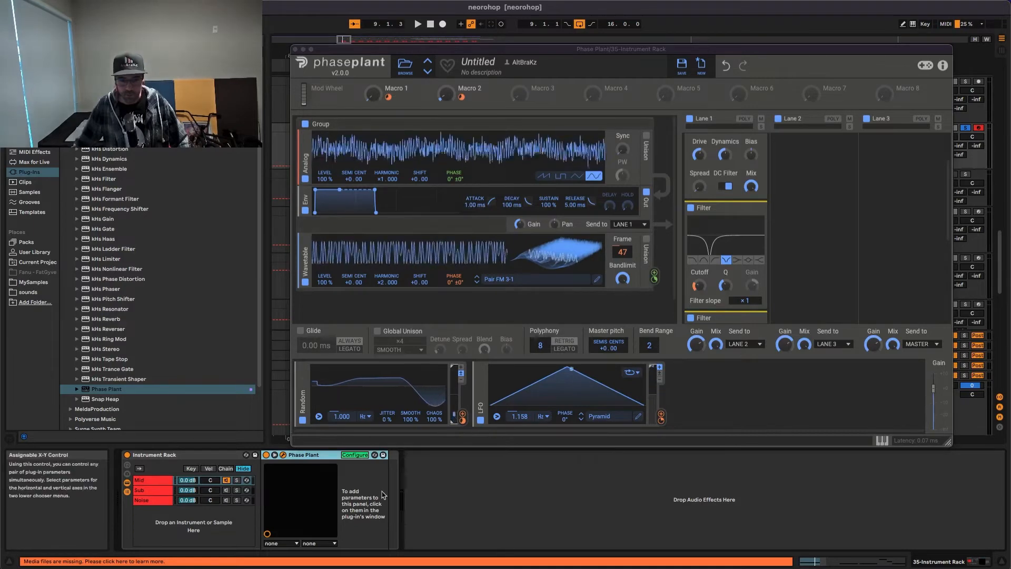
{"action": "left_click", "coordinate": [372, 95]}
{"action": "left_click", "coordinate": [445, 93]}
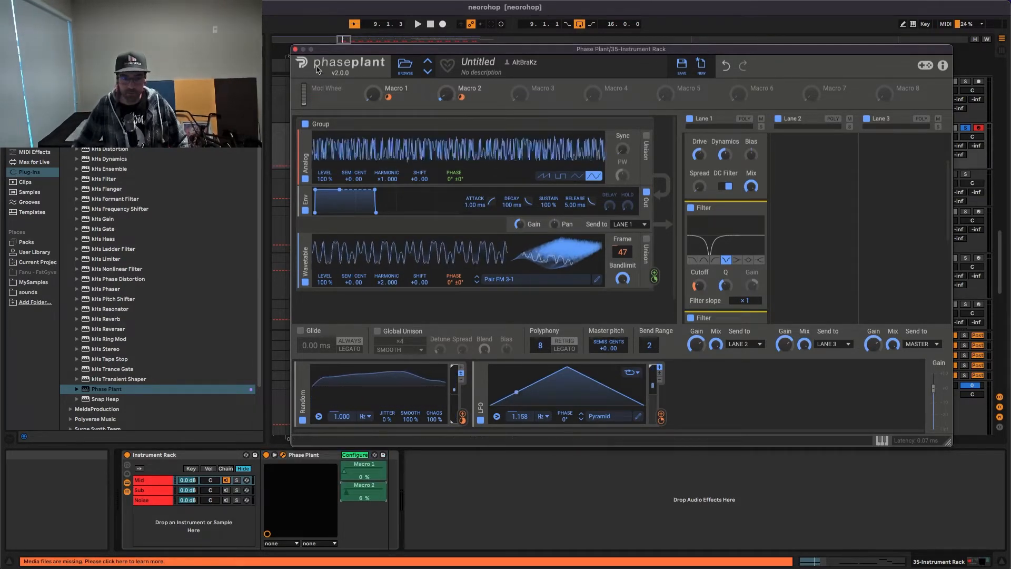
{"action": "left_click", "coordinate": [295, 49]}
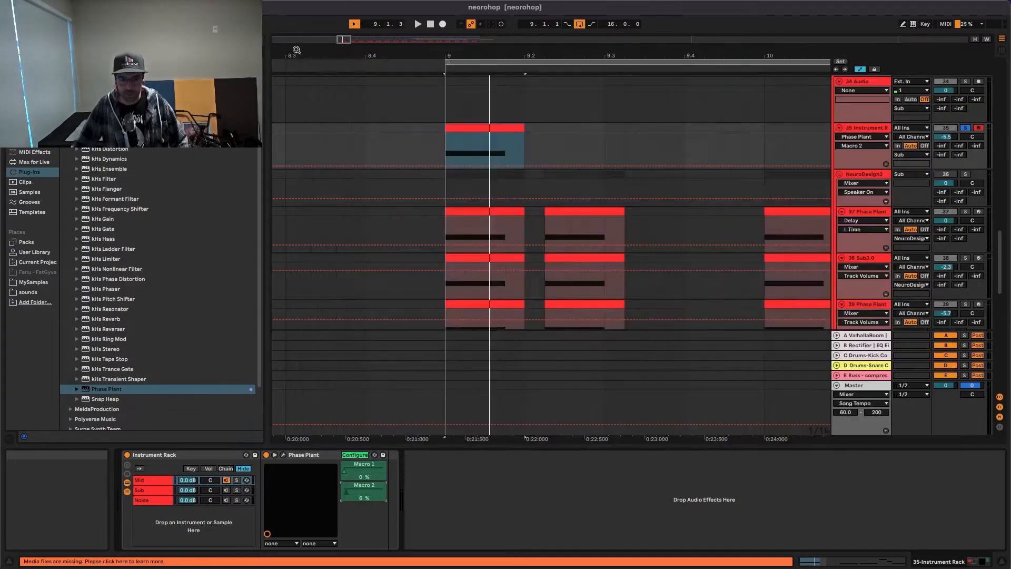
Place the insert marker at the start of the Instrument Rack clip, at 9.1.1, and play it
{"action": "left_click", "coordinate": [858, 158]}
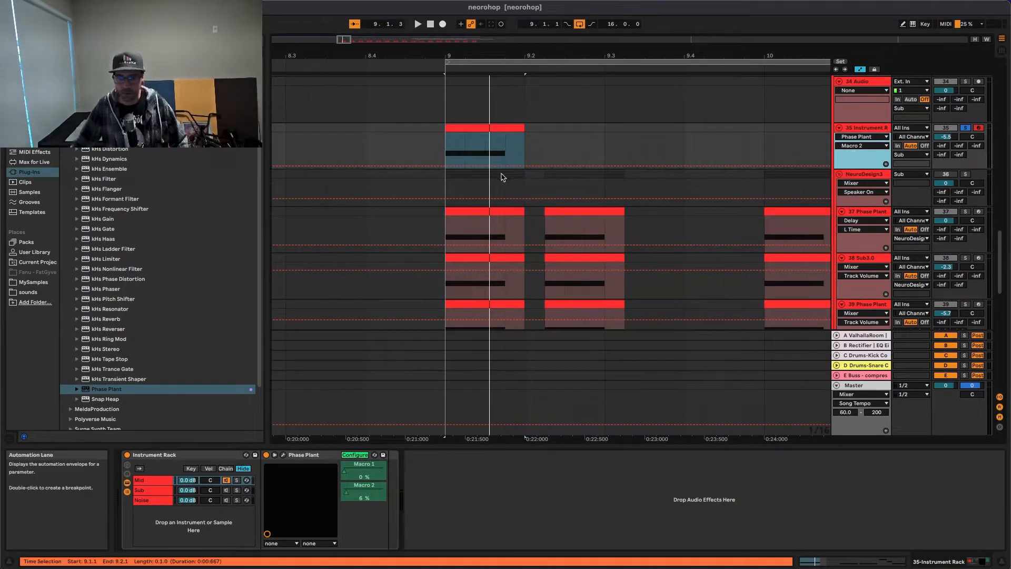
{"action": "scroll", "coordinate": [489, 157], "scroll_direction": "up", "scroll_amount": 3}
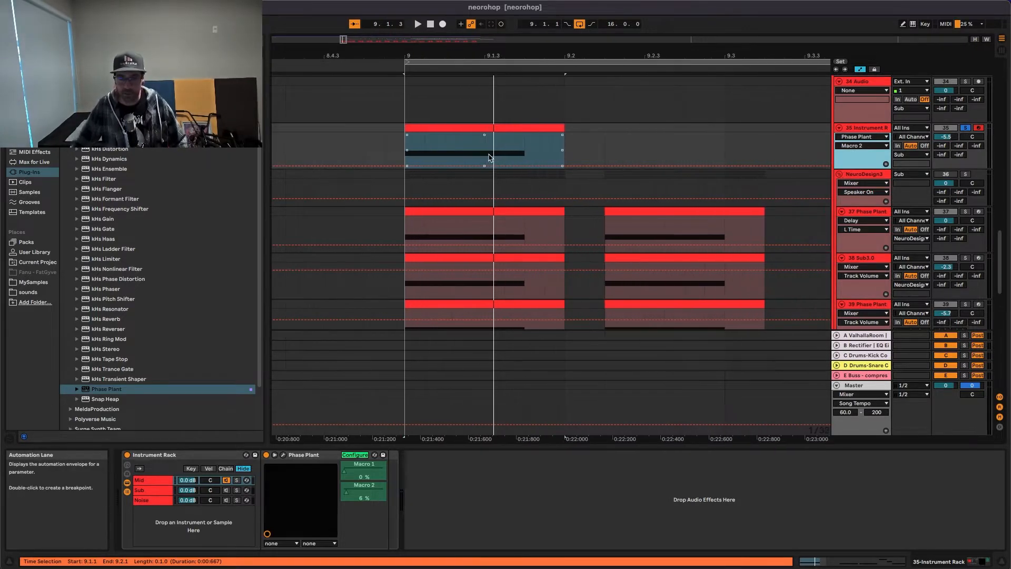
{"action": "left_click", "coordinate": [404, 141]}
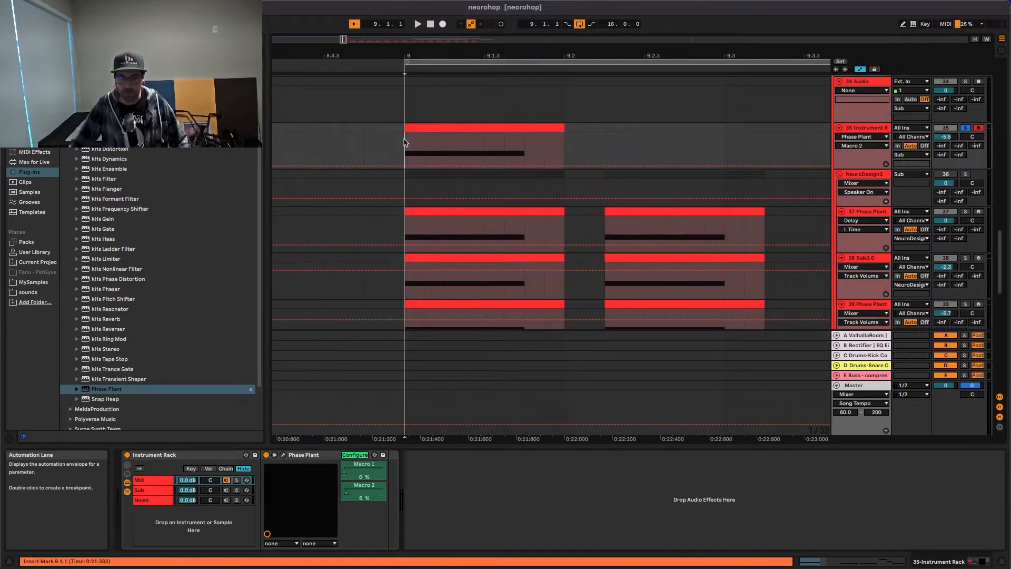
{"action": "key", "text": "space"}
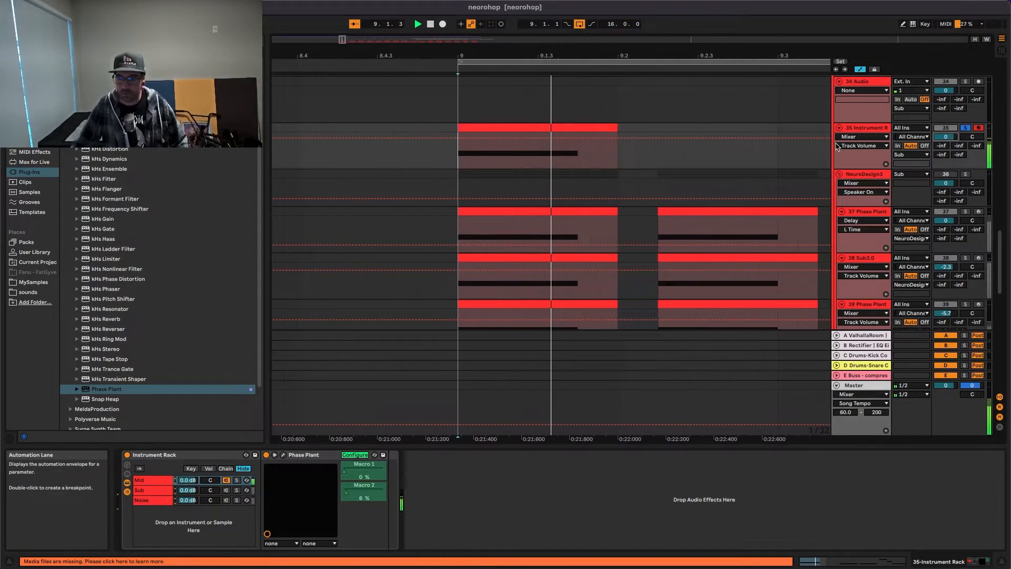
Show the automation of Macro 1 from the Mid chain's Phase Plant on the Instrument Rack track
{"action": "left_click", "coordinate": [853, 146]}
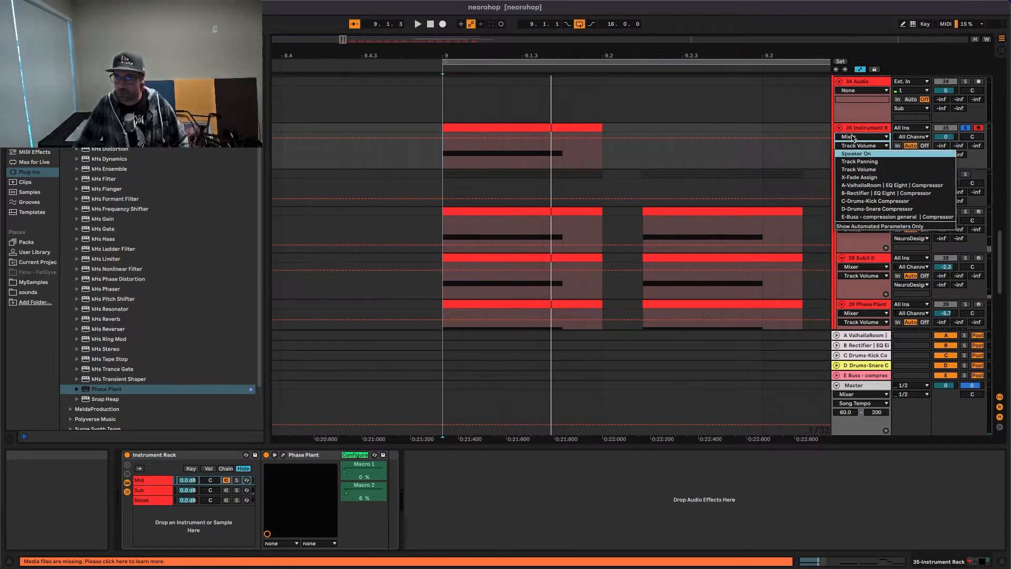
{"action": "left_click", "coordinate": [851, 137]}
{"action": "left_click", "coordinate": [851, 138]}
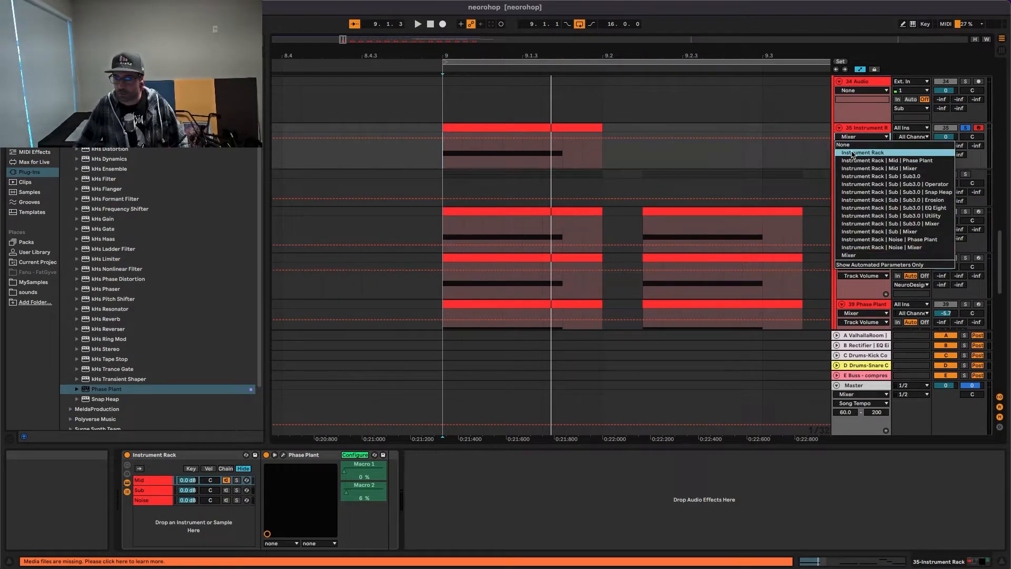
{"action": "left_click", "coordinate": [853, 160]}
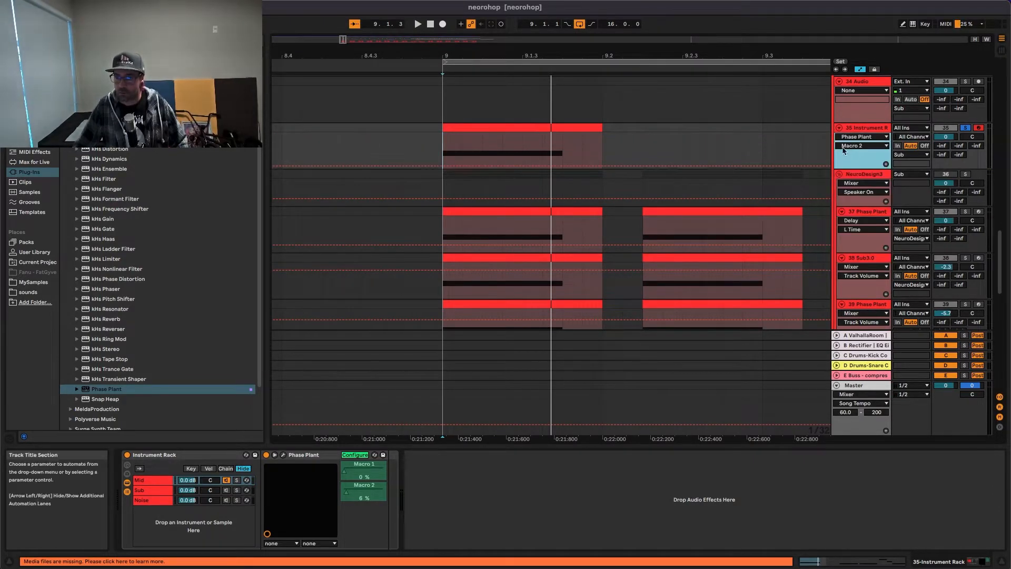
{"action": "left_click", "coordinate": [852, 145]}
{"action": "left_click", "coordinate": [853, 161]}
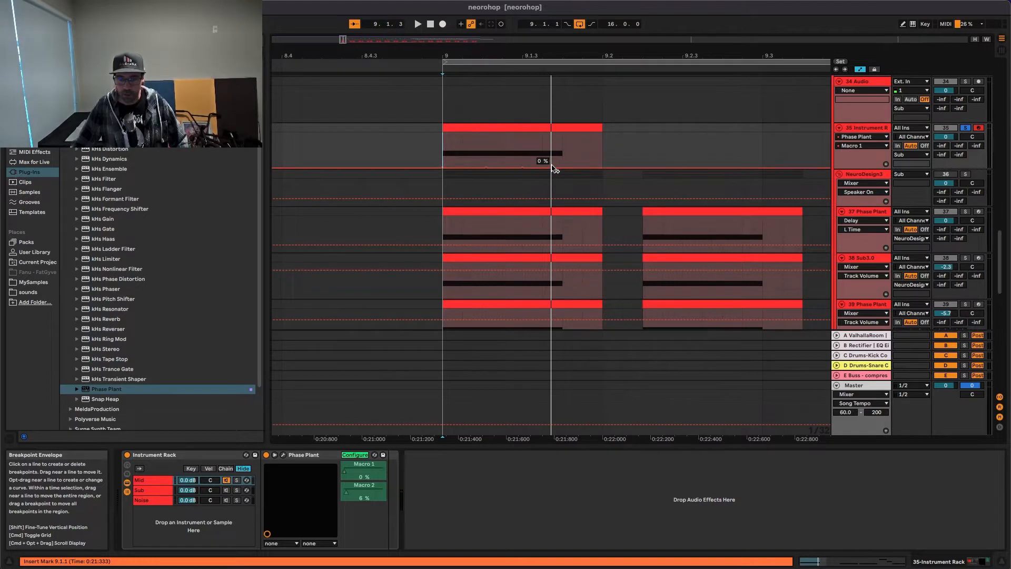
Draw a two-peak Macro 1 automation curve across the clip, with the first peak at about 76%
{"action": "left_click_drag", "start_coordinate": [523, 169], "coordinate": [523, 162]}
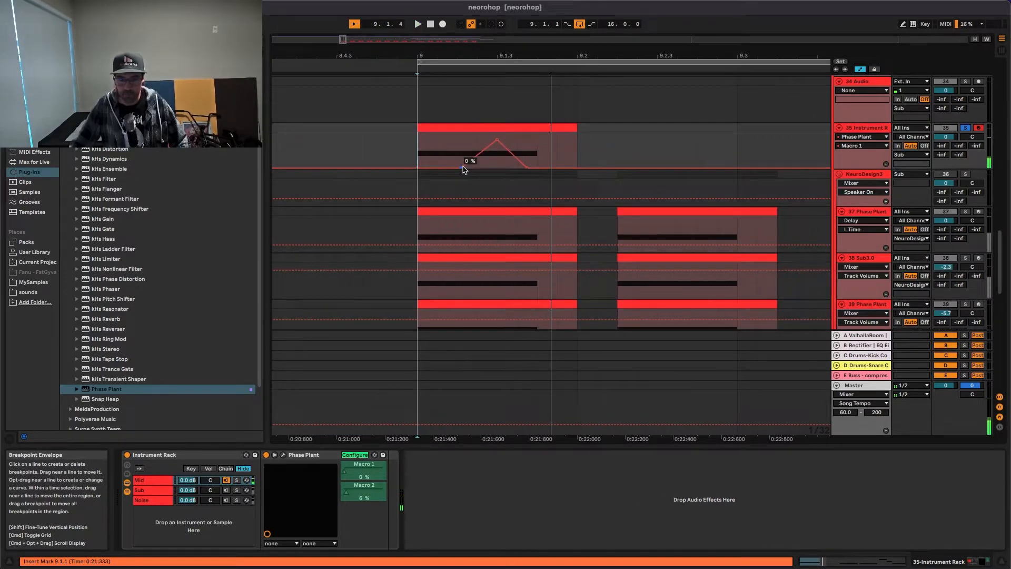
{"action": "left_click_drag", "start_coordinate": [461, 168], "coordinate": [461, 154]}
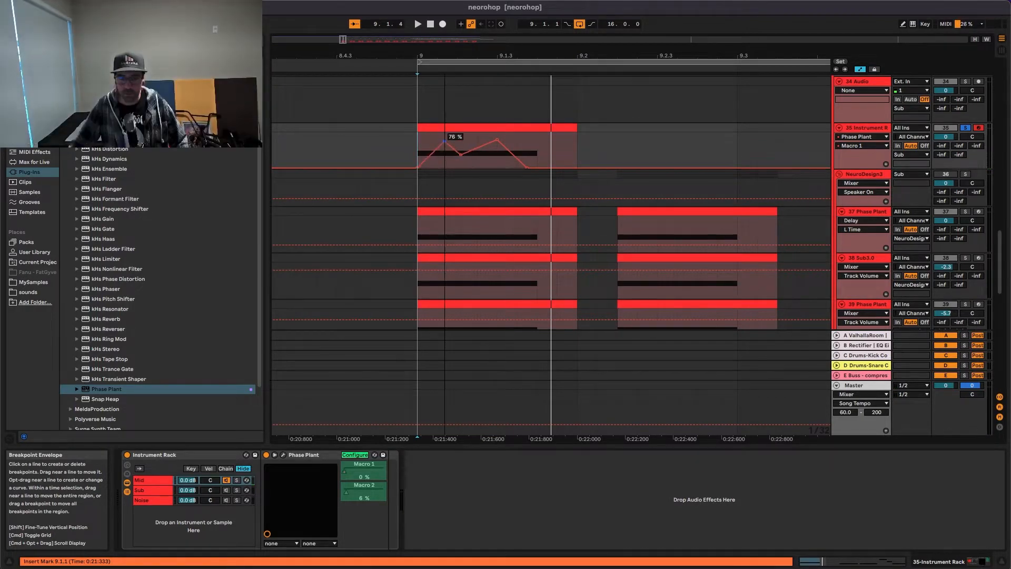
{"action": "key", "text": "space"}
Move the second Macro 1 peak later in the clip and lower the dip before it to about 15% while auditioning
{"action": "left_click_drag", "start_coordinate": [461, 155], "coordinate": [516, 141]}
{"action": "key", "text": "space"}
{"action": "key", "text": "space"}
{"action": "key", "text": "space"}
{"action": "key", "text": "space"}
{"action": "key", "text": "space"}
{"action": "key", "text": "space"}
{"action": "key", "text": "space"}
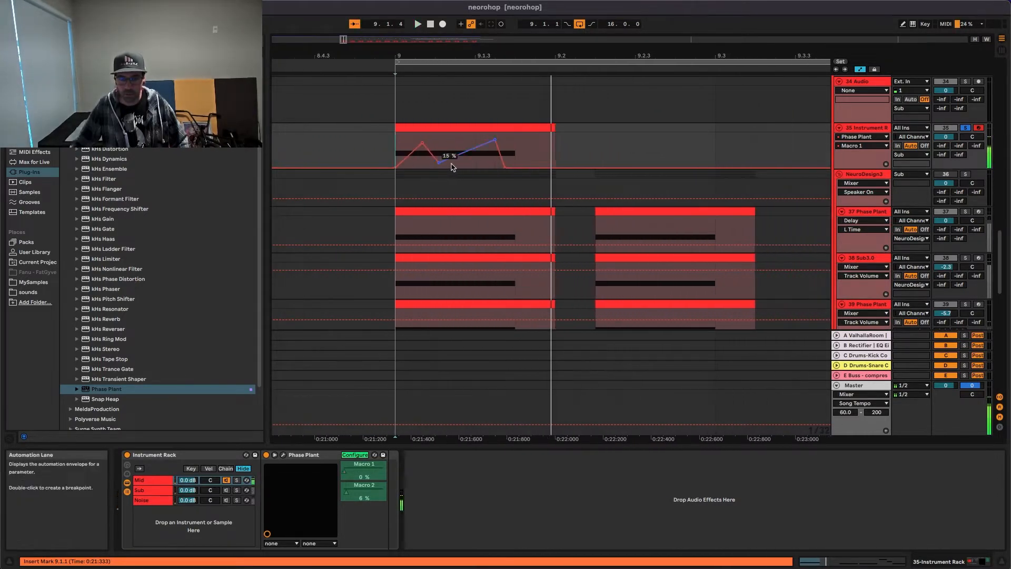
{"action": "key", "text": "space"}
{"action": "key", "text": "space"}
{"action": "key", "text": "space"}
{"action": "key", "text": "space"}
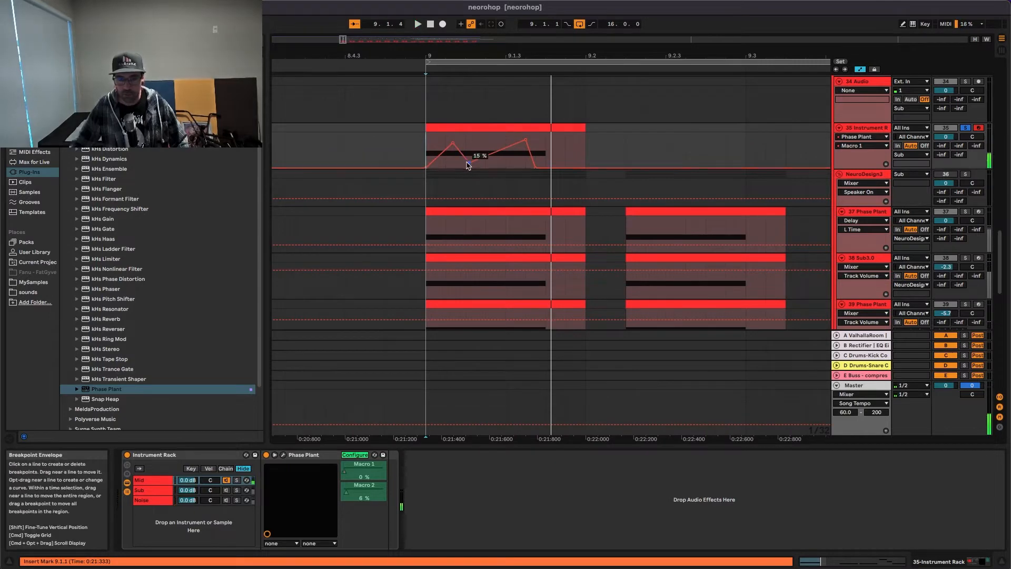
Shift the first Macro 1 peak later so the curve falls steeply into the dip, and audition the clip
{"action": "left_click_drag", "start_coordinate": [452, 143], "coordinate": [465, 142]}
{"action": "key", "text": "space"}
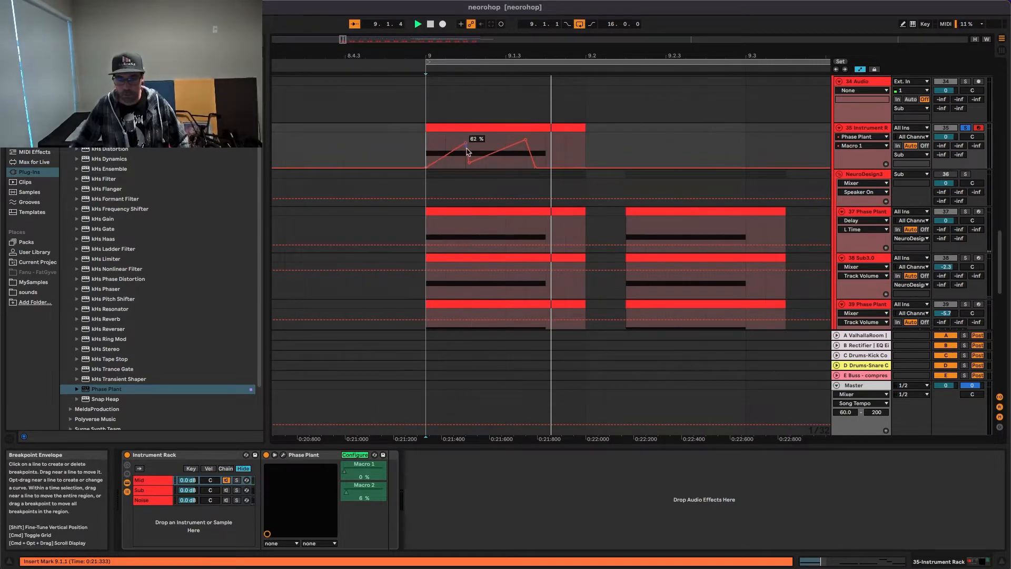
{"action": "key", "text": "space"}
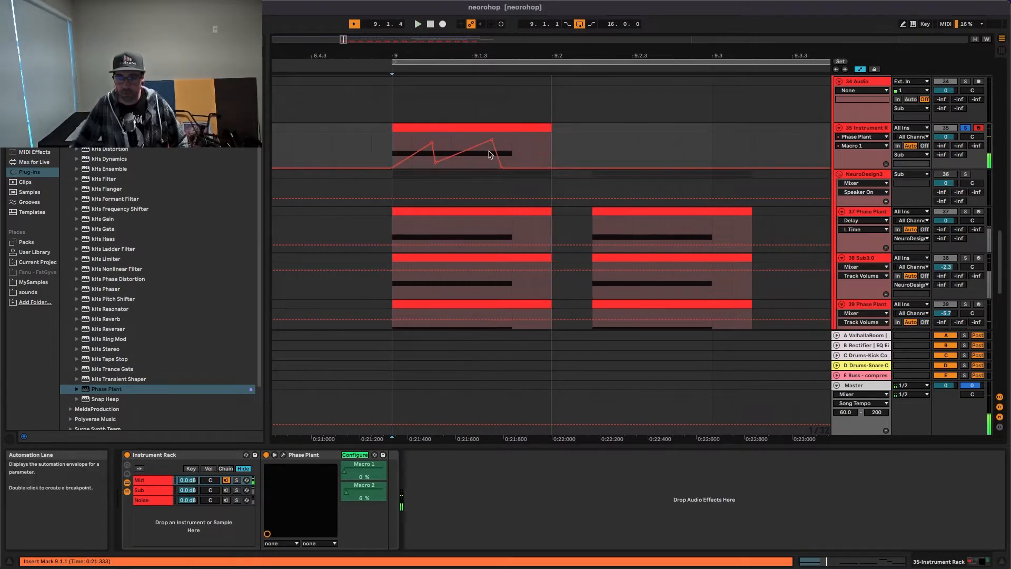
Show the automation of Macro 2 from the Mid chain's Phase Plant on the Instrument Rack track
{"action": "left_click", "coordinate": [858, 146]}
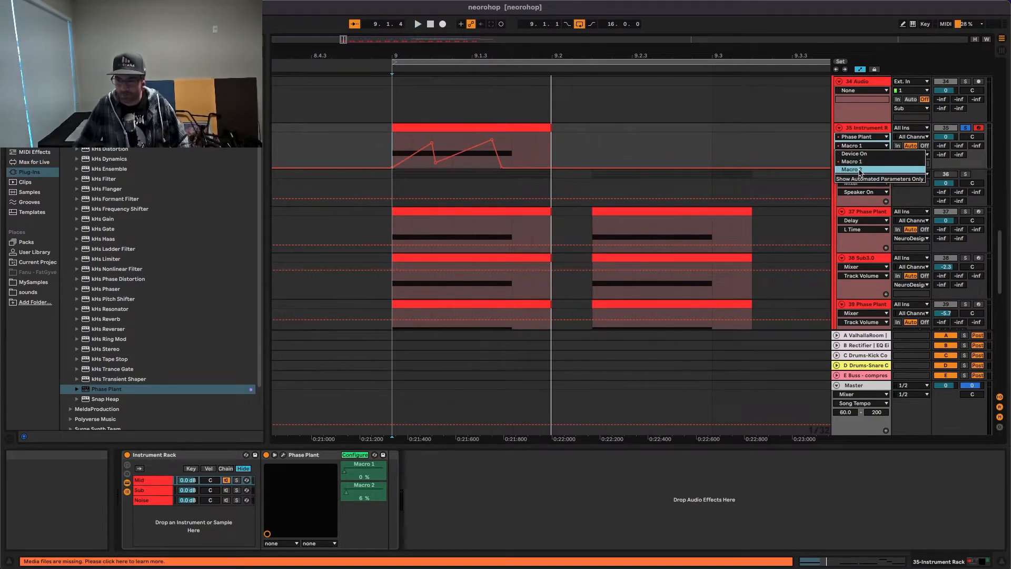
{"action": "left_click", "coordinate": [859, 169]}
{"action": "scroll", "coordinate": [395, 163], "scroll_direction": "left", "scroll_amount": 3}
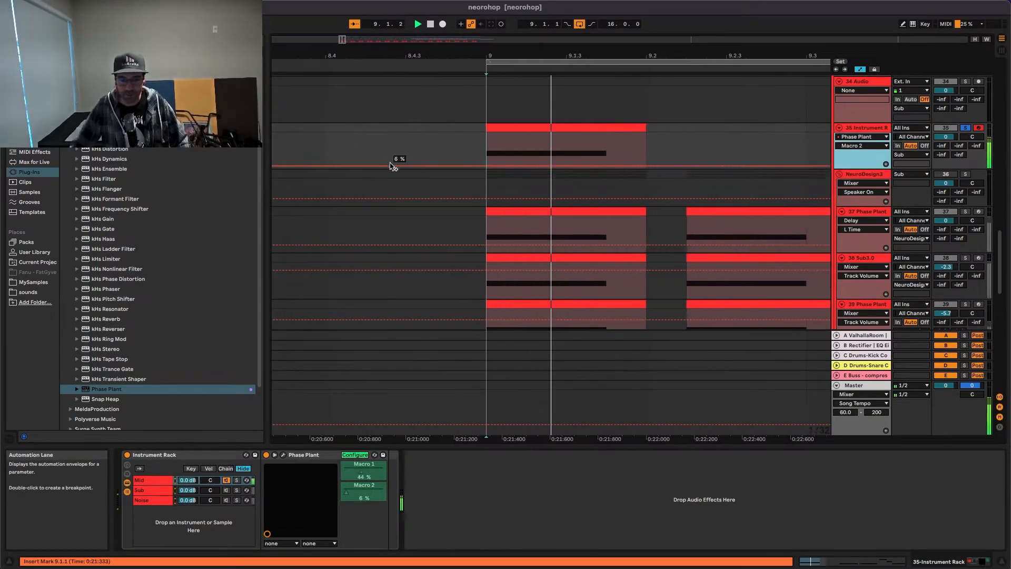
Draw a Macro 2 automation curve with a mid-clip peak, a sharp dip and a final rise to about 66%, and audition it
{"action": "left_click", "coordinate": [429, 167]}
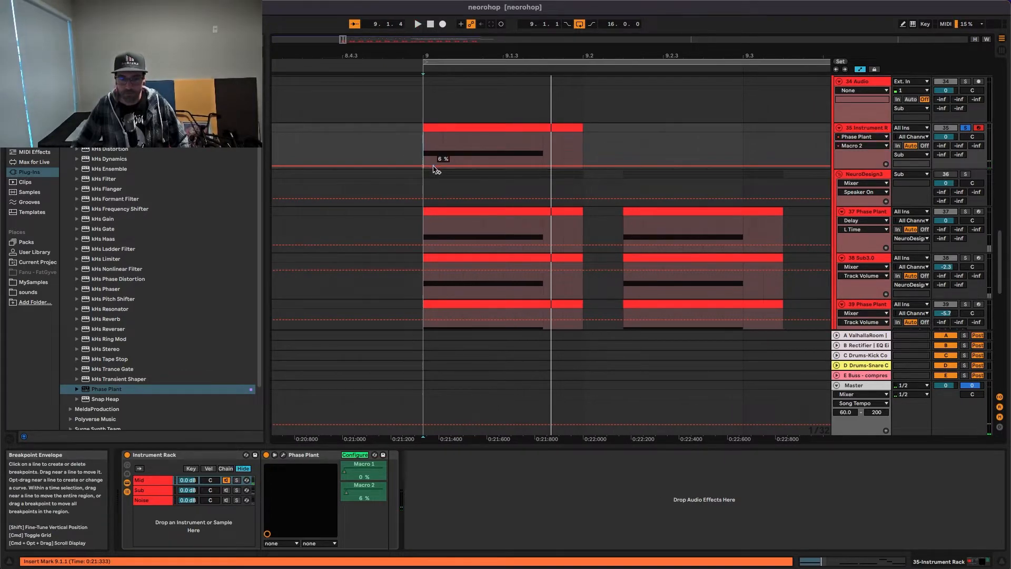
{"action": "left_click", "coordinate": [498, 166]}
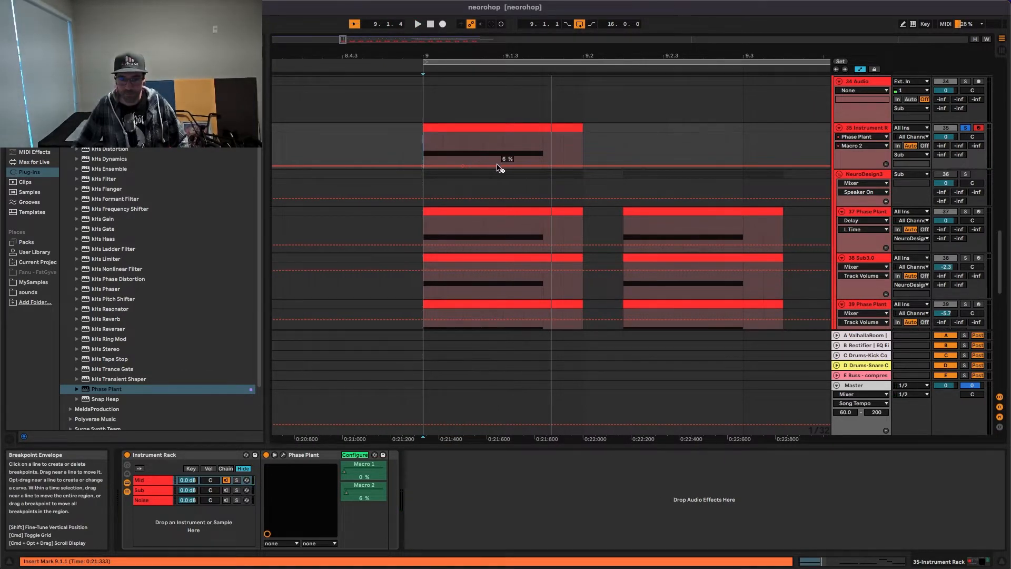
{"action": "left_click", "coordinate": [527, 166]}
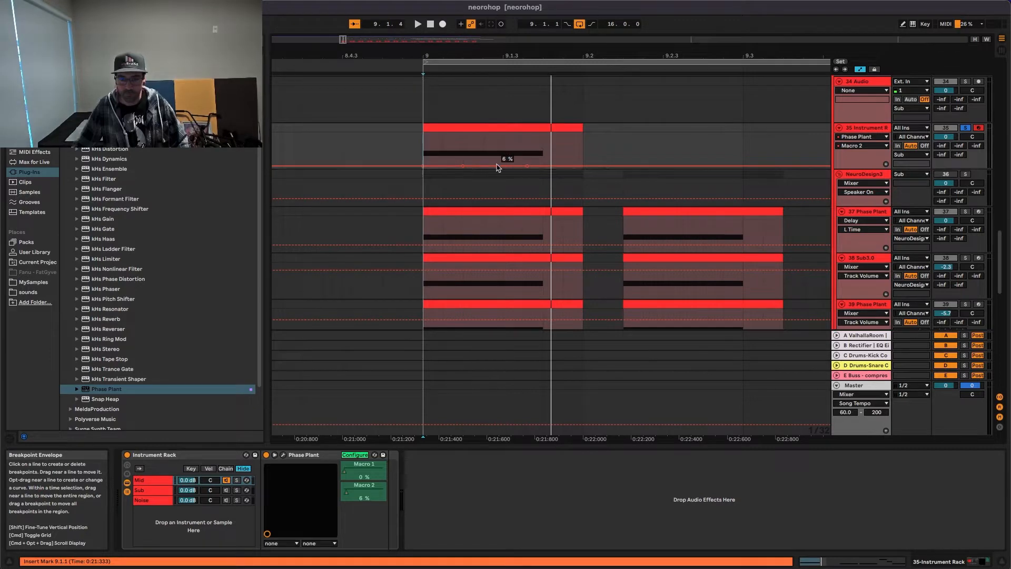
{"action": "mouse_move", "coordinate": [499, 167]}
{"action": "left_mouse_down"}
{"action": "mouse_move", "coordinate": [500, 149]}
{"action": "mouse_move", "coordinate": [542, 155]}
{"action": "mouse_move", "coordinate": [543, 139]}
{"action": "mouse_move", "coordinate": [523, 166]}
{"action": "mouse_move", "coordinate": [446, 167]}
{"action": "left_mouse_up"}
{"action": "key", "text": "space"}
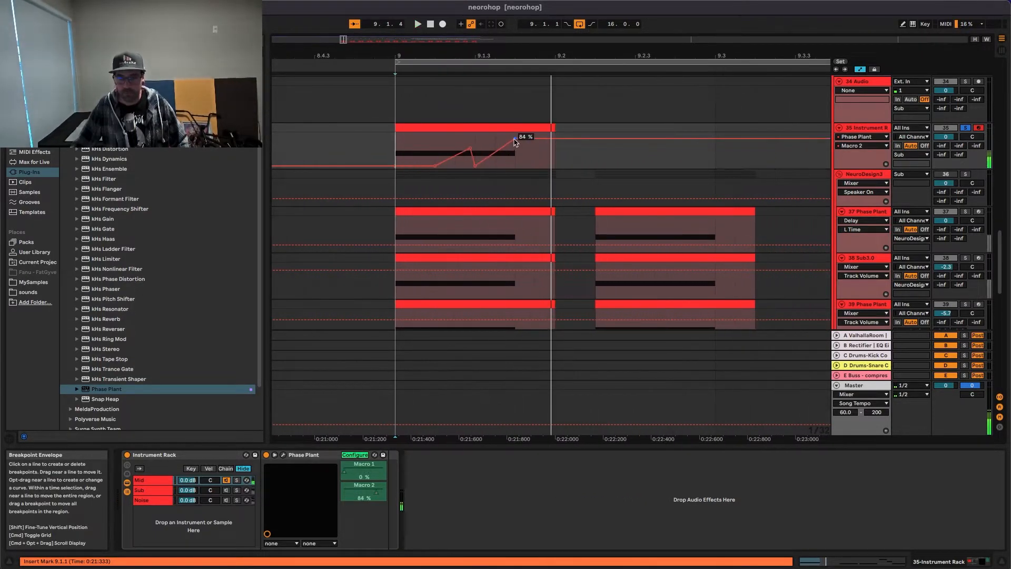
{"action": "left_click_drag", "start_coordinate": [515, 139], "coordinate": [470, 151]}
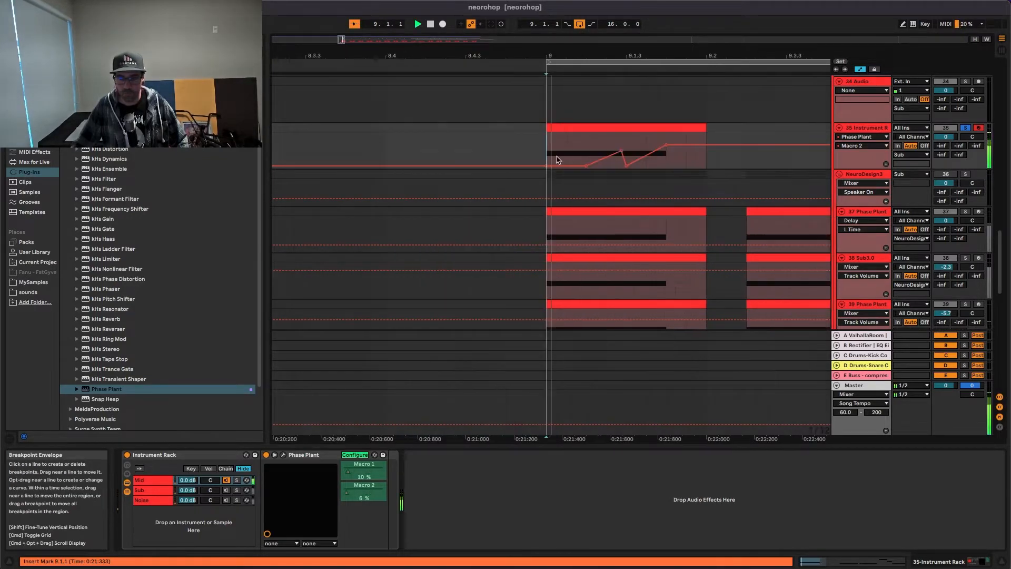
Reshape the Macro 1 automation into a curved rise to a later first peak with a narrower second peak, and hide the automation lanes
{"action": "left_click", "coordinate": [861, 146]}
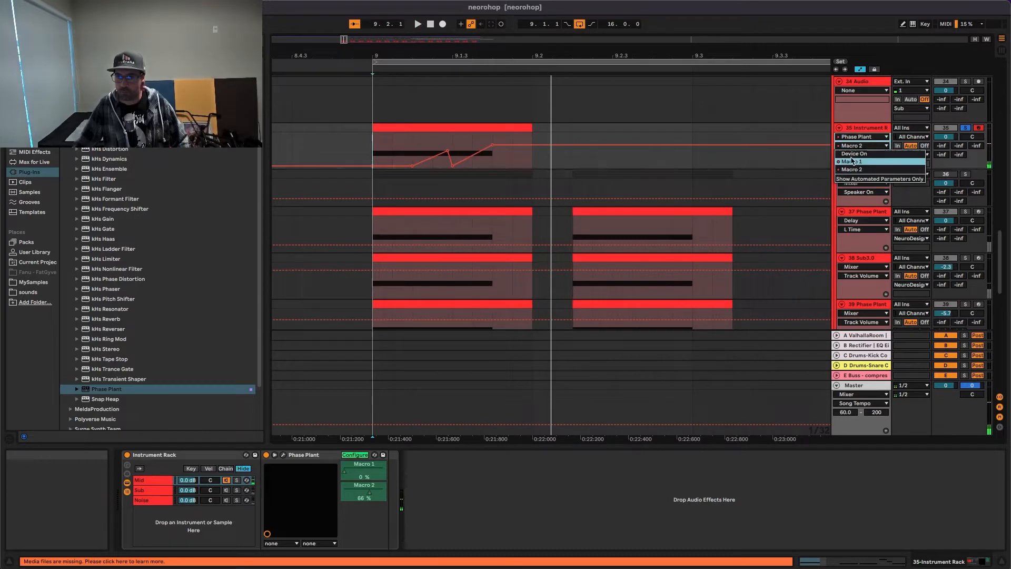
{"action": "left_click", "coordinate": [862, 138]}
{"action": "left_click_drag", "start_coordinate": [416, 162], "coordinate": [431, 142]}
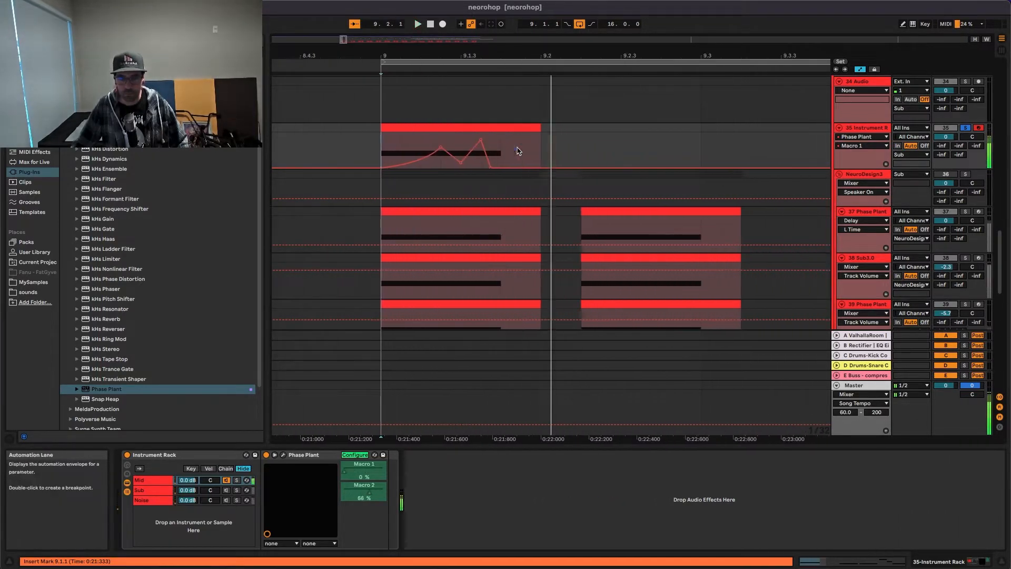
{"action": "key", "text": "a"}
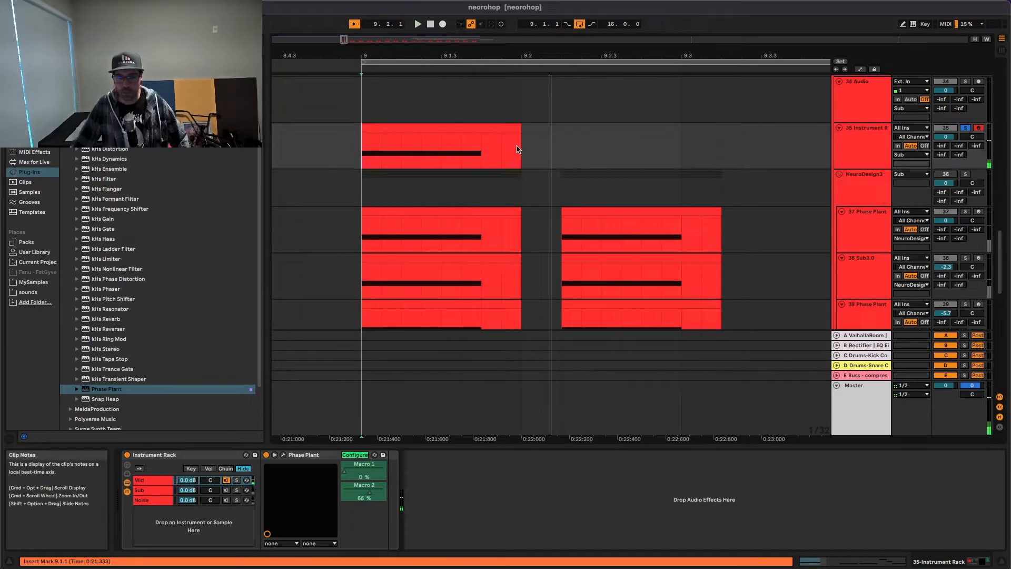
Exit Phase Plant's parameter Configure mode, select the Instrument Rack track and audition the automated clip
{"action": "left_click", "coordinate": [164, 481]}
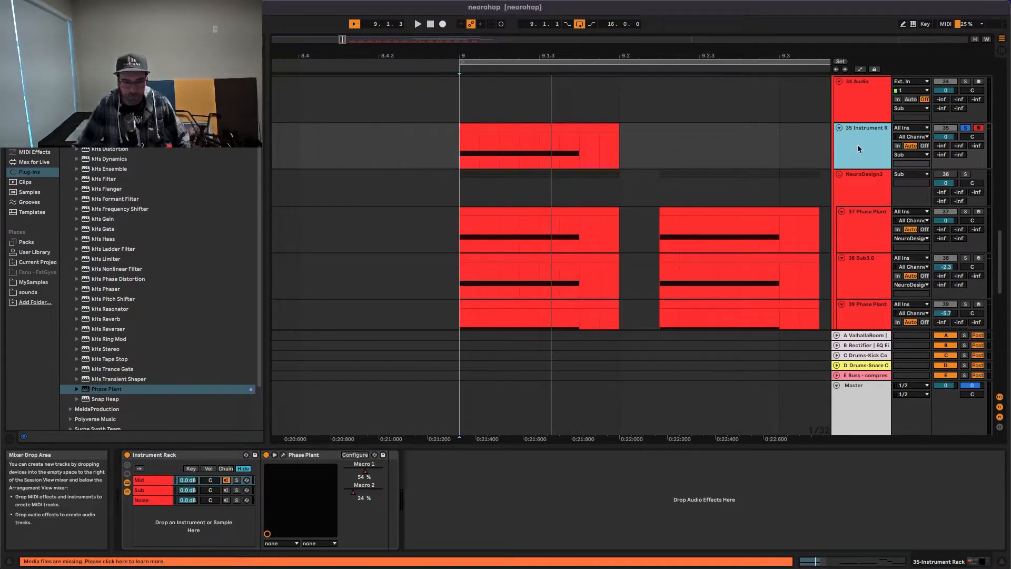
{"action": "key", "text": "space"}
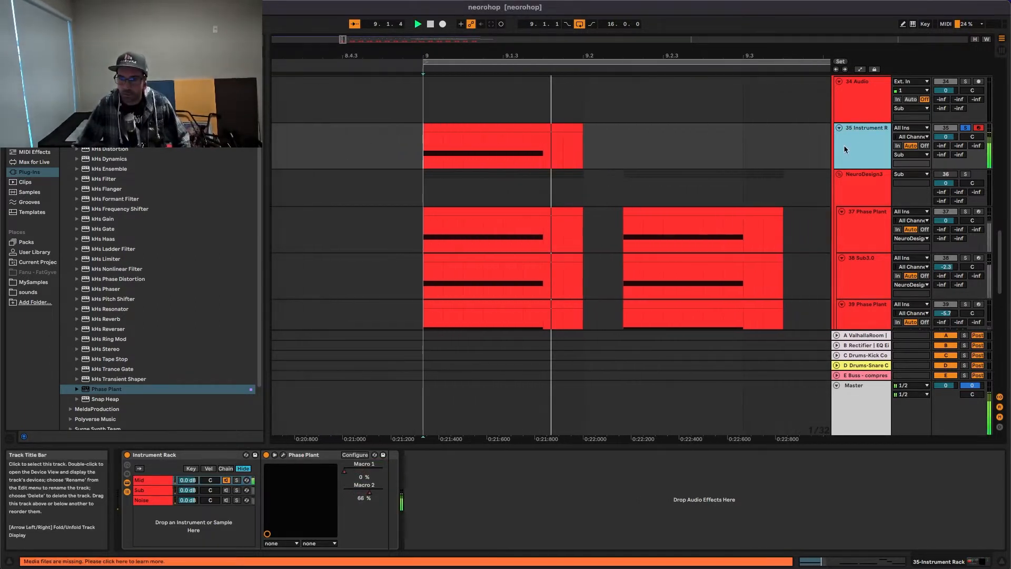
{"action": "key", "text": "space"}
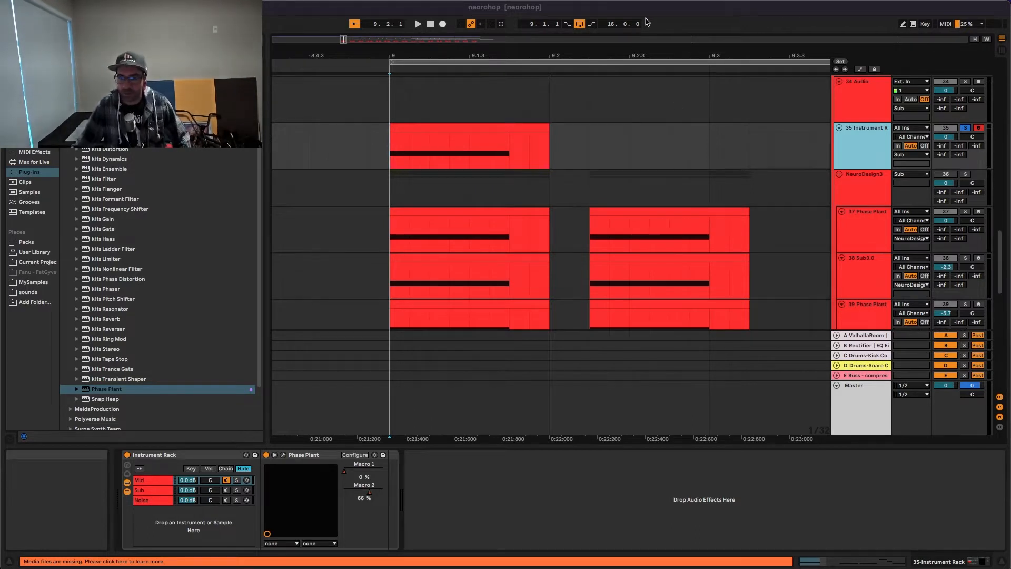
{"action": "left_click", "coordinate": [611, 10]}
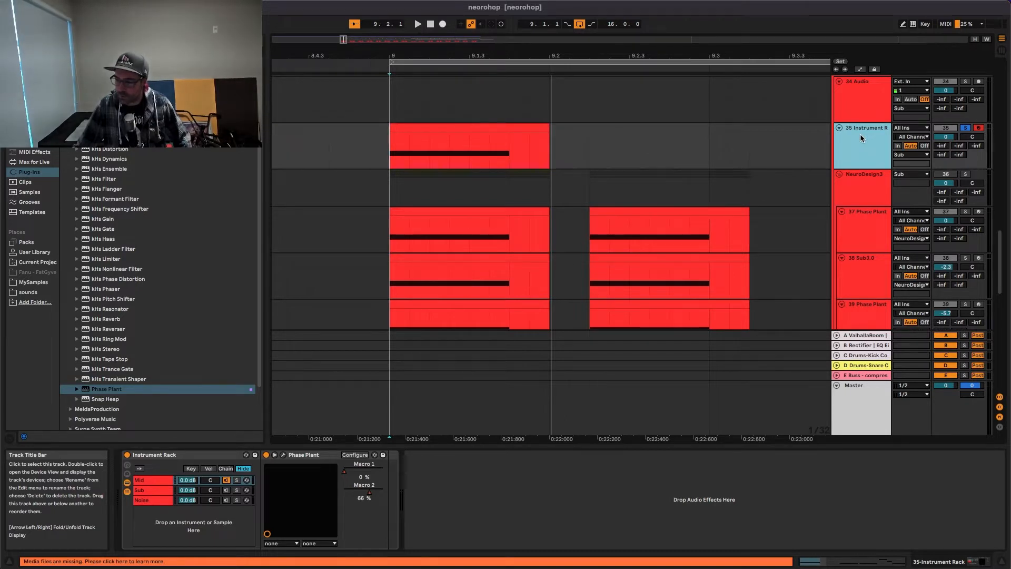
{"action": "key", "text": "space"}
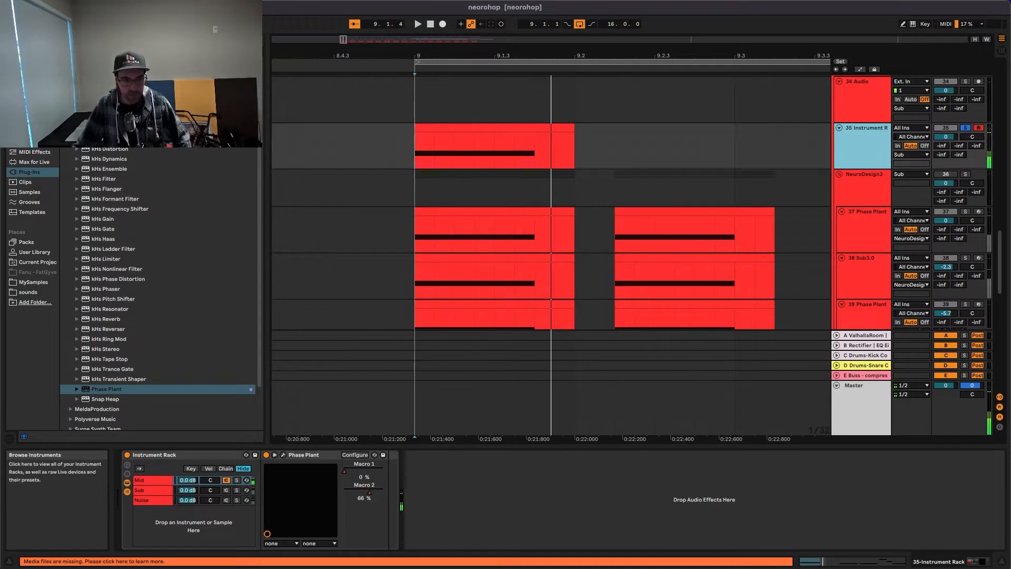
Add the OTT multiband preset after Phase Plant in the Mid chain and audition the clip
{"action": "left_click", "coordinate": [46, 149]}
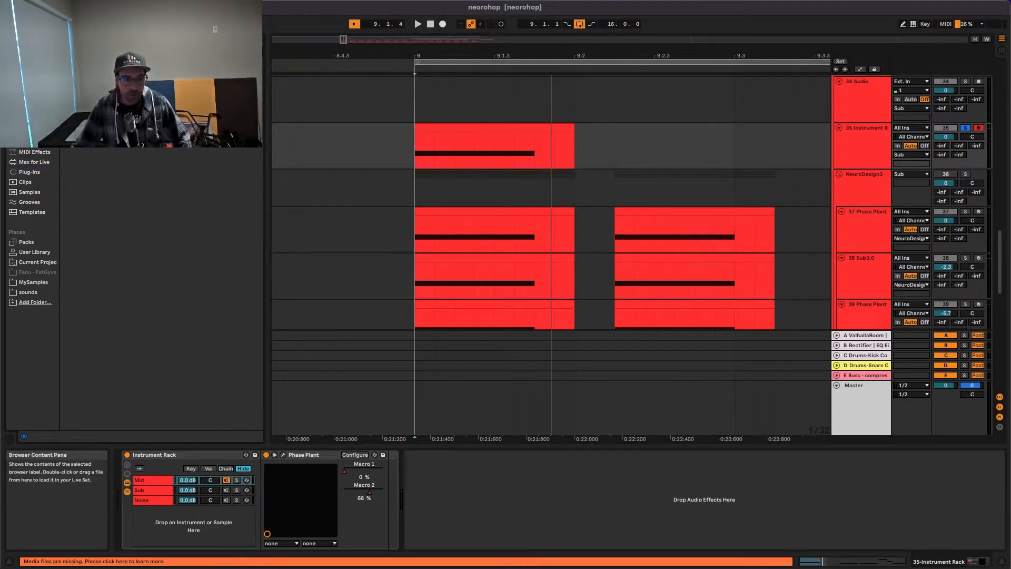
{"action": "left_click", "coordinate": [74, 144]}
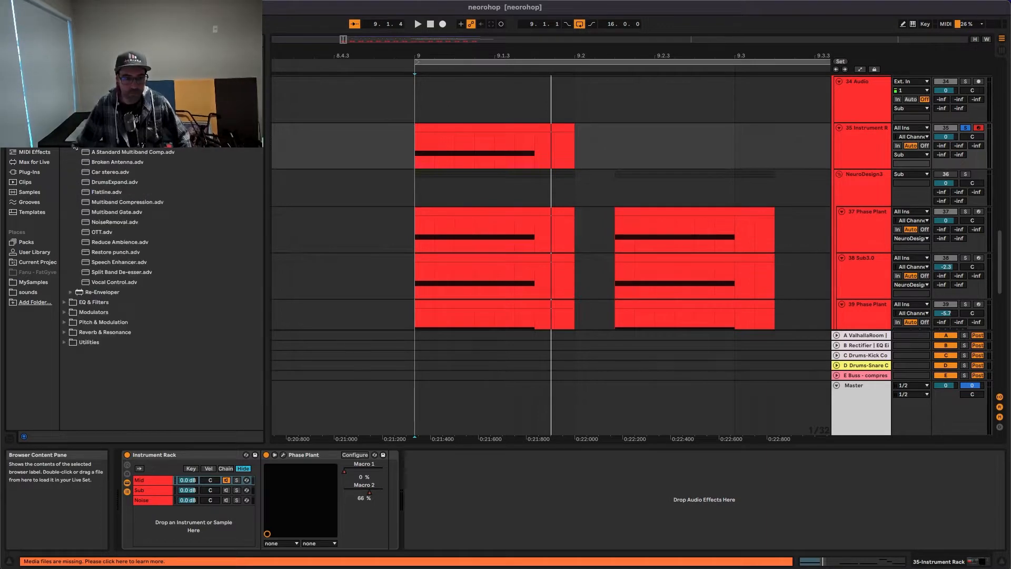
{"action": "double_click", "coordinate": [103, 232]}
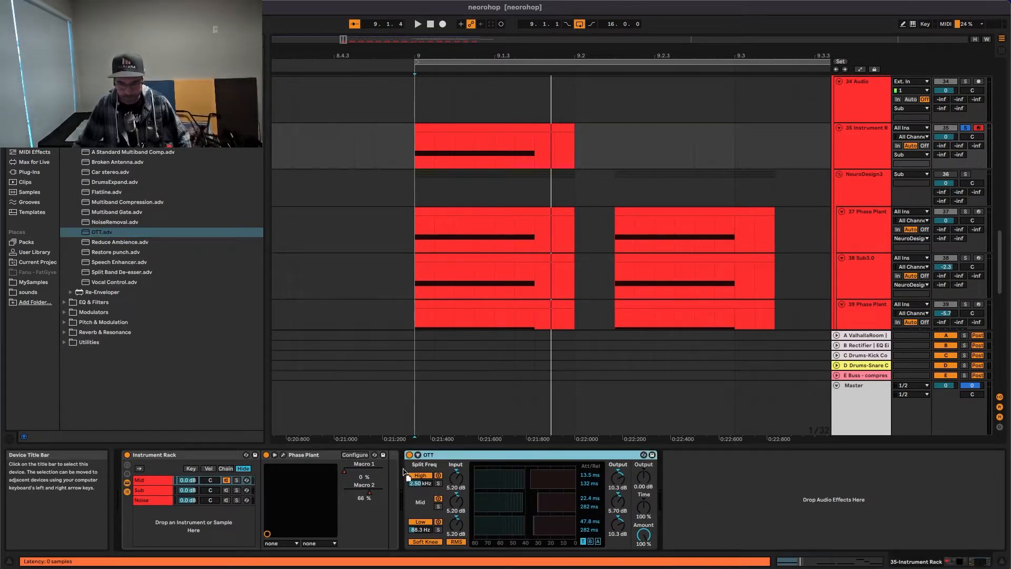
{"action": "left_click_drag", "start_coordinate": [394, 474], "coordinate": [391, 471]}
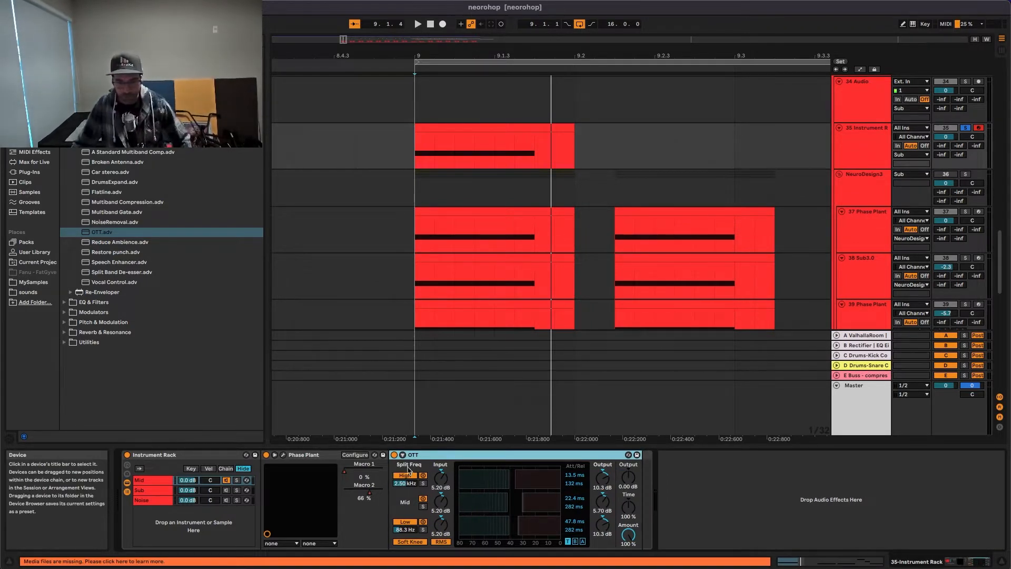
{"action": "key", "text": "space"}
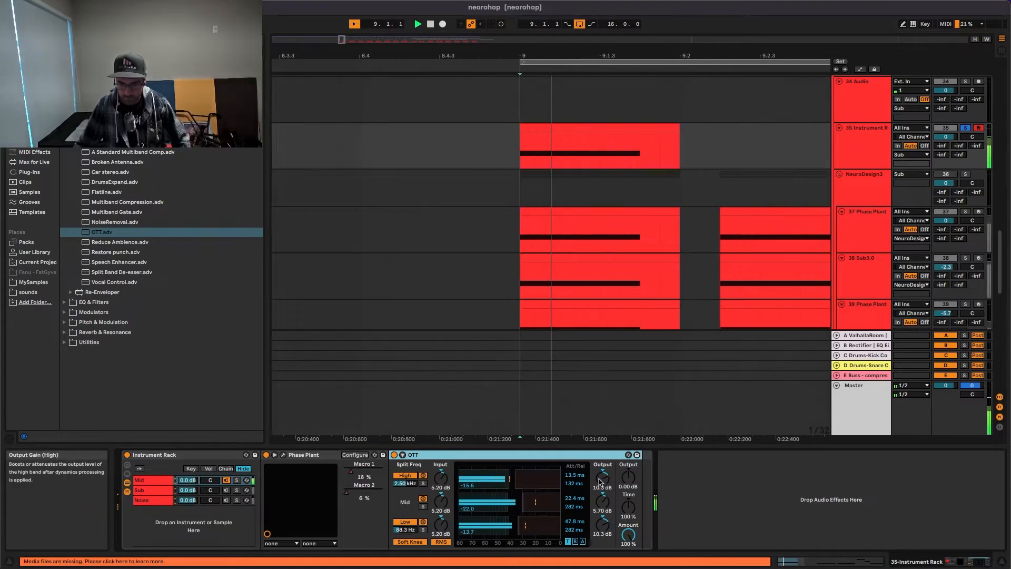
{"action": "key", "text": "space"}
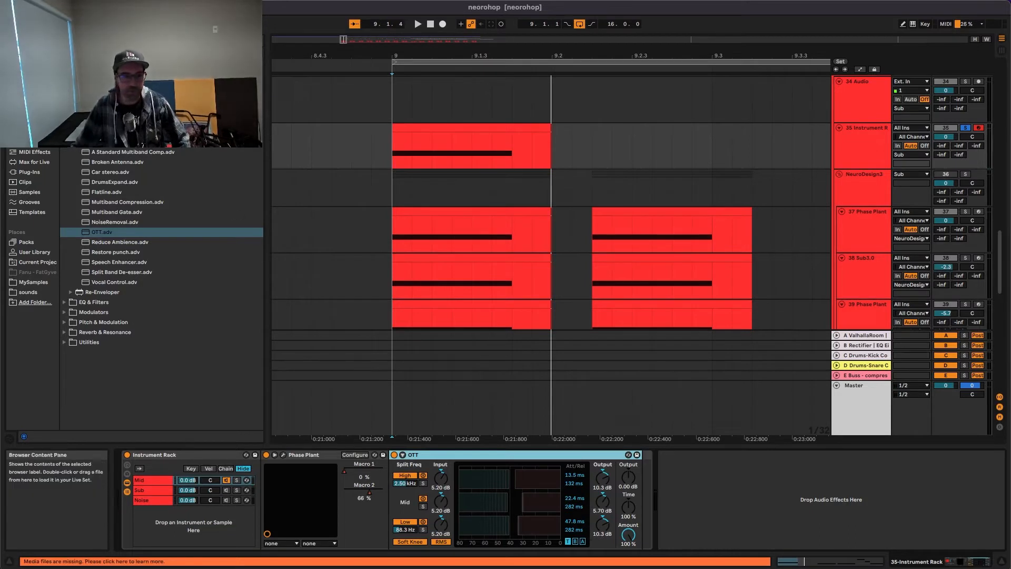
Add a Saturator after OTT with Drive at 16 dB and Output at -16.6 dB, and audition the clip
{"action": "left_click", "coordinate": [64, 91]}
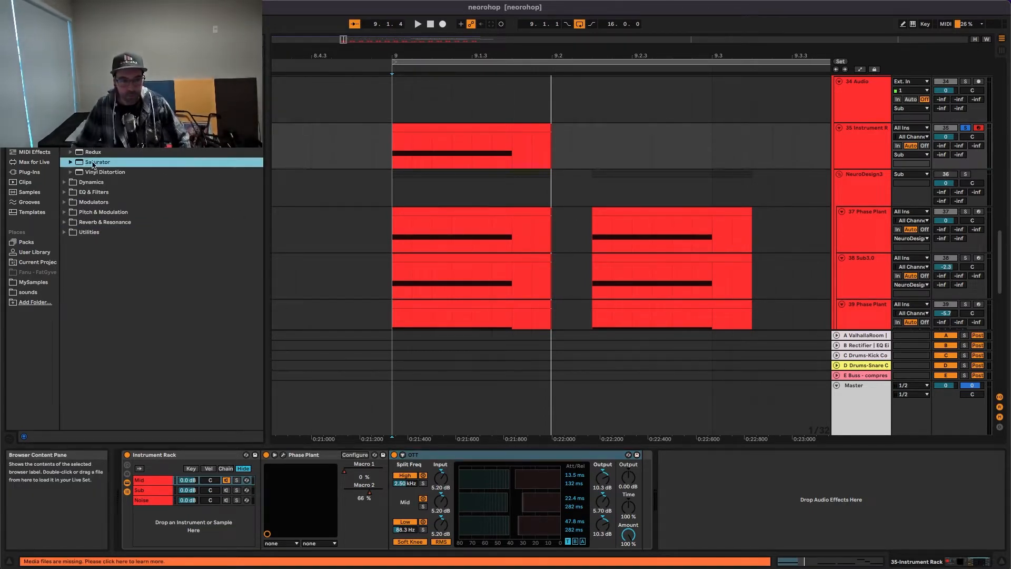
{"action": "left_click_drag", "start_coordinate": [565, 409], "coordinate": [655, 473]}
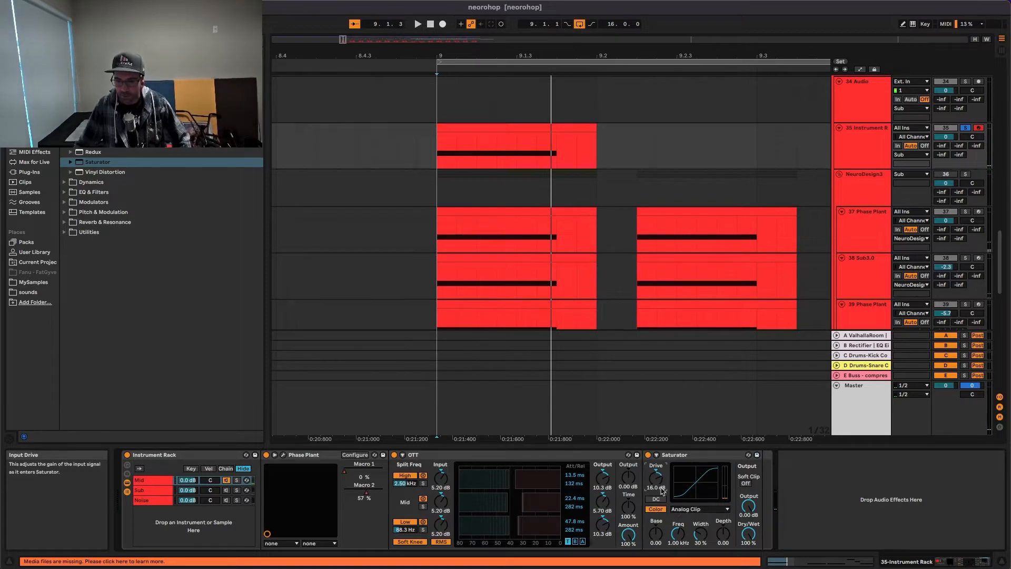
{"action": "left_click_drag", "start_coordinate": [748, 506], "coordinate": [748, 512]}
{"action": "key", "text": "space"}
{"action": "key", "text": "space"}
{"action": "key", "text": "space"}
{"action": "key", "text": "space"}
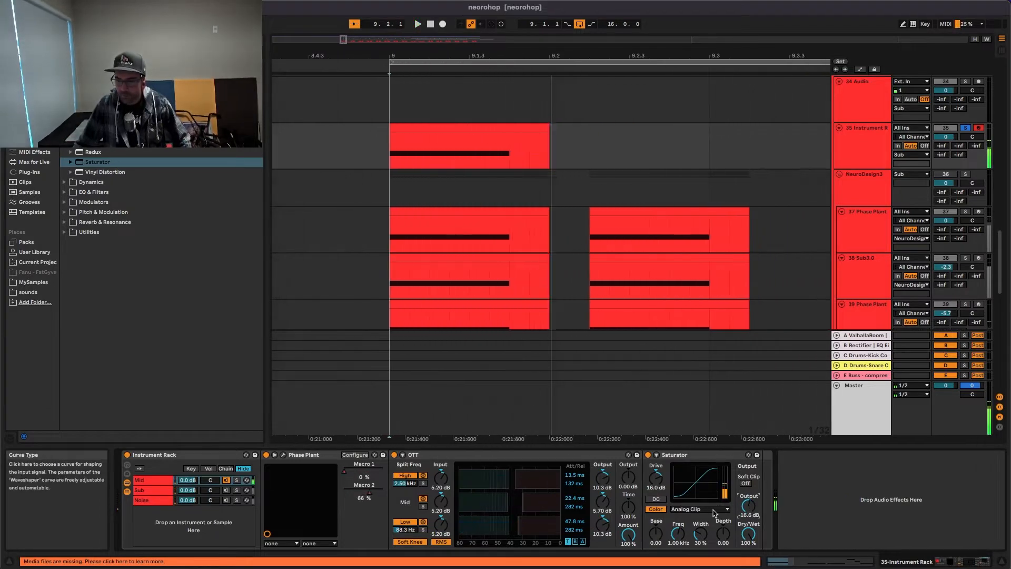
Set the Saturator's curve to Soft Sine and raise its Drive to 19.4 dB while auditioning
{"action": "left_click", "coordinate": [698, 510]}
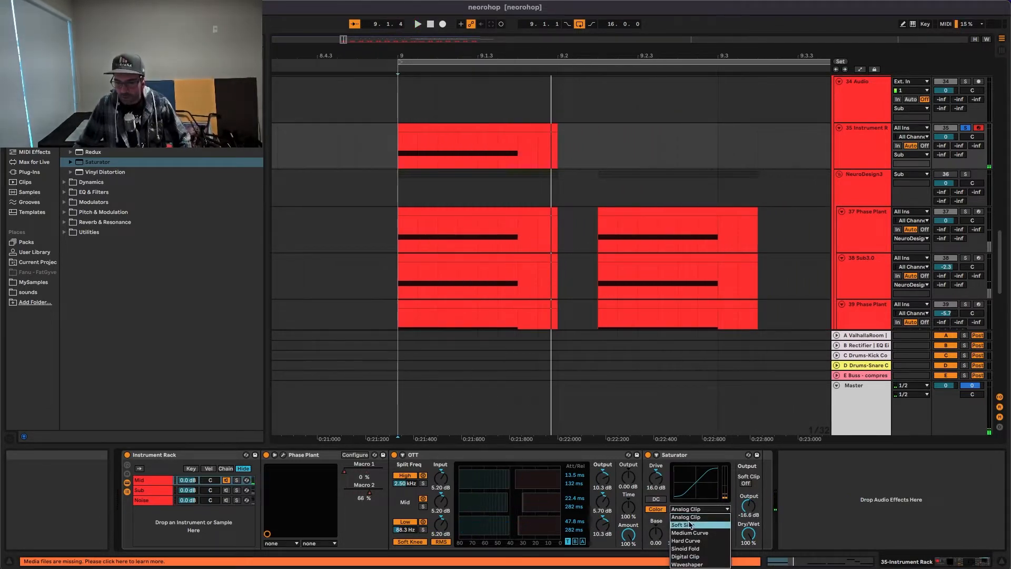
{"action": "left_click", "coordinate": [693, 525]}
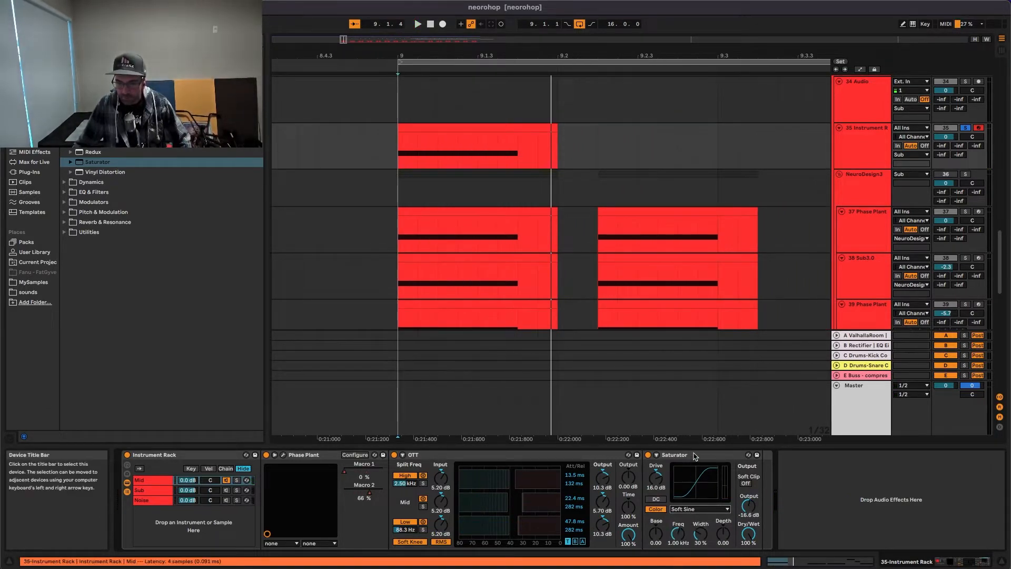
{"action": "left_click", "coordinate": [692, 459]}
{"action": "key", "text": "space"}
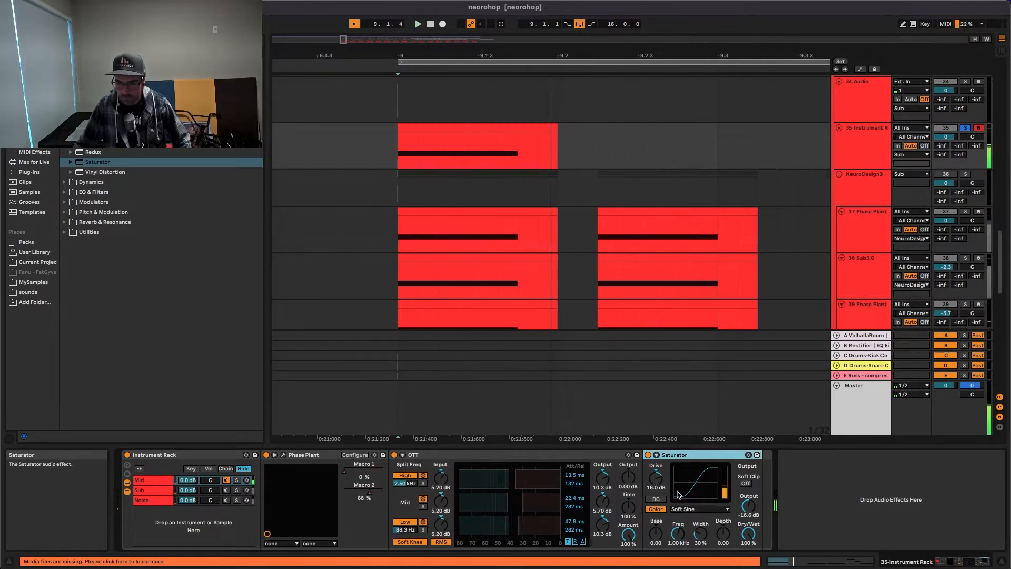
{"action": "left_click_drag", "start_coordinate": [655, 481], "coordinate": [655, 463]}
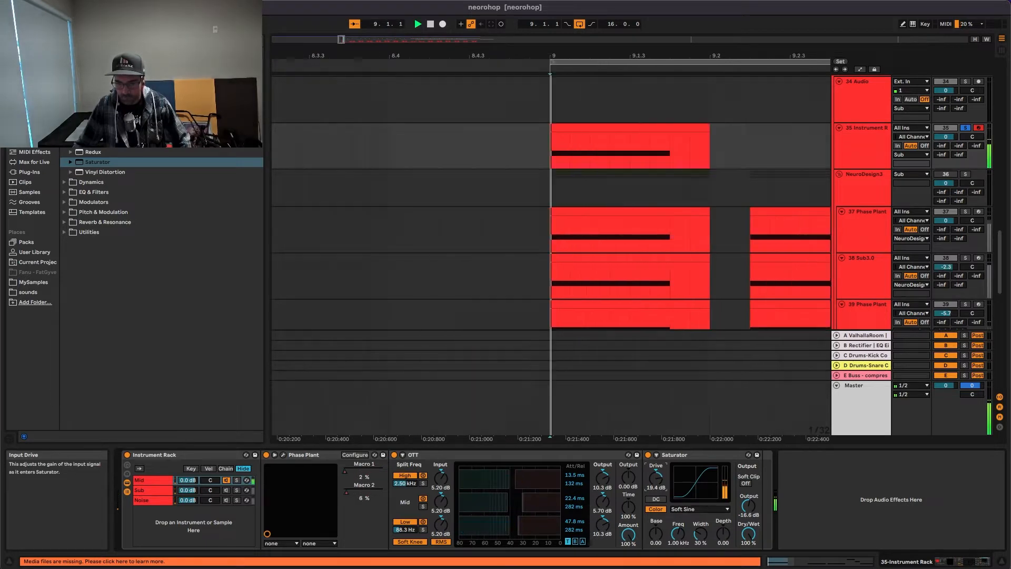
{"action": "left_click", "coordinate": [699, 456]}
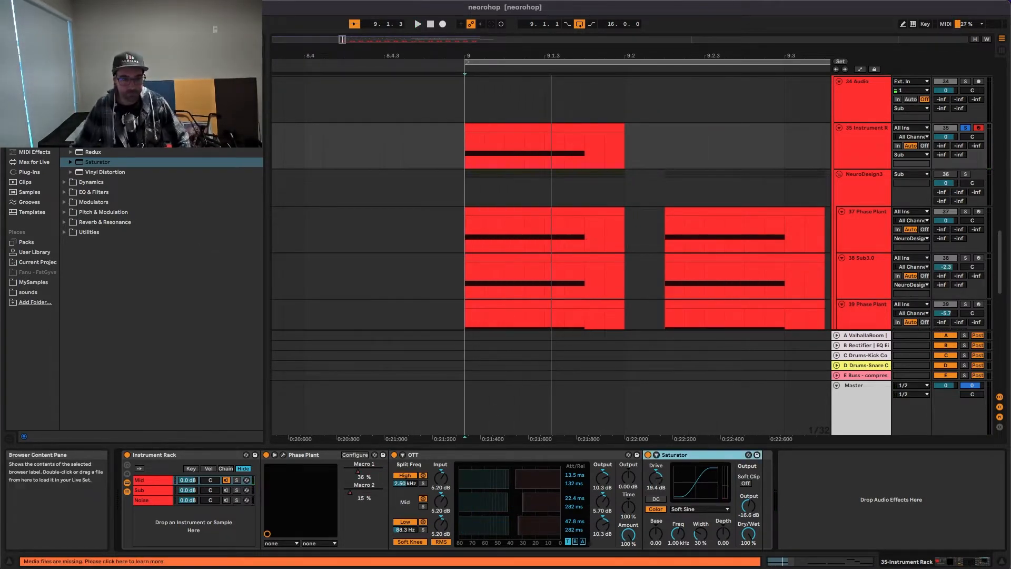
Add EQ Eight after the Saturator, boost band 1 by about 4 dB and cut band 2 by 4.83 dB at 190 Hz
{"action": "left_click", "coordinate": [64, 72]}
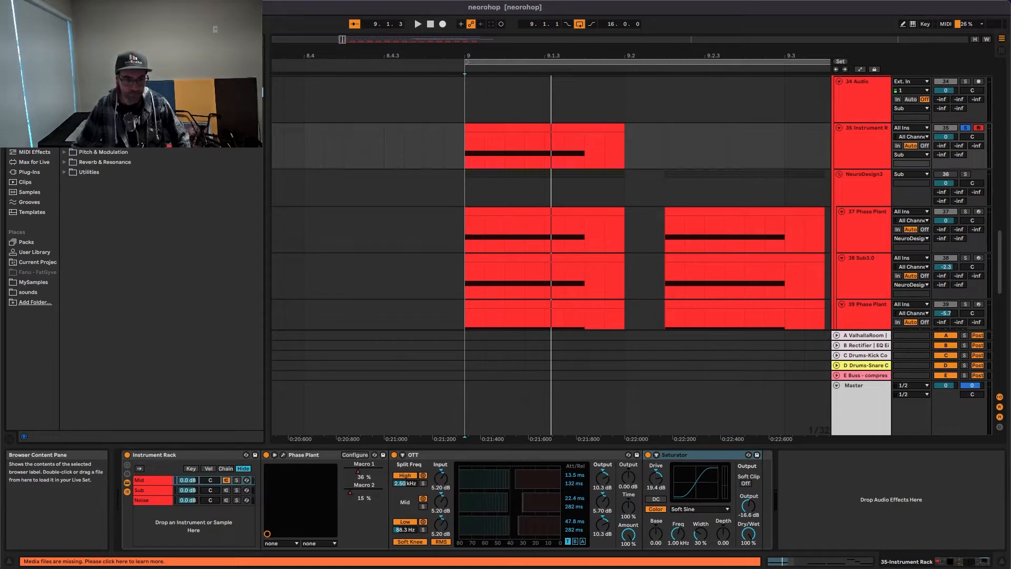
{"action": "left_click_drag", "start_coordinate": [497, 279], "coordinate": [824, 485]}
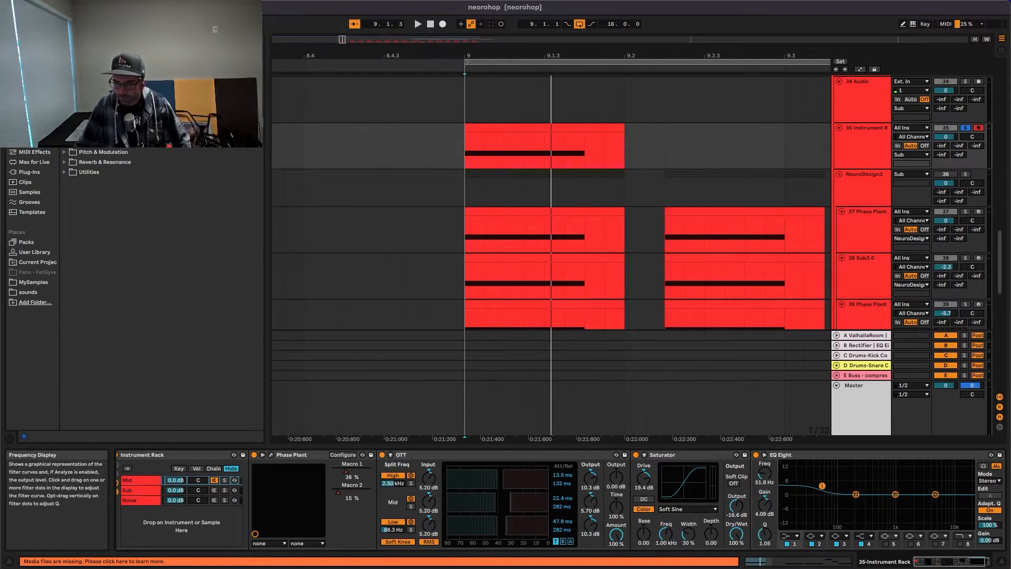
{"action": "left_click_drag", "start_coordinate": [822, 486], "coordinate": [851, 505]}
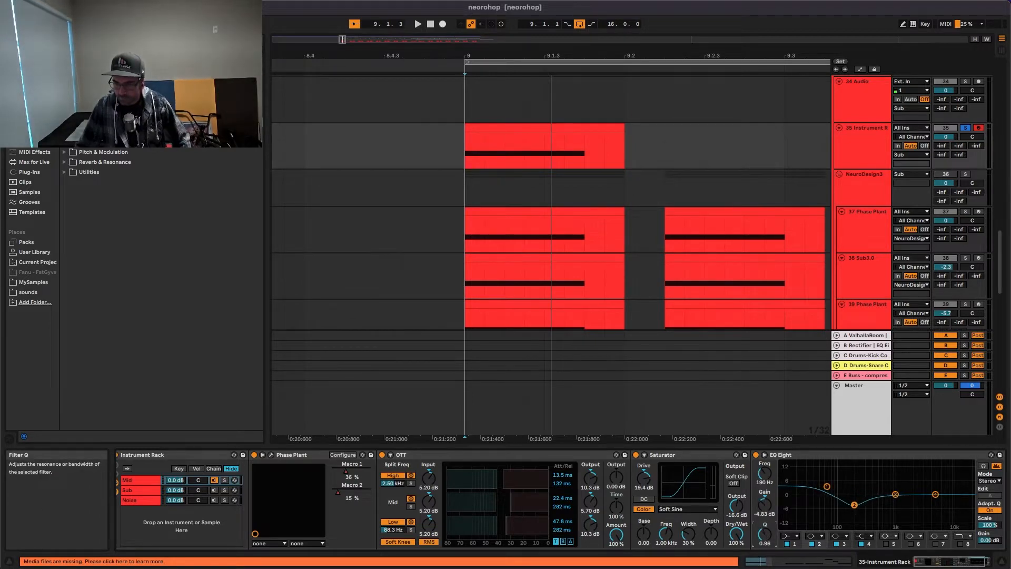
Boost EQ Eight band 3 by 2.85 dB at 1.86 kHz, band 4 by about 6.3 dB at 5.39 kHz and band 5 by 5.83 dB at 464 Hz
{"action": "left_click_drag", "start_coordinate": [896, 497], "coordinate": [899, 488]}
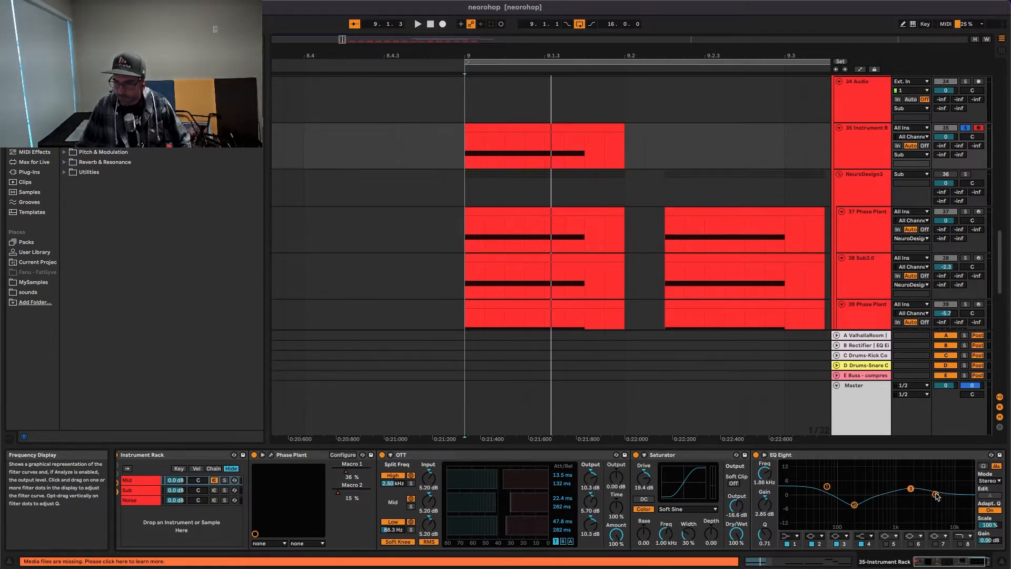
{"action": "left_click_drag", "start_coordinate": [936, 496], "coordinate": [936, 481]}
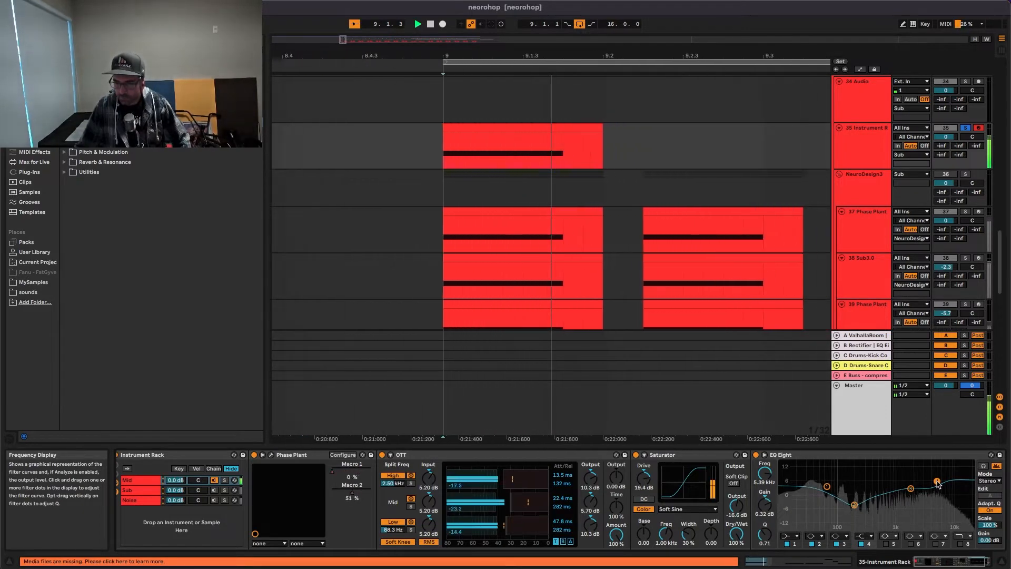
{"action": "left_click", "coordinate": [886, 543]}
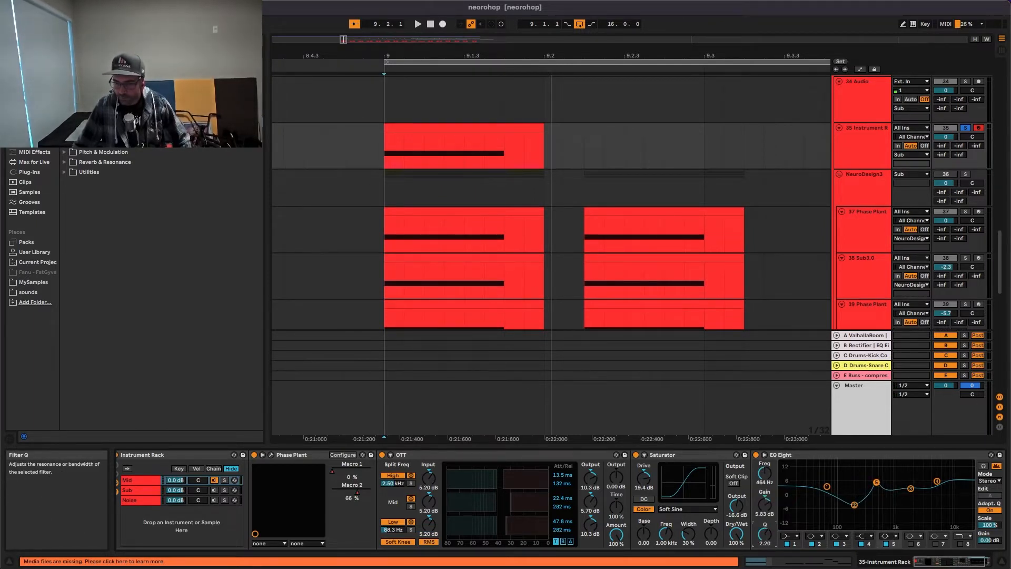
Set EQ Eight band 5 to 116 Hz with 7.07 dB gain and a Q of 2.39 while auditioning the clip
{"action": "left_click_drag", "start_coordinate": [764, 534], "coordinate": [764, 532]}
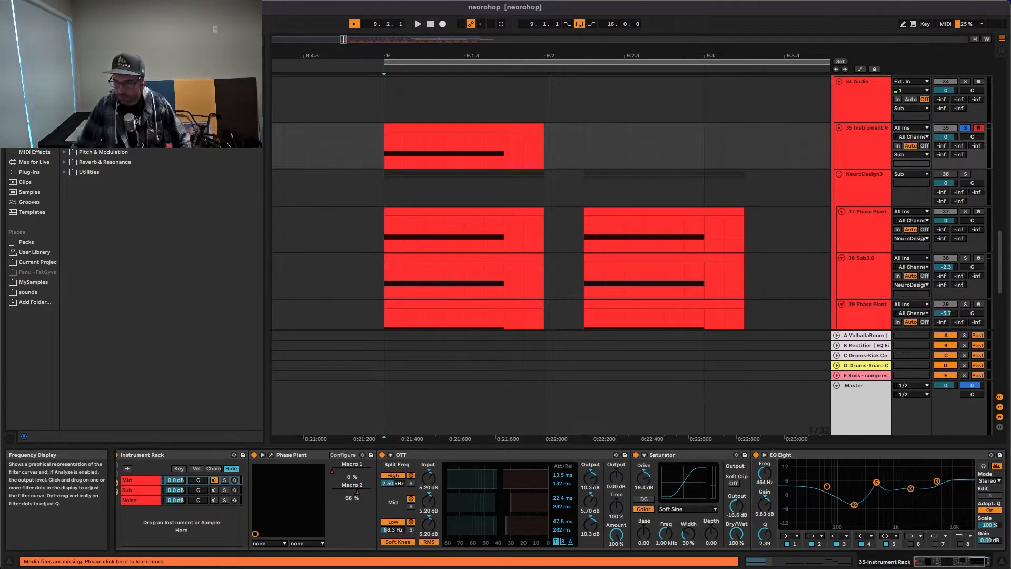
{"action": "key", "text": "space"}
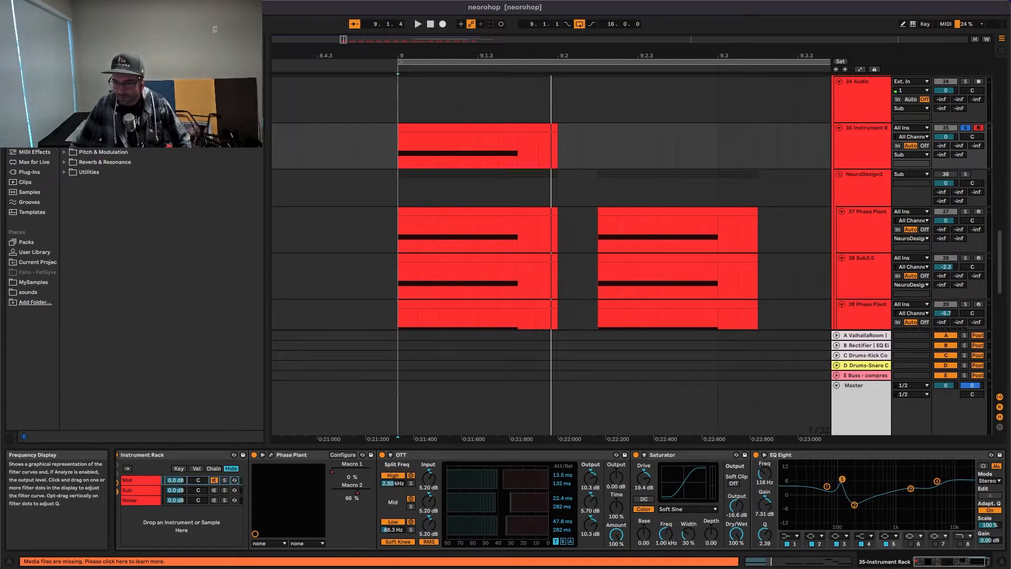
{"action": "key", "text": "space"}
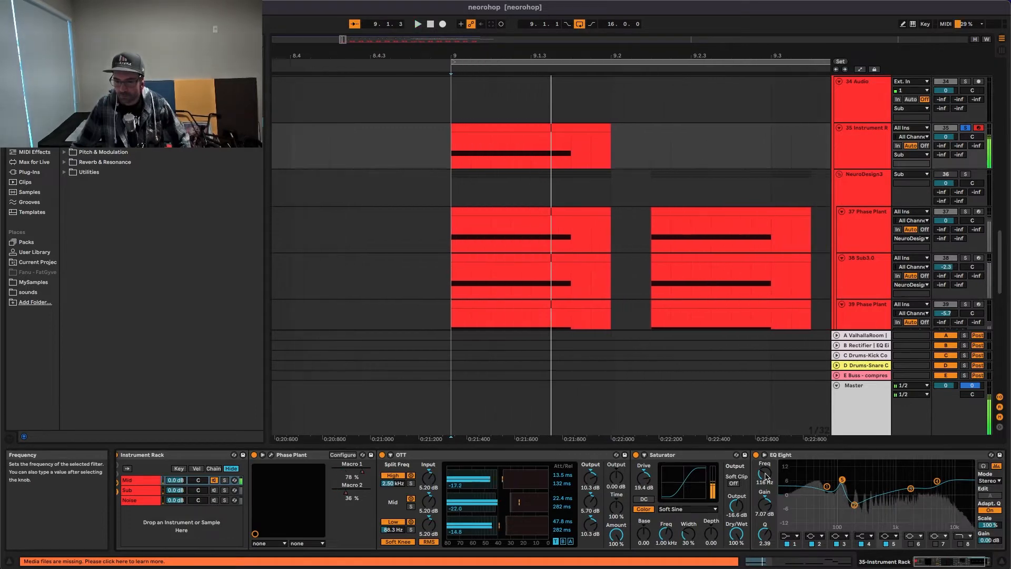
{"action": "key", "text": "space"}
Draw automation for EQ Eight's band 5 frequency on the Instrument Rack clip, with two peaks rising from 116 Hz before 9.1.4
{"action": "key", "text": "a"}
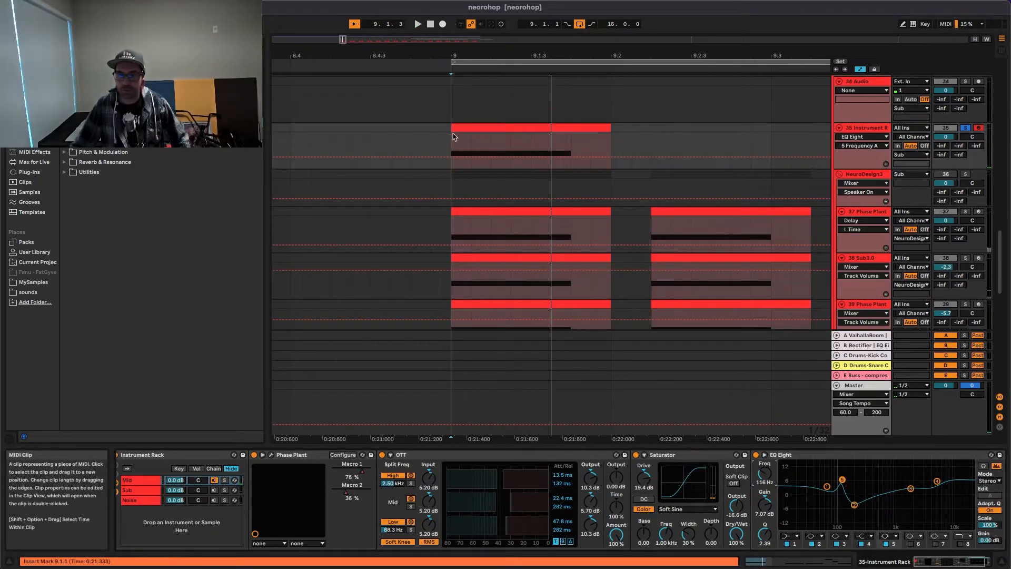
{"action": "scroll", "coordinate": [459, 142], "scroll_direction": "up", "scroll_amount": 5, "text": "ctrl"}
{"action": "scroll", "coordinate": [460, 157], "scroll_direction": "up", "scroll_amount": 1}
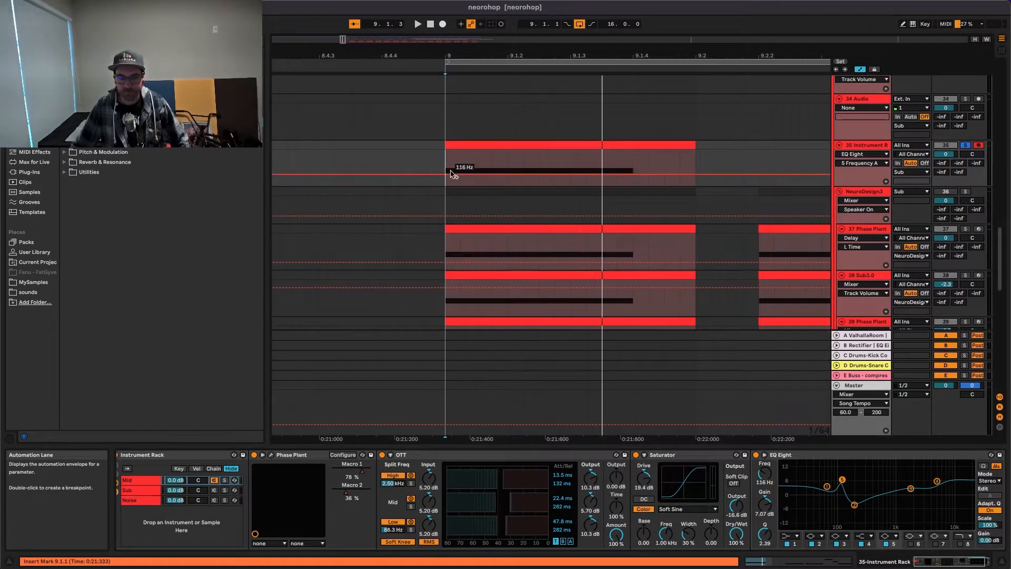
{"action": "left_click", "coordinate": [452, 174]}
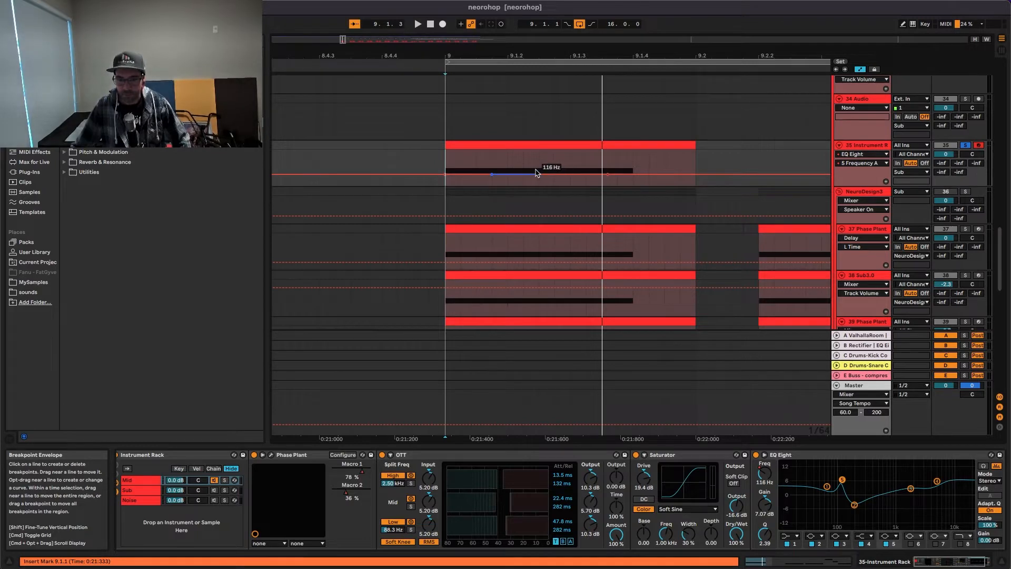
{"action": "left_click_drag", "start_coordinate": [539, 174], "coordinate": [538, 160]}
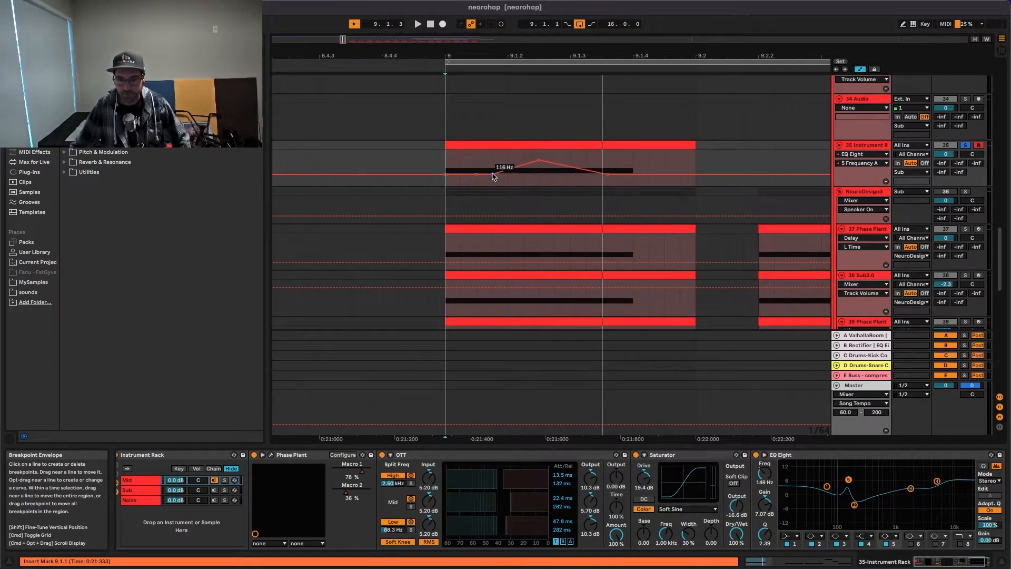
{"action": "left_click_drag", "start_coordinate": [493, 174], "coordinate": [586, 158]}
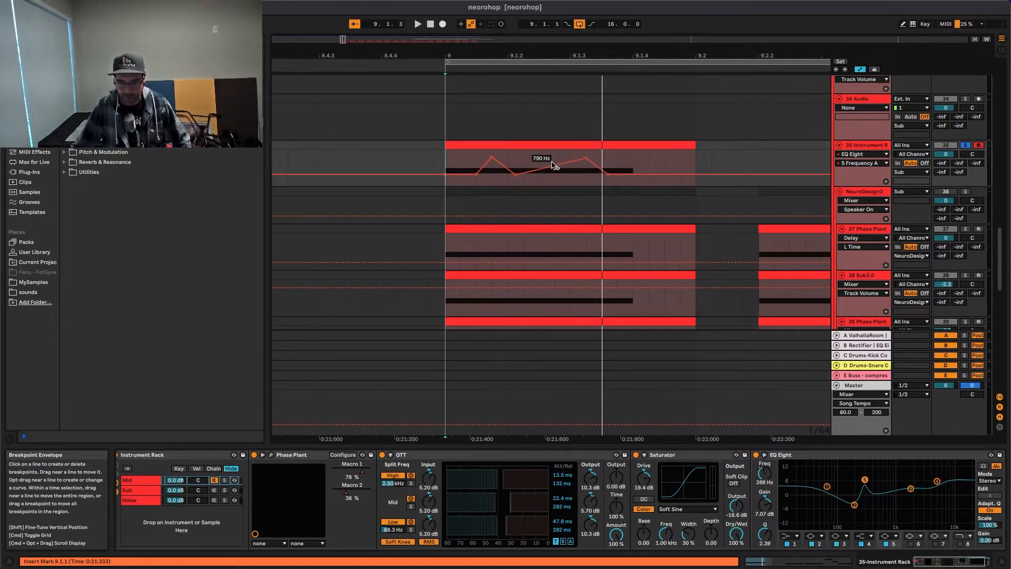
Audition the band 5 frequency sweep, slightly lower both automation peaks, and hide the automation lanes
{"action": "key", "text": "space"}
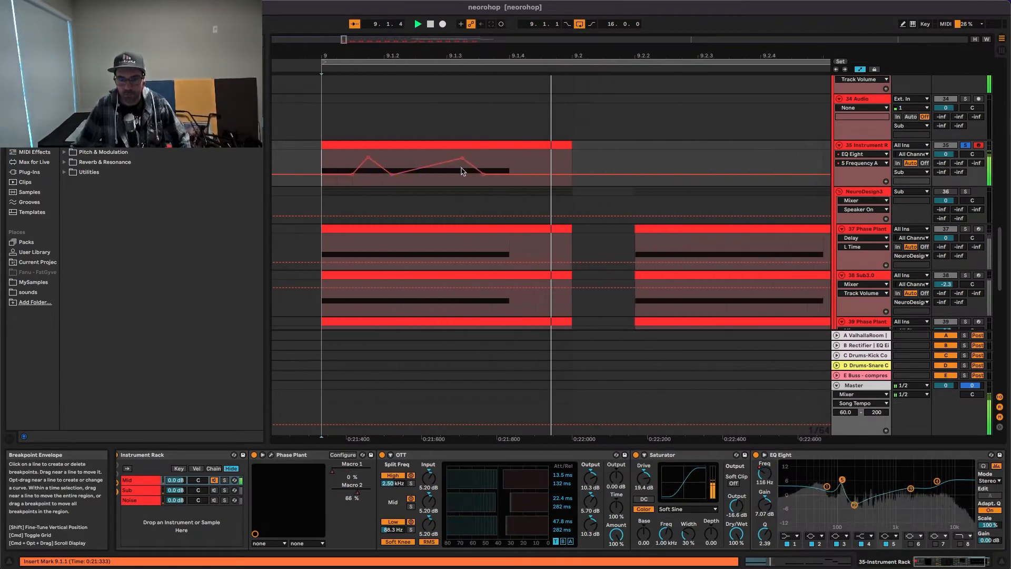
{"action": "key", "text": "space"}
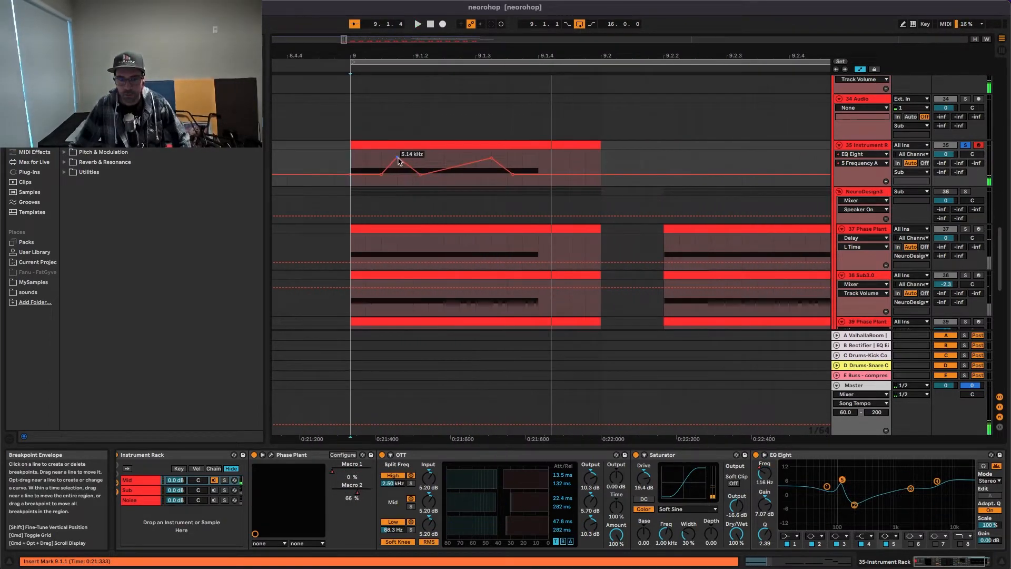
{"action": "scroll", "coordinate": [396, 160], "scroll_direction": "left", "scroll_amount": 2}
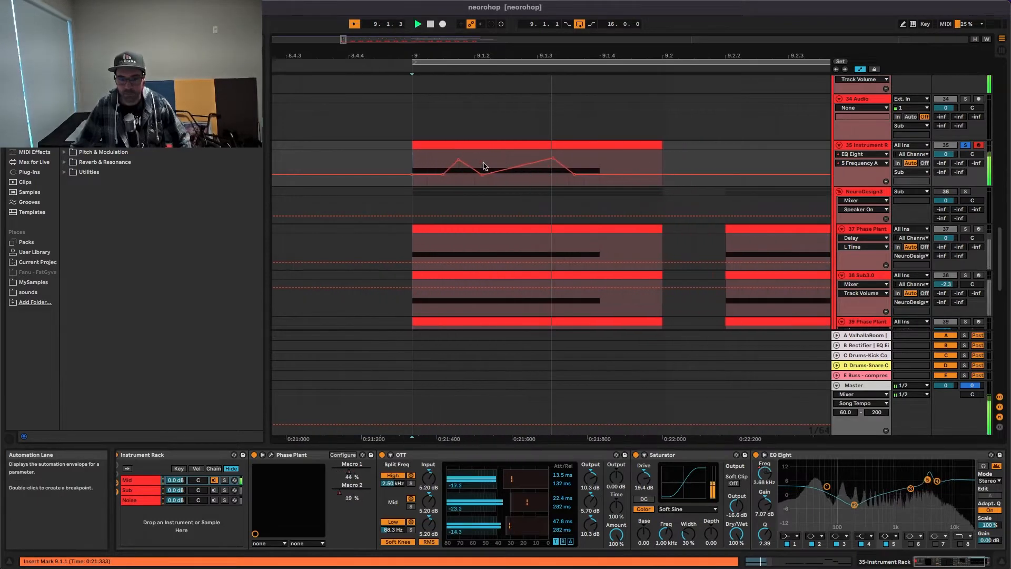
{"action": "scroll", "coordinate": [452, 160], "scroll_direction": "right", "scroll_amount": 4}
{"action": "key", "text": "space"}
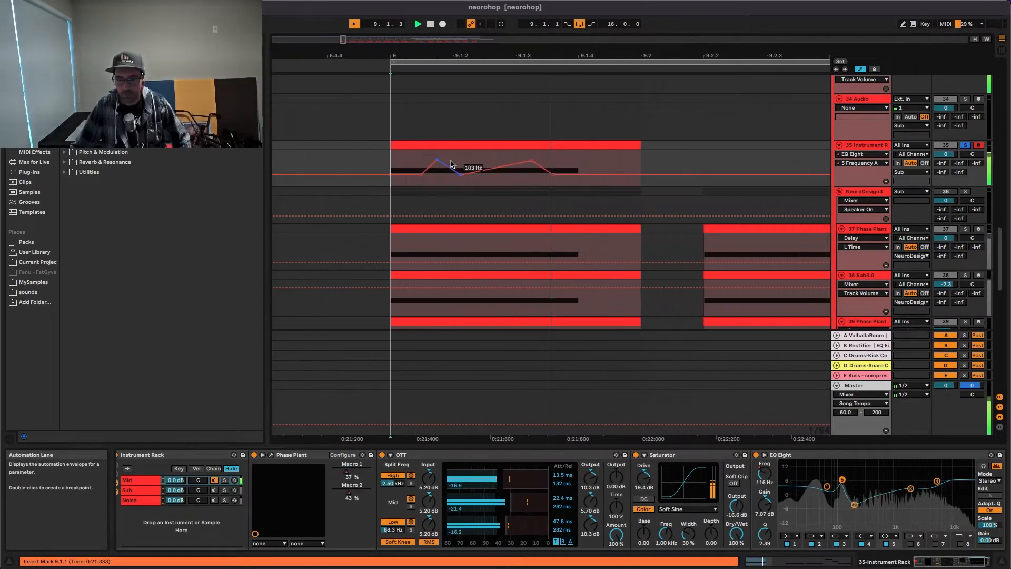
{"action": "key", "text": "a"}
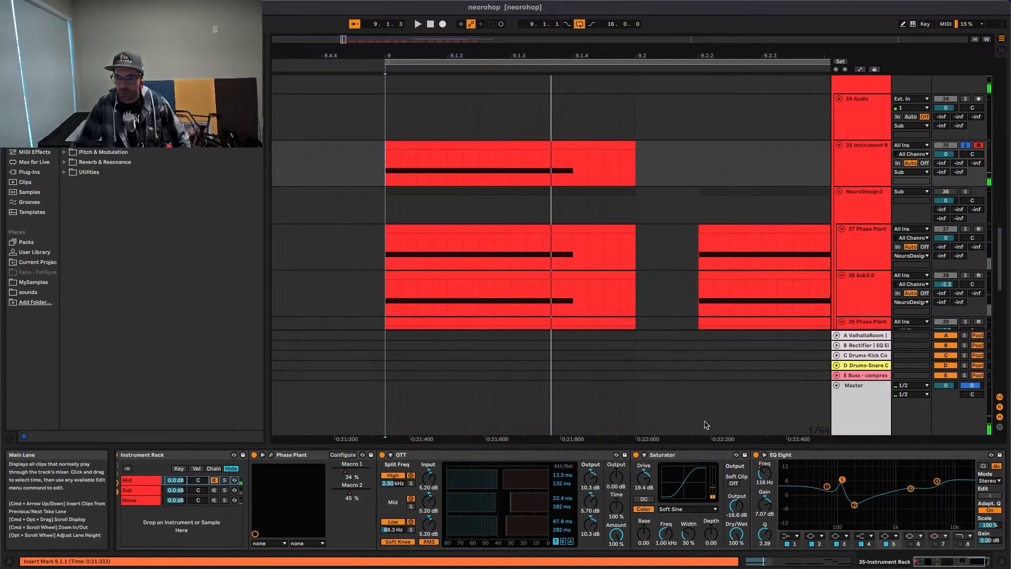
Add a Delay after EQ Eight in the Mid chain and switch both channels from Sync to Time mode
{"action": "scroll", "coordinate": [762, 492], "scroll_direction": "right", "scroll_amount": 3}
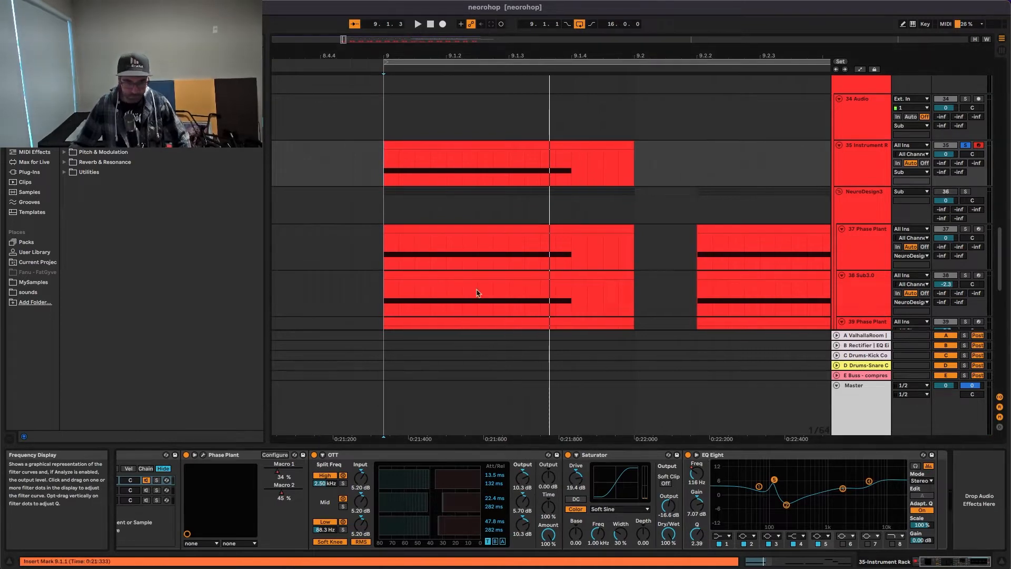
{"action": "scroll", "coordinate": [131, 184], "scroll_direction": "up", "scroll_amount": 2}
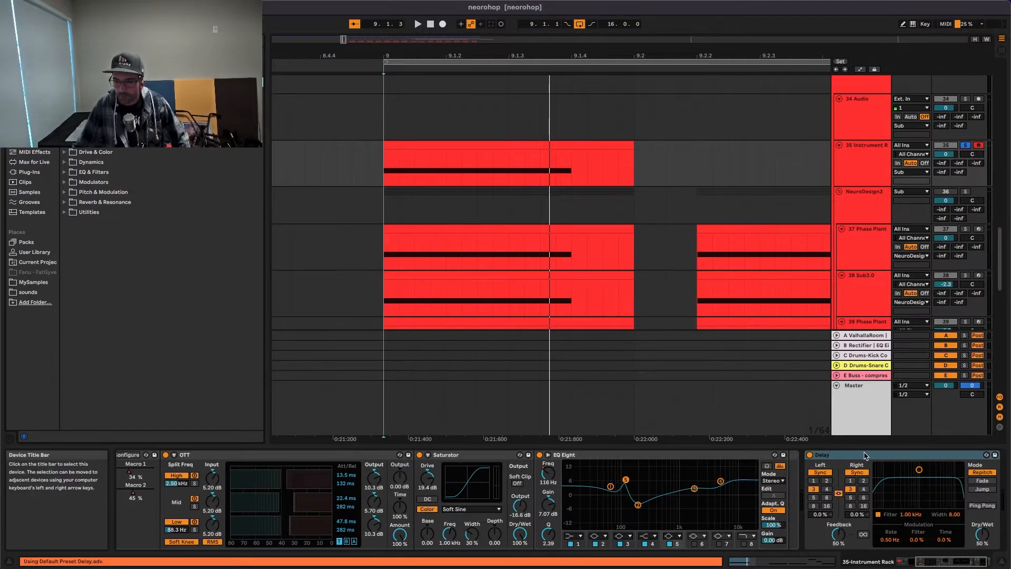
{"action": "left_click_drag", "start_coordinate": [824, 455], "coordinate": [786, 474]}
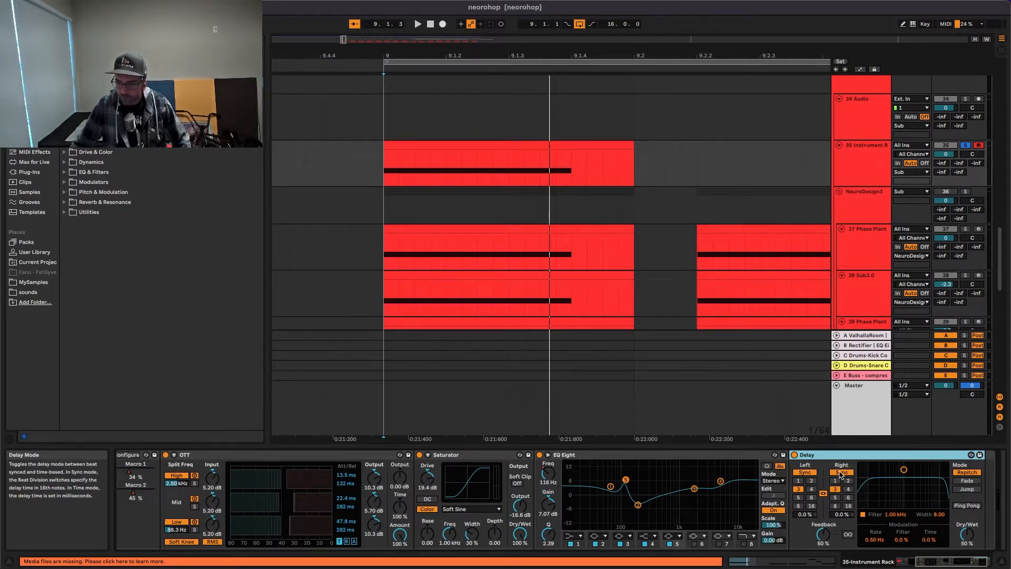
{"action": "left_click", "coordinate": [847, 473]}
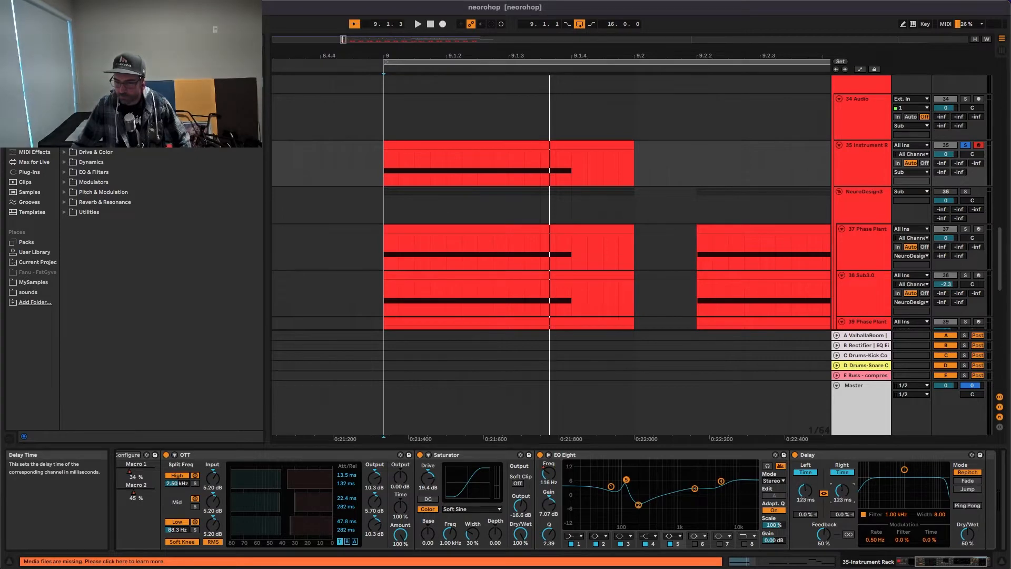
Shorten the Delay's left and right times to 2.25 ms while auditioning the clip
{"action": "key", "text": "space"}
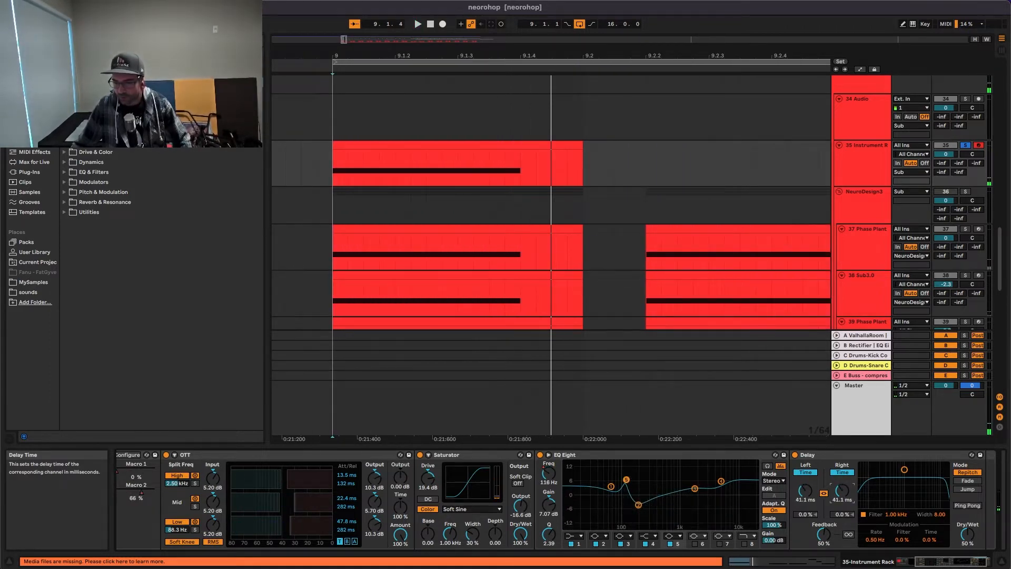
{"action": "key", "text": "space"}
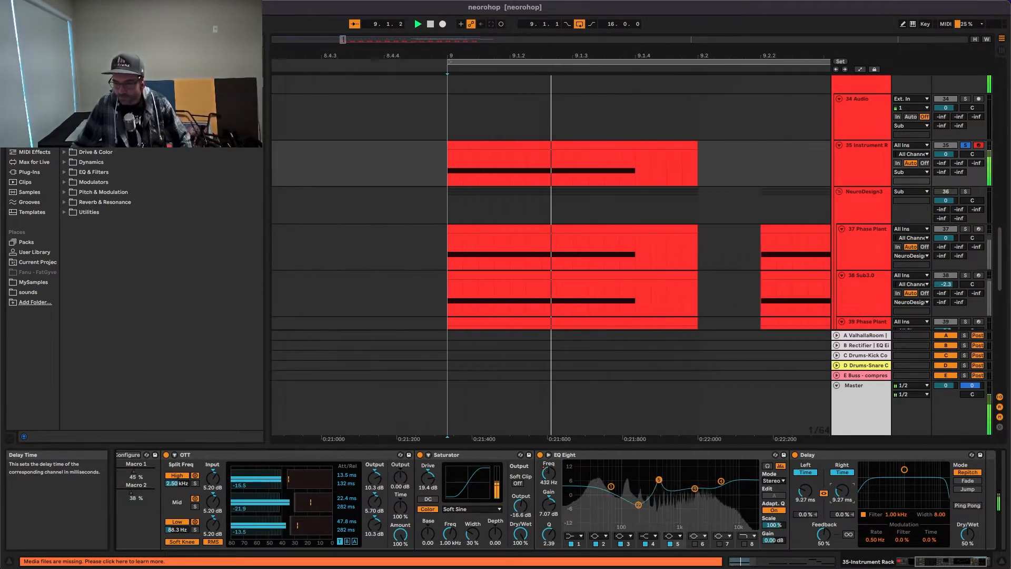
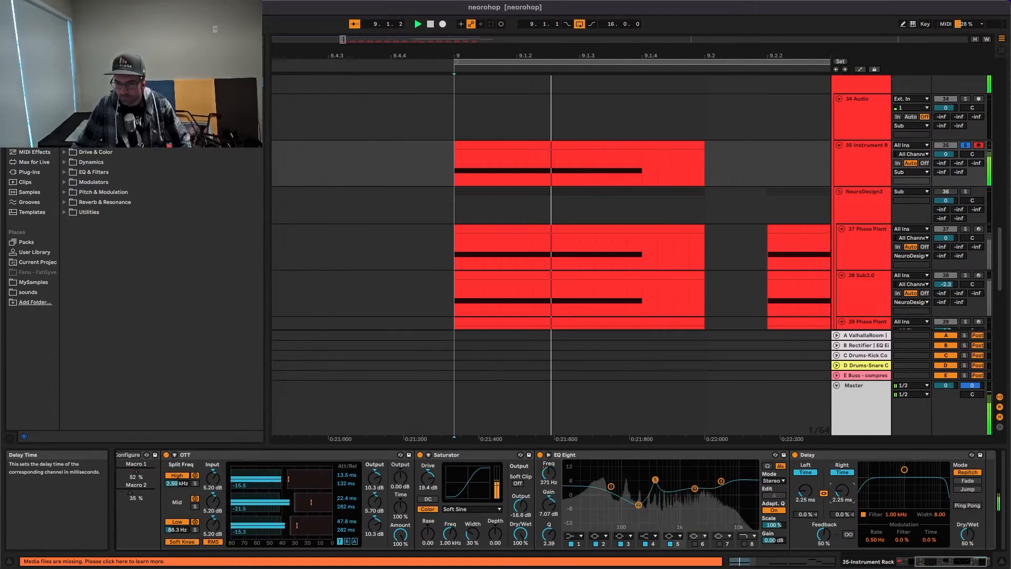
{"action": "key", "text": "space"}
Add FabFilter Pro-L 2 after the Delay with its default setting, close its window and audition the Mid chain
{"action": "left_click", "coordinate": [851, 457]}
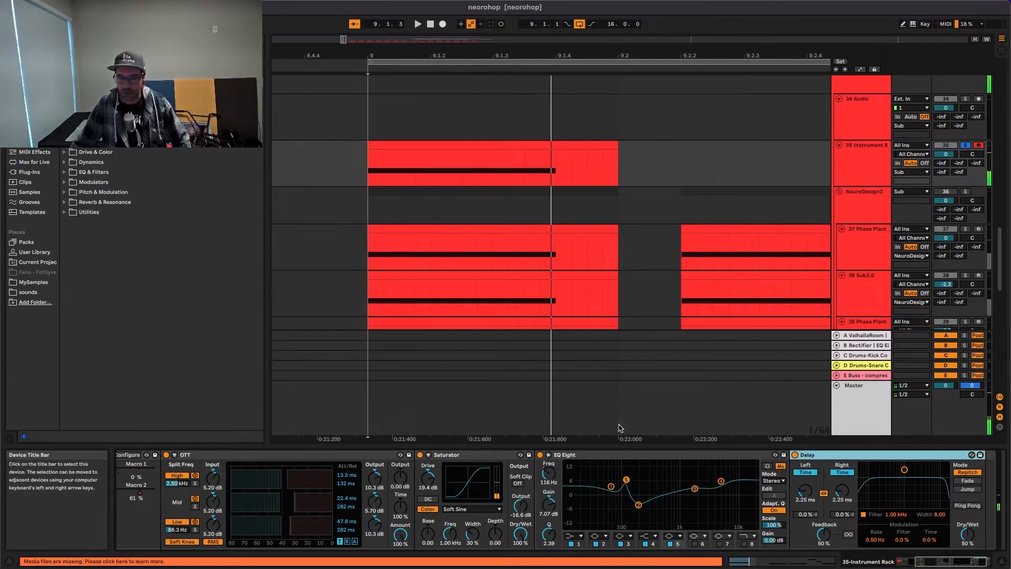
{"action": "left_click", "coordinate": [29, 173]}
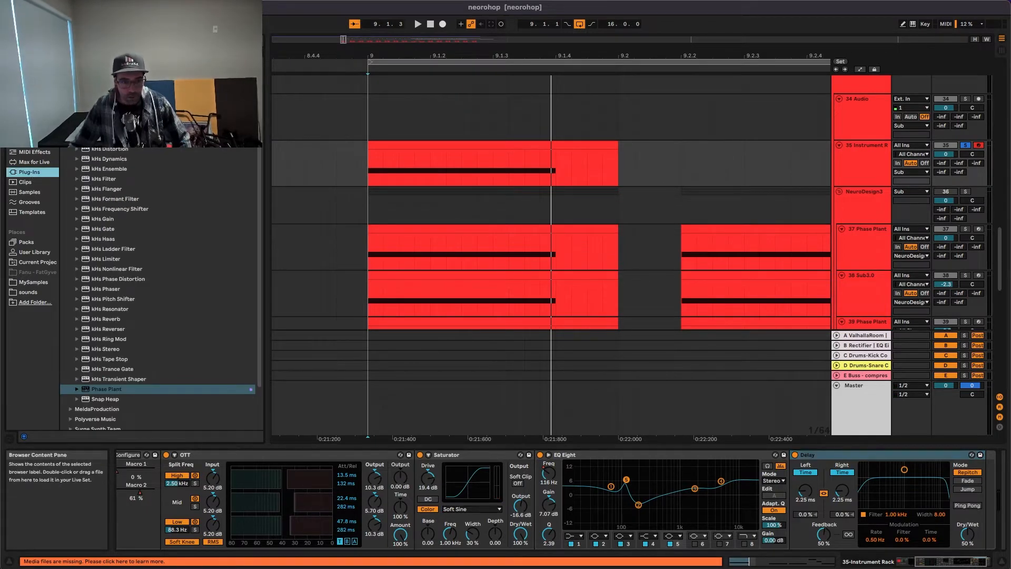
{"action": "left_click", "coordinate": [70, 79]}
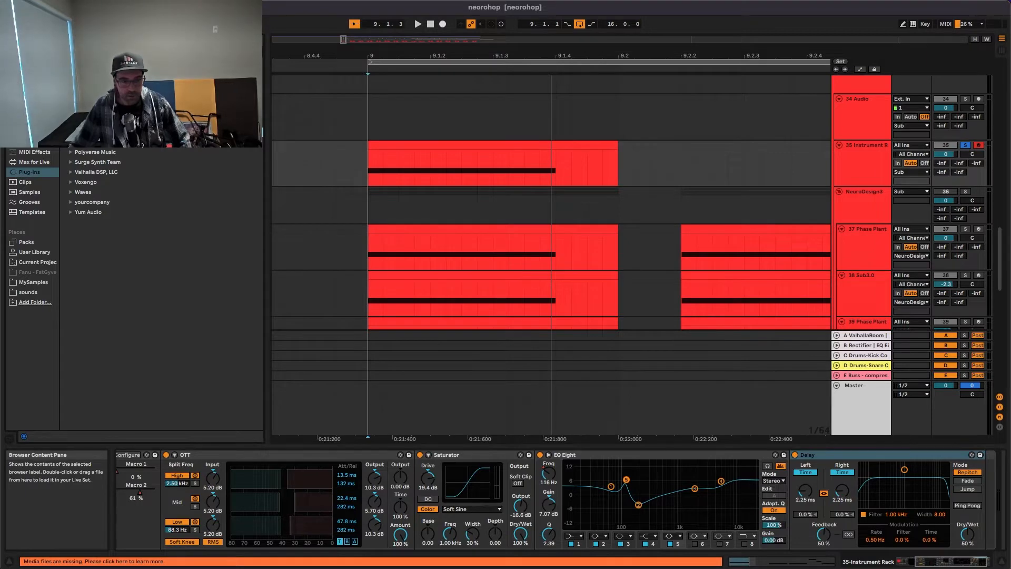
{"action": "scroll", "coordinate": [158, 211], "scroll_direction": "up", "scroll_amount": 2}
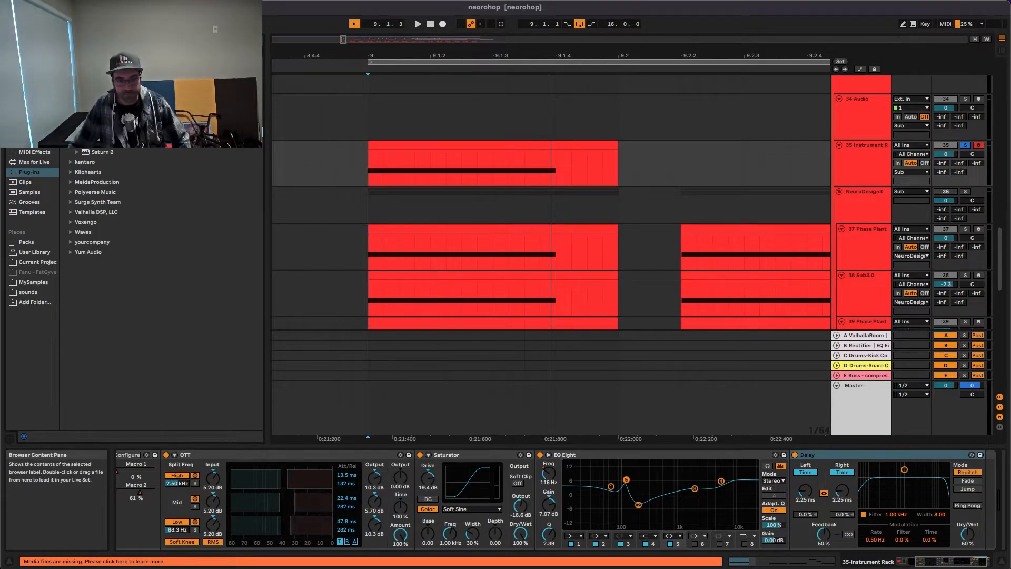
{"action": "left_click_drag", "start_coordinate": [965, 502], "coordinate": [974, 500]}
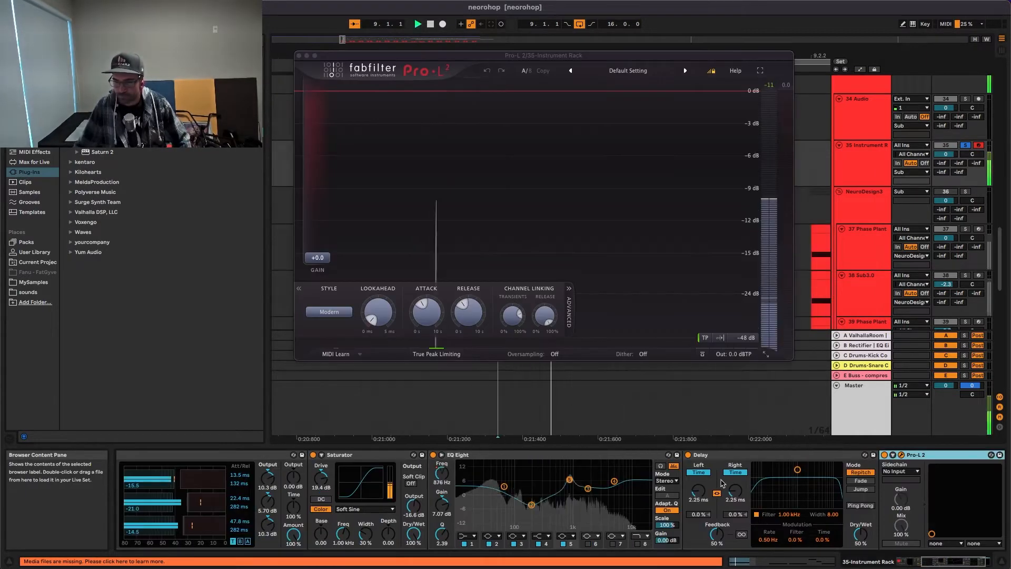
{"action": "key", "text": "space"}
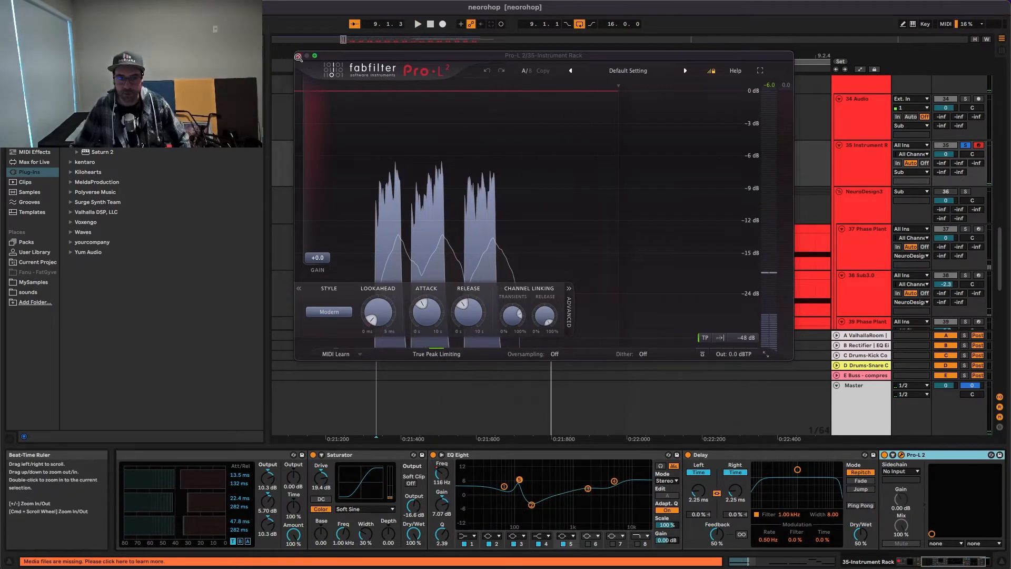
{"action": "left_click", "coordinate": [299, 55]}
{"action": "key", "text": "space"}
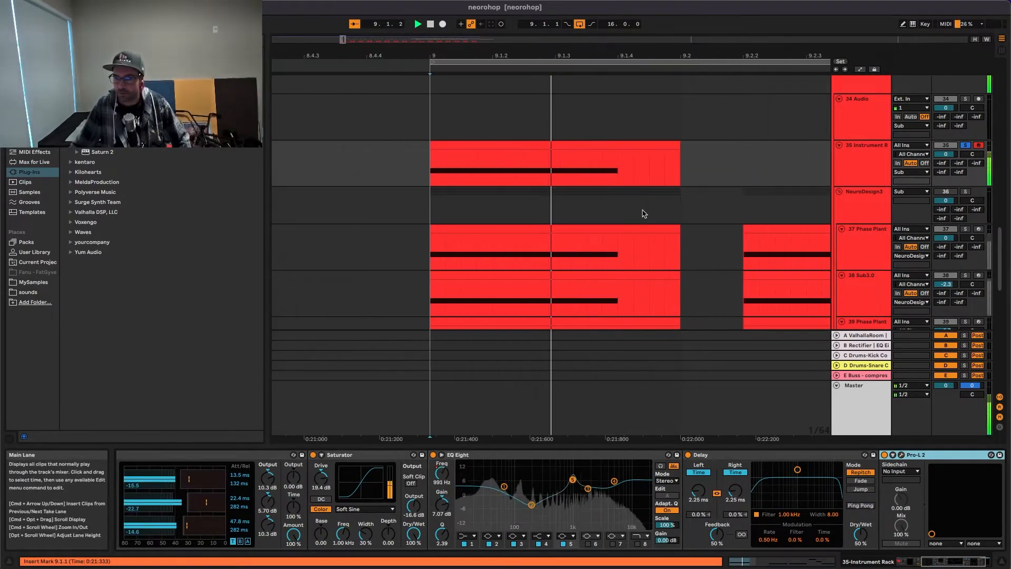
{"action": "key", "text": "space"}
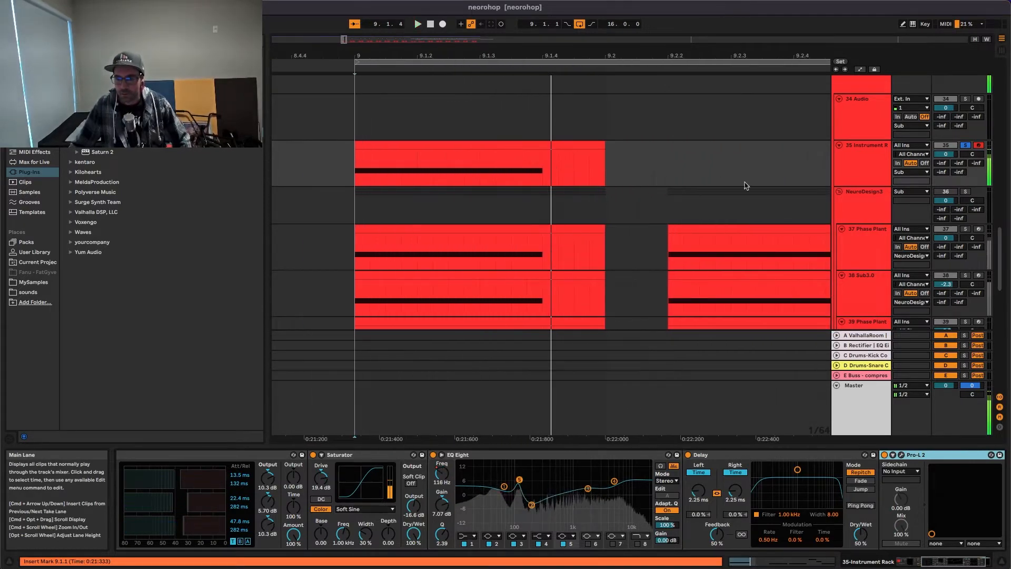
Reactivate the rack's Sub and Noise chains and audition them together with the Mid chain
{"action": "left_click", "coordinate": [863, 158]}
{"action": "scroll", "coordinate": [331, 493], "scroll_direction": "left", "scroll_amount": 10}
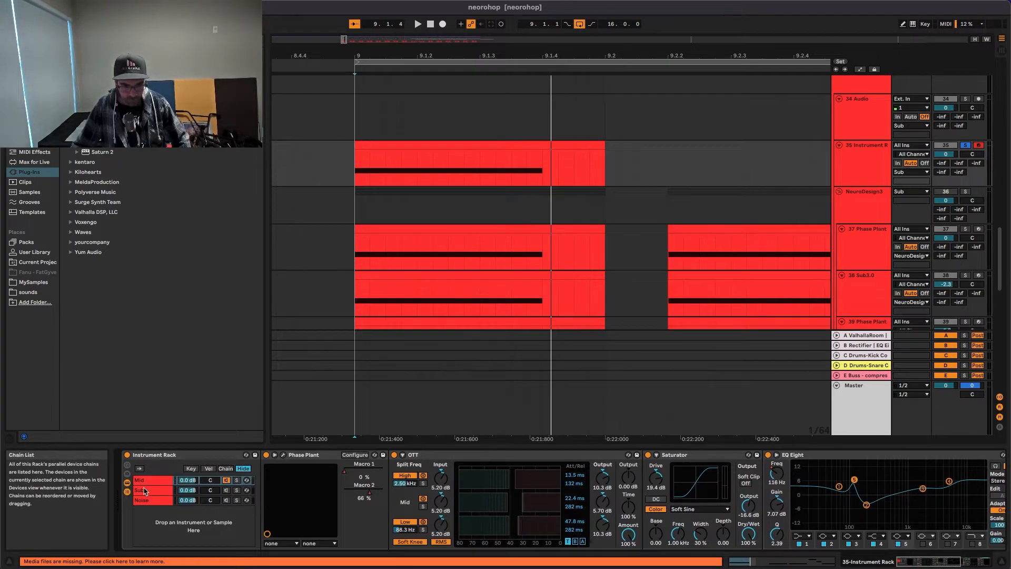
{"action": "left_click", "coordinate": [146, 490]}
{"action": "left_click", "coordinate": [146, 499]}
{"action": "left_click", "coordinate": [151, 491]}
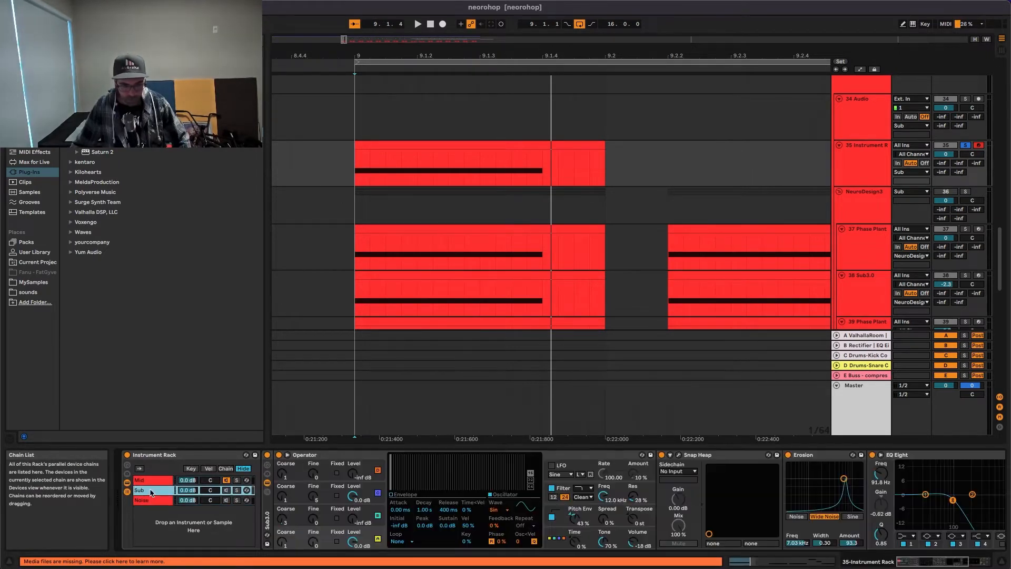
{"action": "left_click", "coordinate": [226, 501]}
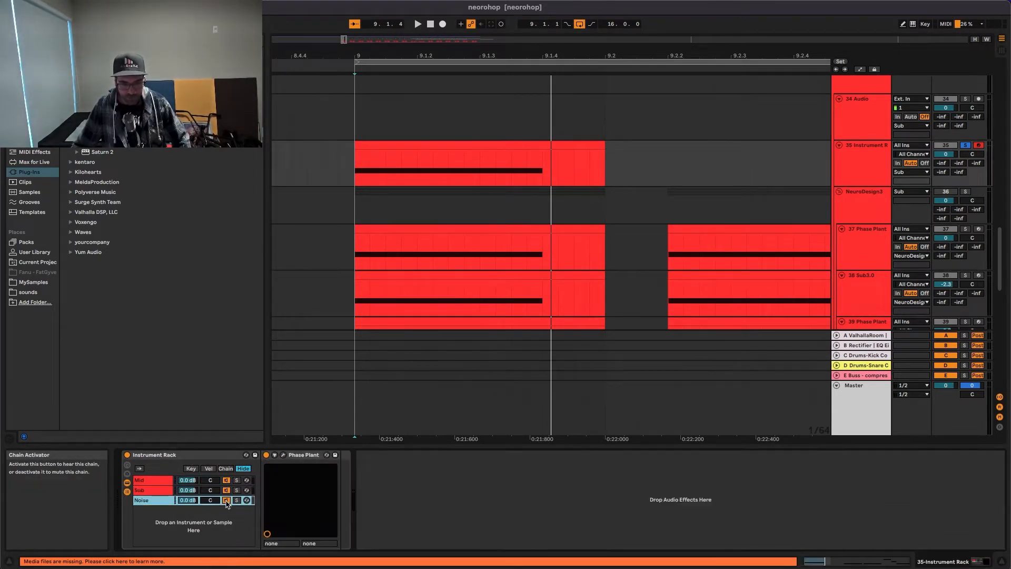
{"action": "left_click", "coordinate": [149, 492]}
{"action": "key", "text": "space"}
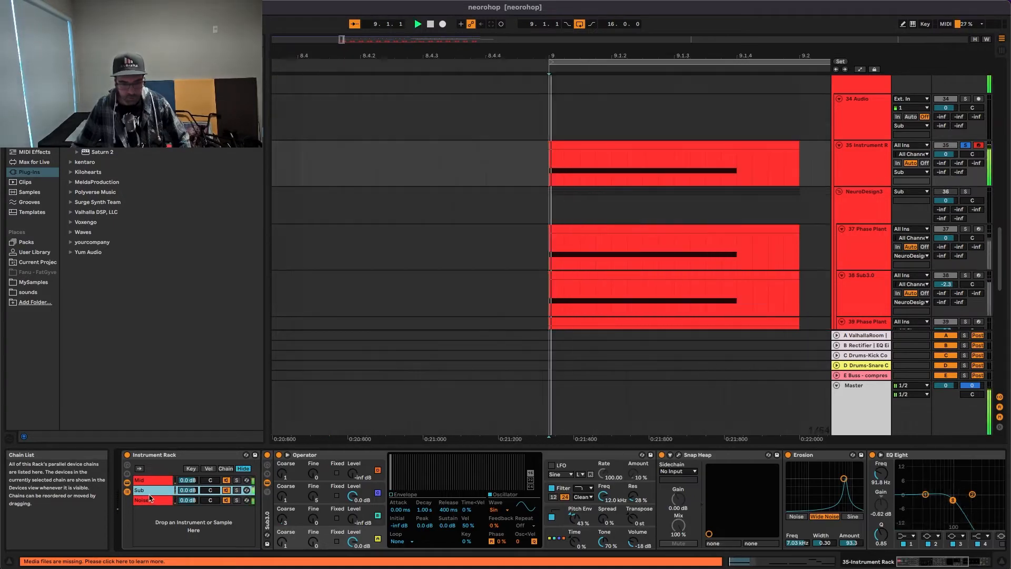
{"action": "key", "text": "space"}
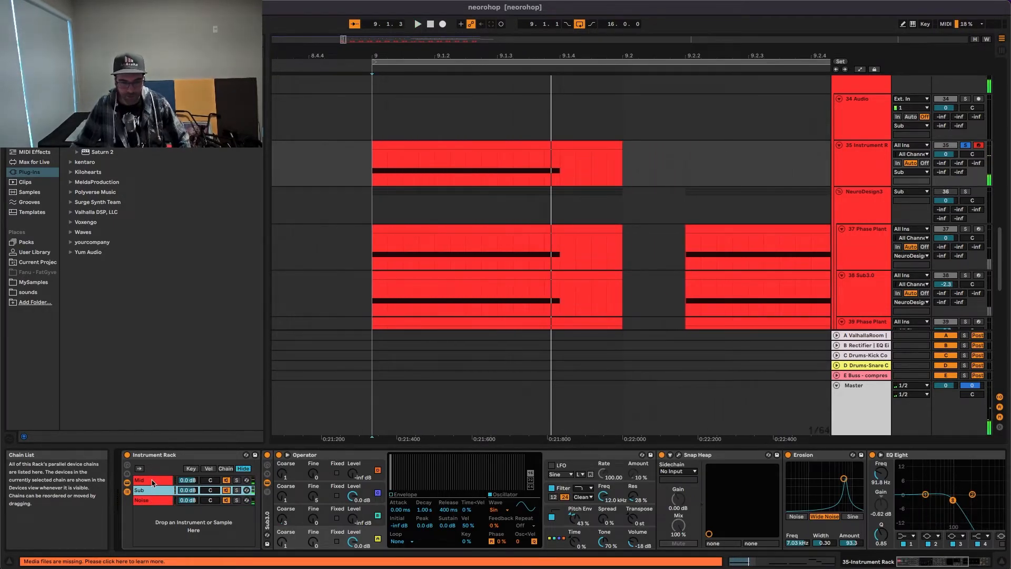
Step through the devices of the Mid, Sub and Noise chains, ending on the Sub chain
{"action": "left_click", "coordinate": [150, 480]}
{"action": "left_click", "coordinate": [151, 490]}
{"action": "left_click", "coordinate": [153, 500]}
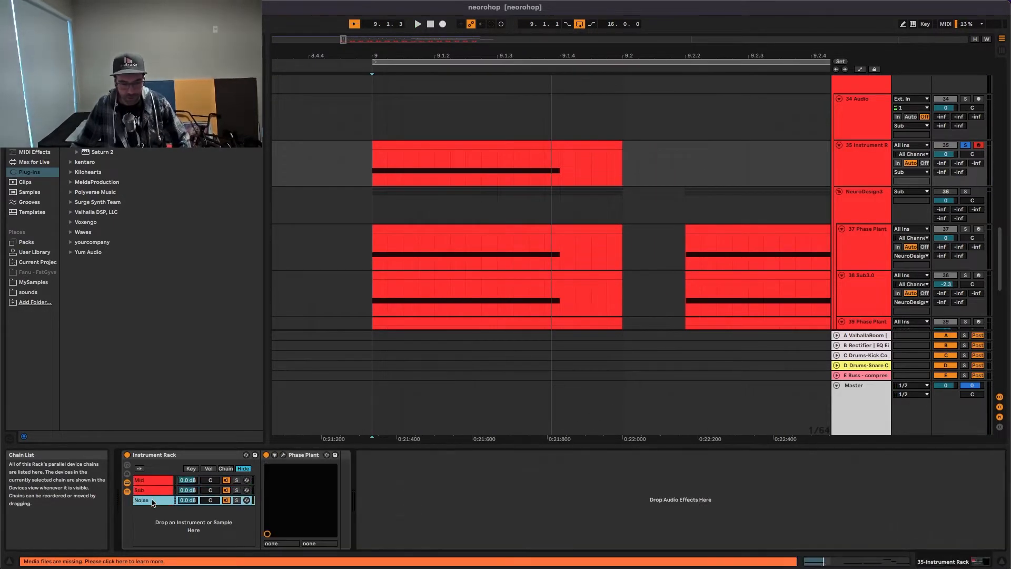
{"action": "left_click", "coordinate": [155, 490]}
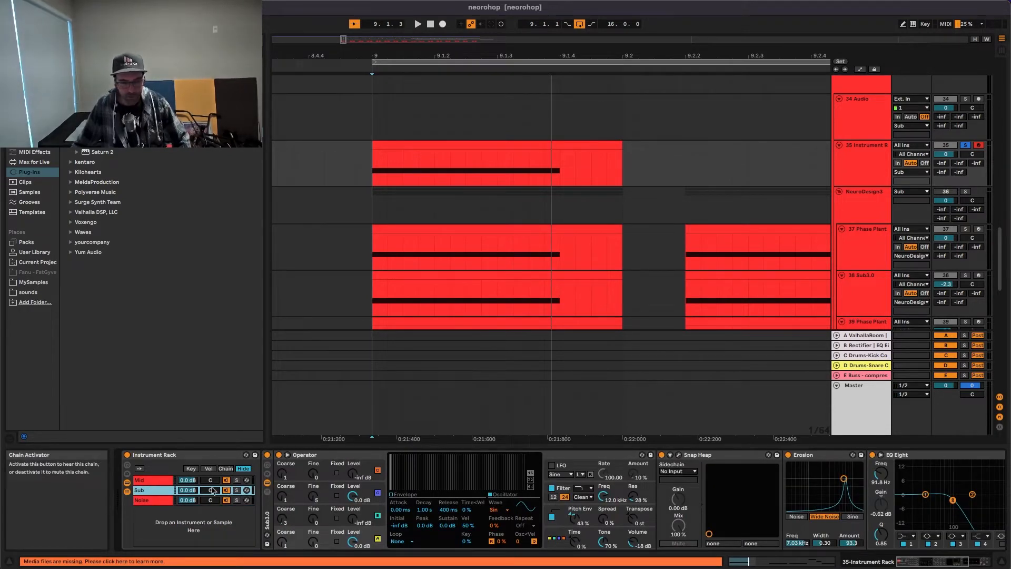
Add an Auto Filter after the Instrument Rack and switch it to the notch filter type
{"action": "left_click", "coordinate": [160, 501]}
{"action": "left_click", "coordinate": [707, 141]}
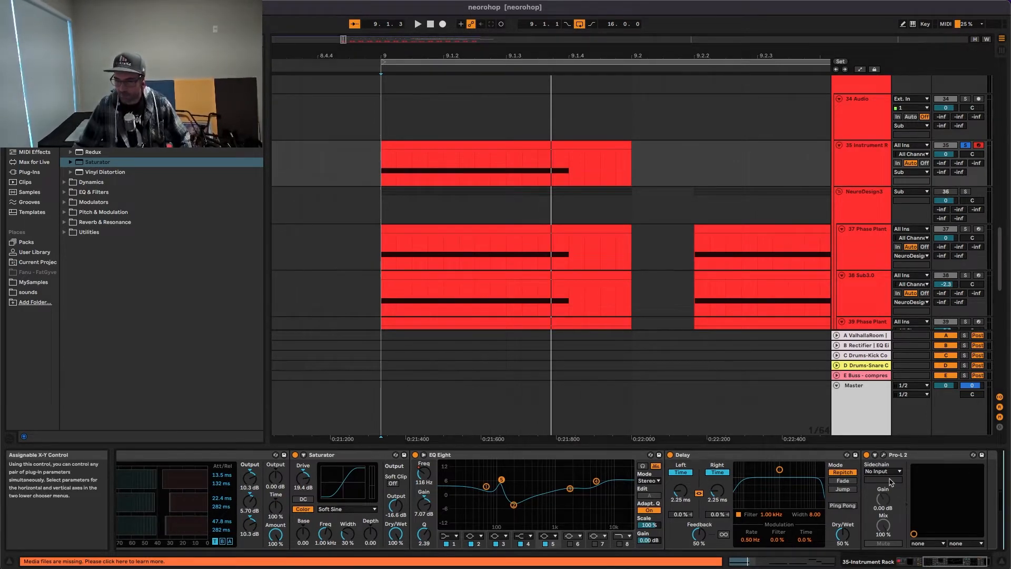
{"action": "scroll", "coordinate": [464, 480], "scroll_direction": "left", "scroll_amount": 10}
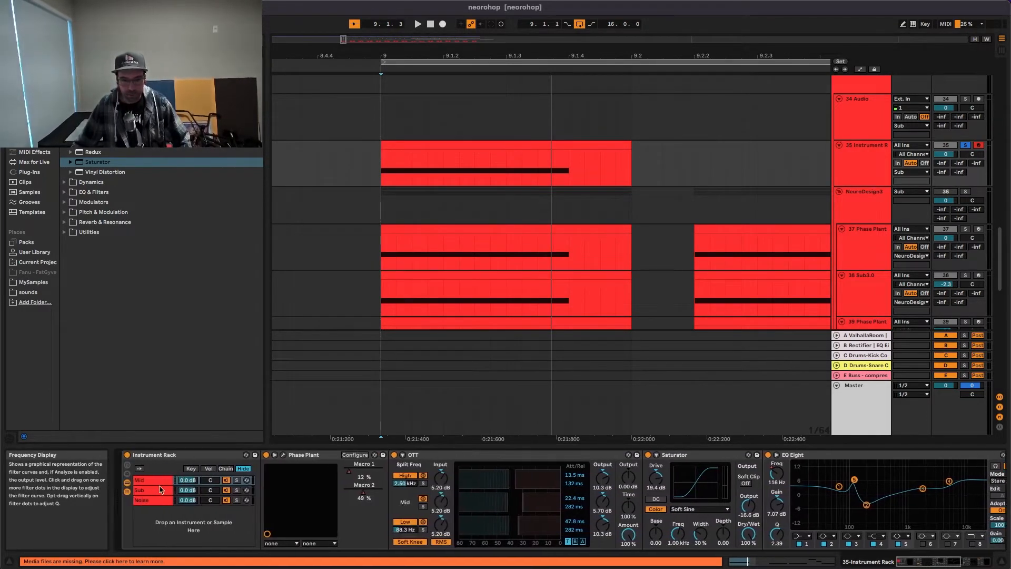
{"action": "scroll", "coordinate": [468, 480], "scroll_direction": "right", "scroll_amount": 10}
{"action": "scroll", "coordinate": [968, 483], "scroll_direction": "left", "scroll_amount": 2}
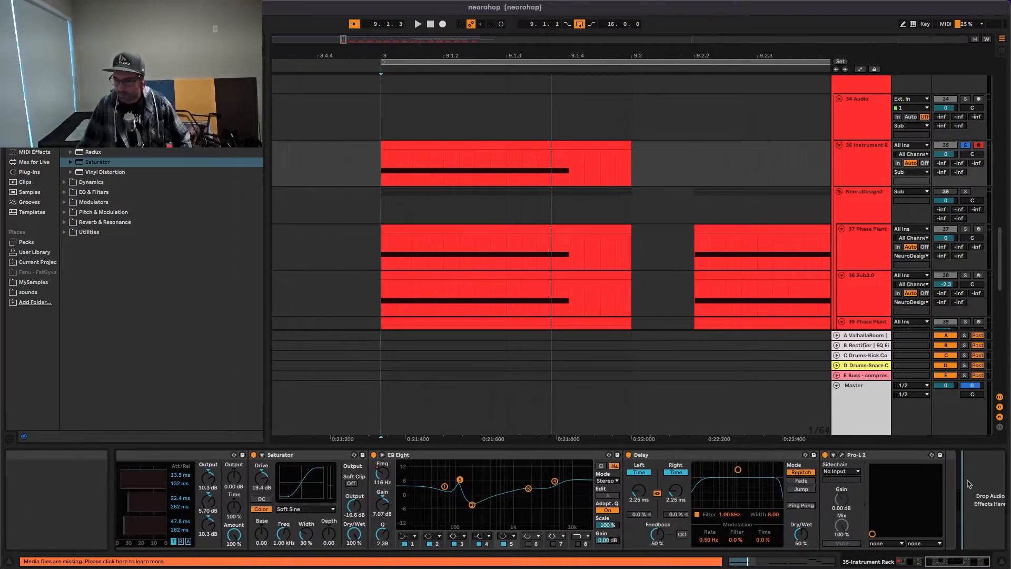
{"action": "scroll", "coordinate": [973, 490], "scroll_direction": "right", "scroll_amount": 2}
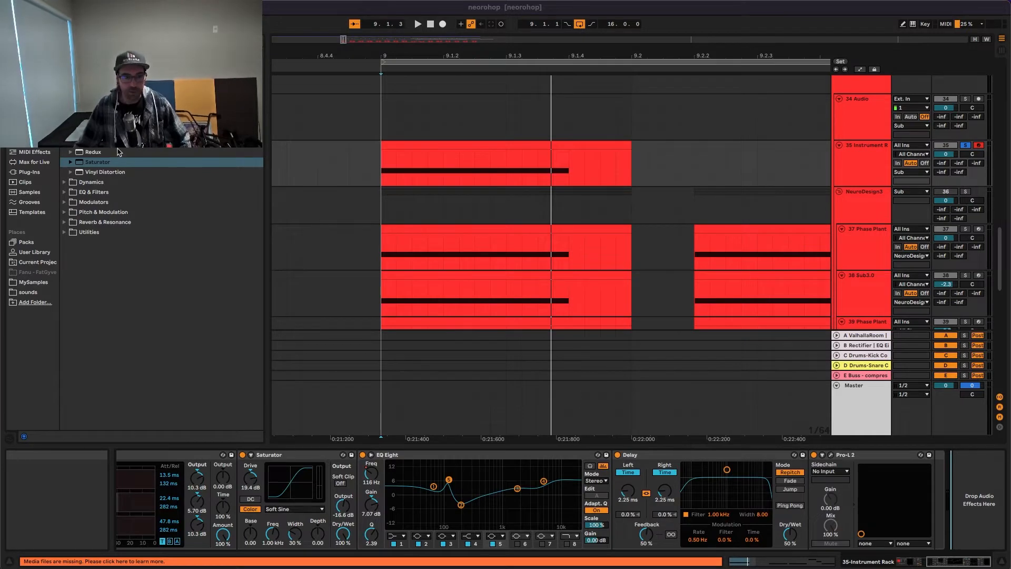
{"action": "left_click", "coordinate": [35, 141]}
{"action": "left_click", "coordinate": [65, 81]}
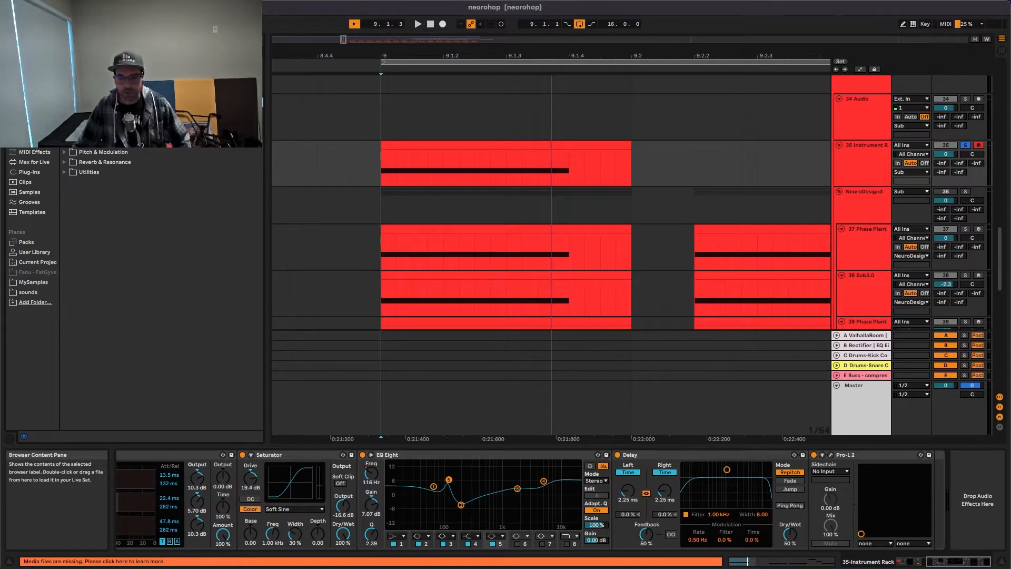
{"action": "left_click_drag", "start_coordinate": [830, 400], "coordinate": [973, 474]}
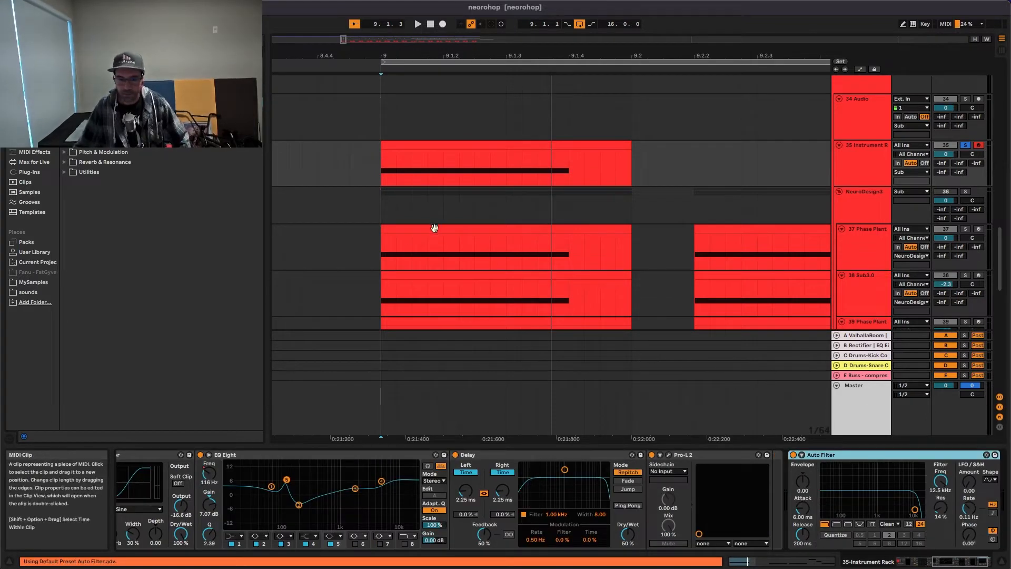
{"action": "left_click", "coordinate": [859, 524]}
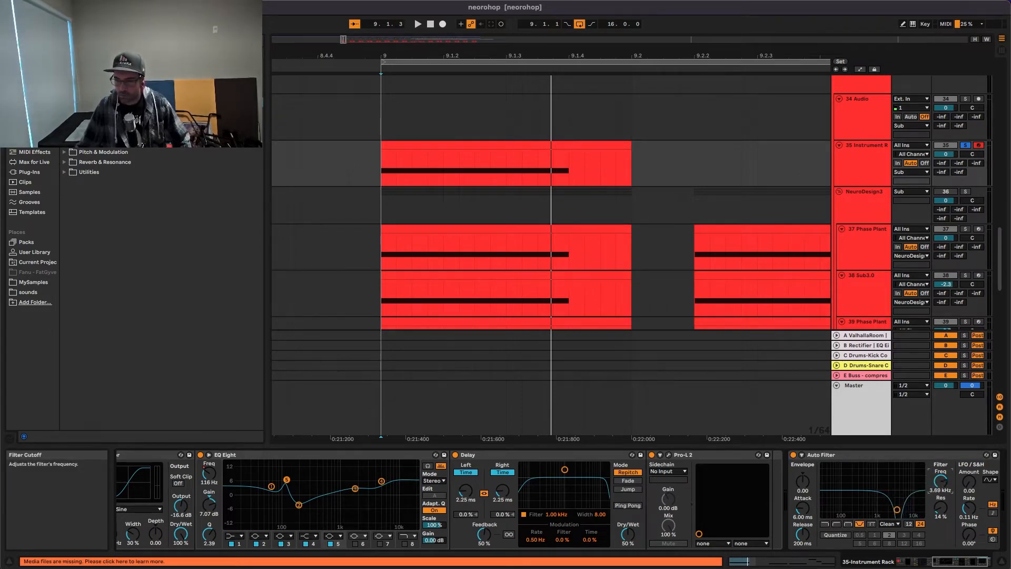
Sweep the Auto Filter's notch cutoff while auditioning the clip, ending at 293 Hz
{"action": "key", "text": "space"}
{"action": "mouse_move", "coordinate": [940, 481]}
{"action": "left_mouse_down"}
{"action": "mouse_move", "coordinate": [940, 502]}
{"action": "mouse_move", "coordinate": [940, 494]}
{"action": "left_mouse_up"}
{"action": "key", "text": "space"}
{"action": "key", "text": "space"}
{"action": "key", "text": "space"}
{"action": "key", "text": "space"}
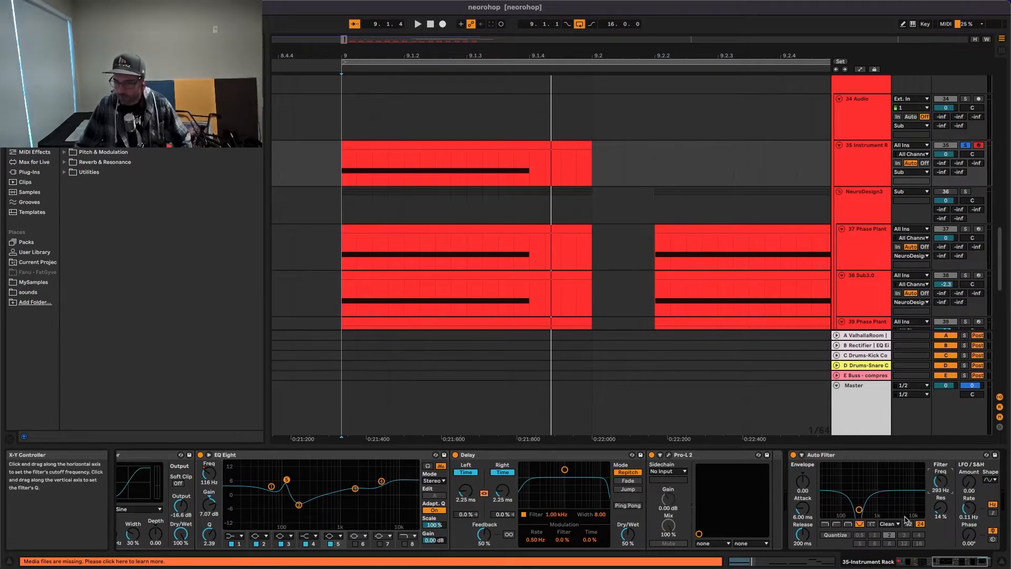
Change the Auto Filter's circuit to OSR and set its drive to 3.81 dB during playback
{"action": "left_click", "coordinate": [889, 523]}
{"action": "left_click", "coordinate": [888, 542]}
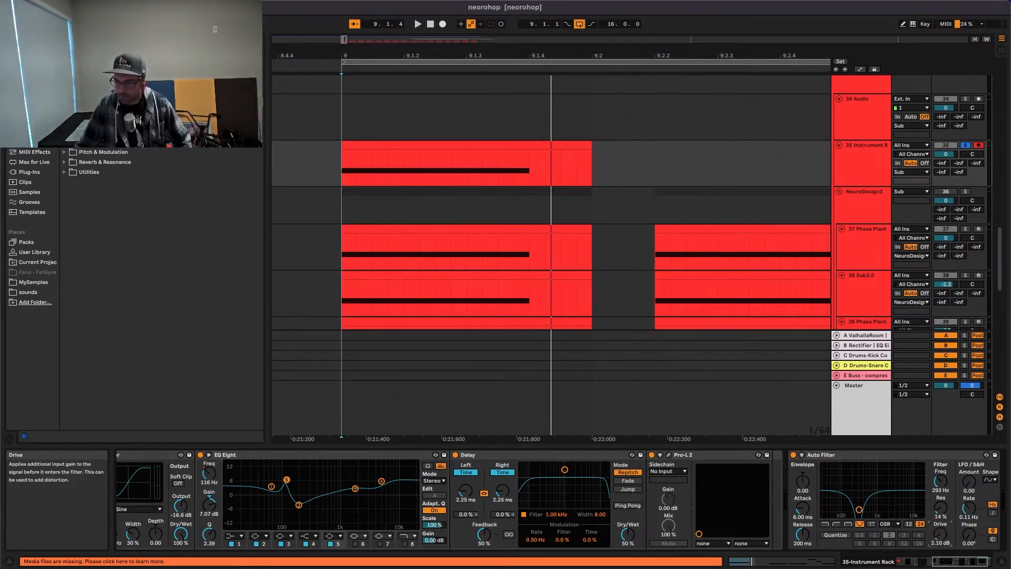
{"action": "key", "text": "space"}
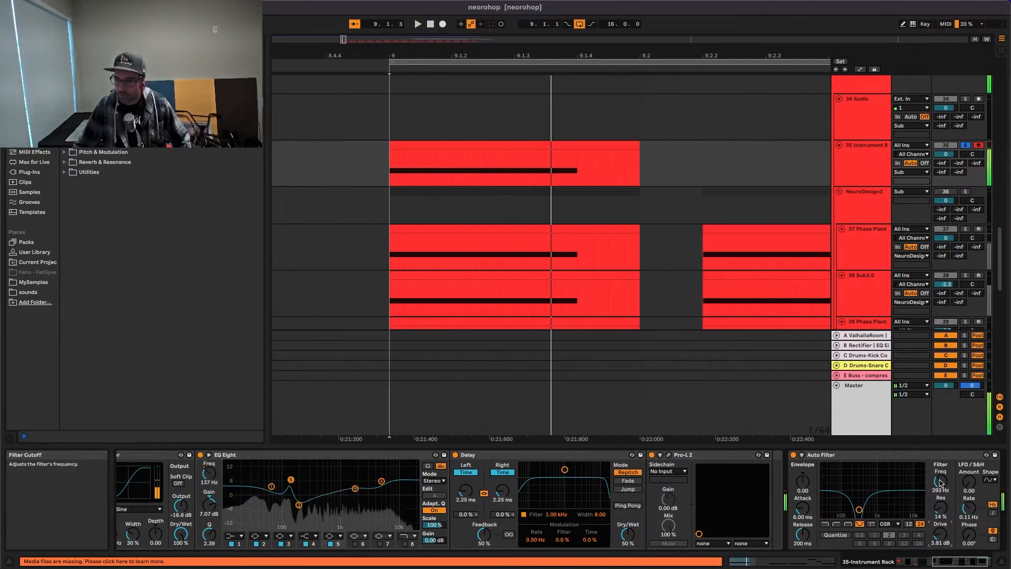
Sweep the OSR notch's cutoff over repeated playback of the clip, leaving it at 362 Hz
{"action": "left_click_drag", "start_coordinate": [940, 481], "coordinate": [940, 519]}
{"action": "key", "text": "space"}
{"action": "key", "text": "space"}
{"action": "key", "text": "space"}
{"action": "key", "text": "space"}
{"action": "key", "text": "space"}
{"action": "key", "text": "space"}
{"action": "key", "text": "space"}
{"action": "key", "text": "space"}
{"action": "key", "text": "space"}
{"action": "key", "text": "space"}
{"action": "key", "text": "space"}
{"action": "key", "text": "space"}
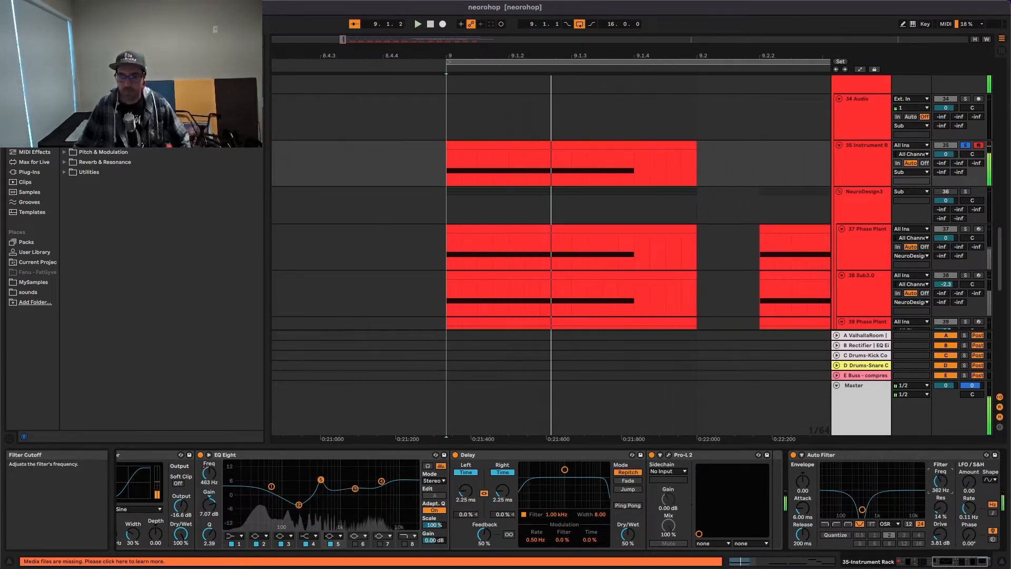
Automate the Auto Filter's frequency over the Instrument Rack clip from a 297 Hz baseline to a 4.32 kHz peak, and audition it
{"action": "key", "text": "a"}
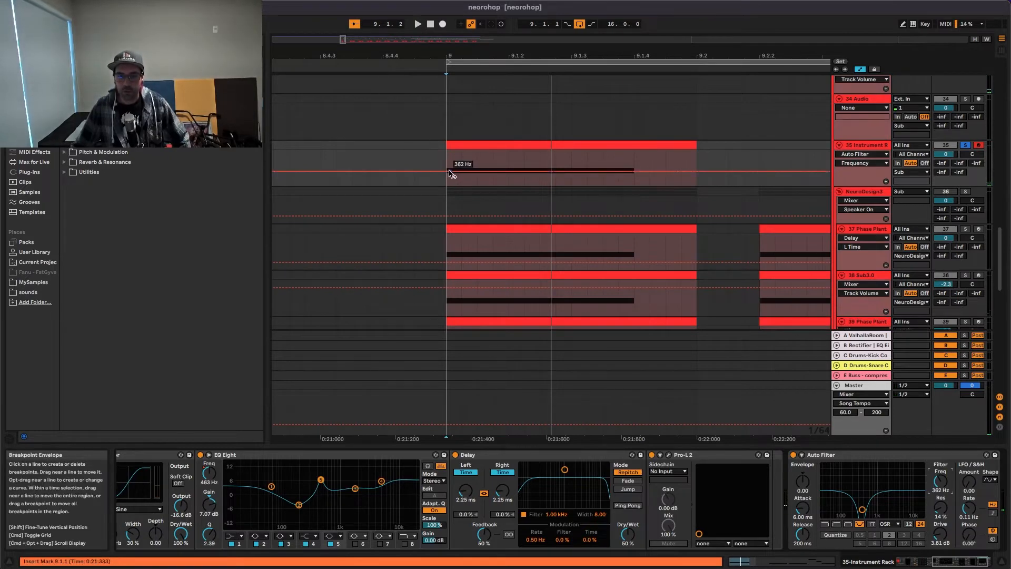
{"action": "left_click_drag", "start_coordinate": [446, 174], "coordinate": [446, 172]}
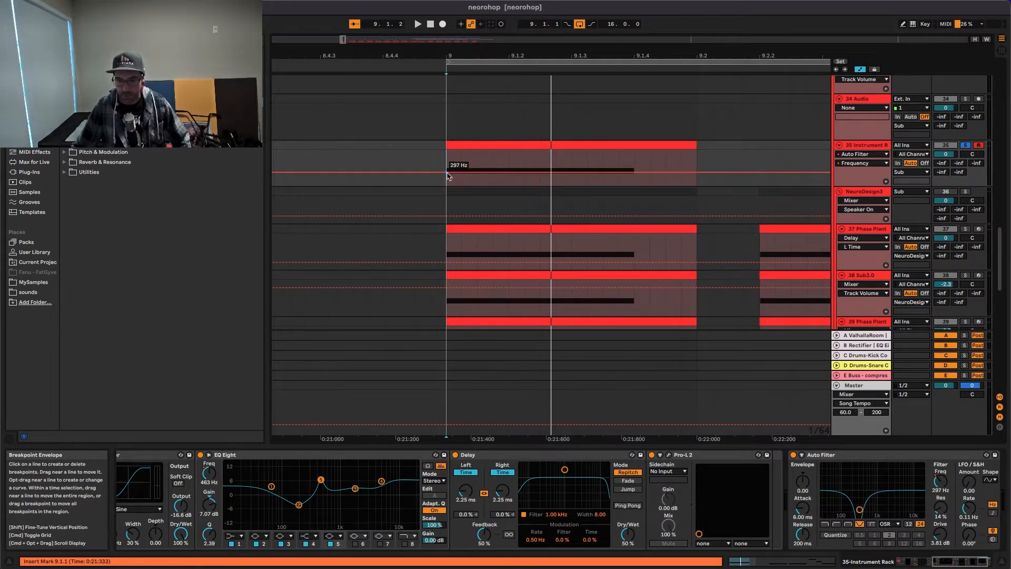
{"action": "left_click", "coordinate": [482, 172]}
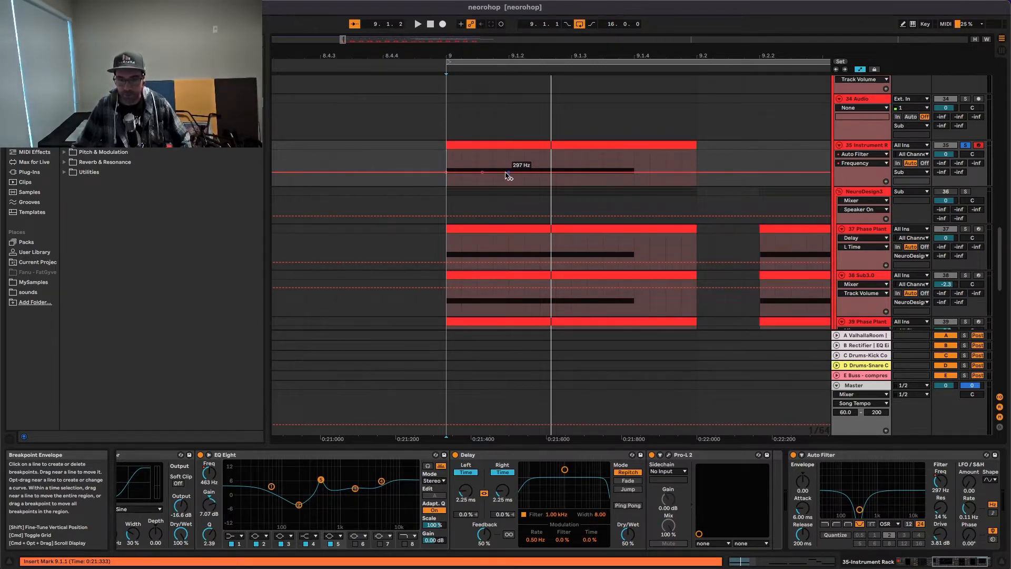
{"action": "left_click", "coordinate": [509, 172]}
{"action": "left_click", "coordinate": [561, 172]}
{"action": "left_click", "coordinate": [617, 172]}
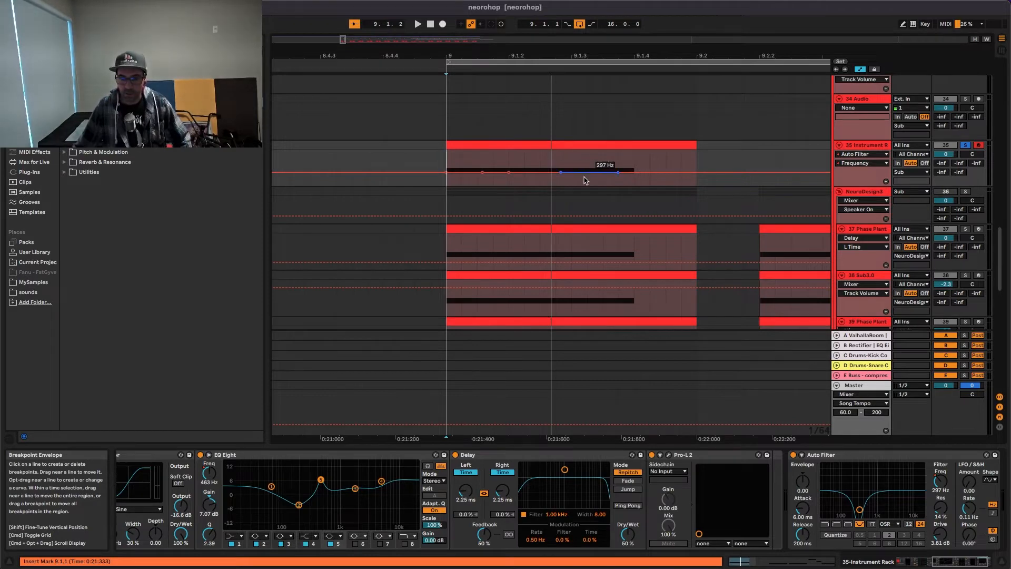
{"action": "left_click_drag", "start_coordinate": [561, 172], "coordinate": [560, 158]}
{"action": "key", "text": "space"}
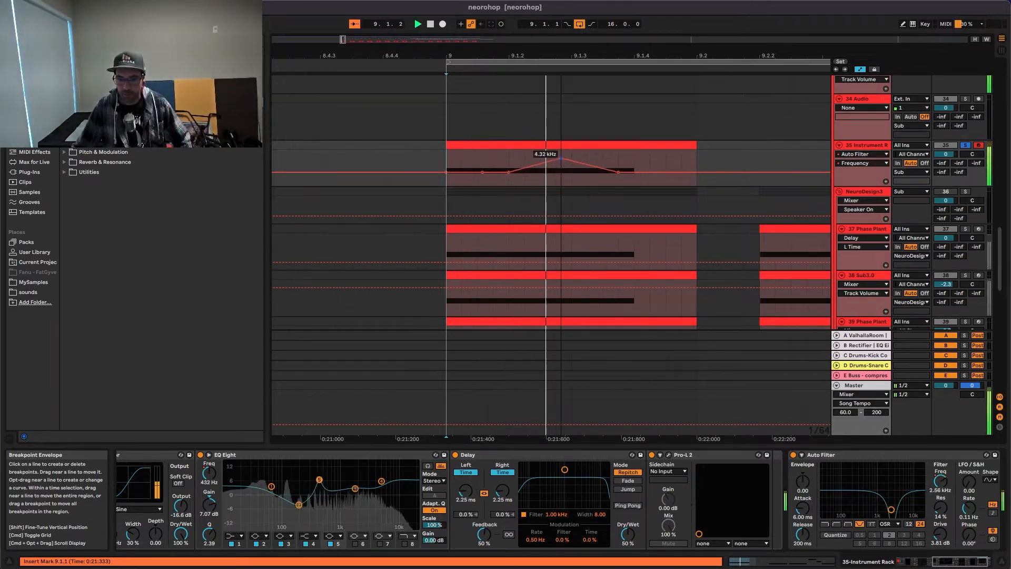
{"action": "key", "text": "space"}
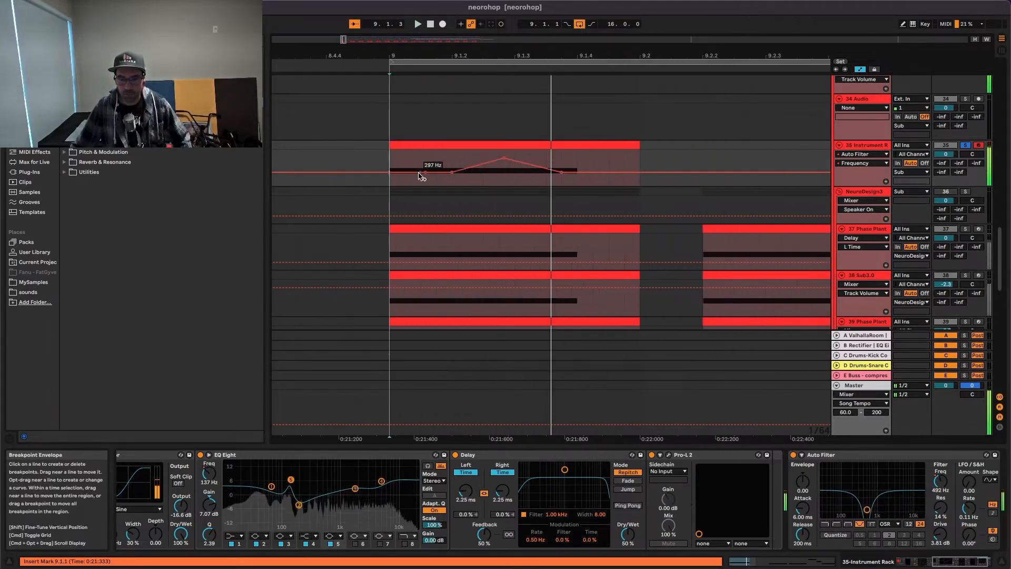
Add a smaller 725 Hz peak to the filter automation near the clip's start, audition it and hide the automation
{"action": "left_click_drag", "start_coordinate": [425, 173], "coordinate": [425, 168]}
{"action": "key", "text": "space"}
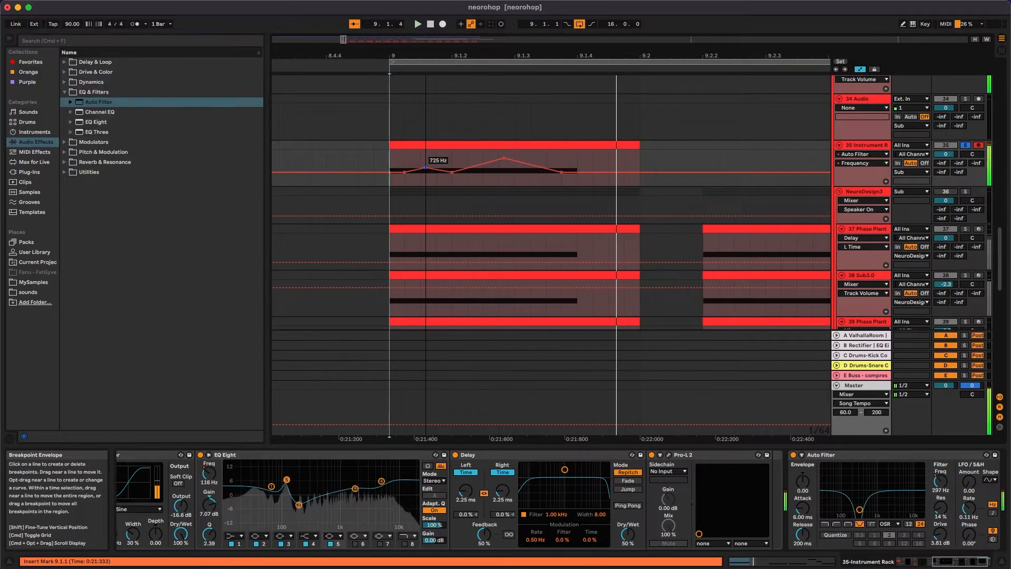
{"action": "scroll", "coordinate": [591, 184], "scroll_direction": "left", "scroll_amount": 3}
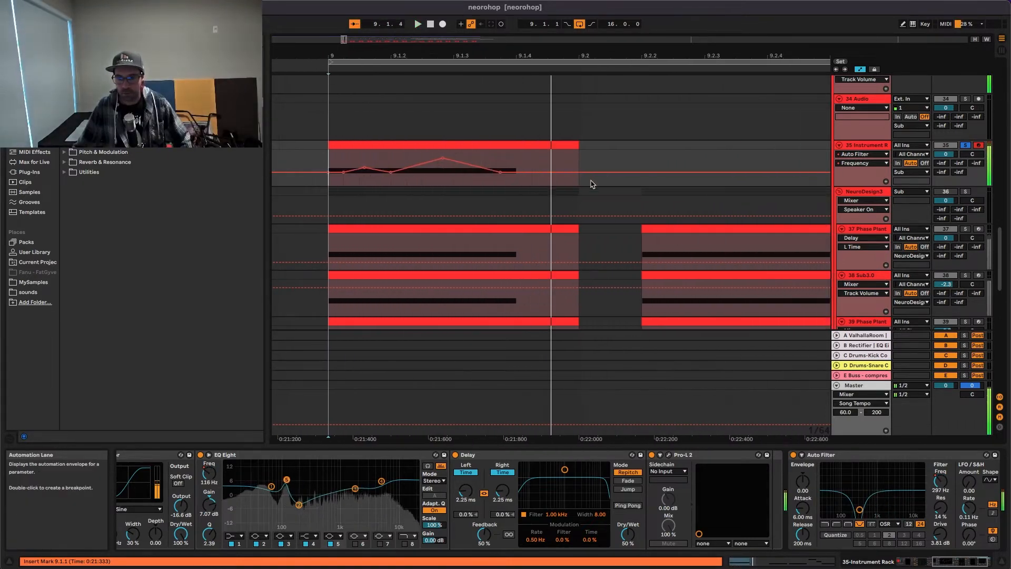
{"action": "key", "text": "space"}
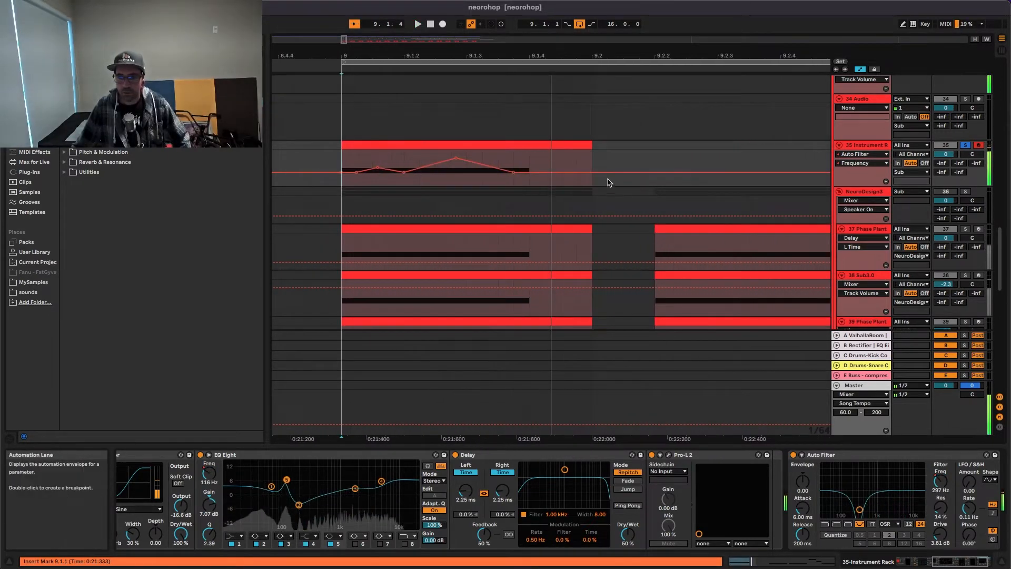
{"action": "key", "text": "a"}
Add a Saturator after the Auto Filter at the end of the track's device chain
{"action": "scroll", "coordinate": [868, 475], "scroll_direction": "right", "scroll_amount": 2}
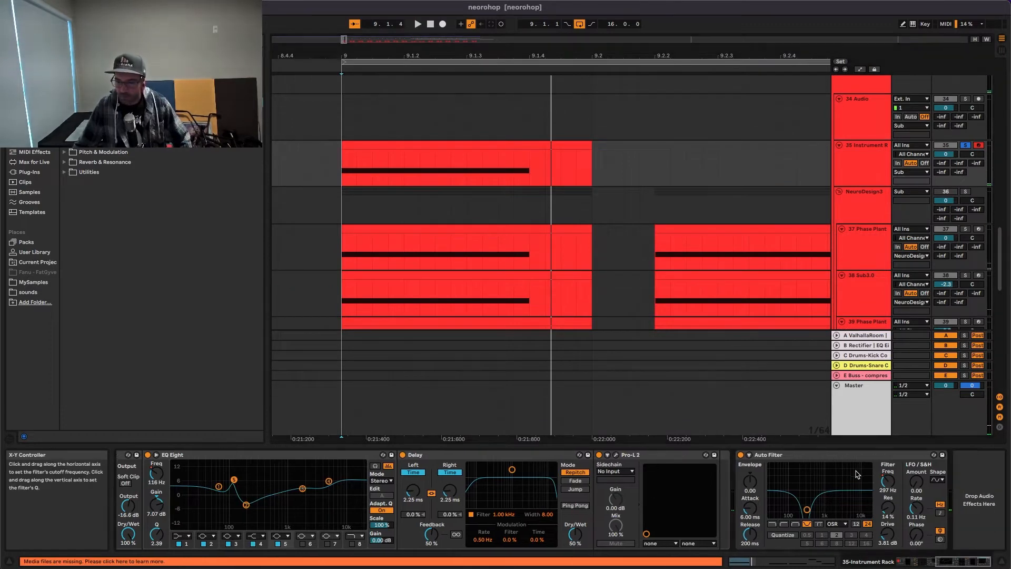
{"action": "scroll", "coordinate": [421, 316], "scroll_direction": "right", "scroll_amount": 1}
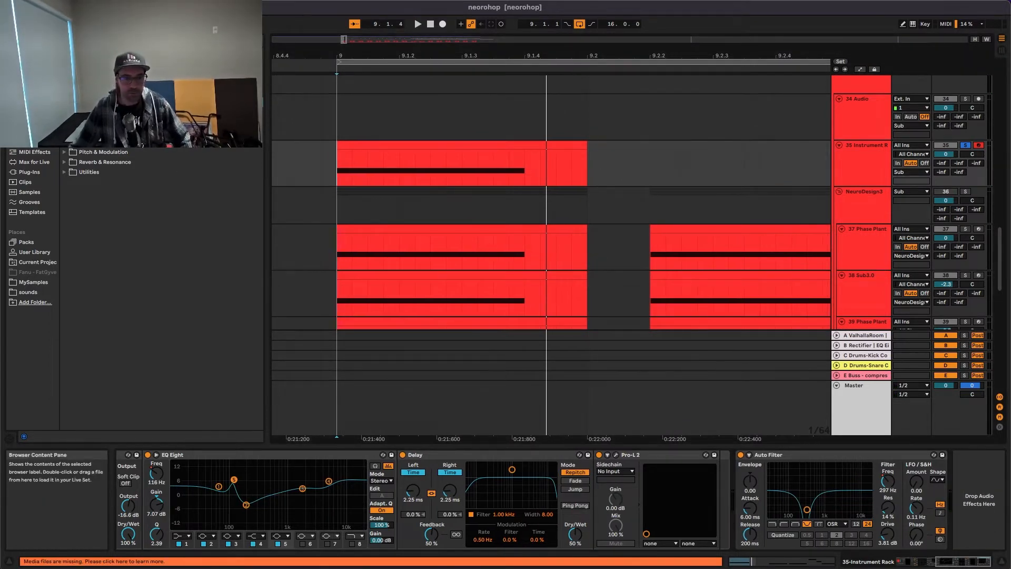
{"action": "scroll", "coordinate": [158, 211], "scroll_direction": "up", "scroll_amount": 3}
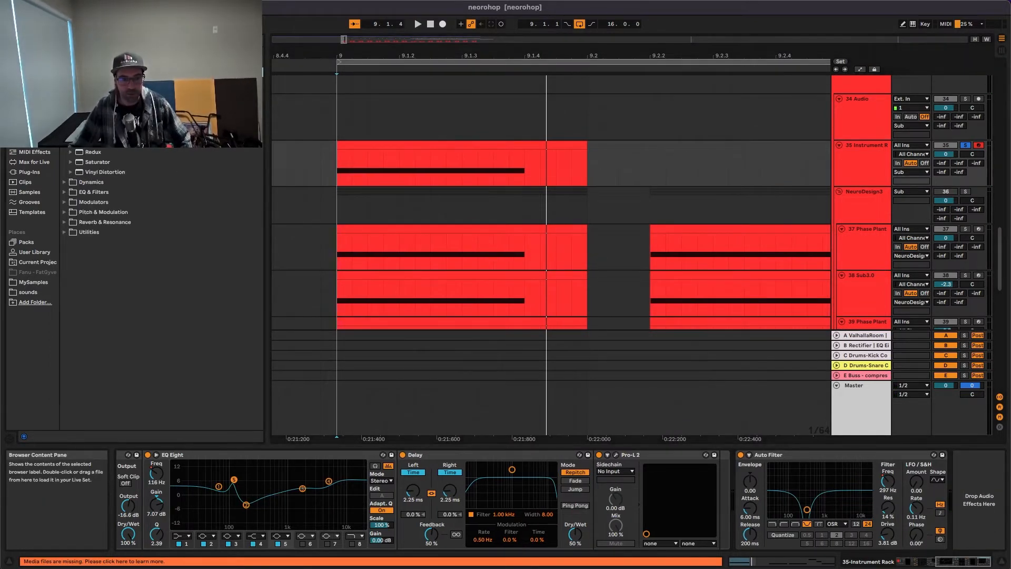
{"action": "left_click", "coordinate": [91, 163]}
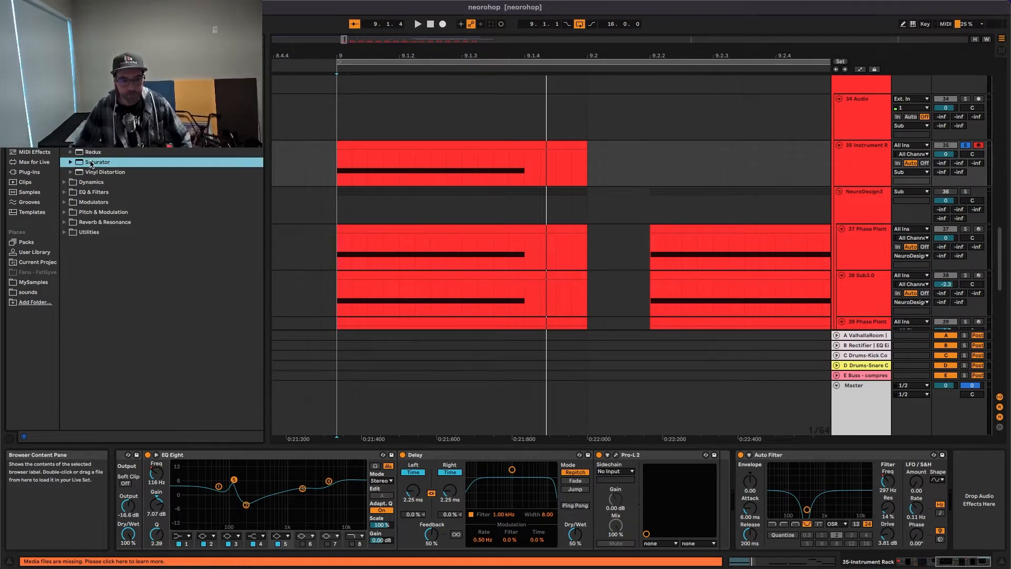
{"action": "left_click_drag", "start_coordinate": [105, 164], "coordinate": [966, 487]}
Set the new Saturator's curve to Soft Sine and lower its output to -17.4 dB while playing the clip
{"action": "left_click", "coordinate": [868, 509]}
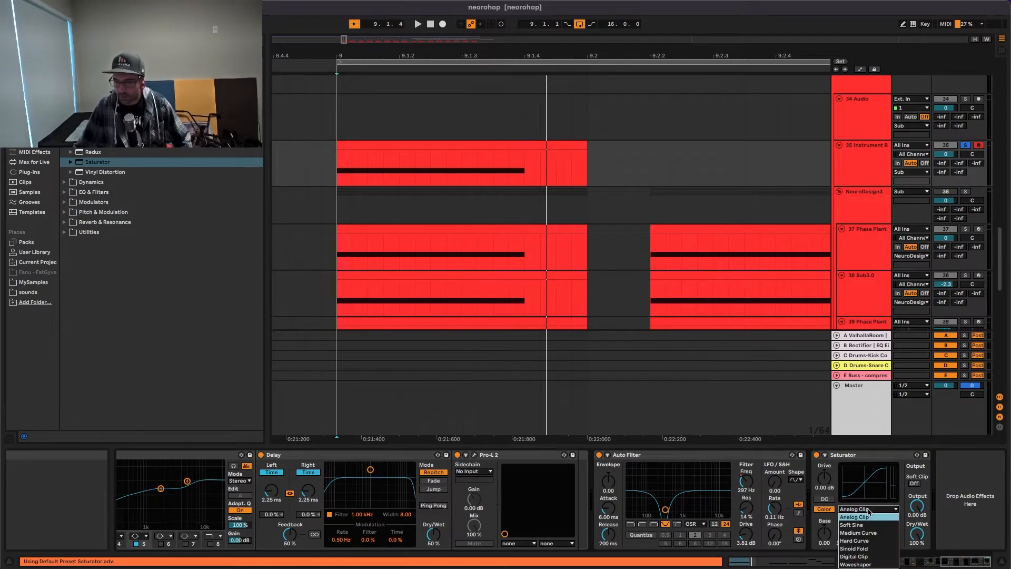
{"action": "left_click", "coordinate": [866, 525]}
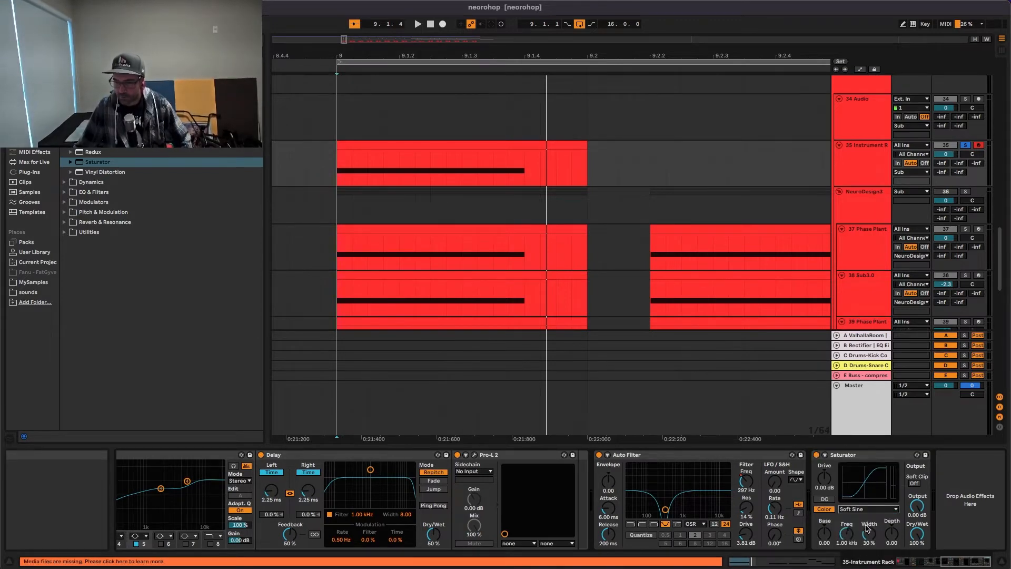
{"action": "left_click_drag", "start_coordinate": [918, 506], "coordinate": [919, 507]}
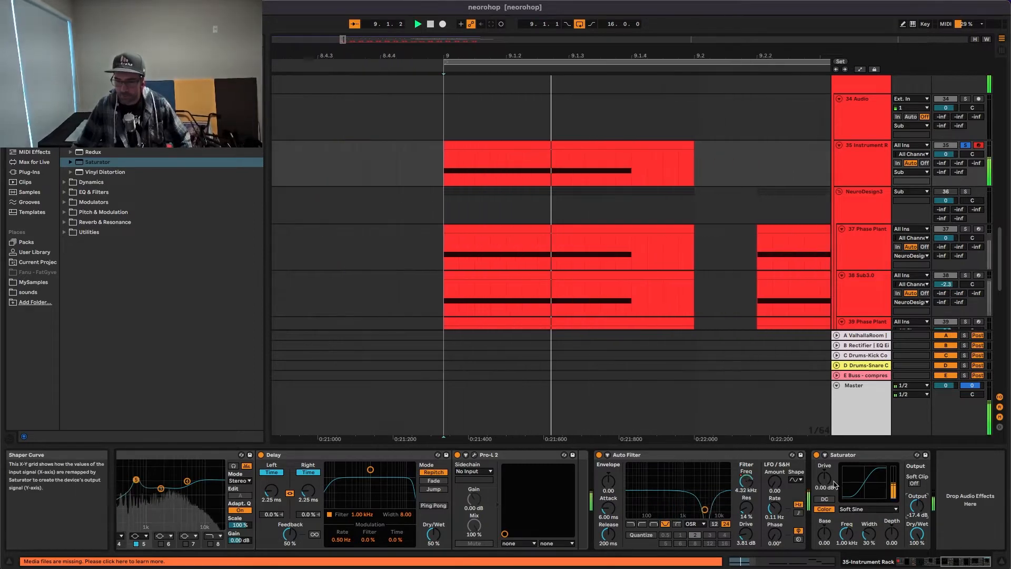
Set the Saturator's Drive to 10.9 dB and its Output to -19.4 dB, then audition the bass
{"action": "mouse_move", "coordinate": [824, 478]}
{"action": "left_mouse_down"}
{"action": "mouse_move", "coordinate": [824, 455]}
{"action": "mouse_move", "coordinate": [823, 497]}
{"action": "left_mouse_up"}
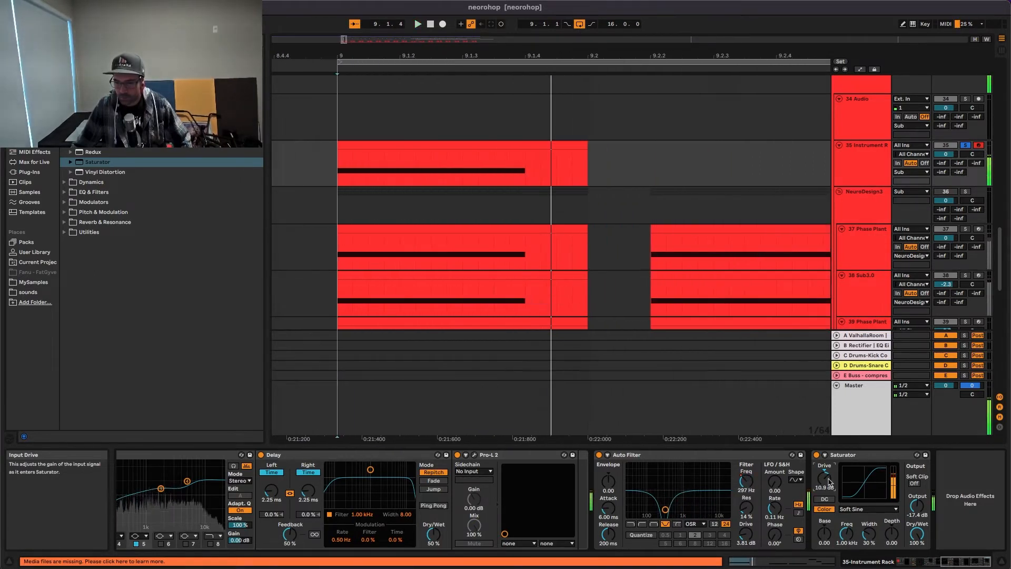
{"action": "key", "text": "space"}
{"action": "left_click_drag", "start_coordinate": [916, 505], "coordinate": [916, 513]}
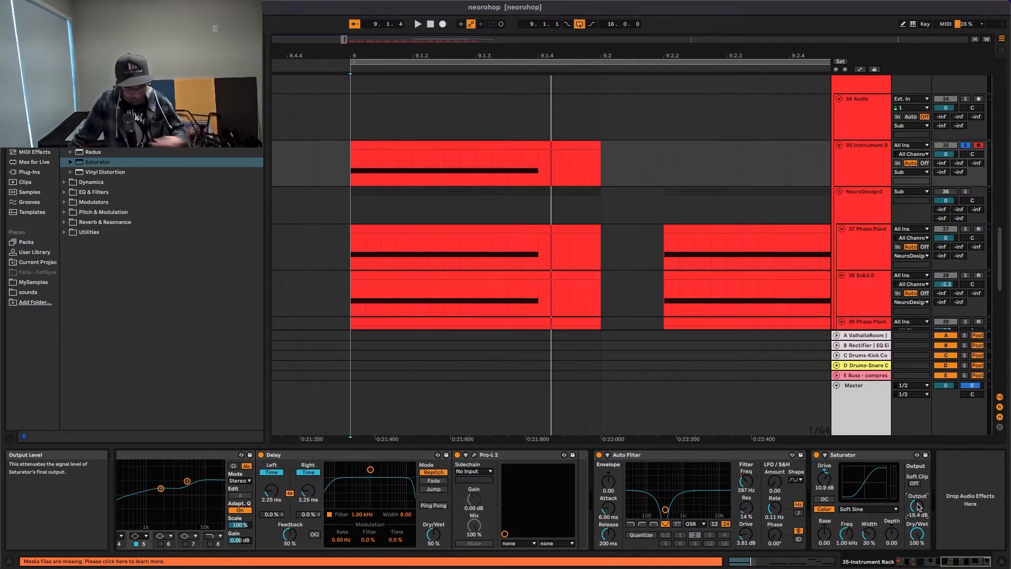
{"action": "key", "text": "space"}
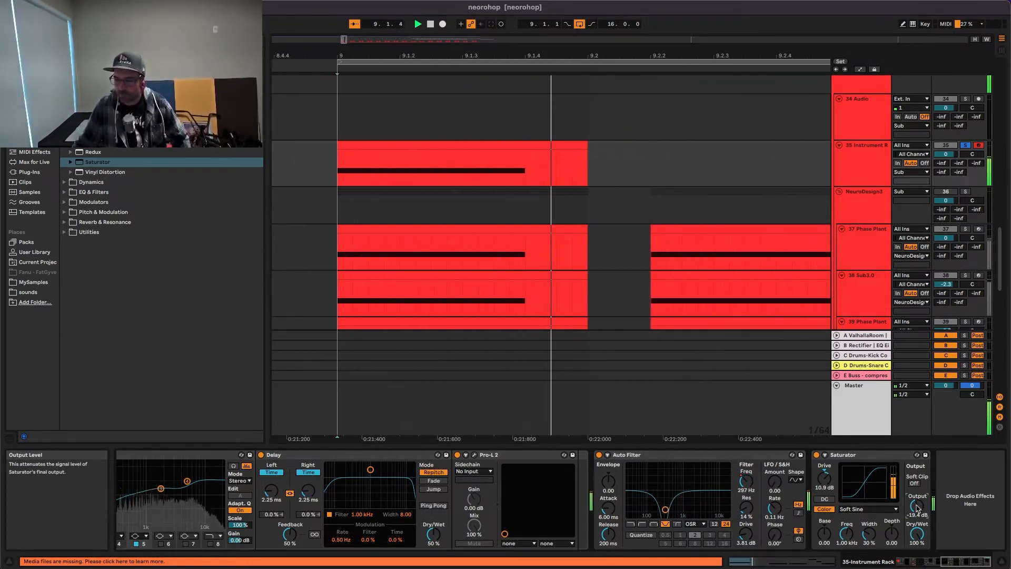
{"action": "key", "text": "space"}
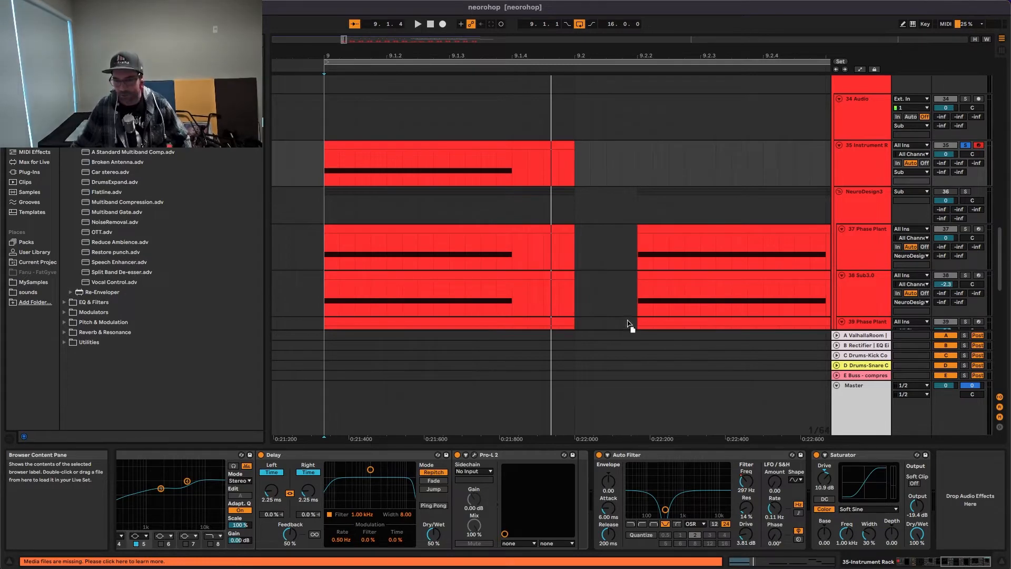
Add a Glue Compressor after the Saturator with Threshold -23.8 dB, Makeup 7.94 dB and Soft clipping on
{"action": "left_click_drag", "start_coordinate": [627, 323], "coordinate": [971, 498]}
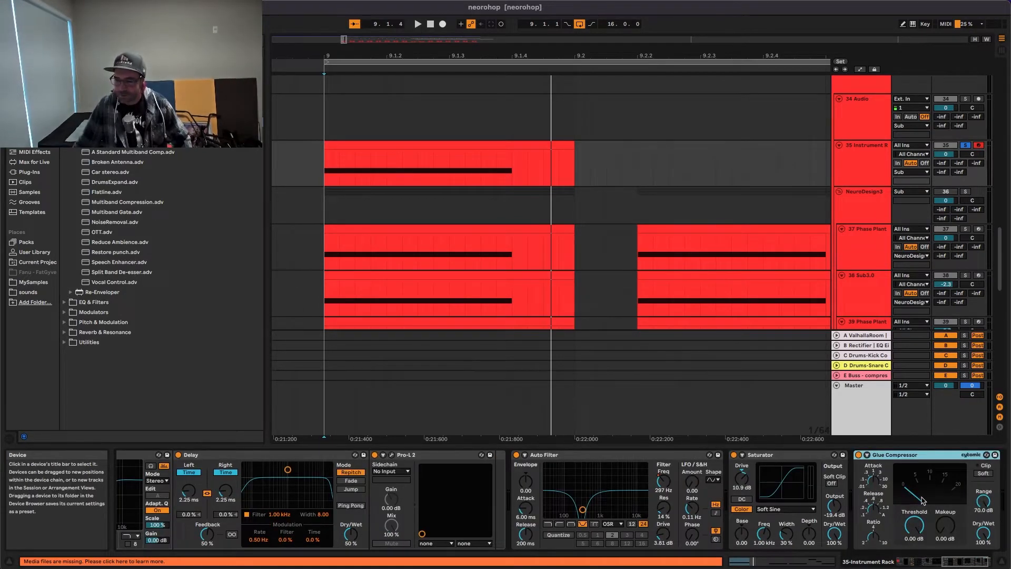
{"action": "key", "text": "space"}
{"action": "left_click_drag", "start_coordinate": [913, 524], "coordinate": [945, 513]}
{"action": "left_click", "coordinate": [983, 473]}
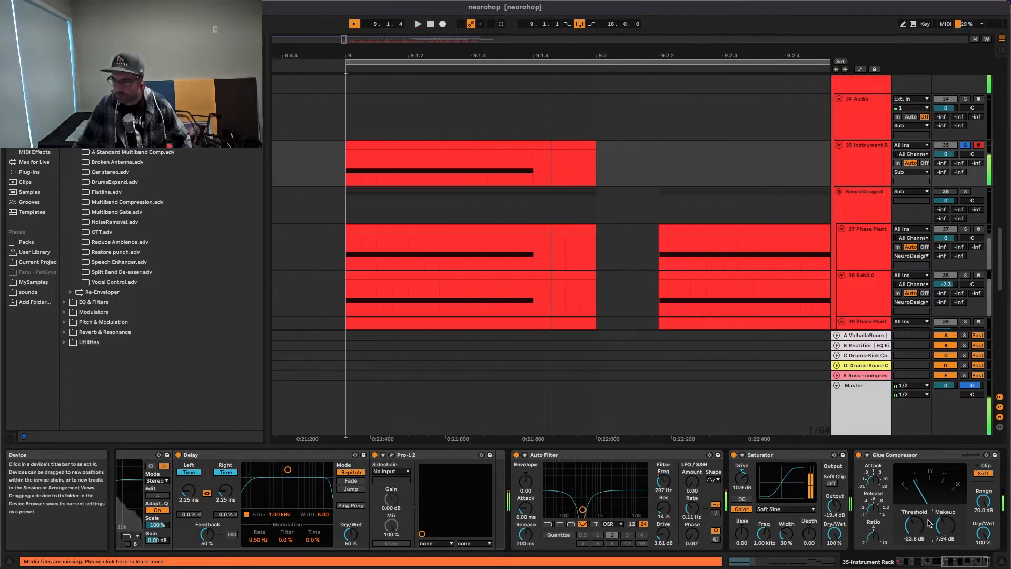
{"action": "scroll", "coordinate": [861, 506], "scroll_direction": "right", "scroll_amount": 2}
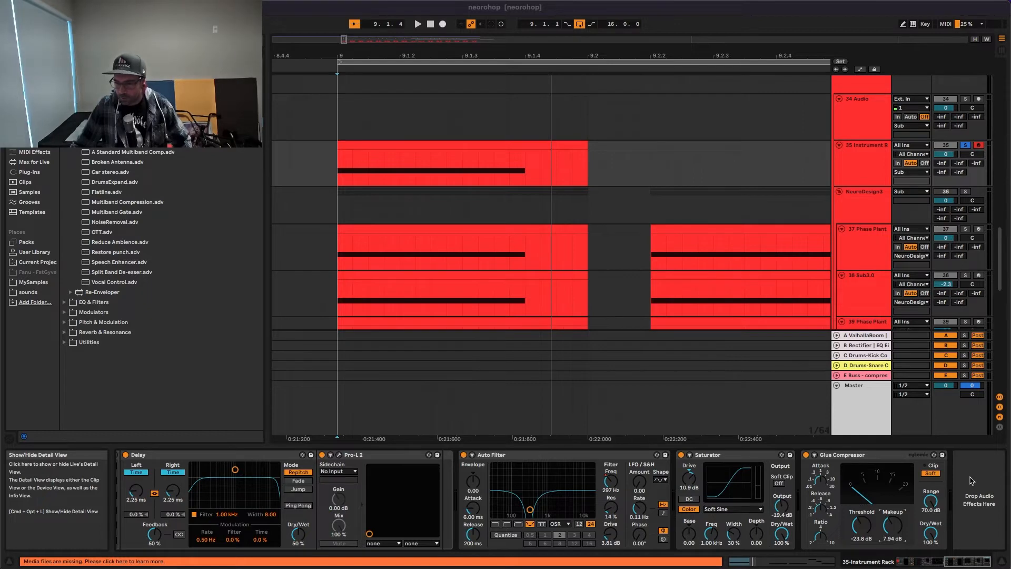
Review the device chain from Pro-L 2 through Auto Filter and Saturator to Glue Compressor, and audition the bass loop
{"action": "left_click", "coordinate": [883, 456]}
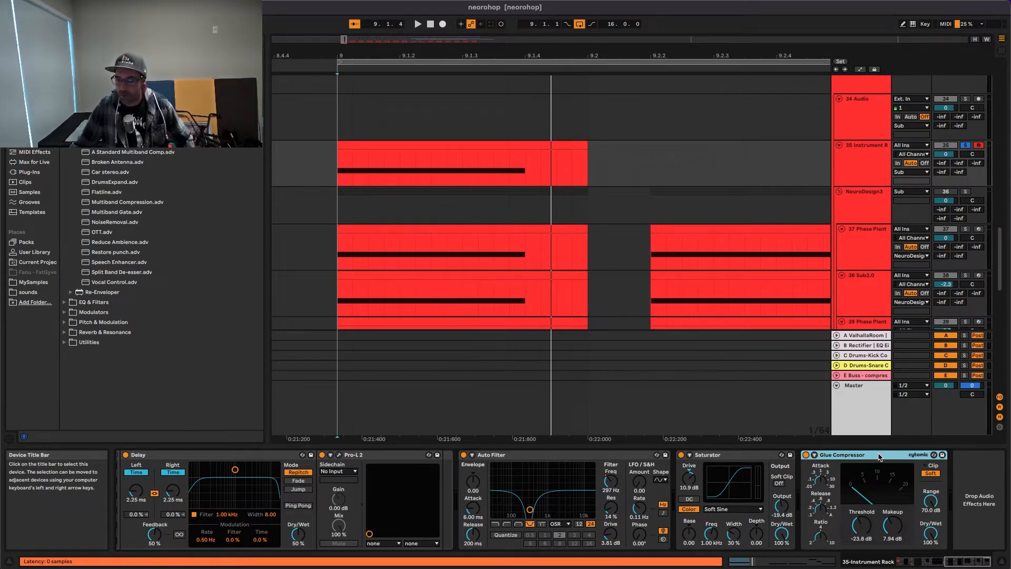
{"action": "left_click", "coordinate": [761, 457]}
{"action": "left_click", "coordinate": [549, 460]}
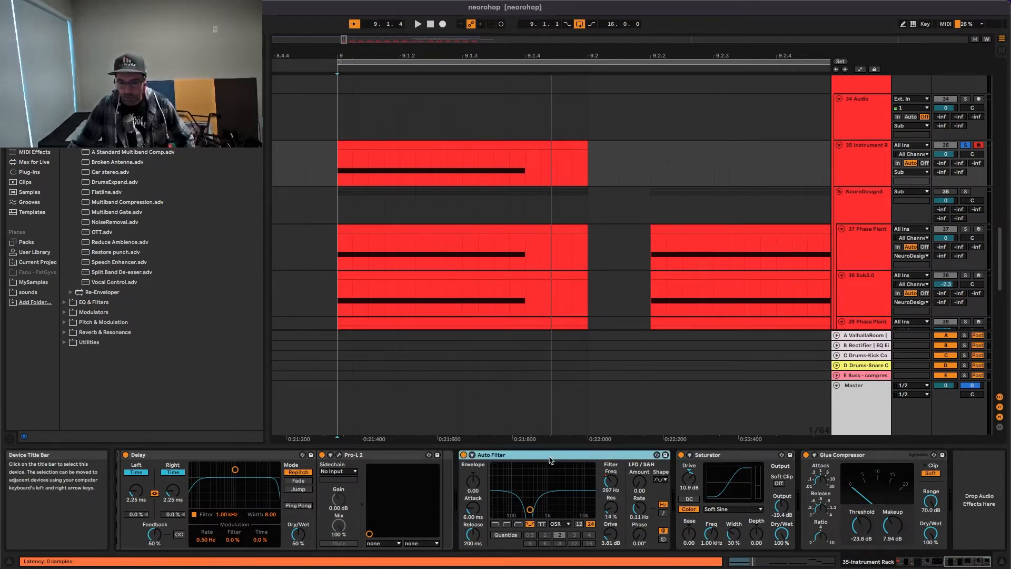
{"action": "key", "text": "Left"}
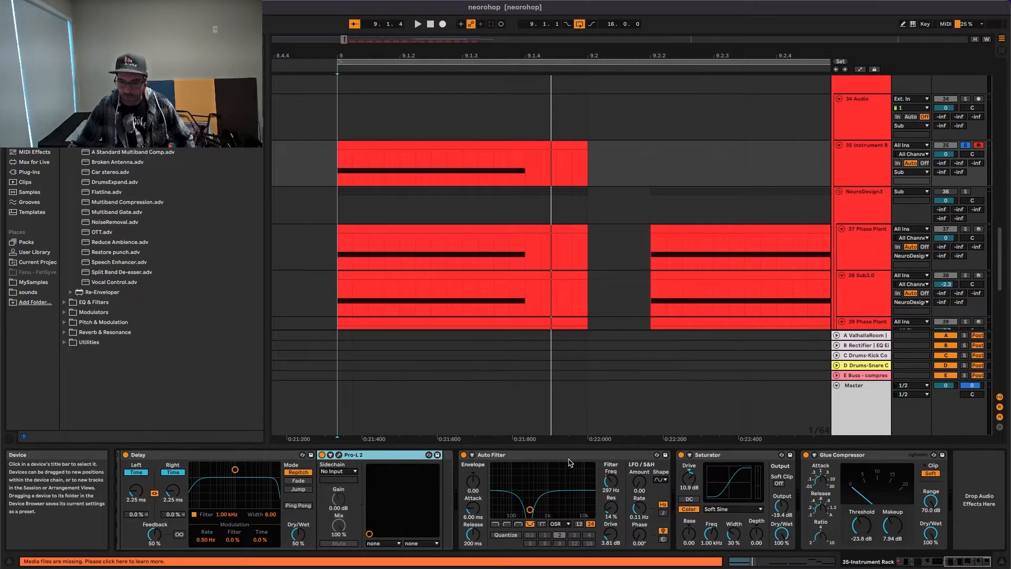
{"action": "key", "text": "Right"}
{"action": "key", "text": "Right"}
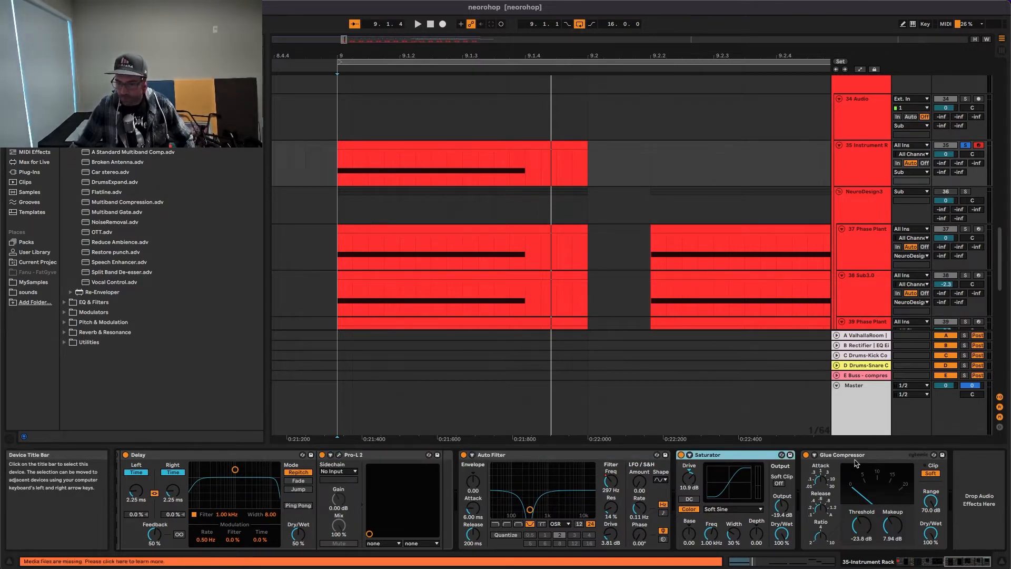
{"action": "left_click", "coordinate": [876, 455]}
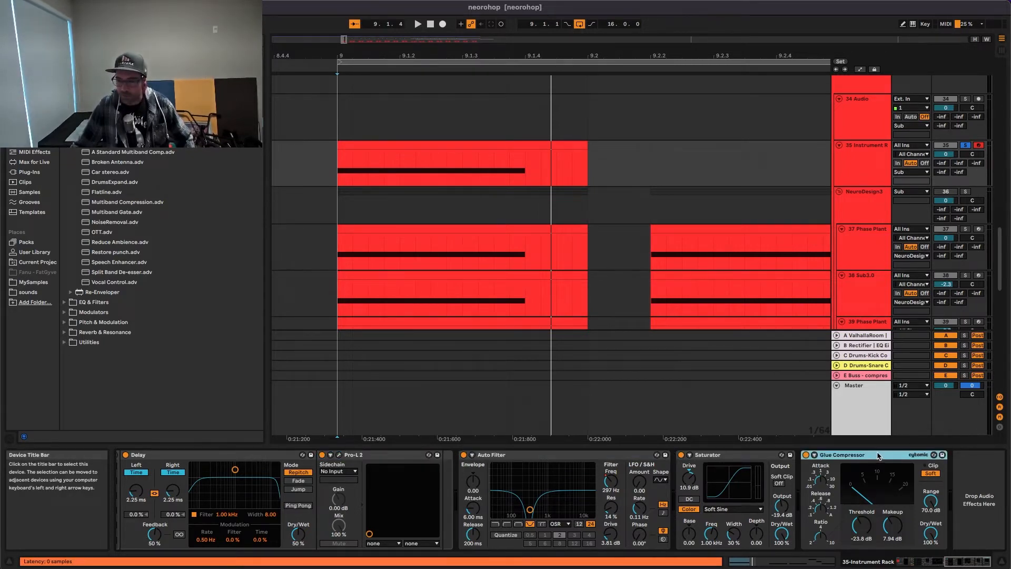
{"action": "scroll", "coordinate": [874, 456], "scroll_direction": "left", "scroll_amount": 2}
{"action": "key", "text": "space"}
{"action": "key", "text": "space"}
{"action": "key", "text": "space"}
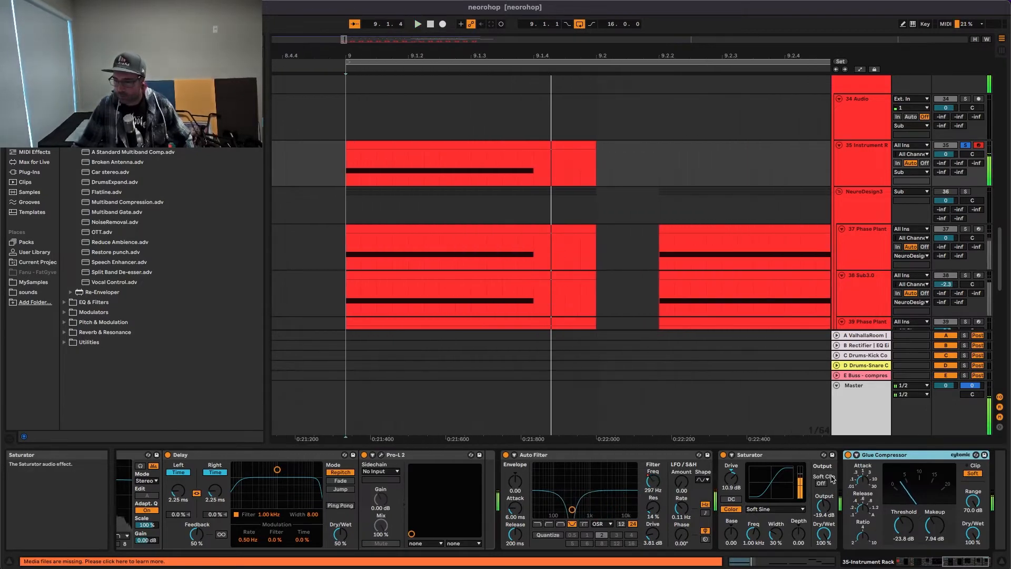
{"action": "scroll", "coordinate": [829, 476], "scroll_direction": "right", "scroll_amount": 2}
{"action": "scroll", "coordinate": [627, 417], "scroll_direction": "right", "scroll_amount": 2}
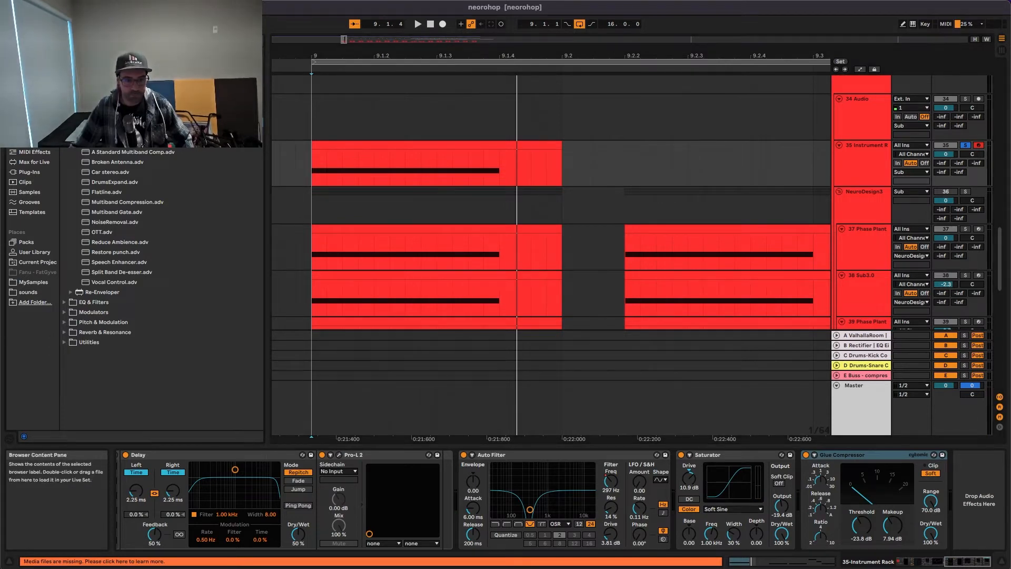
Add an EQ Eight after the Glue Compressor and make band 1 a low cut at 91.8 Hz
{"action": "left_click", "coordinate": [65, 91]}
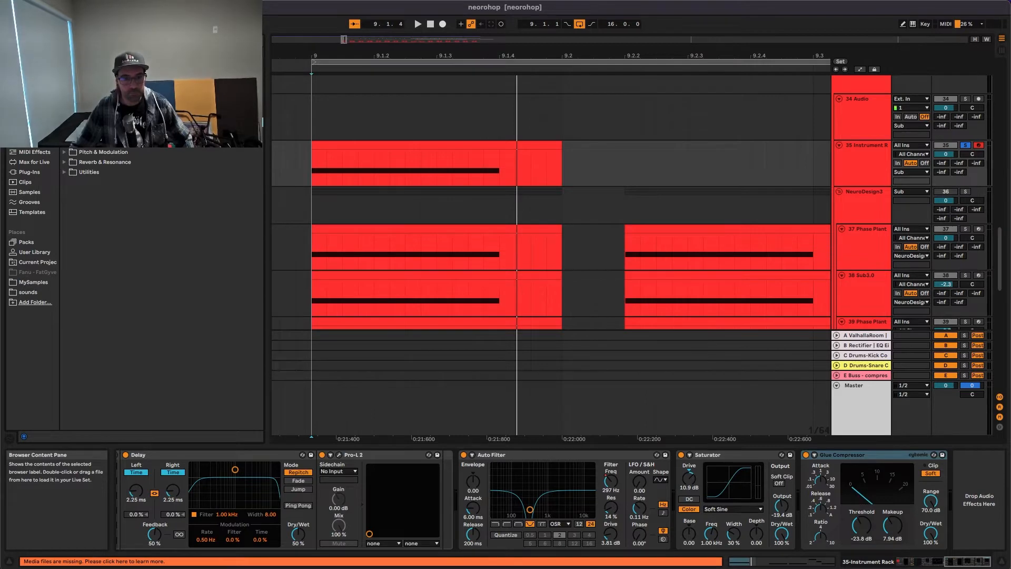
{"action": "left_click_drag", "start_coordinate": [804, 374], "coordinate": [933, 496]}
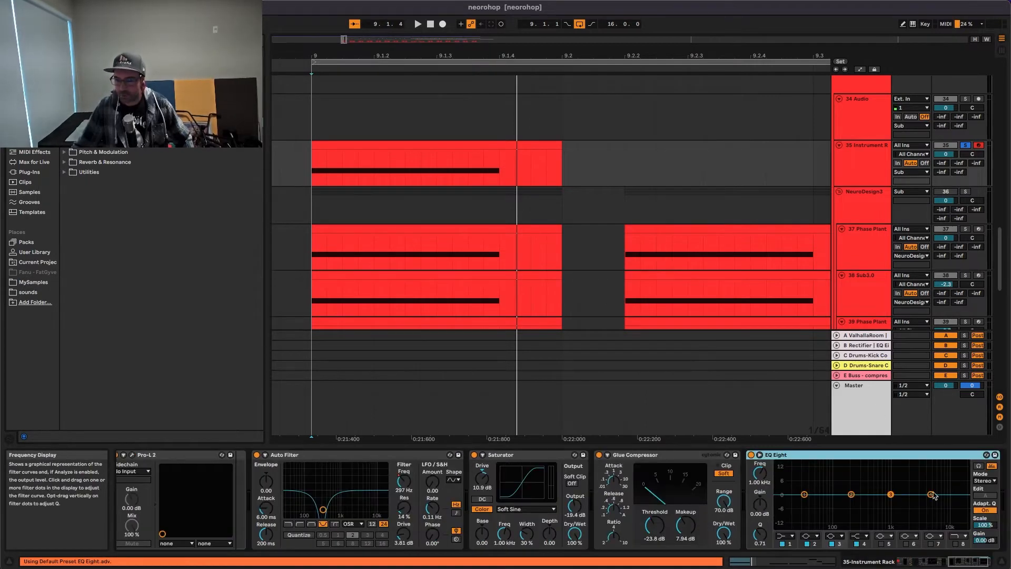
{"action": "left_click", "coordinate": [783, 535]}
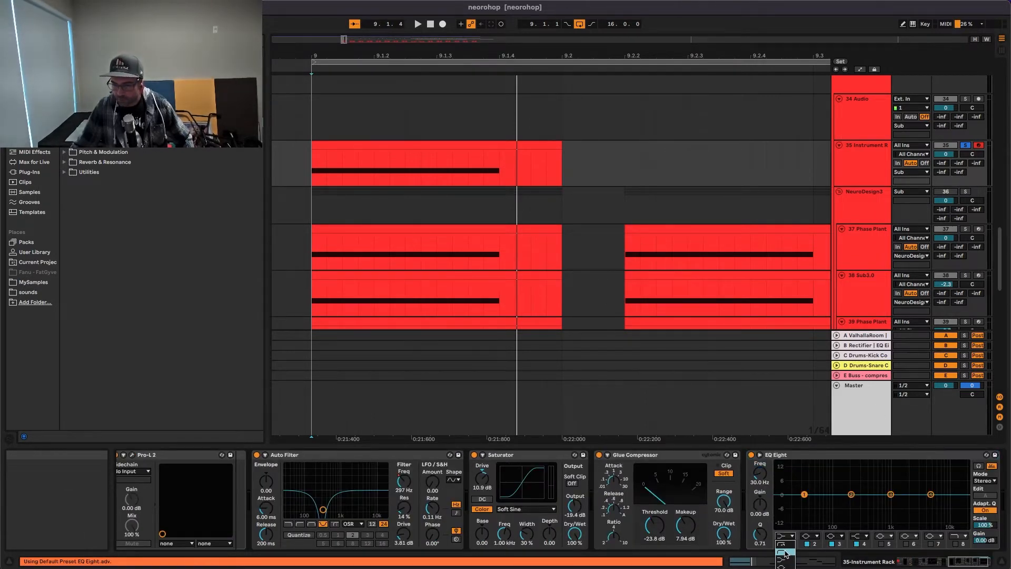
{"action": "left_click", "coordinate": [784, 546]}
{"action": "left_click_drag", "start_coordinate": [804, 504], "coordinate": [830, 503]}
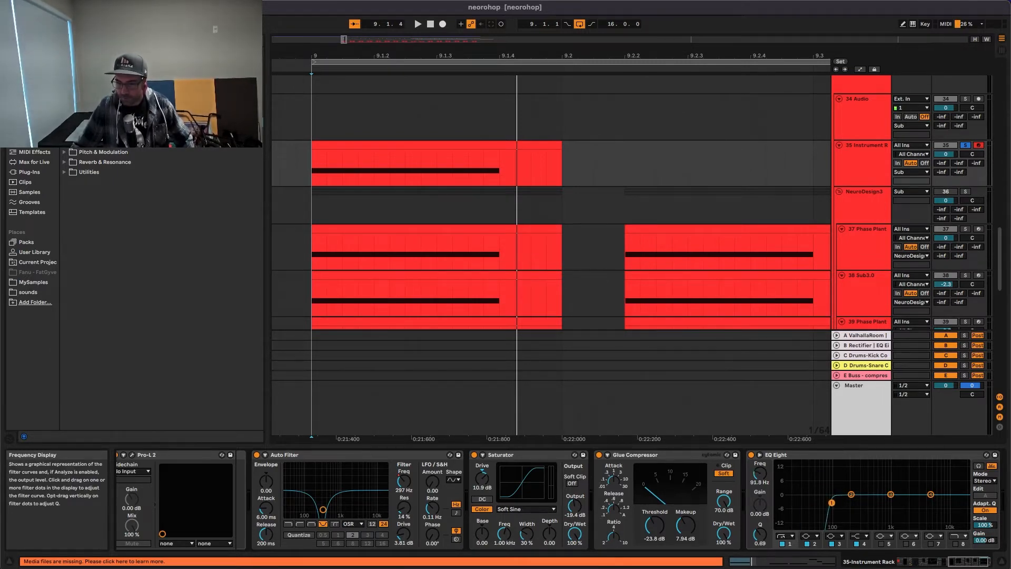
Group the new EQ Eight into an Audio Effect Rack, name its chain High, and create a second chain named Low
{"action": "left_click", "coordinate": [804, 456]}
{"action": "key", "text": "ctrl+g"}
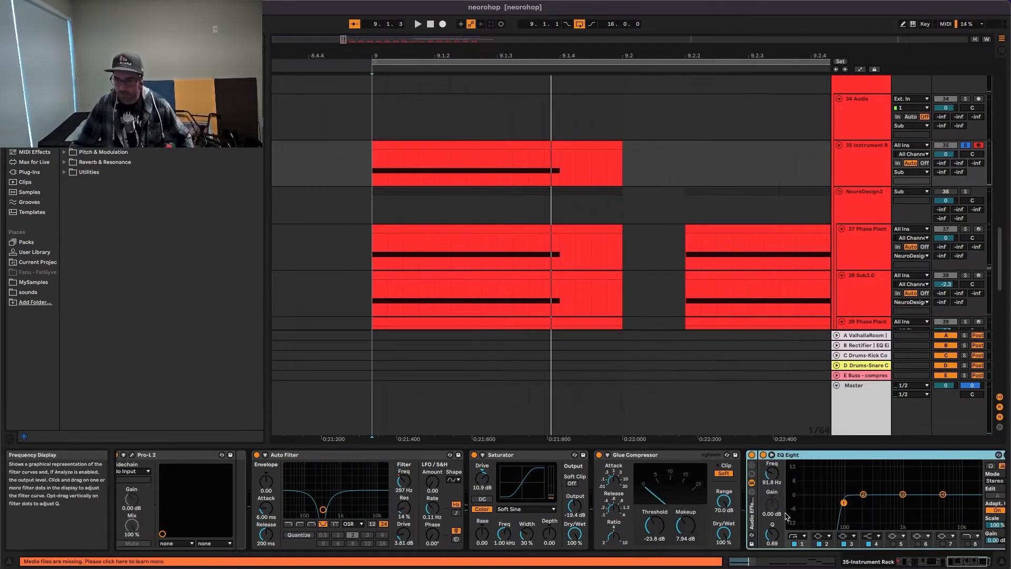
{"action": "left_click", "coordinate": [776, 481]}
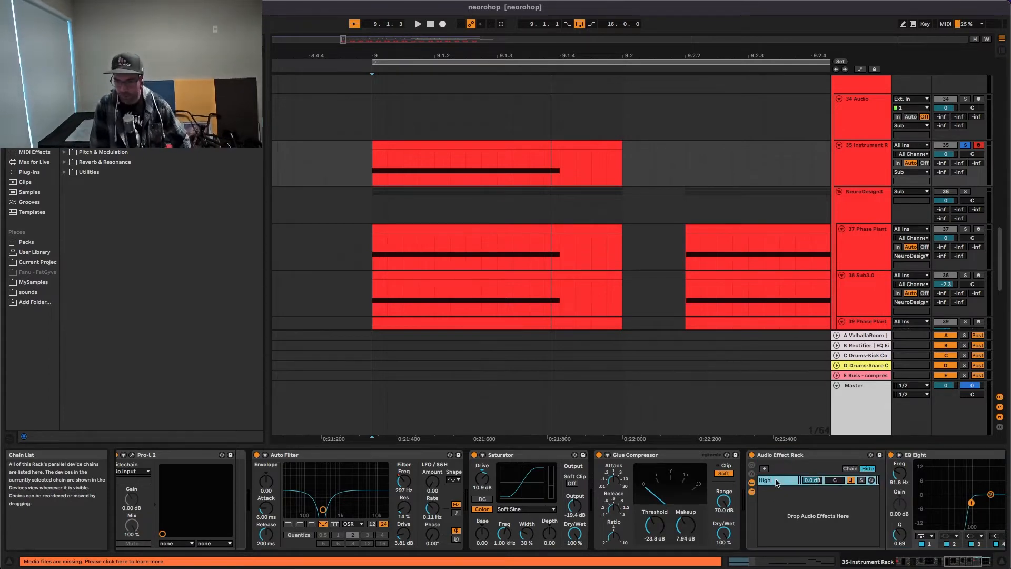
{"action": "right_click", "coordinate": [807, 497]}
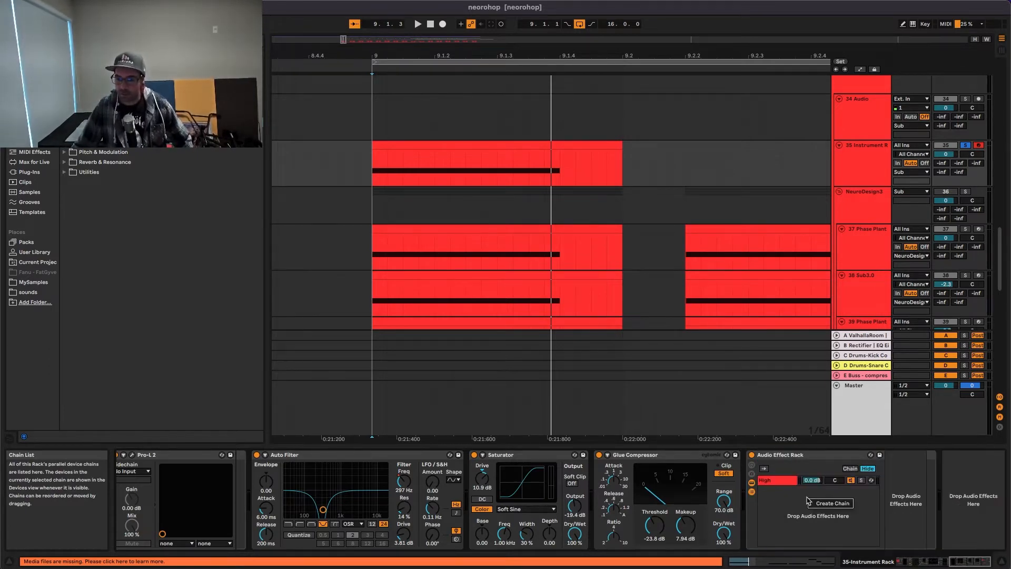
{"action": "left_click", "coordinate": [819, 506]}
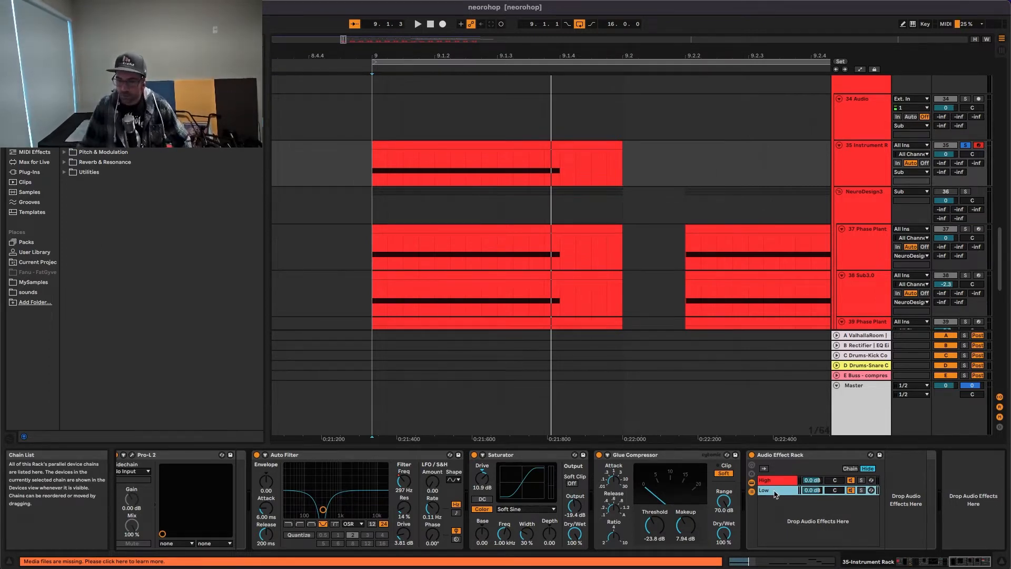
Copy the High chain's EQ Eight into the Low chain
{"action": "left_click", "coordinate": [774, 480]}
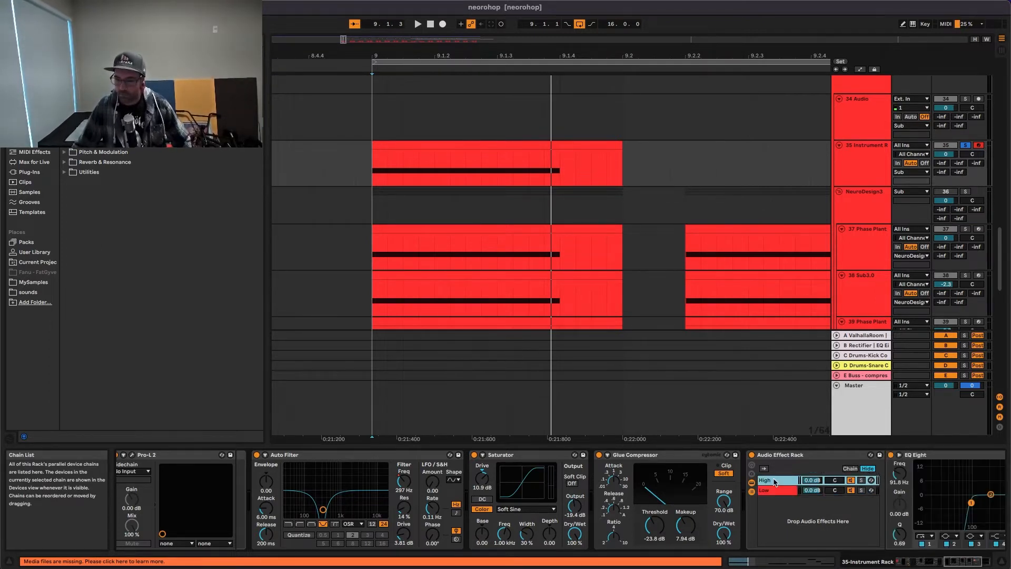
{"action": "left_click", "coordinate": [935, 455]}
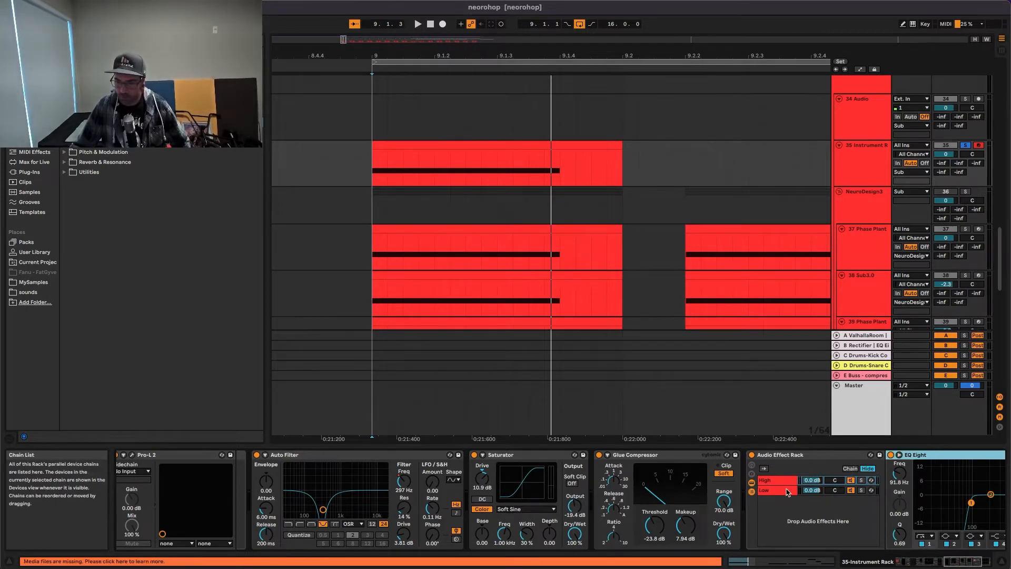
{"action": "key", "text": "Delete"}
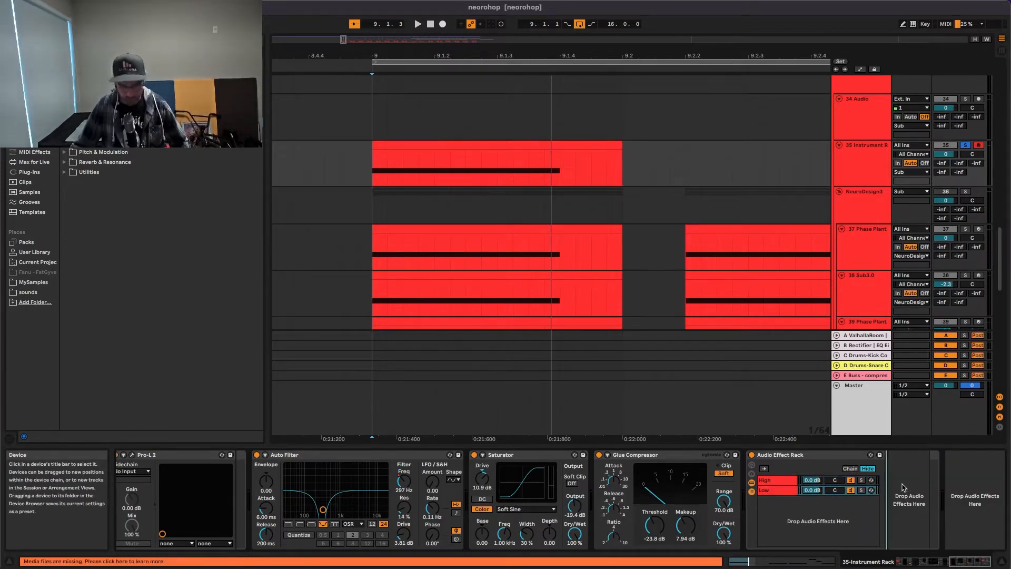
{"action": "key", "text": "ctrl+v"}
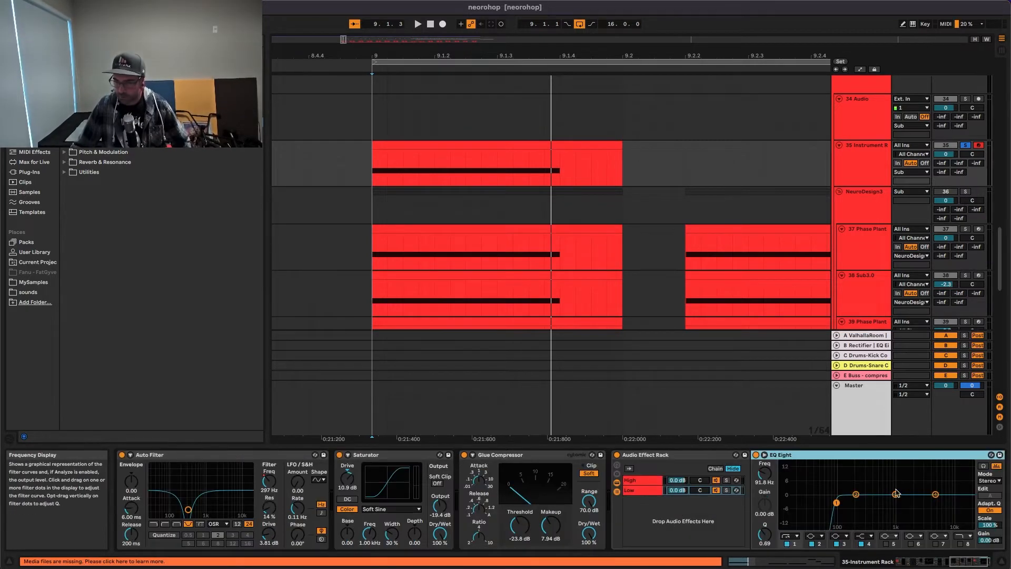
In the Low chain's EQ Eight, disable band 1 and enable band 8 as a high cut at 104 Hz
{"action": "left_click", "coordinate": [786, 543]}
{"action": "left_click", "coordinate": [958, 542]}
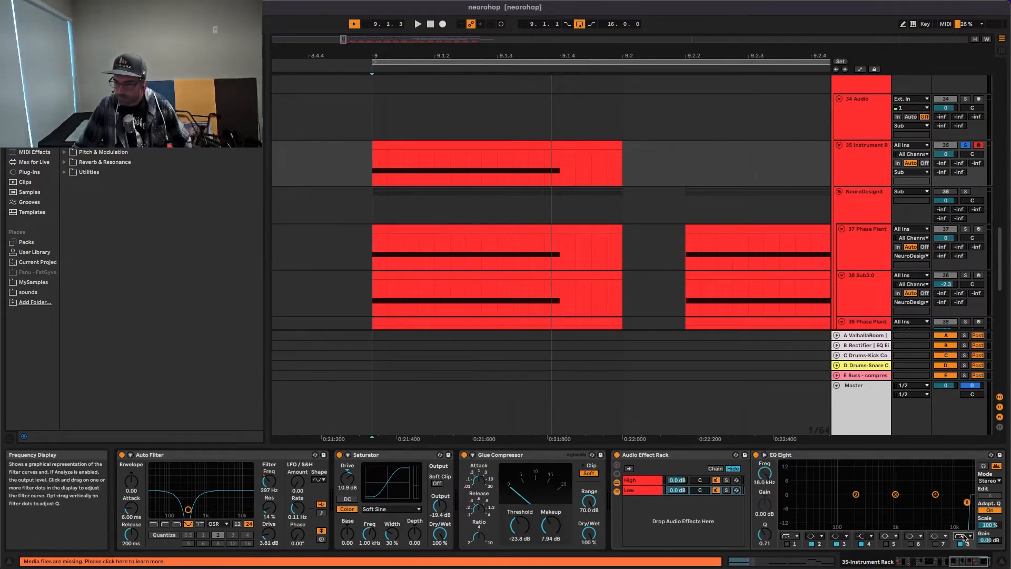
{"action": "left_click", "coordinate": [962, 536]}
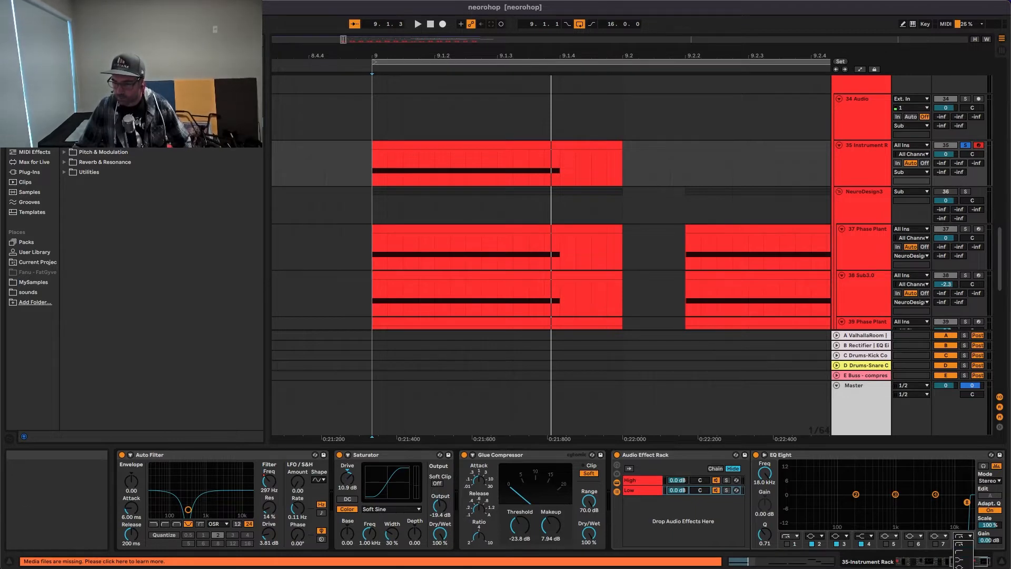
{"action": "left_click", "coordinate": [962, 567]}
{"action": "left_click_drag", "start_coordinate": [967, 504], "coordinate": [839, 501]}
{"action": "key", "text": "space"}
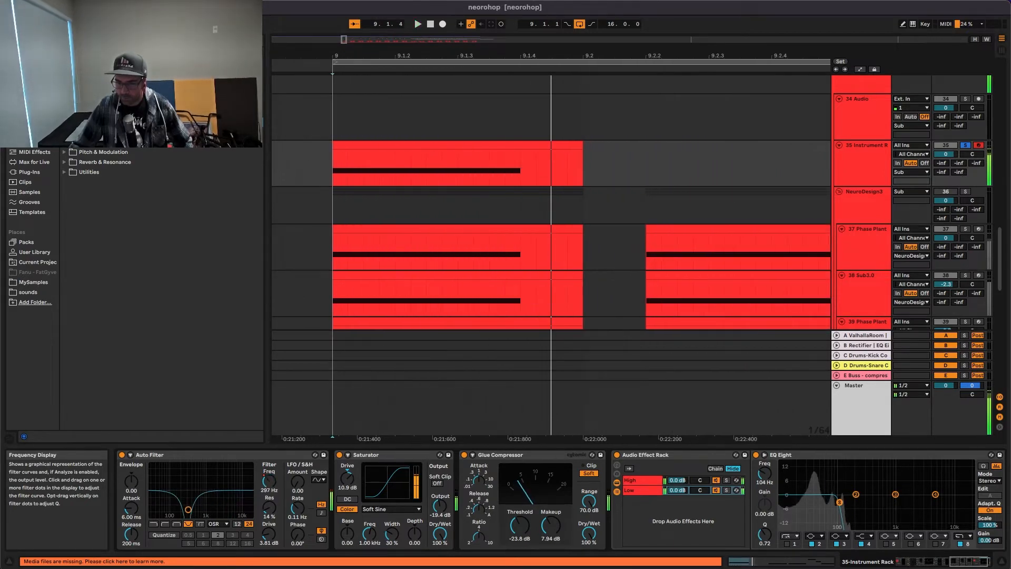
Audition the split bass and add a Phaser-Flanger after the EQ Eight in the rack's High chain
{"action": "left_click", "coordinate": [634, 481]}
{"action": "scroll", "coordinate": [679, 511], "scroll_direction": "right", "scroll_amount": 3}
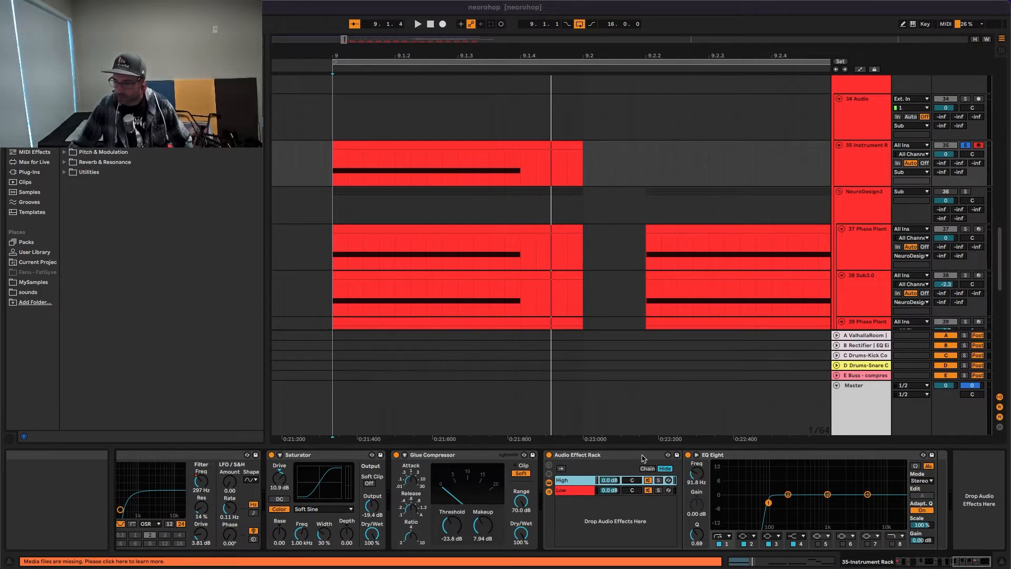
{"action": "left_click", "coordinate": [761, 457]}
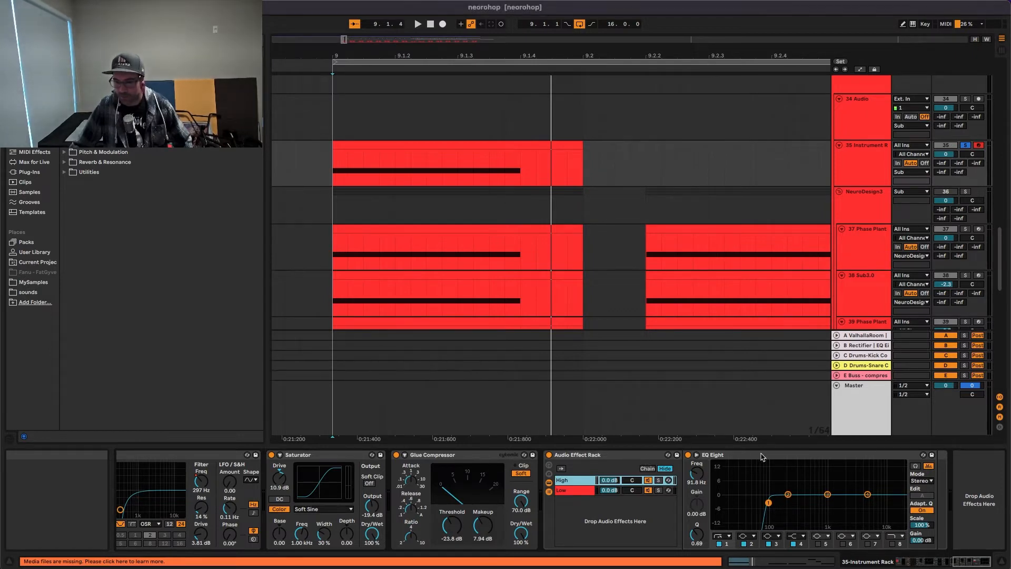
{"action": "left_click", "coordinate": [792, 457]}
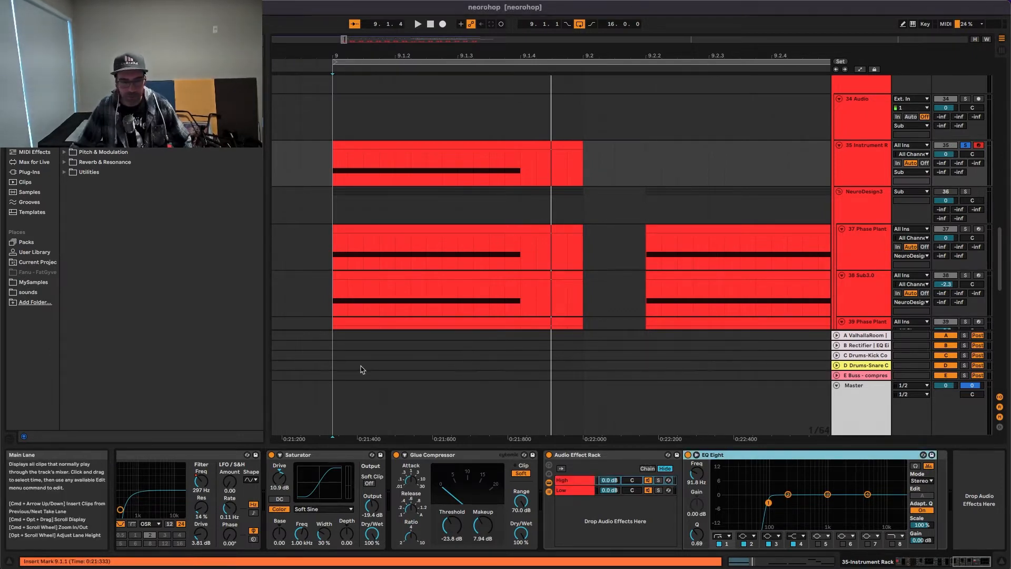
{"action": "key", "text": "space"}
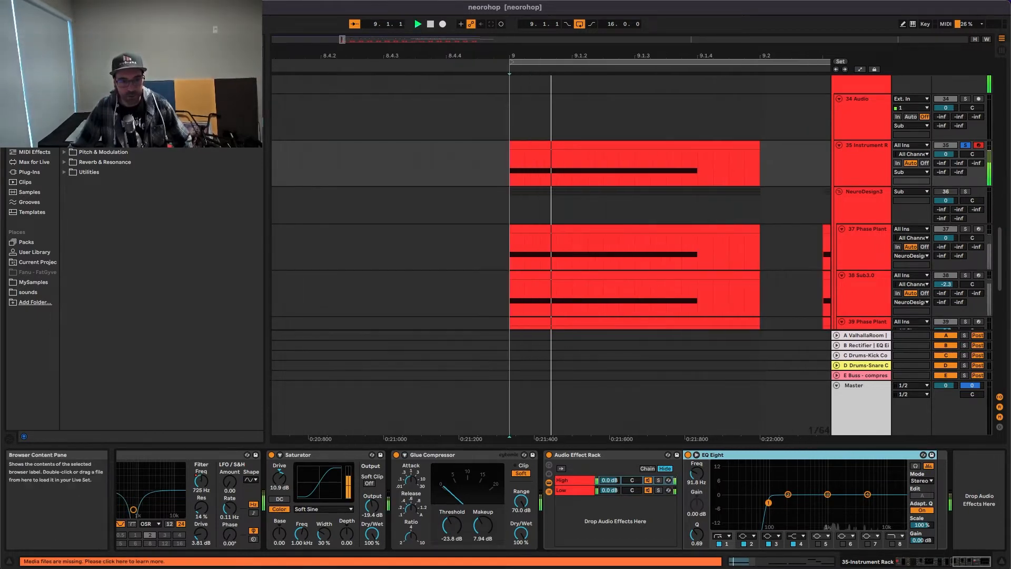
{"action": "key", "text": "space"}
{"action": "key", "text": "super+f"}
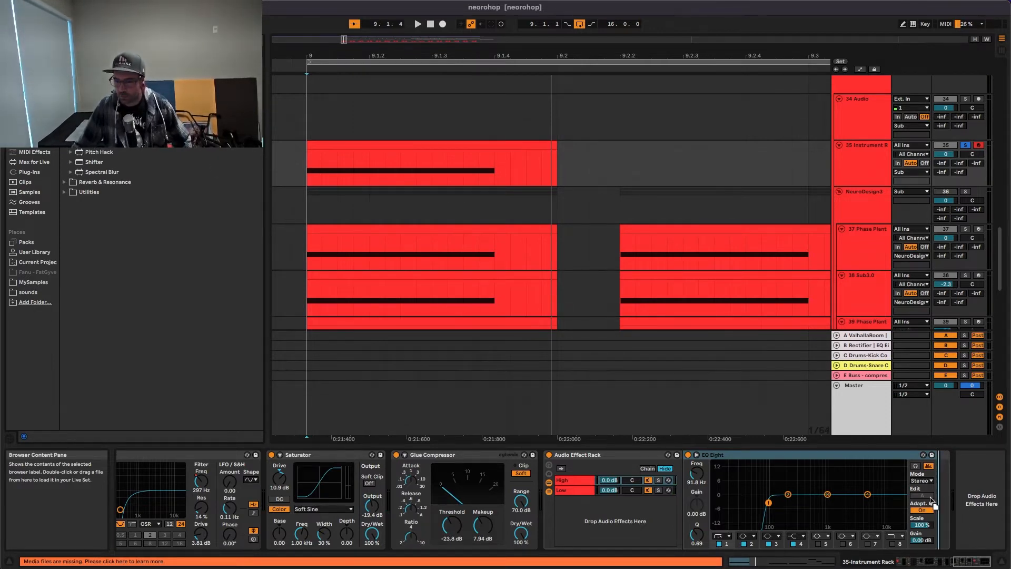
{"action": "left_click_drag", "start_coordinate": [929, 498], "coordinate": [979, 500]}
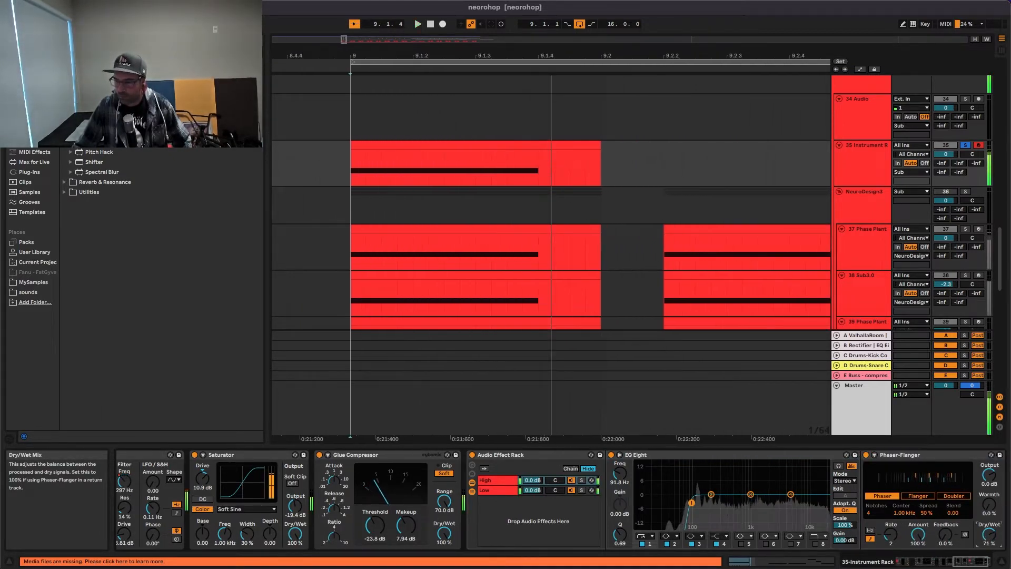
Audition the bass and set the Phaser-Flanger's Dry/Wet to 33% and Feedback to 28%
{"action": "left_click_drag", "start_coordinate": [988, 534], "coordinate": [988, 566]}
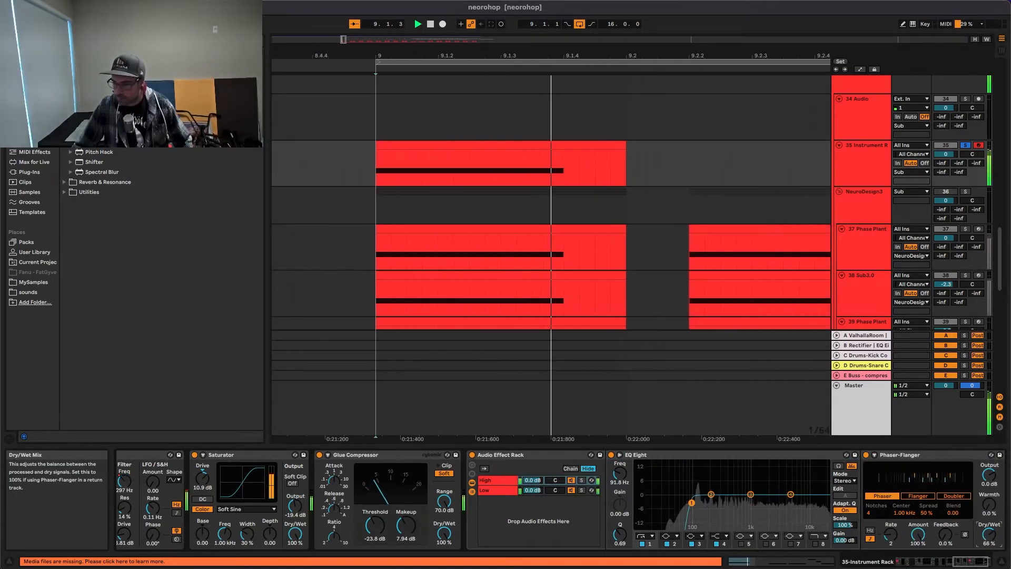
{"action": "key", "text": "space"}
{"action": "key", "text": "space"}
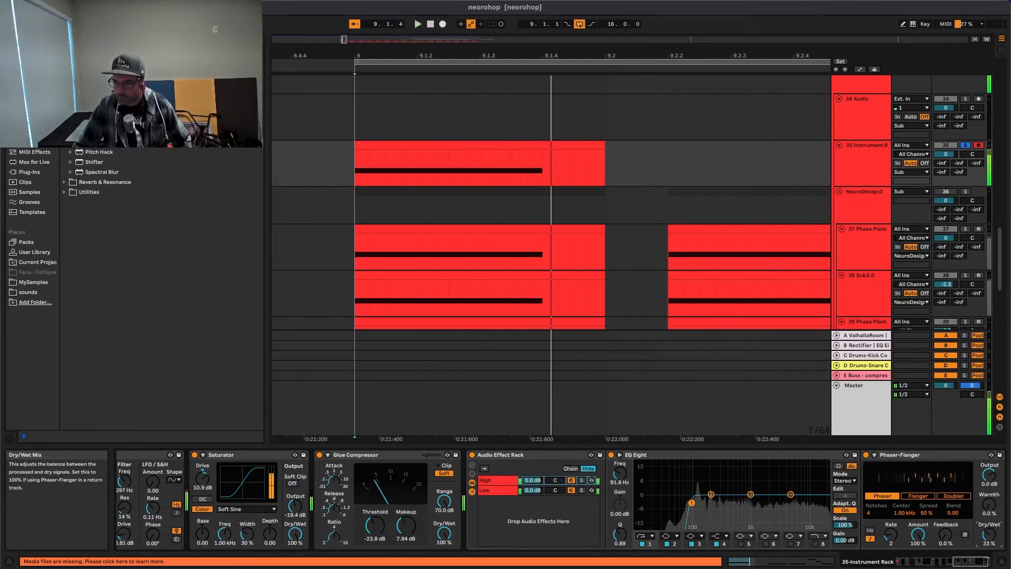
{"action": "mouse_move", "coordinate": [946, 534]}
{"action": "left_mouse_down"}
{"action": "mouse_move", "coordinate": [945, 518]}
{"action": "mouse_move", "coordinate": [946, 536]}
{"action": "left_mouse_up"}
{"action": "key", "text": "space"}
{"action": "key", "text": "space"}
{"action": "key", "text": "space"}
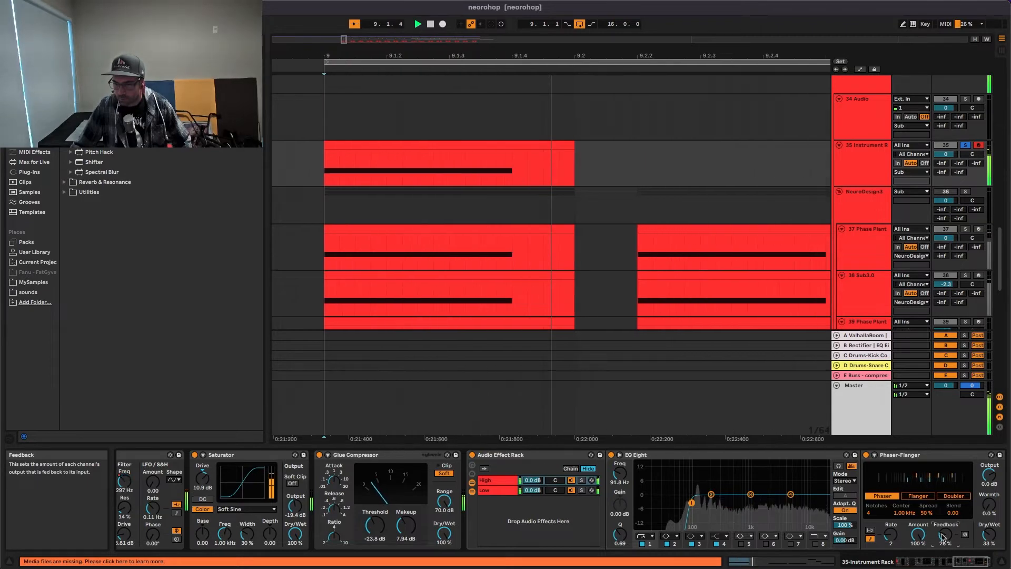
{"action": "key", "text": "space"}
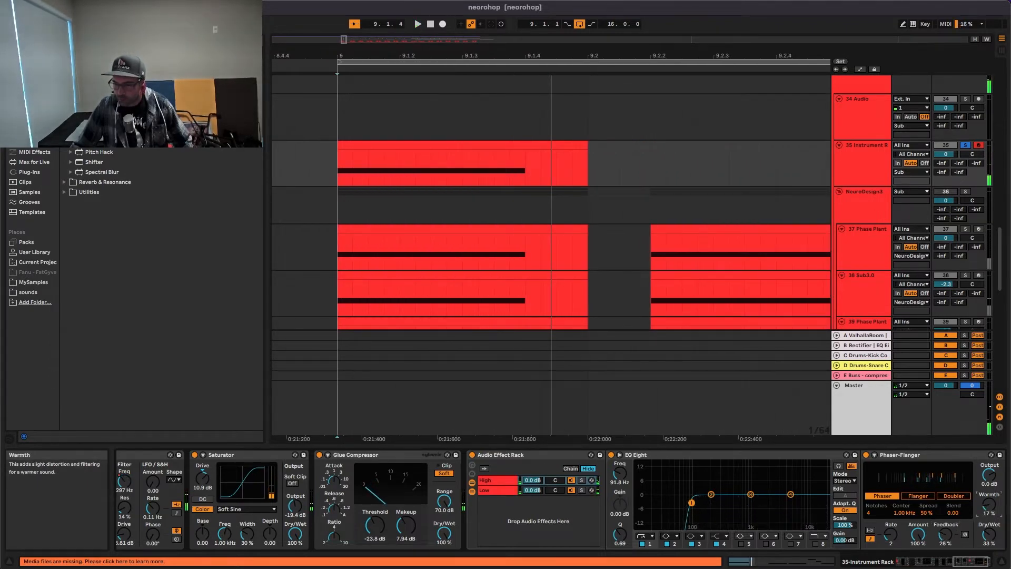
Refine the Phaser-Flanger with Warmth 8.7%, Rate 3/4, Amount 70% and Dry/Wet 37%
{"action": "key", "text": "space"}
{"action": "key", "text": "space"}
{"action": "key", "text": "space"}
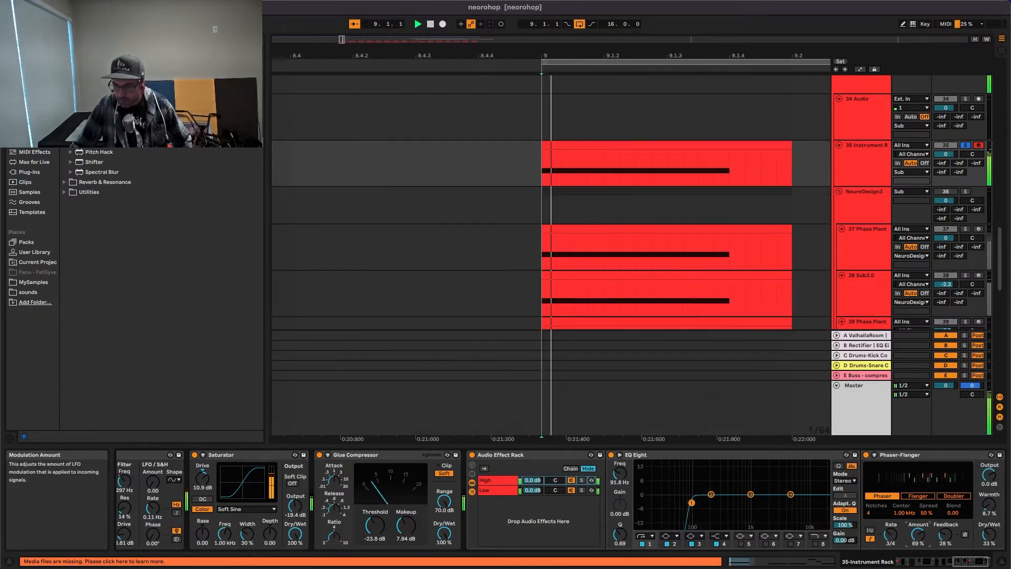
{"action": "left_click_drag", "start_coordinate": [919, 532], "coordinate": [922, 537]}
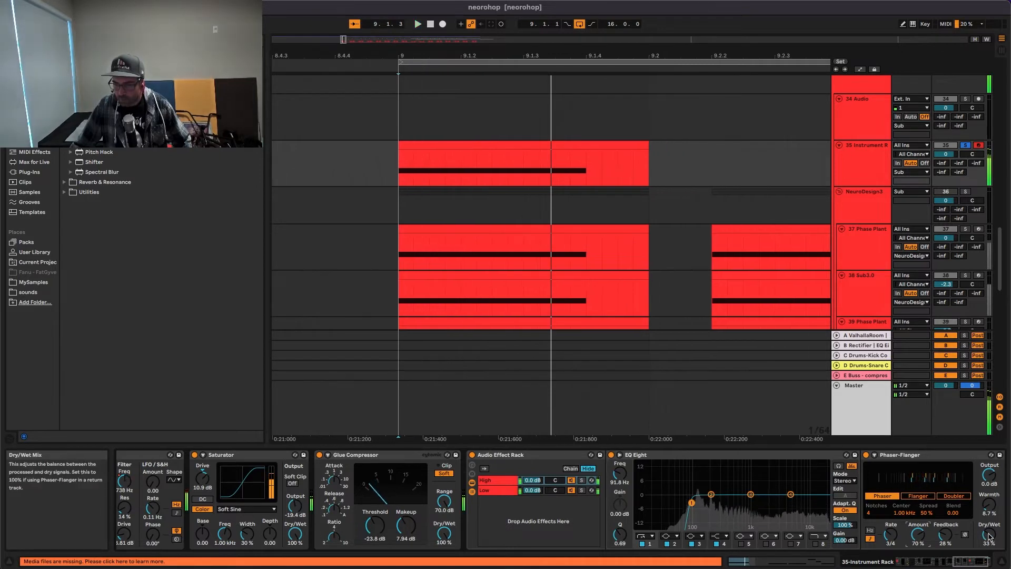
{"action": "left_click_drag", "start_coordinate": [988, 534], "coordinate": [989, 524]}
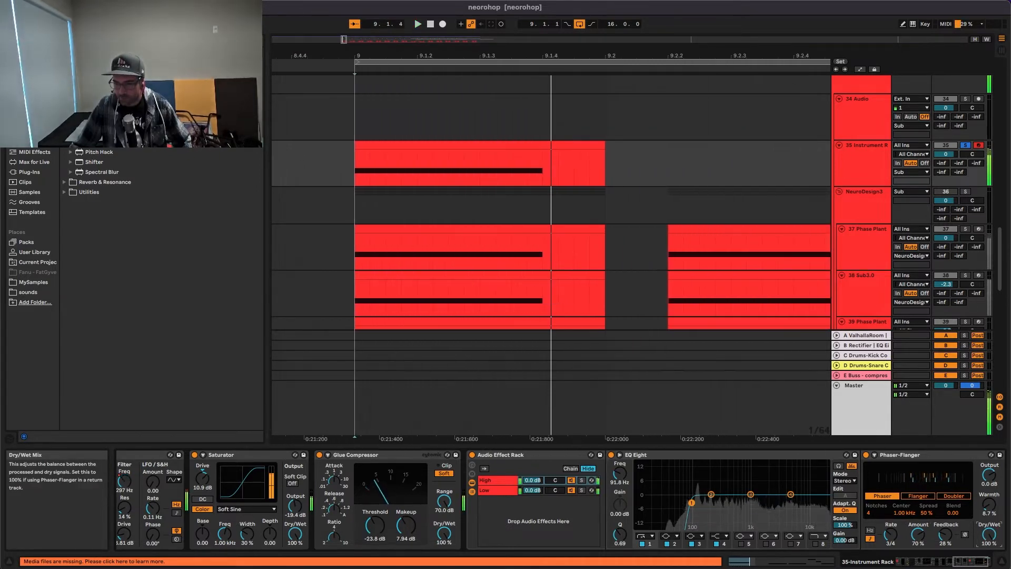
{"action": "mouse_move", "coordinate": [988, 533]}
{"action": "left_mouse_down"}
{"action": "mouse_move", "coordinate": [989, 558]}
{"action": "mouse_move", "coordinate": [989, 540]}
{"action": "left_mouse_up"}
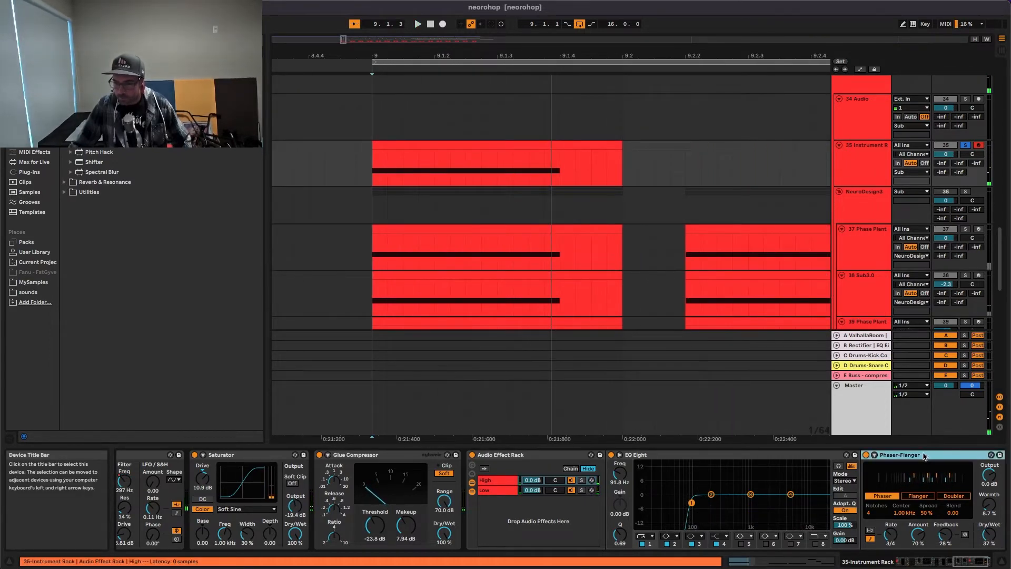
Add a Chorus-Ensemble after the Phaser-Flanger with Dry/Wet 25%, Feedback 35%, Amount 27% and Rate 0.33 Hz
{"action": "scroll", "coordinate": [922, 461], "scroll_direction": "right", "scroll_amount": 3}
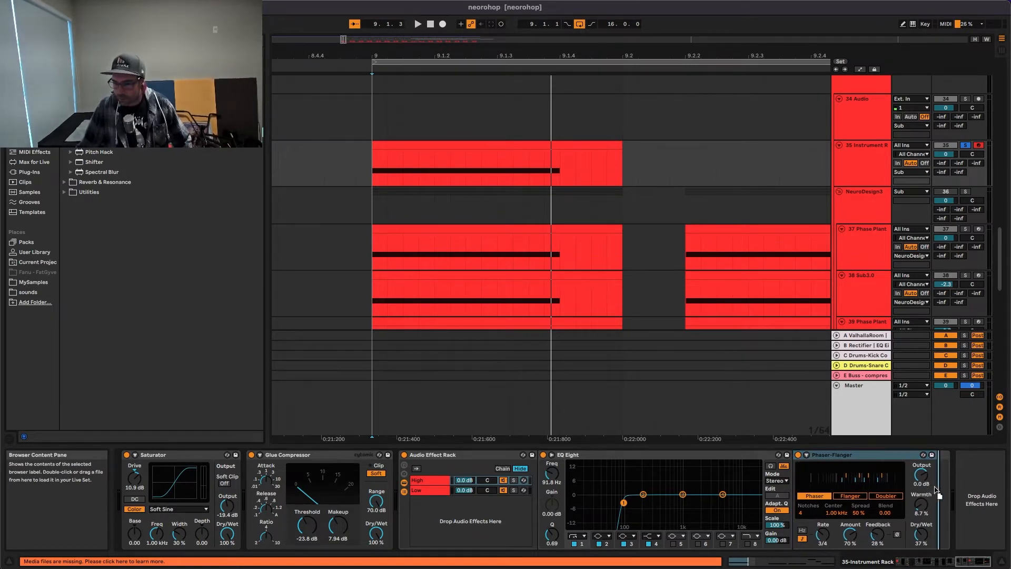
{"action": "key", "text": "Return"}
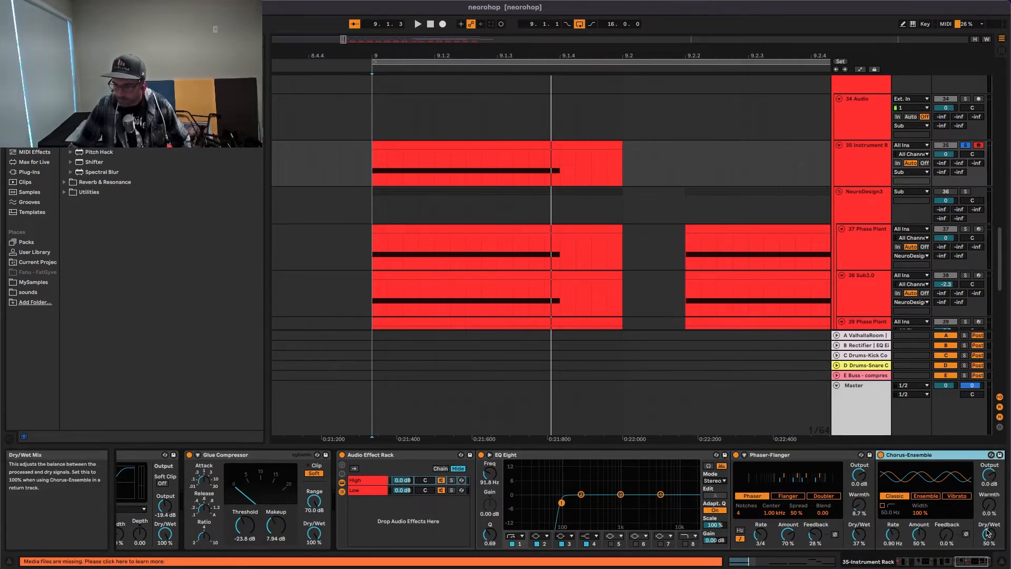
{"action": "left_click_drag", "start_coordinate": [987, 533], "coordinate": [987, 547]}
{"action": "key", "text": "space"}
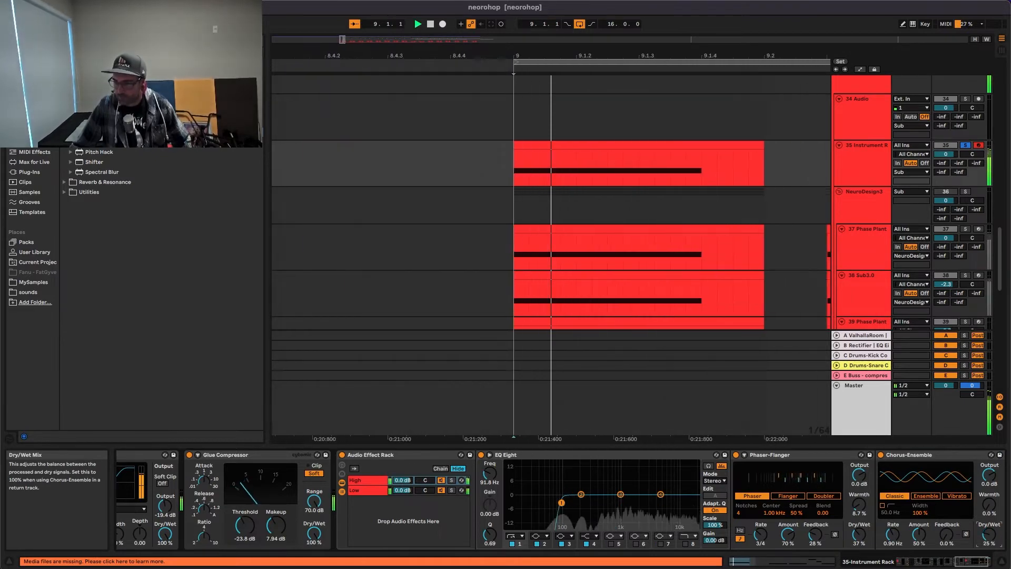
{"action": "left_click_drag", "start_coordinate": [946, 533], "coordinate": [918, 546]}
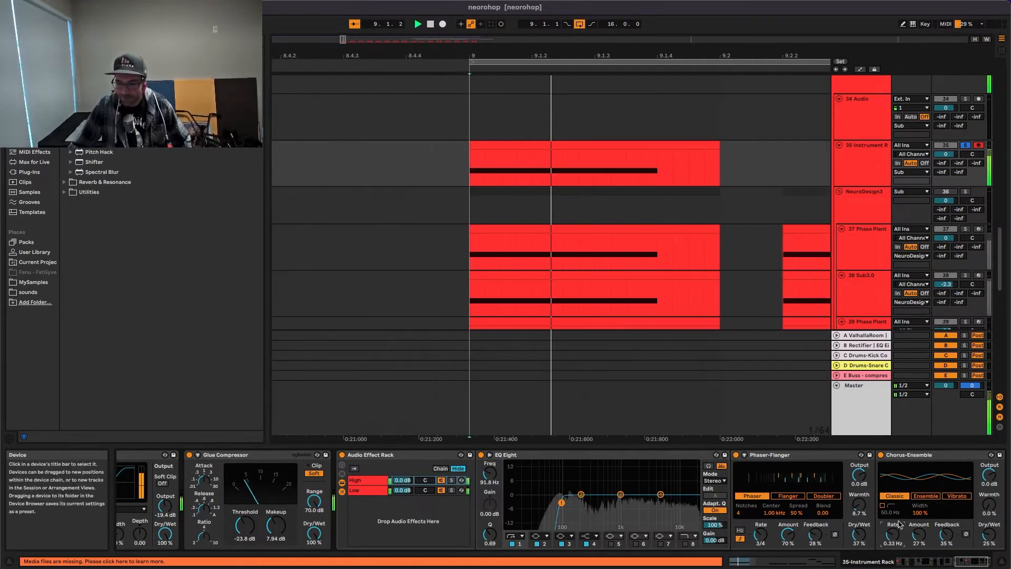
Add a Hybrid Reverb after the Chorus-Ensemble in the High chain, with Dry/Wet at 20% and Size around 29%
{"action": "scroll", "coordinate": [900, 520], "scroll_direction": "right", "scroll_amount": 3}
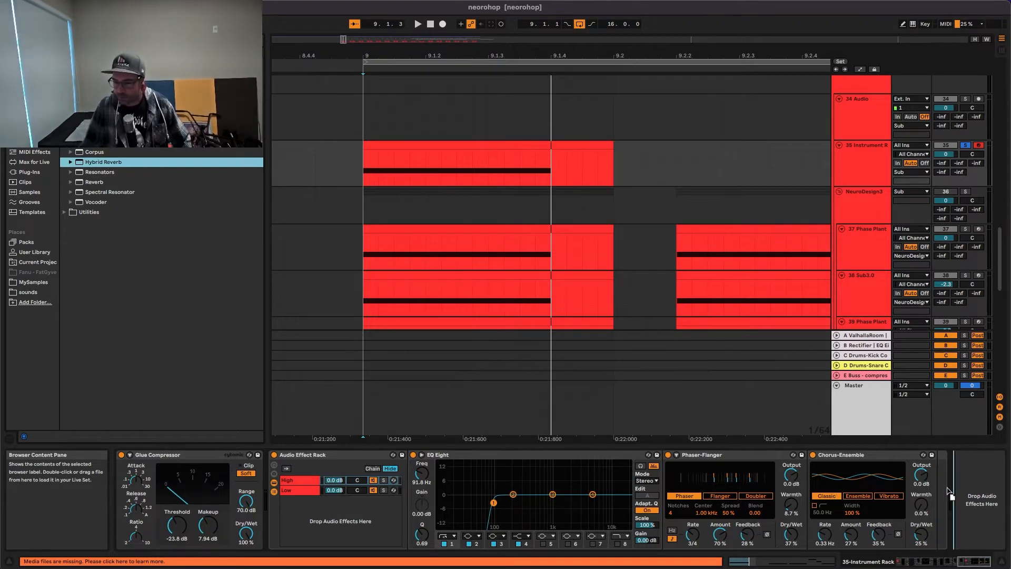
{"action": "left_click_drag", "start_coordinate": [937, 491], "coordinate": [936, 491]}
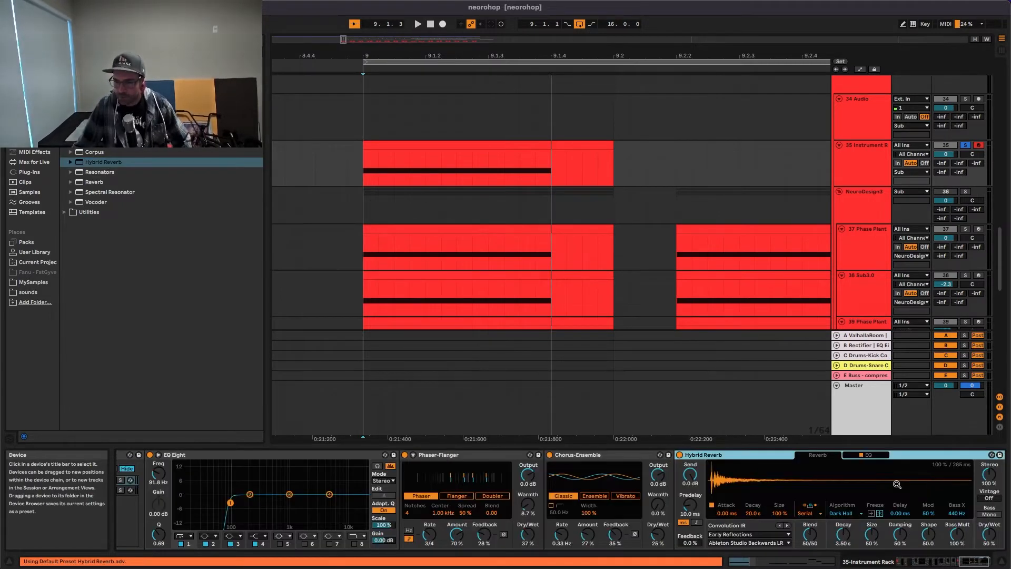
{"action": "key", "text": "space"}
{"action": "left_click_drag", "start_coordinate": [955, 534], "coordinate": [955, 552]}
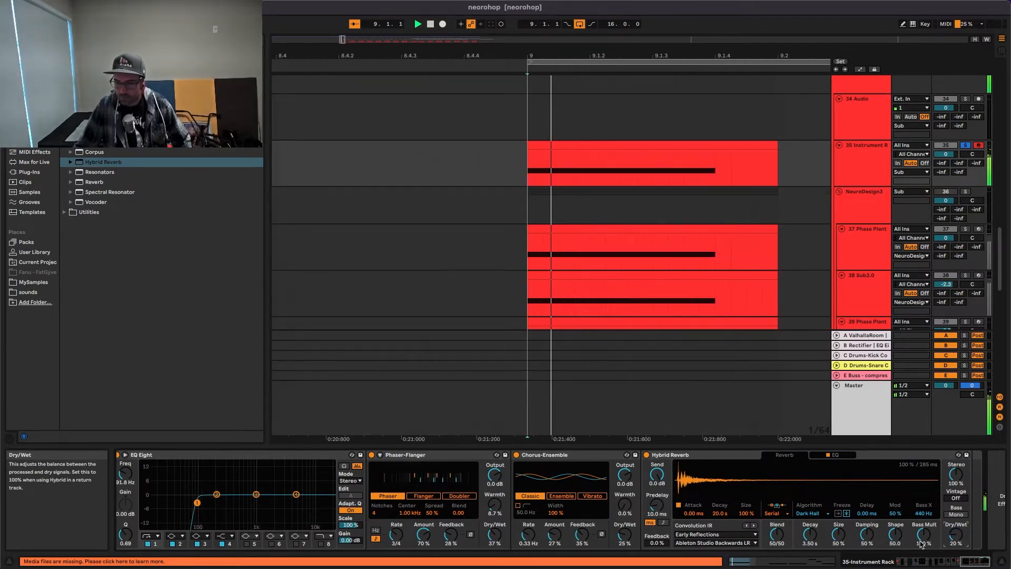
{"action": "left_click_drag", "start_coordinate": [838, 534], "coordinate": [838, 537]}
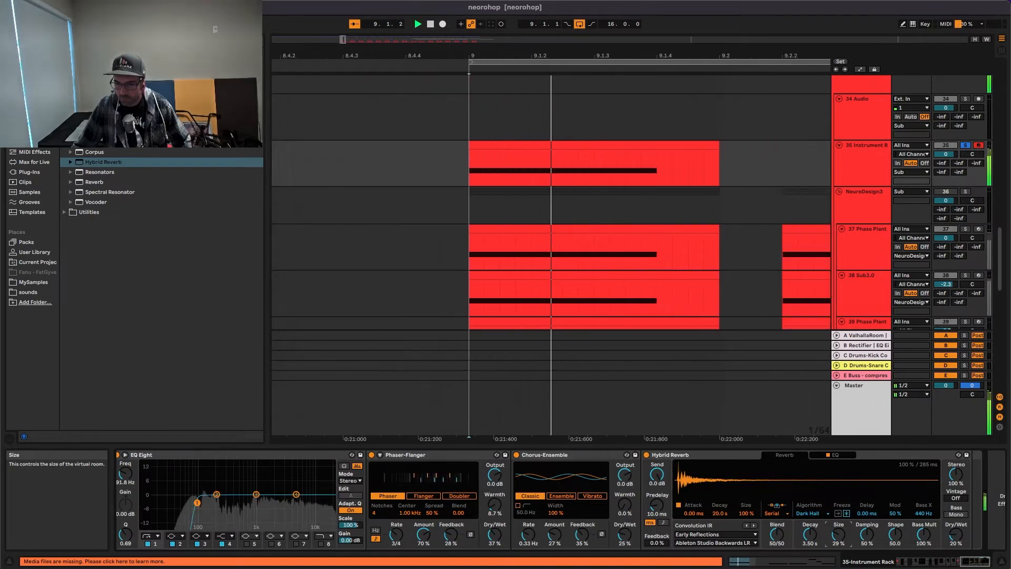
{"action": "left_click", "coordinate": [837, 455]}
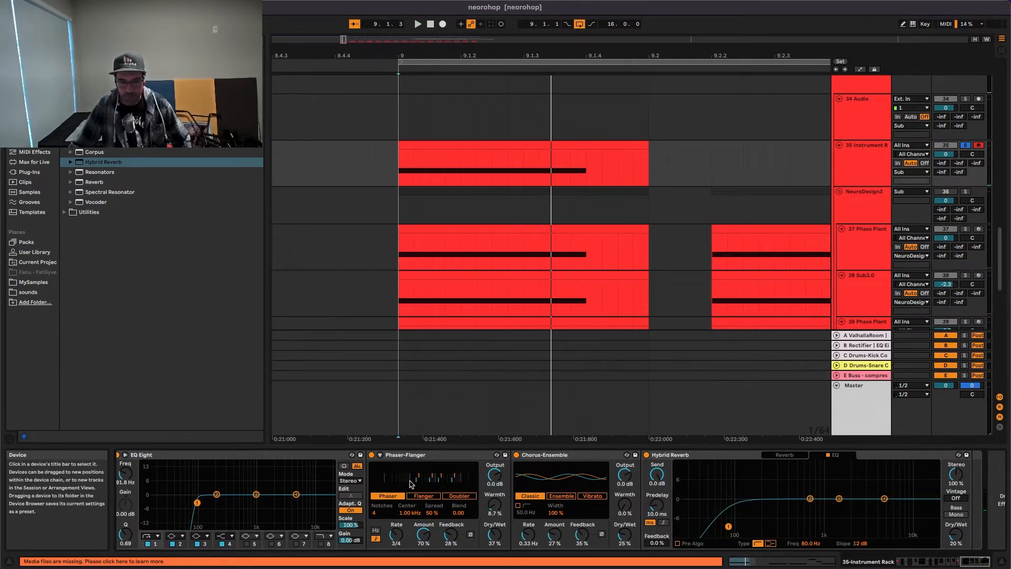
In the High chain's Hybrid Reverb, set Size to 30% and Decay to 2.63 s, and choose the Reflex early reflections impulse response
{"action": "scroll", "coordinate": [411, 483], "scroll_direction": "left", "scroll_amount": 5}
{"action": "left_click", "coordinate": [242, 490]}
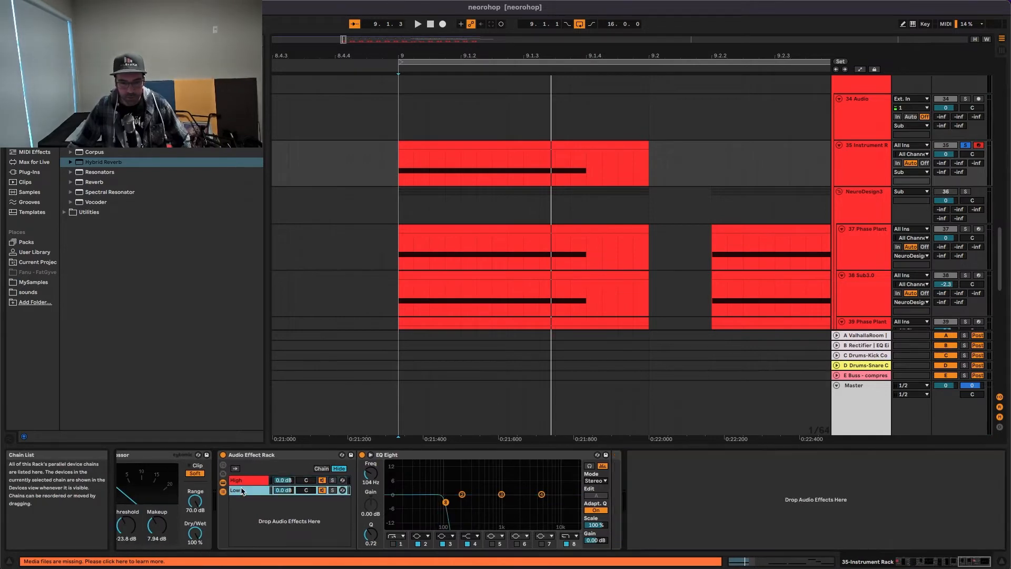
{"action": "scroll", "coordinate": [652, 490], "scroll_direction": "right", "scroll_amount": 5}
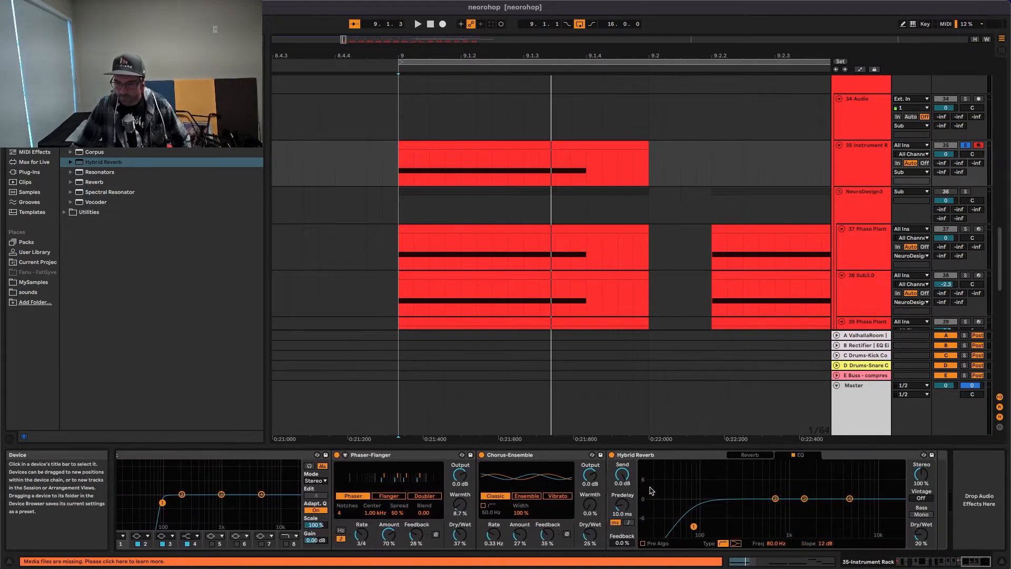
{"action": "left_click", "coordinate": [750, 455]}
{"action": "key", "text": "space"}
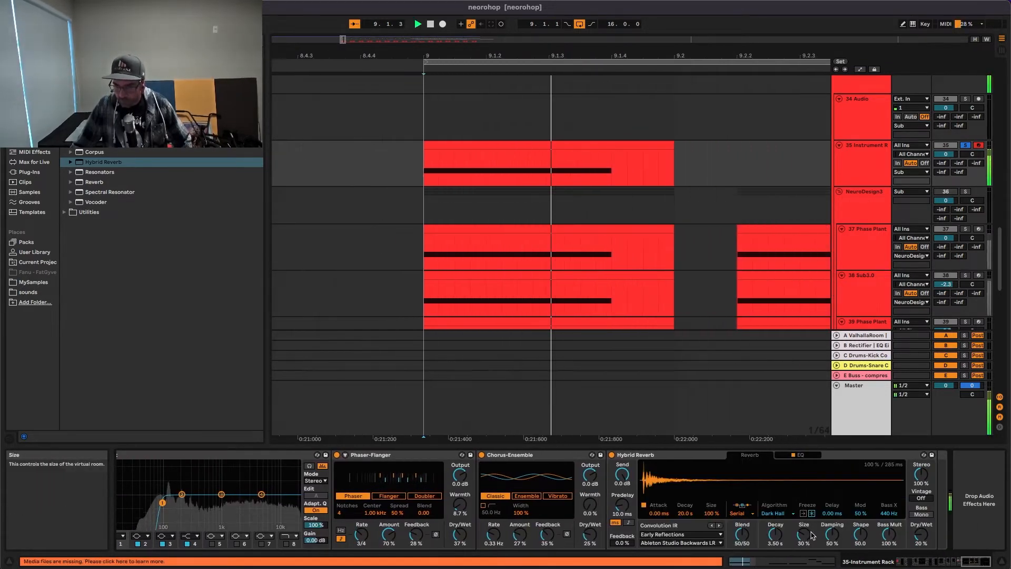
{"action": "scroll", "coordinate": [776, 534], "scroll_direction": "down", "scroll_amount": 3}
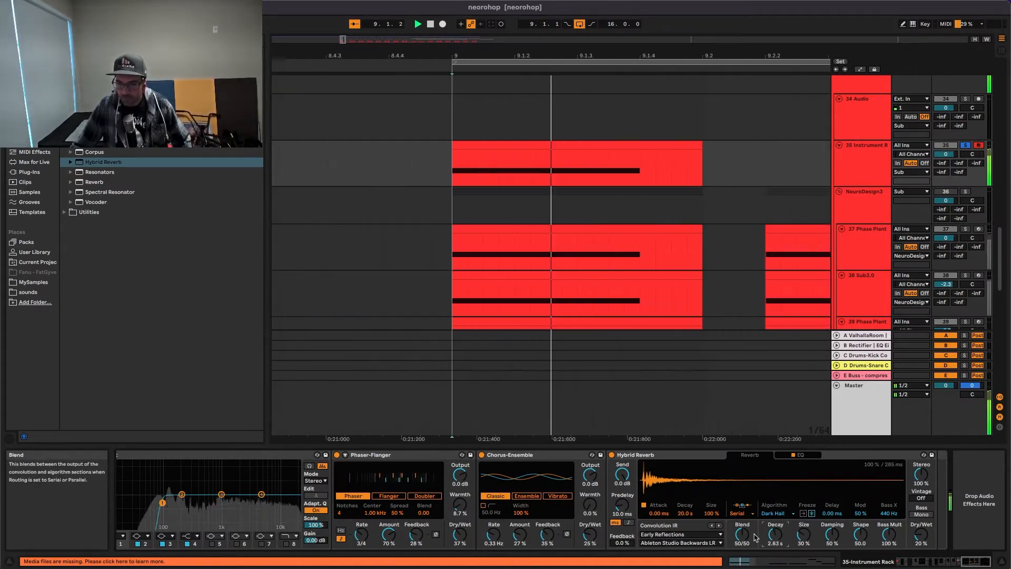
{"action": "left_click", "coordinate": [692, 543]}
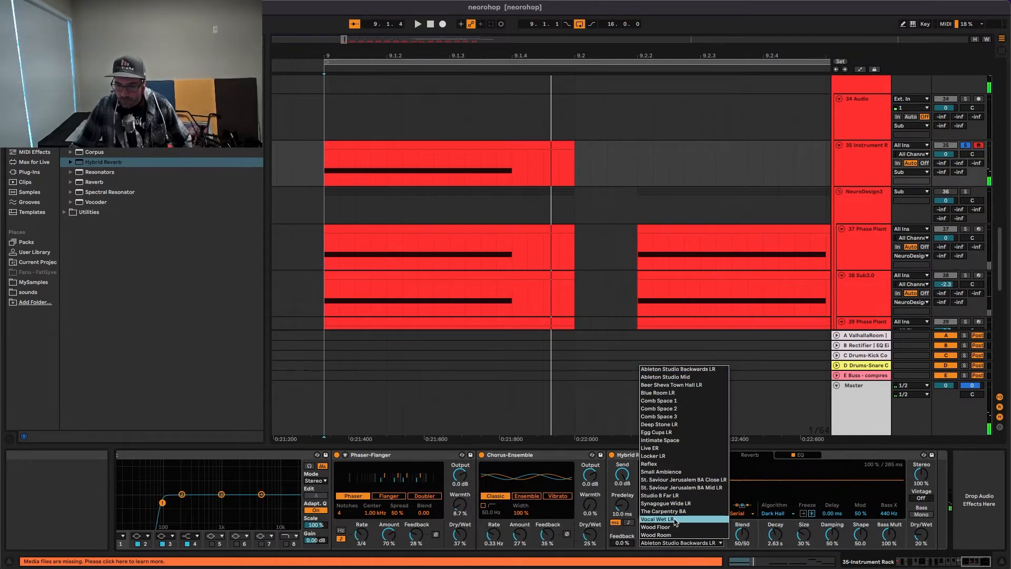
{"action": "left_click", "coordinate": [667, 464]}
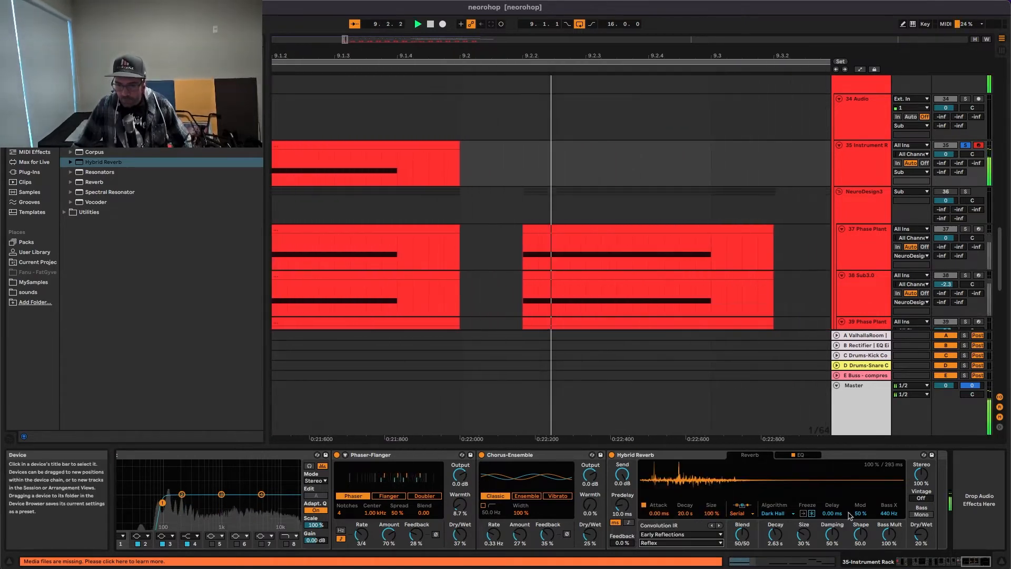
Compare the Hybrid Reverb fully wet and settle its Dry/Wet at 25%
{"action": "left_click_drag", "start_coordinate": [912, 530], "coordinate": [912, 495]}
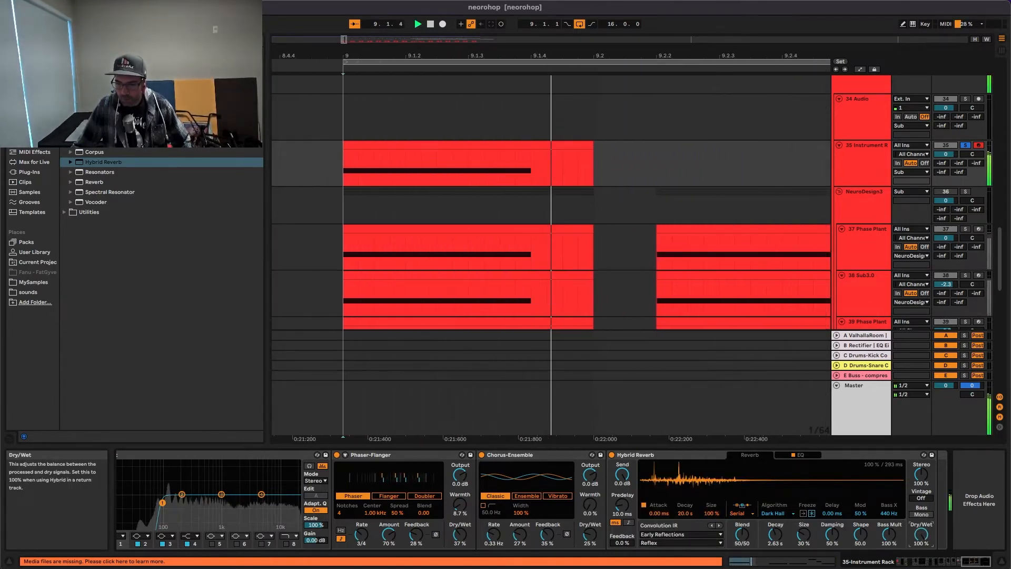
{"action": "left_click_drag", "start_coordinate": [921, 533], "coordinate": [921, 558]}
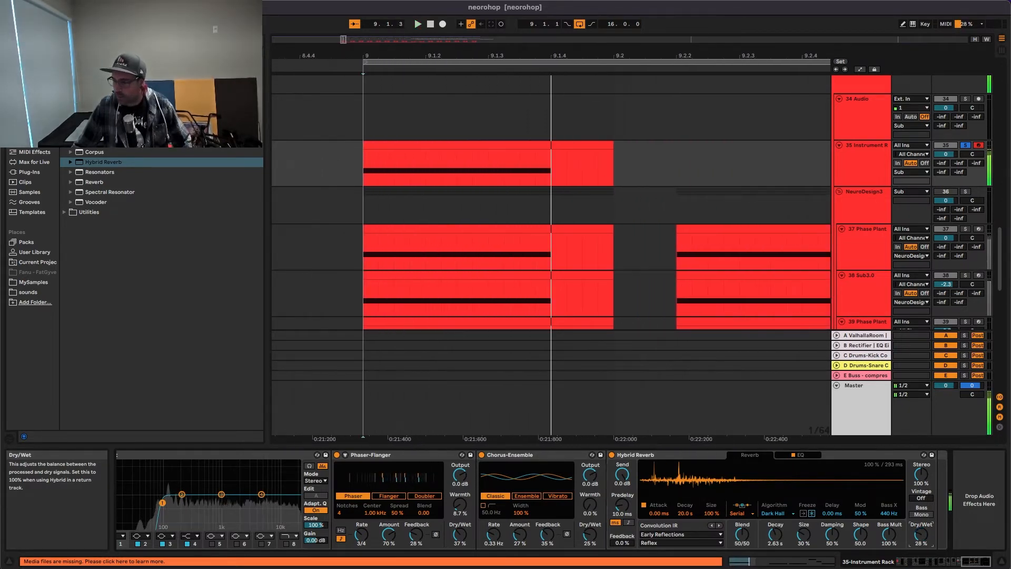
{"action": "left_click_drag", "start_coordinate": [921, 558], "coordinate": [920, 565]}
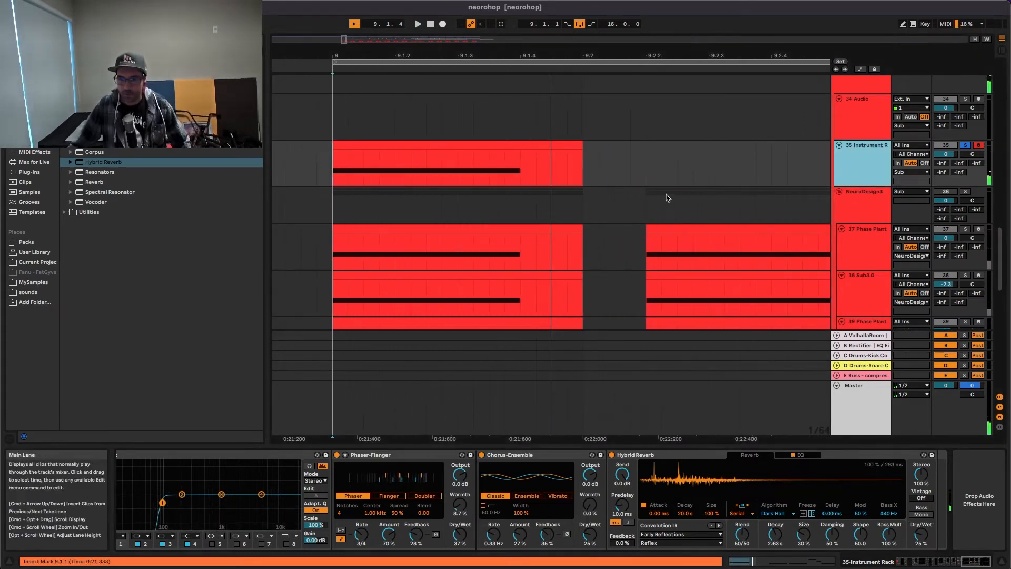
Duplicate the Instrument Rack track's MIDI clip and place the copy at 9.2.2
{"action": "scroll", "coordinate": [630, 195], "scroll_direction": "down", "scroll_amount": 5}
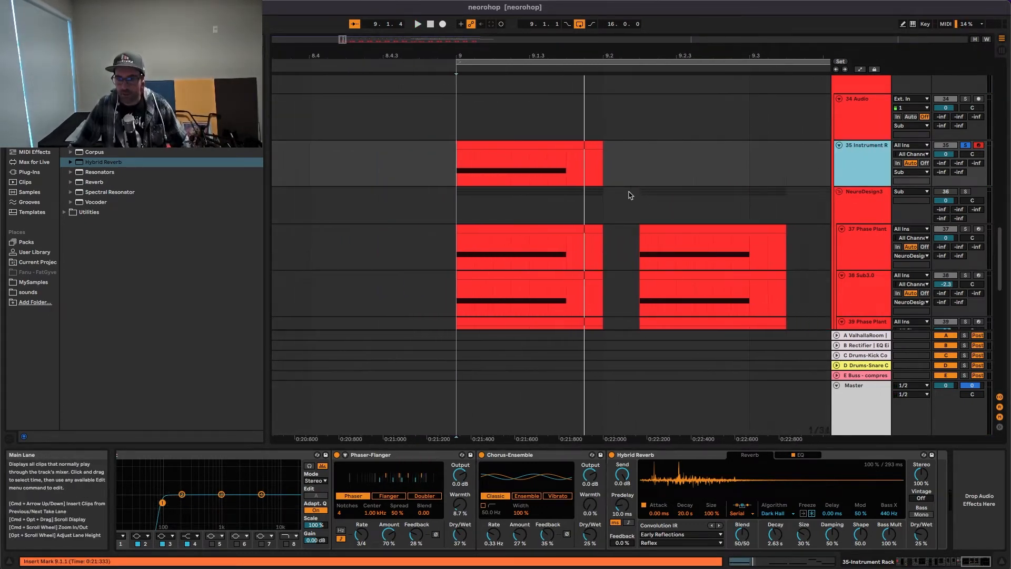
{"action": "scroll", "coordinate": [631, 195], "scroll_direction": "down", "scroll_amount": 3}
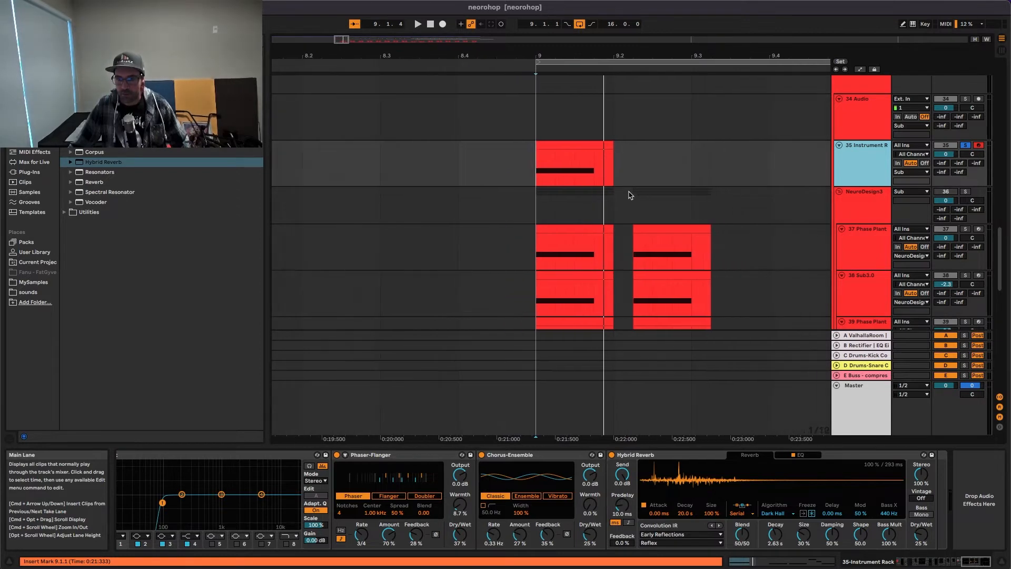
{"action": "scroll", "coordinate": [630, 196], "scroll_direction": "up", "scroll_amount": 4}
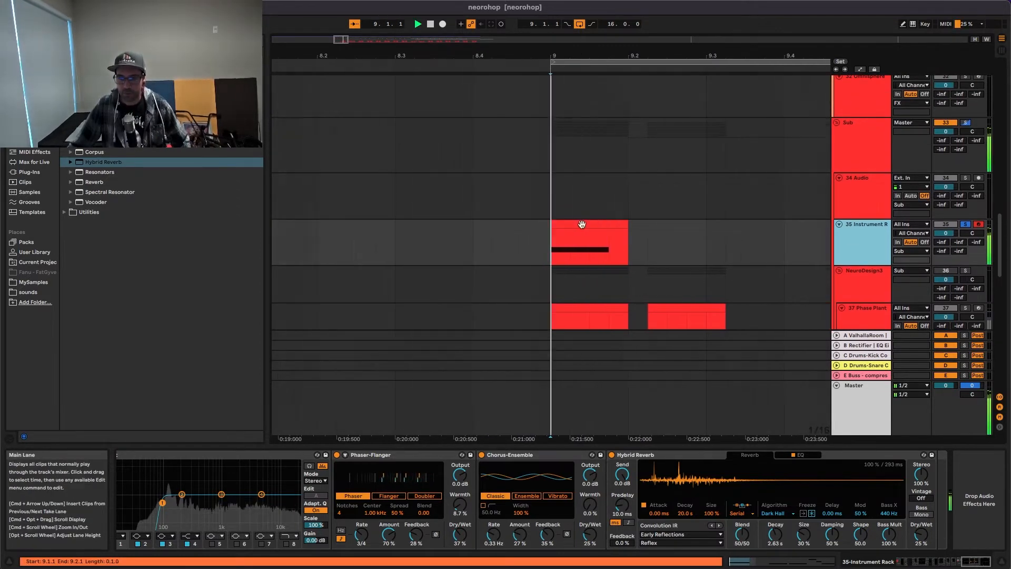
{"action": "left_click", "coordinate": [555, 221]}
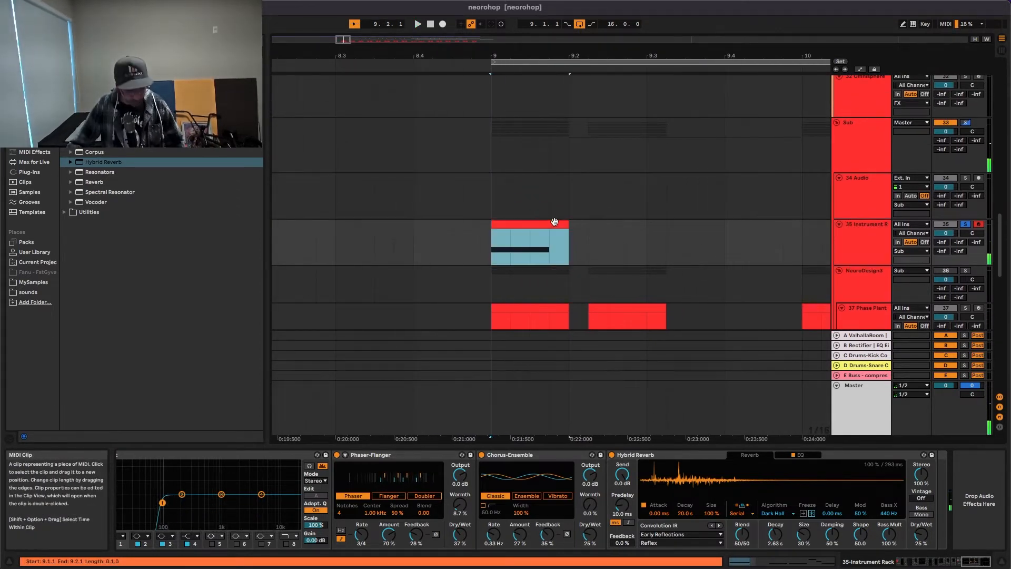
{"action": "key", "text": "super+d"}
{"action": "left_click_drag", "start_coordinate": [593, 222], "coordinate": [612, 222]}
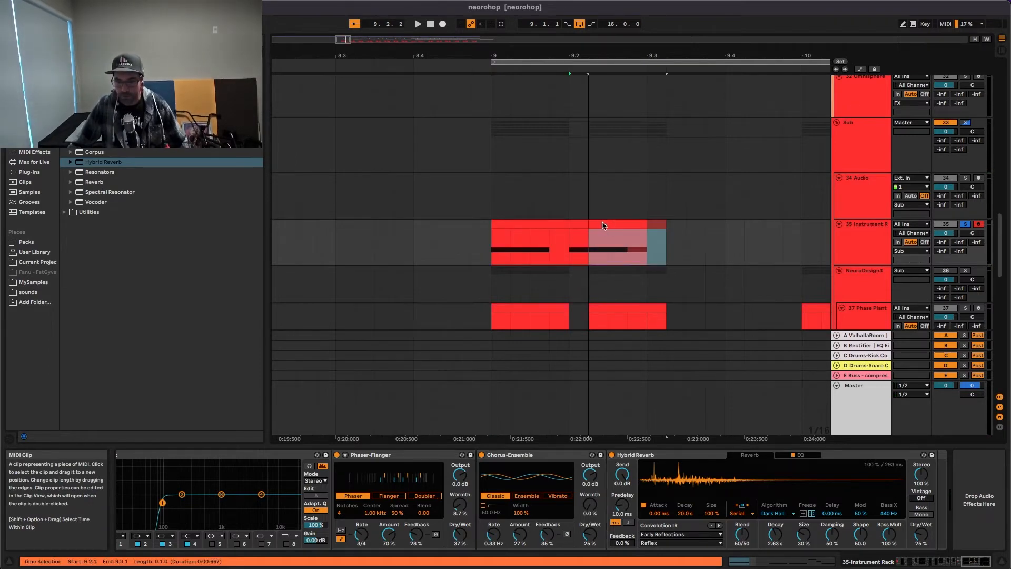
{"action": "left_click", "coordinate": [605, 252]}
Show the Instrument Rack track's automation for Macro 1 of the Mid chain's Phase Plant
{"action": "key", "text": "a"}
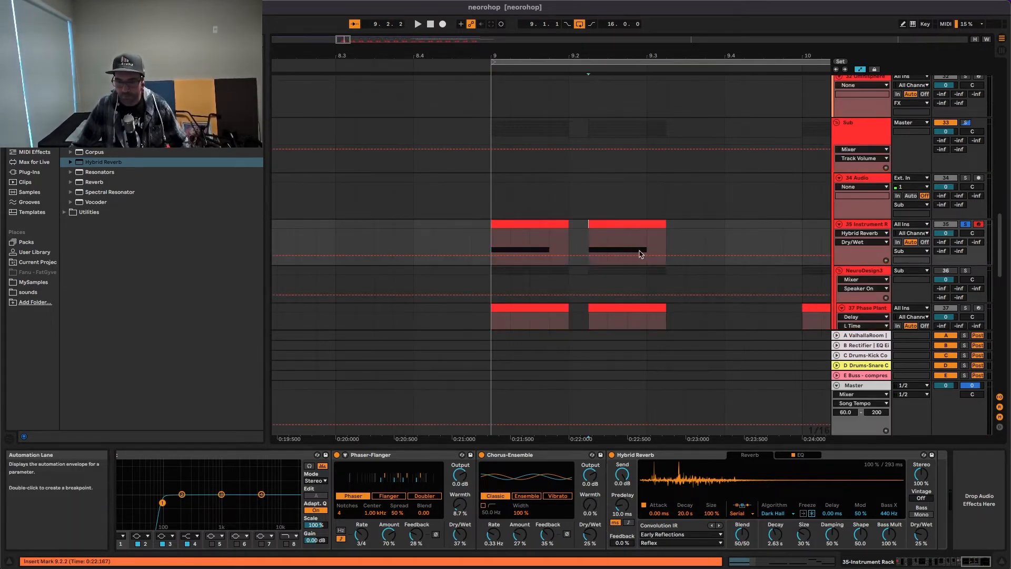
{"action": "left_click", "coordinate": [864, 242]}
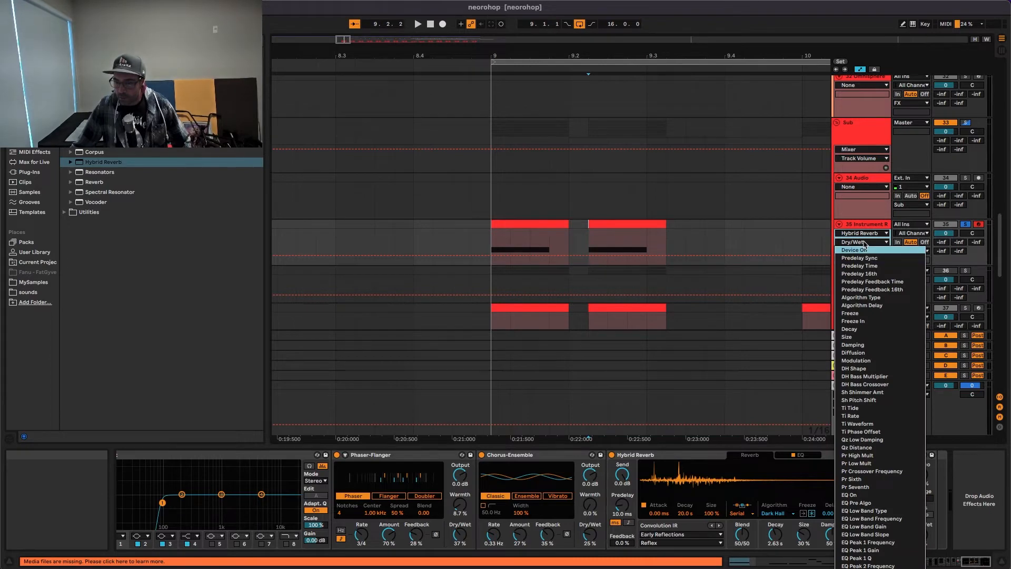
{"action": "left_click", "coordinate": [864, 235]}
{"action": "left_click", "coordinate": [865, 236]}
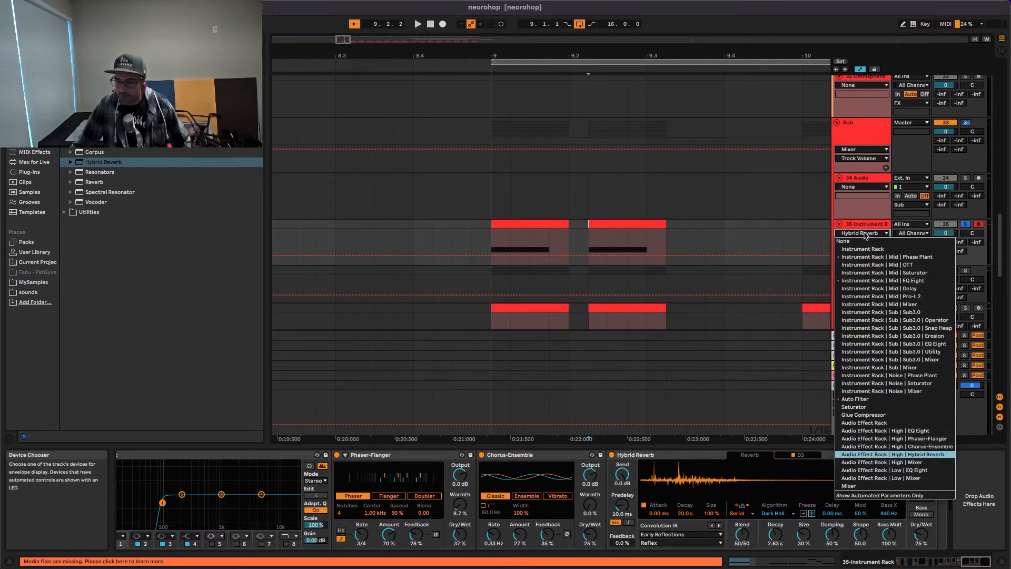
{"action": "left_click", "coordinate": [861, 256]}
{"action": "scroll", "coordinate": [627, 251], "scroll_direction": "up", "scroll_amount": 3}
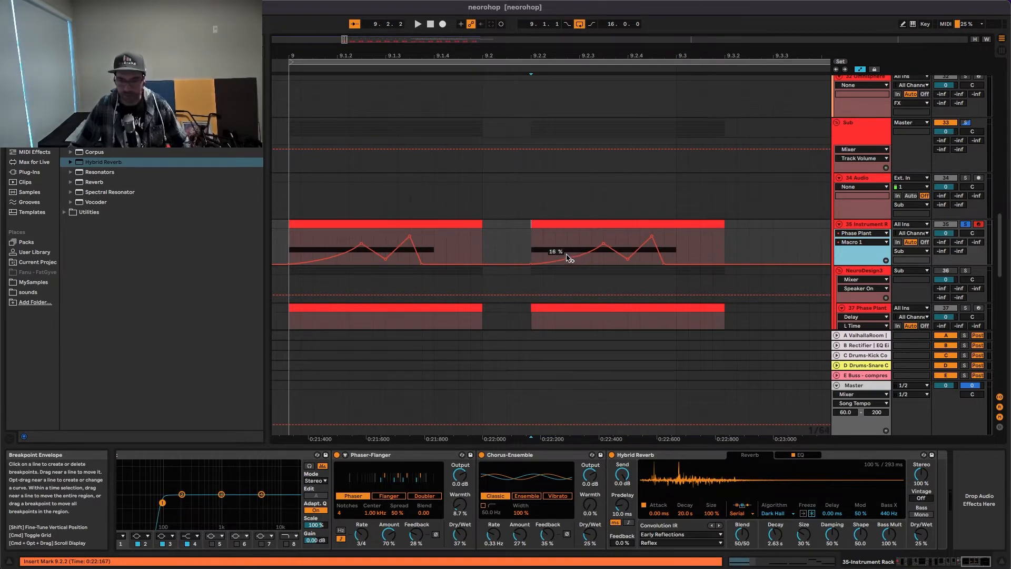
Reshape the Macro 1 automation in the second clip into one accelerating rise that peaks just after 9.2.4, and play it
{"action": "left_click_drag", "start_coordinate": [605, 246], "coordinate": [633, 261]}
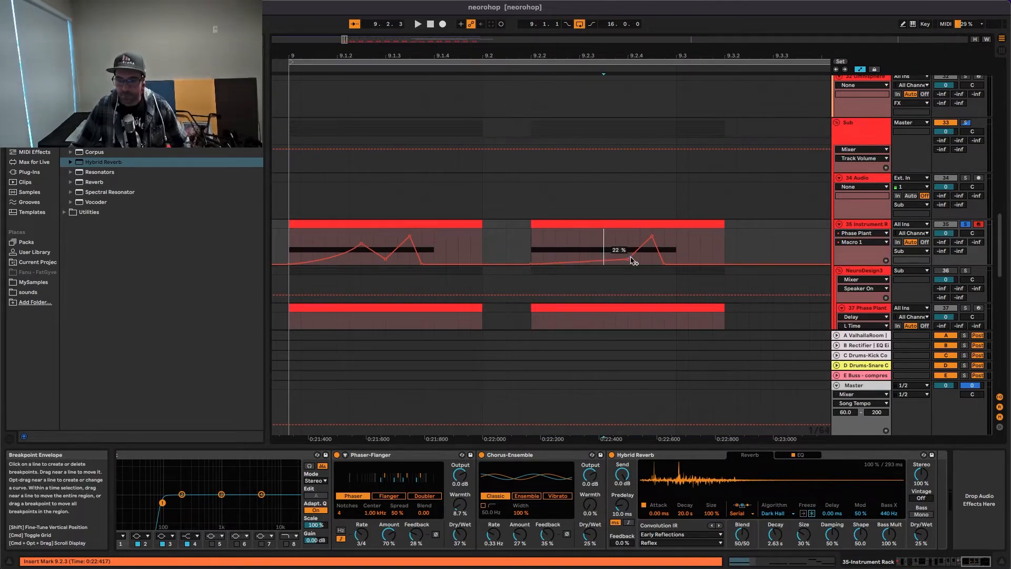
{"action": "left_click", "coordinate": [627, 260]}
{"action": "key", "text": "space"}
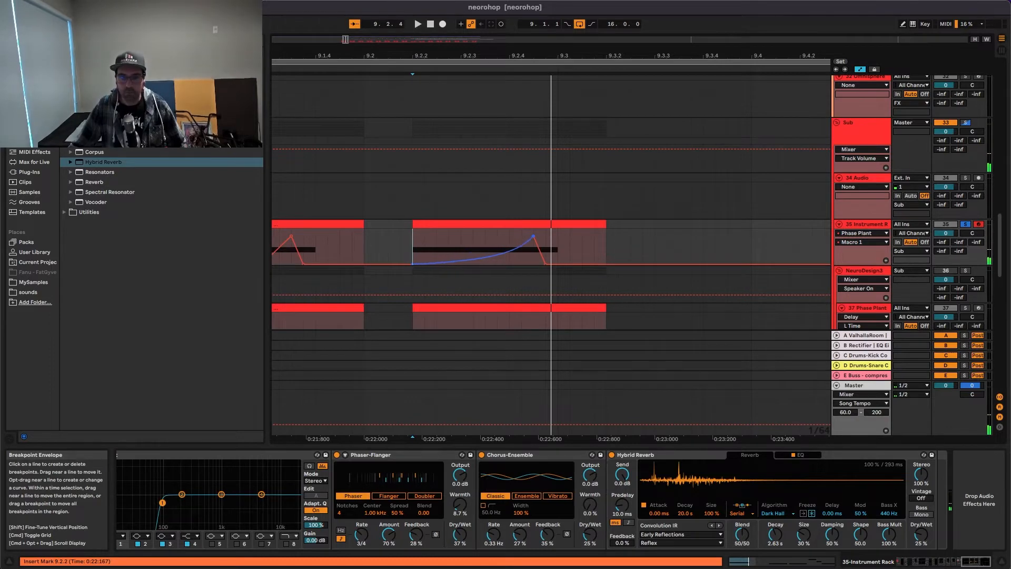
Show Phase Plant's Macro 2 automation and shape it to start low at 9.2.2 and curve upward to 9.3
{"action": "left_click", "coordinate": [849, 242]}
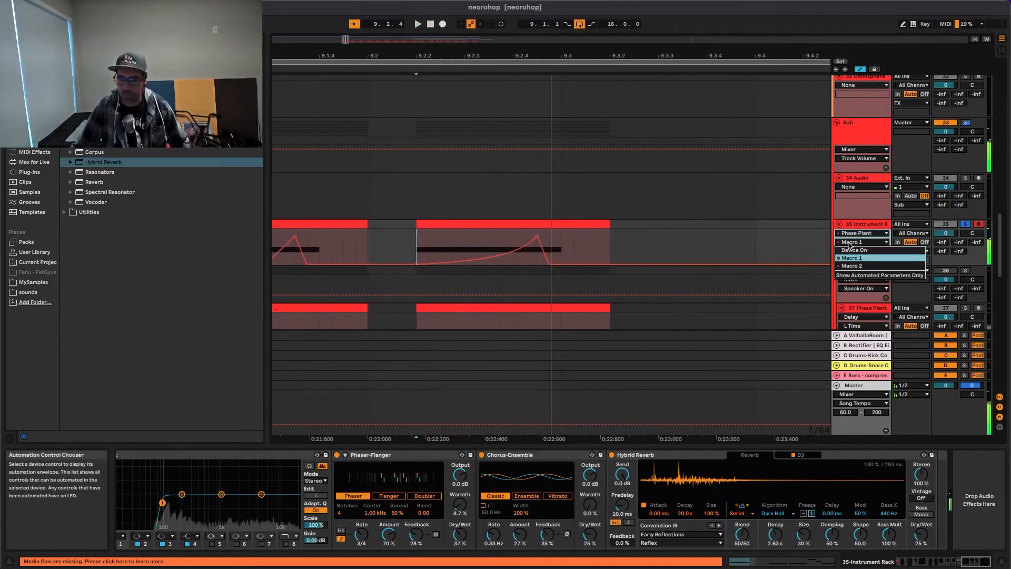
{"action": "left_click", "coordinate": [851, 265]}
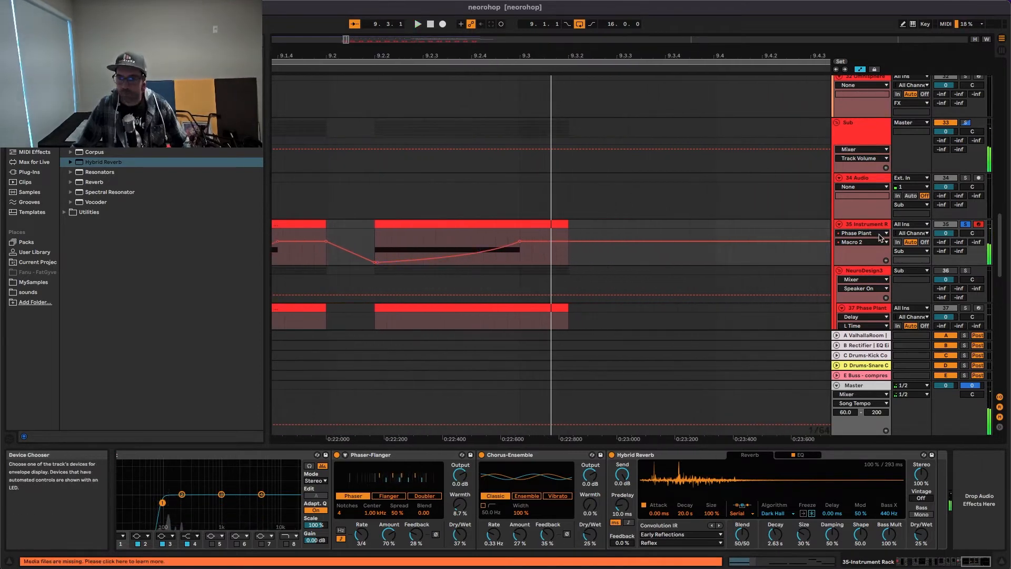
Rework the Mid chain EQ Eight's 5 Frequency A automation in the second clip with wider alternating dips and peaks, dipping to 17.5 Hz, and audition it
{"action": "left_click", "coordinate": [862, 242]}
{"action": "left_click", "coordinate": [861, 242]}
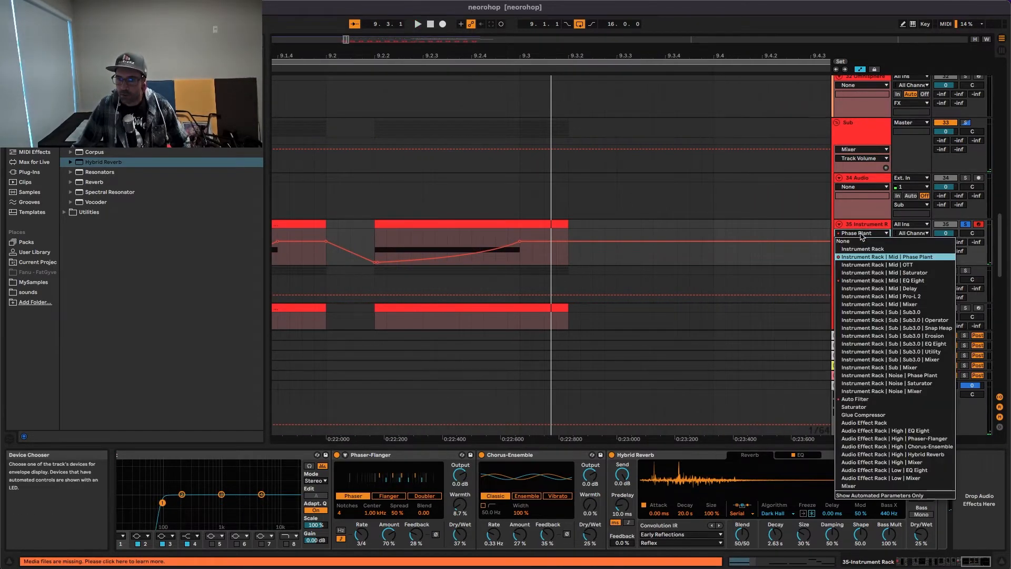
{"action": "left_click", "coordinate": [856, 281]}
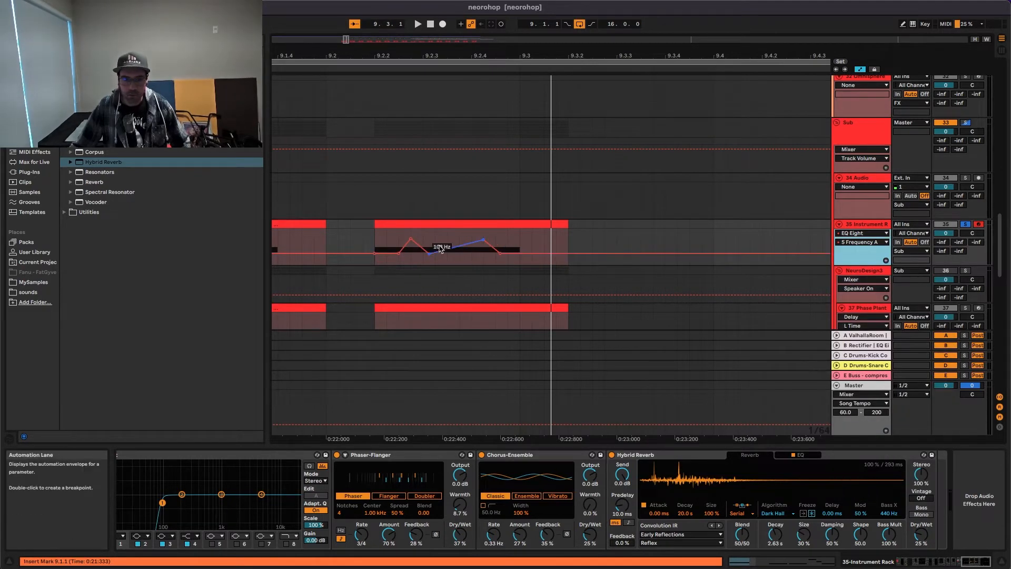
{"action": "left_click", "coordinate": [399, 253]}
{"action": "left_click_drag", "start_coordinate": [398, 253], "coordinate": [429, 240]}
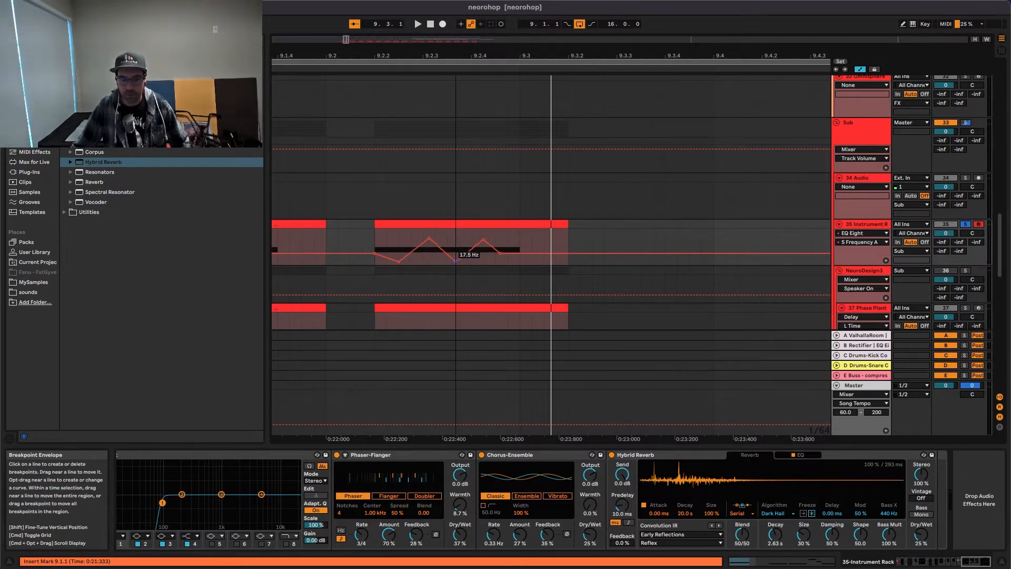
{"action": "left_click_drag", "start_coordinate": [484, 245], "coordinate": [519, 253]}
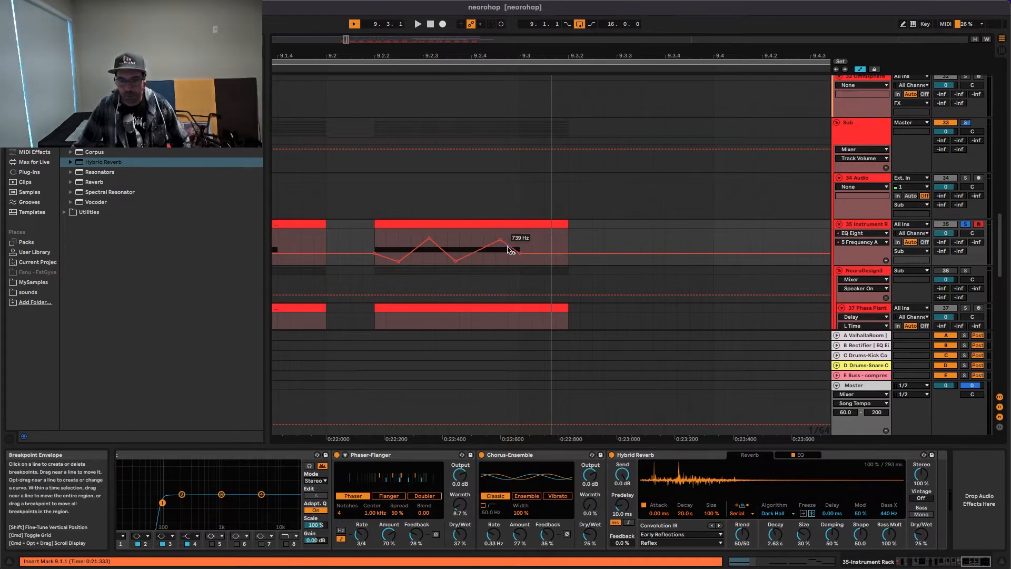
{"action": "key", "text": "space"}
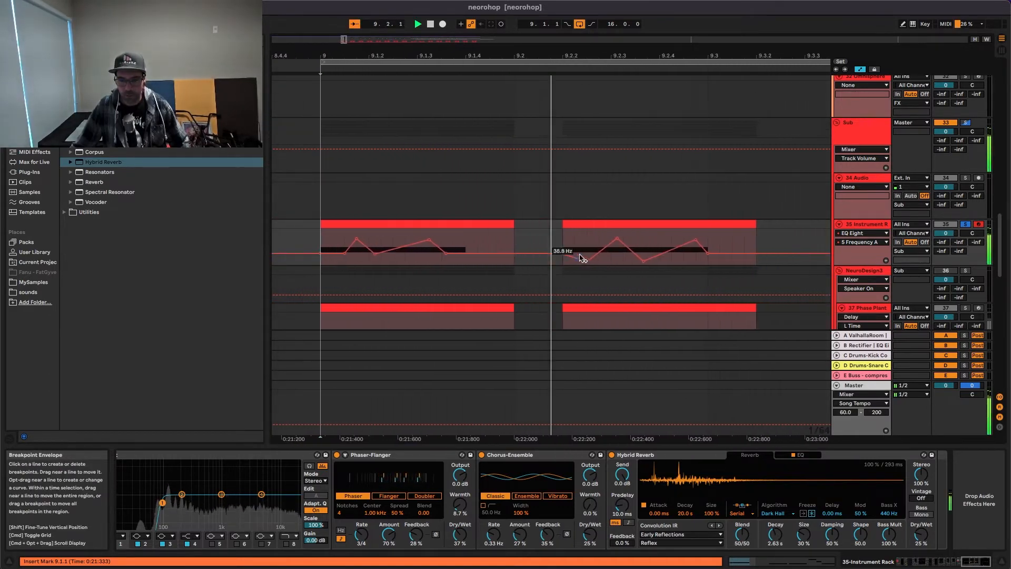
{"action": "key", "text": "space"}
{"action": "key", "text": "a"}
{"action": "key", "text": "a"}
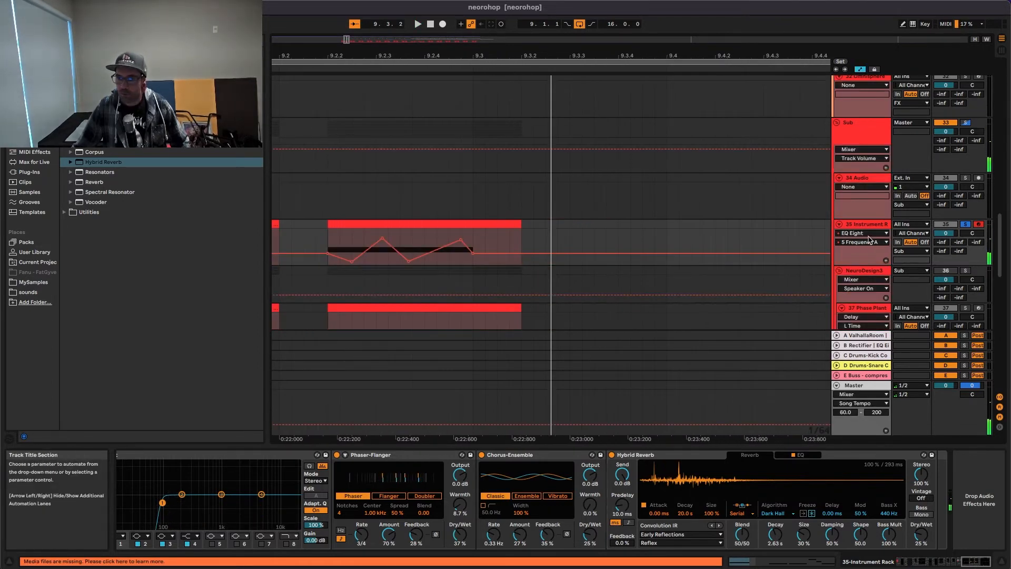
Return to Phase Plant's Macro 2 automation, add a rise to 82% at 9.2.3 and a dip to 35% at 9.2.4, and audition it
{"action": "left_click", "coordinate": [866, 242]}
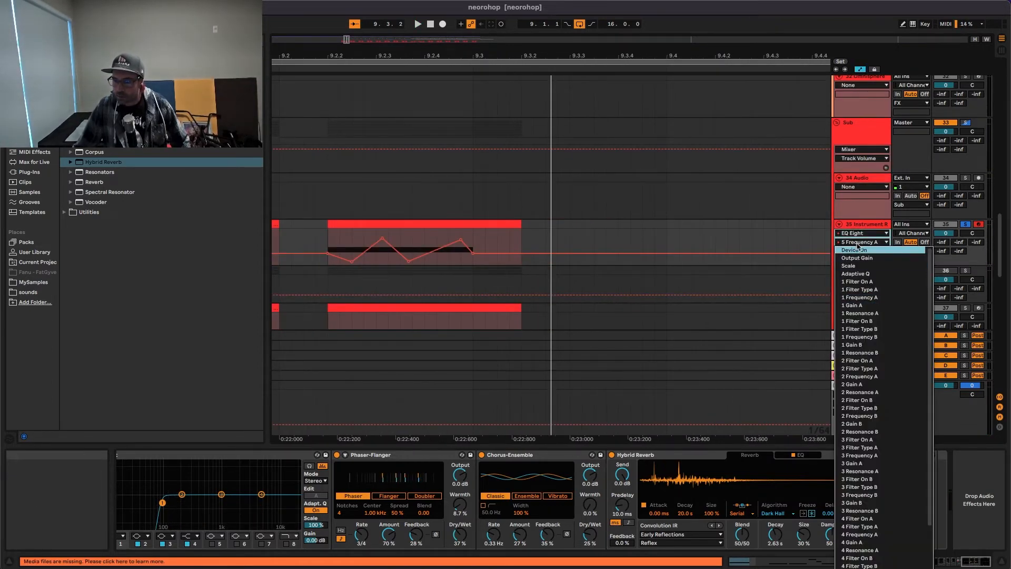
{"action": "left_click", "coordinate": [858, 234]}
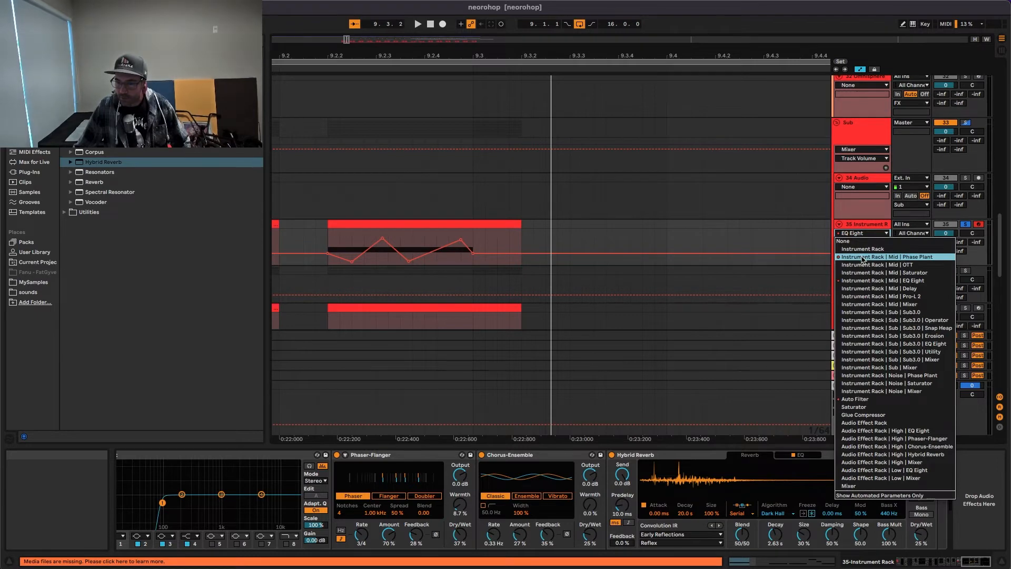
{"action": "left_click", "coordinate": [863, 257]}
{"action": "left_click", "coordinate": [858, 242]}
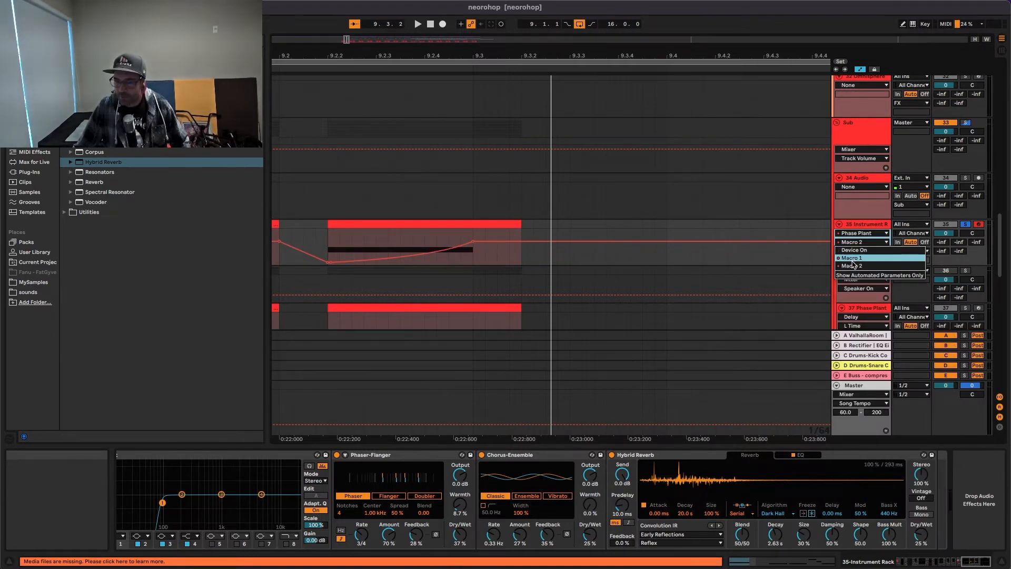
{"action": "left_click", "coordinate": [853, 266]}
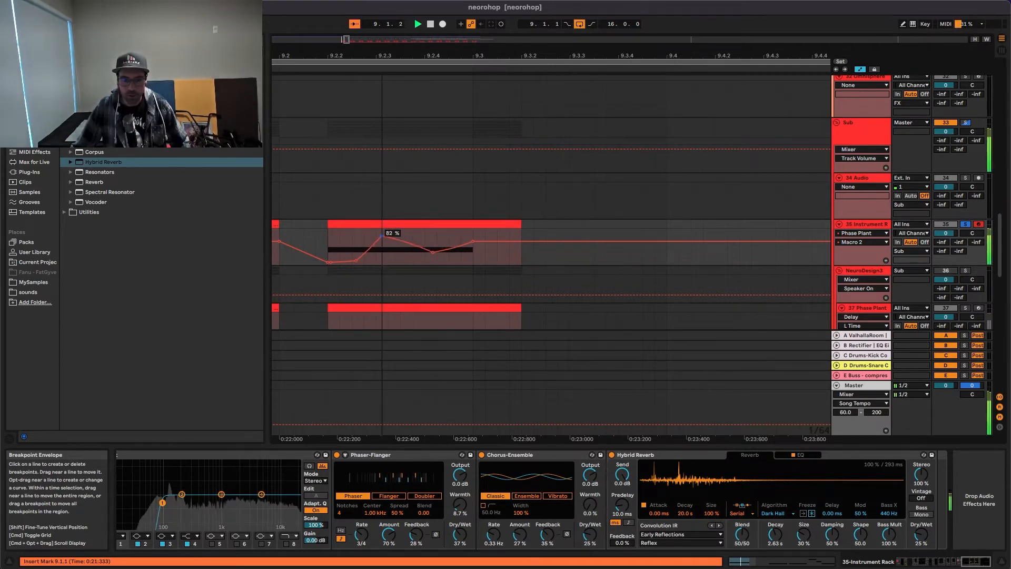
{"action": "key", "text": "space"}
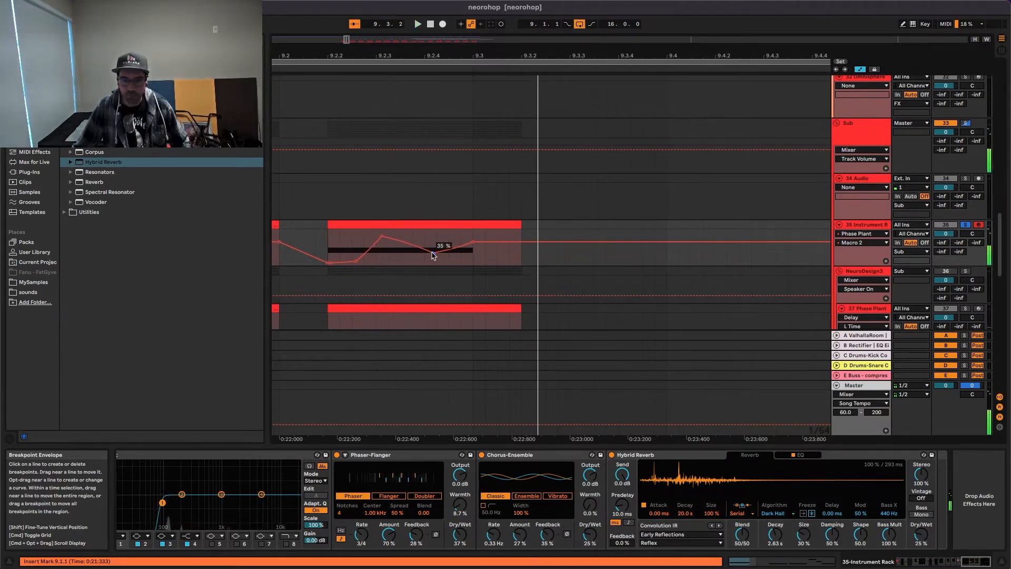
Lower the Macro 2 automation dip at 9.2.4 to about 12% and play back the result
{"action": "right_click", "coordinate": [433, 253]}
{"action": "right_click", "coordinate": [425, 249]}
{"action": "key", "text": "Escape"}
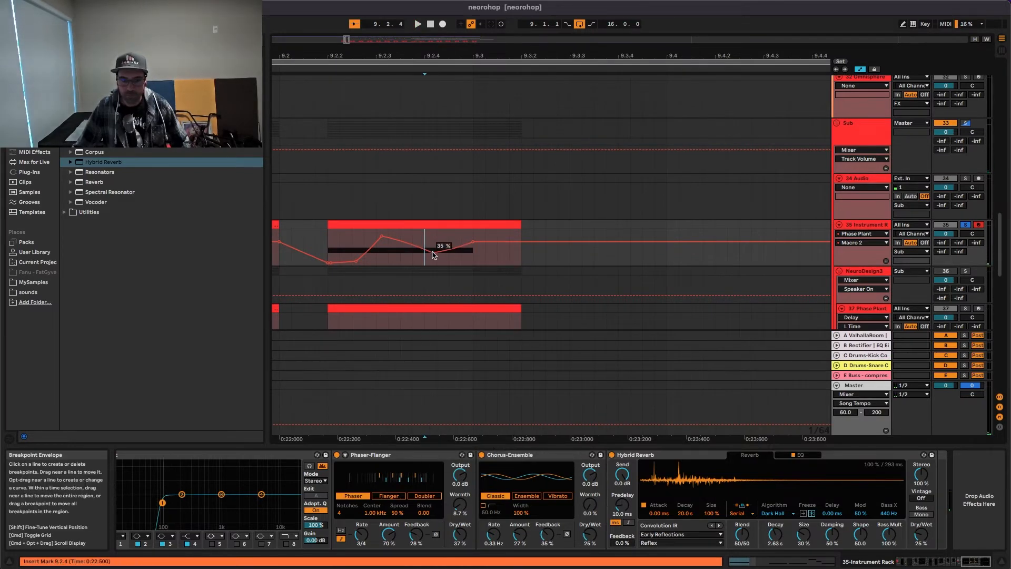
{"action": "right_click", "coordinate": [429, 249]}
{"action": "key", "text": "Escape"}
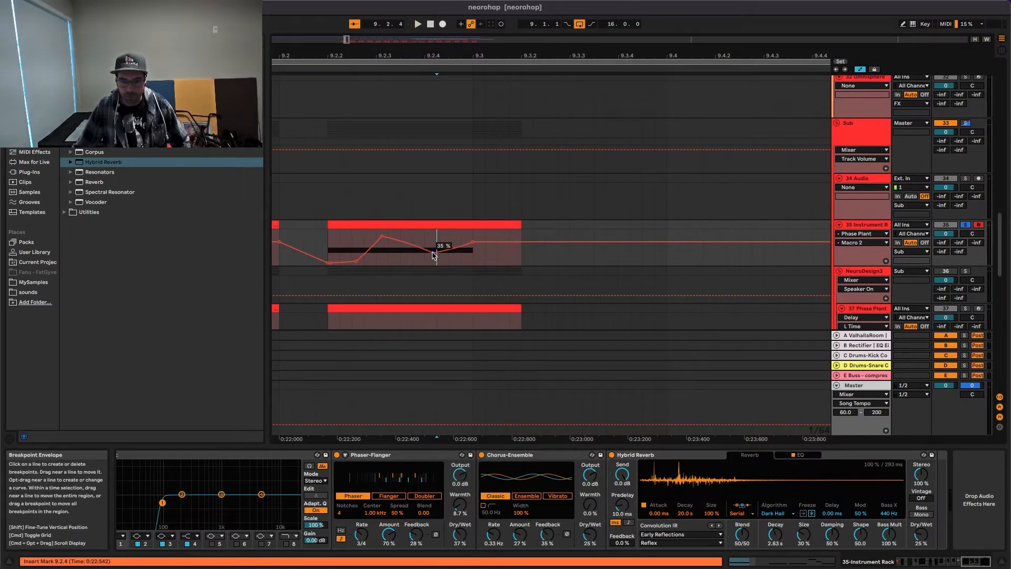
{"action": "left_click_drag", "start_coordinate": [430, 257], "coordinate": [430, 263]}
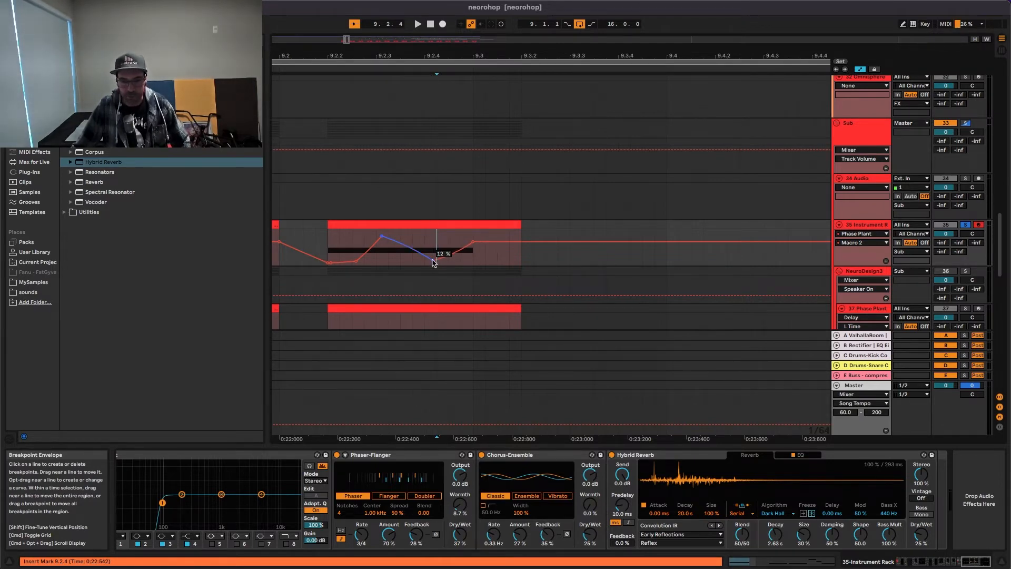
{"action": "left_click_drag", "start_coordinate": [432, 262], "coordinate": [435, 260]}
{"action": "key", "text": "space"}
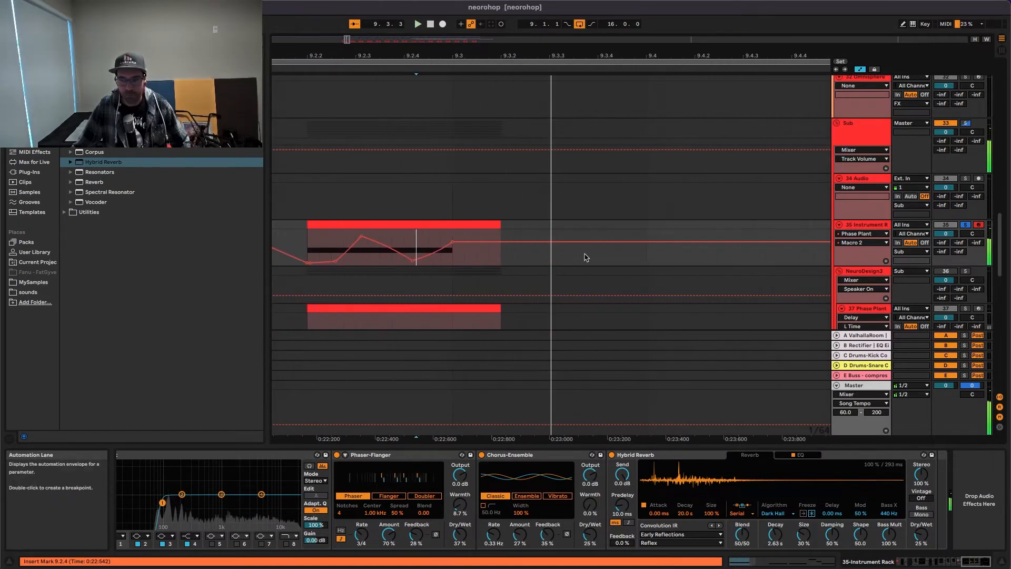
Add a dip to 40% between two peaks in the second clip's Macro 1 automation and play it
{"action": "left_click", "coordinate": [855, 243]}
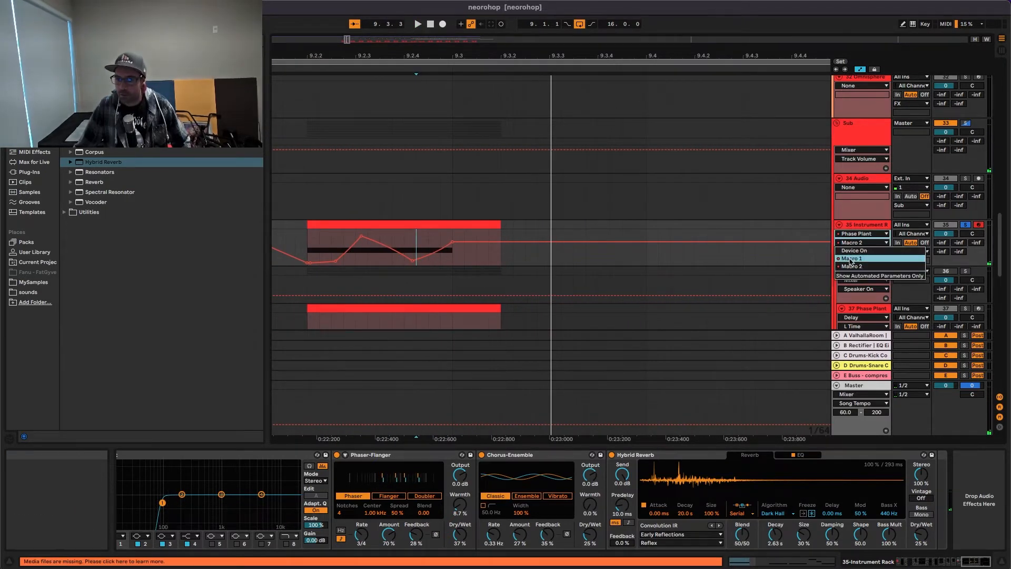
{"action": "left_click", "coordinate": [851, 259]}
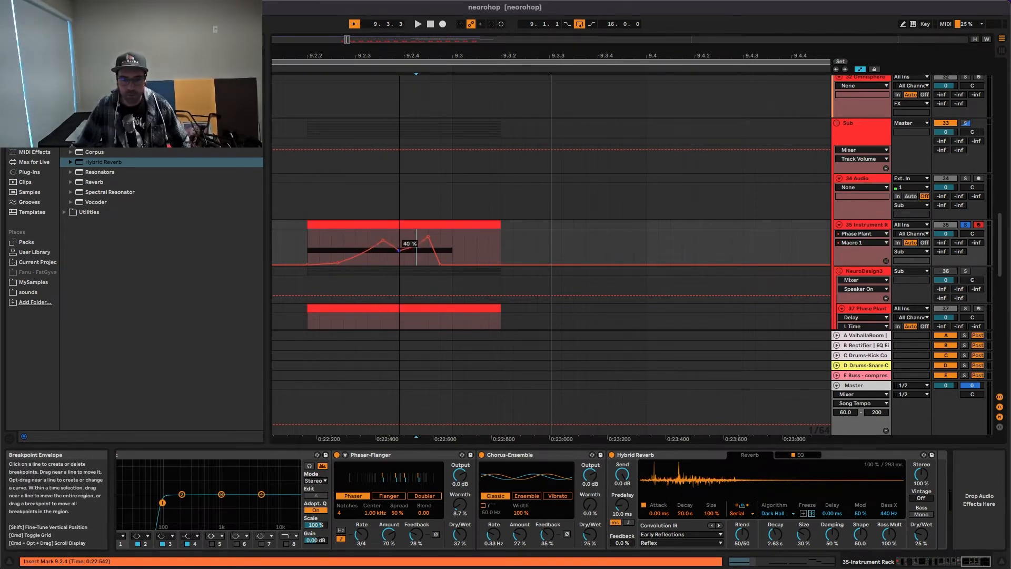
{"action": "scroll", "coordinate": [406, 264], "scroll_direction": "right", "scroll_amount": 3}
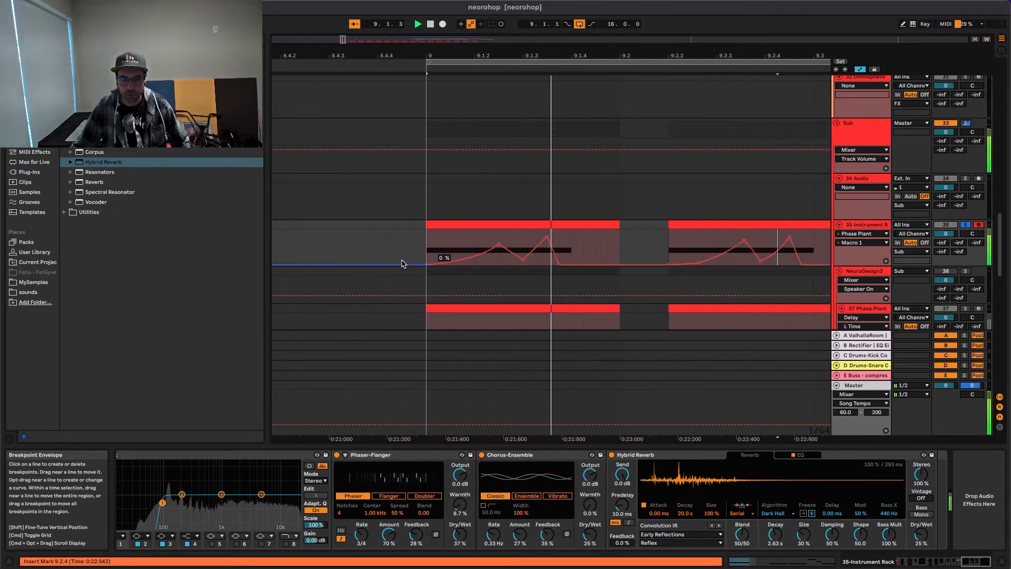
Hide the automation lanes and open the Phase Plant editor from the Instrument Rack's Mid chain
{"action": "key", "text": "a"}
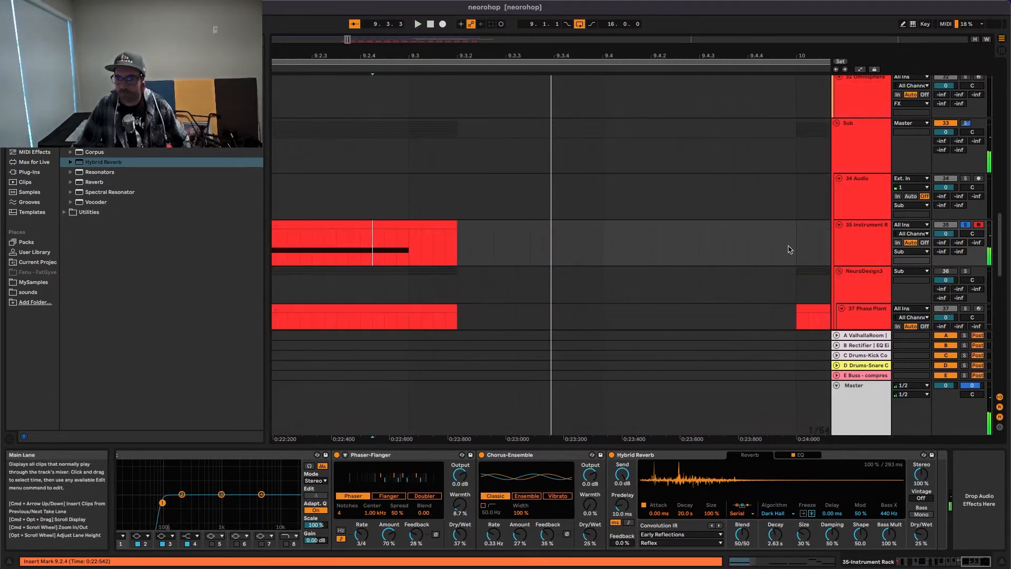
{"action": "left_click", "coordinate": [859, 233]}
{"action": "scroll", "coordinate": [470, 476], "scroll_direction": "left", "scroll_amount": 10}
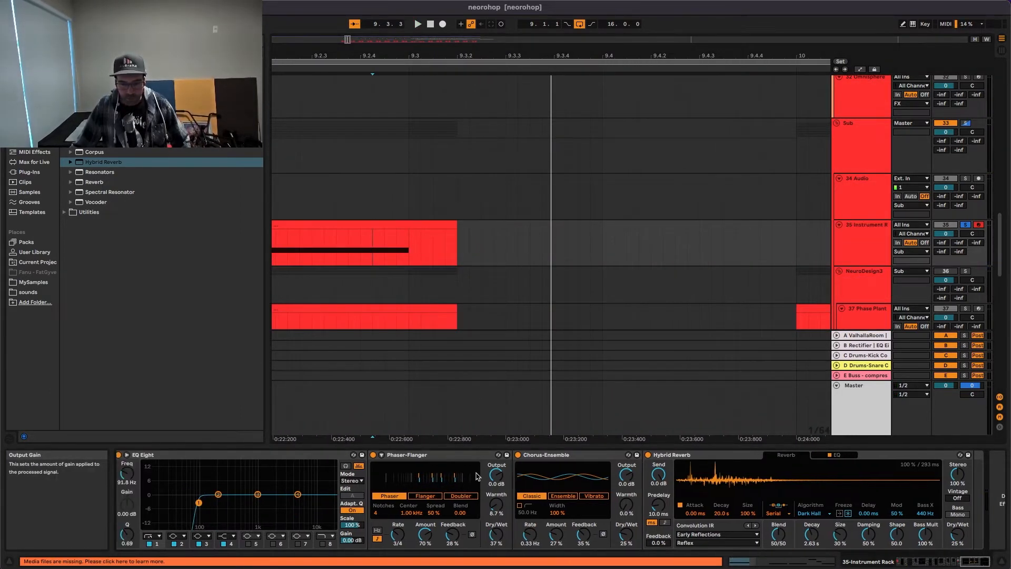
{"action": "scroll", "coordinate": [473, 475], "scroll_direction": "left", "scroll_amount": 15}
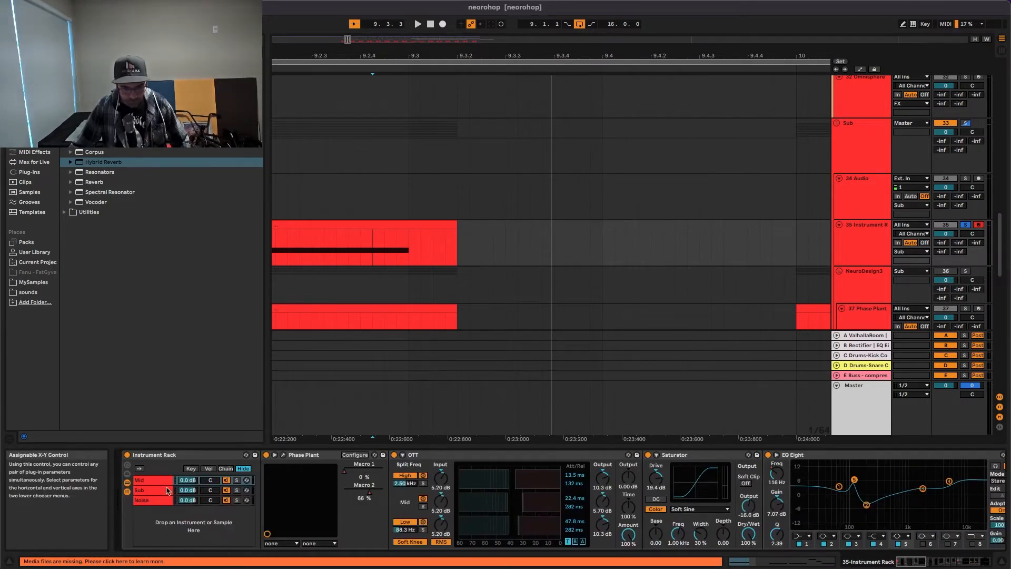
{"action": "left_click", "coordinate": [161, 482]}
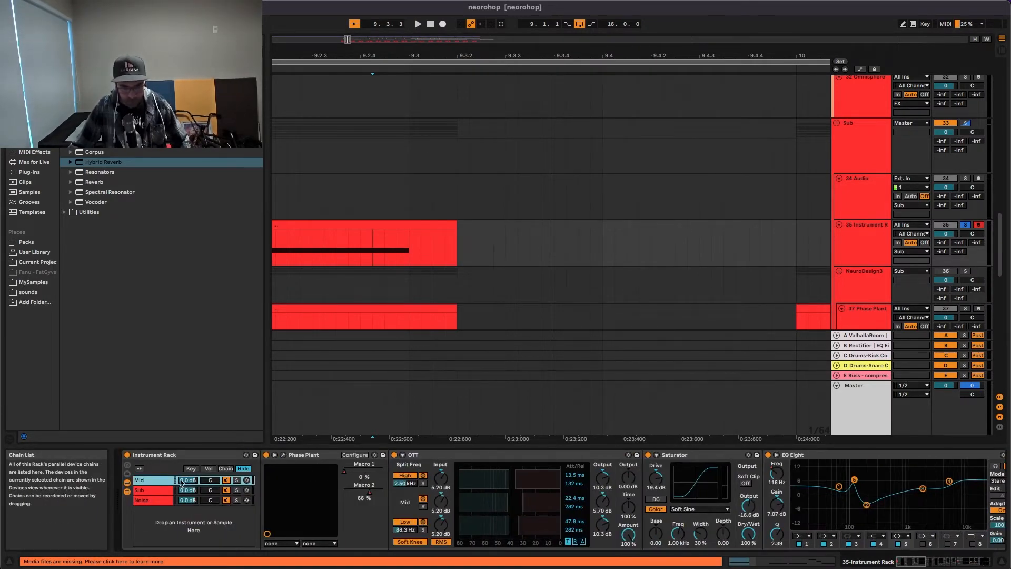
{"action": "left_click", "coordinate": [283, 454]}
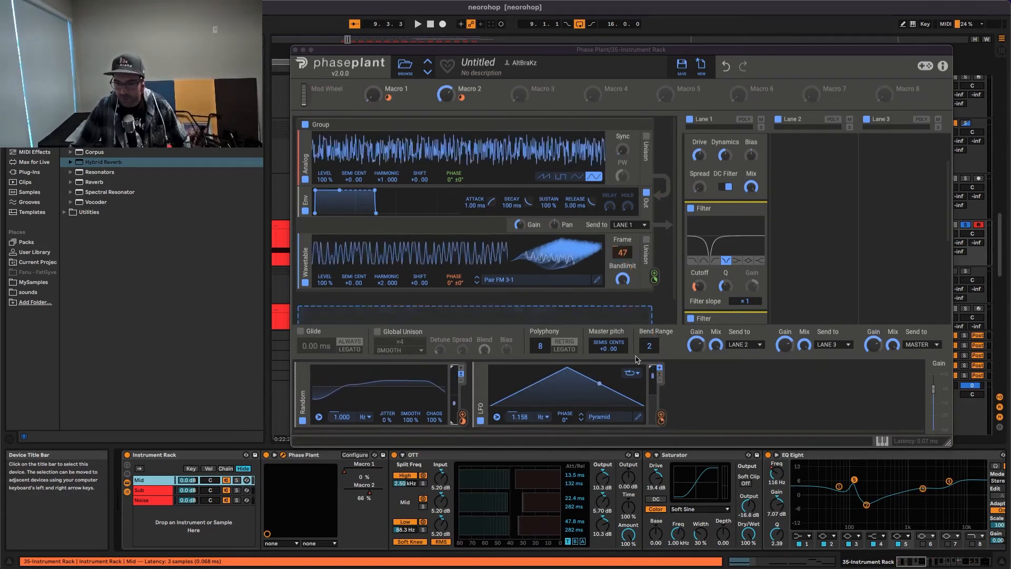
Remove the LFO's modulation of the Wavetable oscillator's Frame in Phase Plant
{"action": "right_click", "coordinate": [661, 419]}
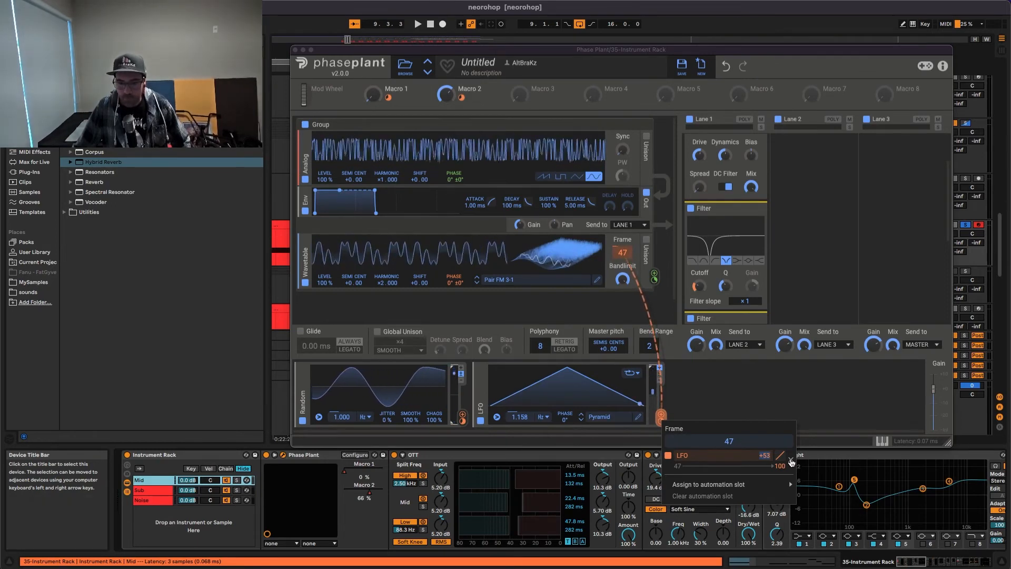
{"action": "left_click", "coordinate": [790, 462]}
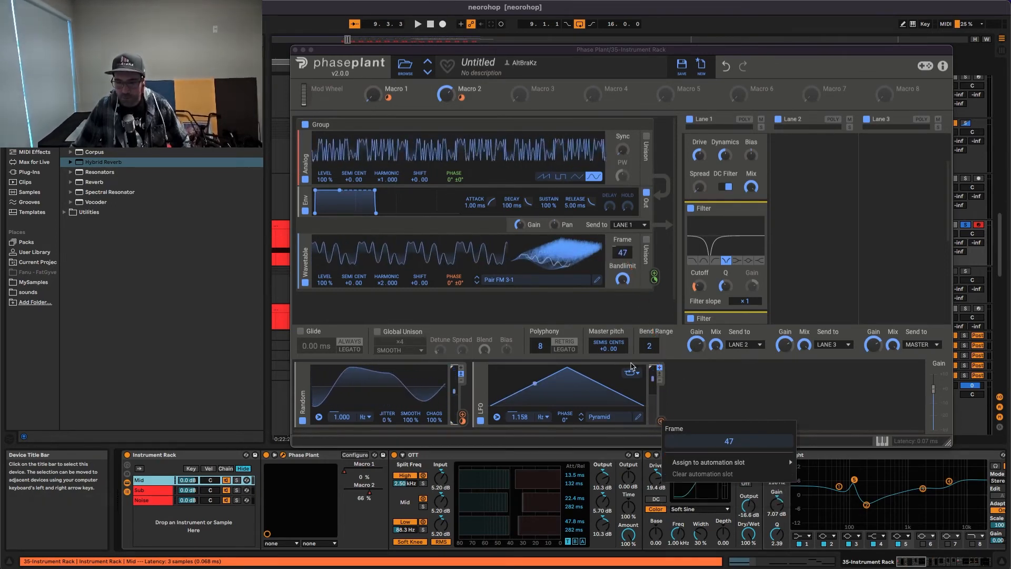
{"action": "left_click", "coordinate": [722, 386]}
{"action": "key", "text": "super+alt+p"}
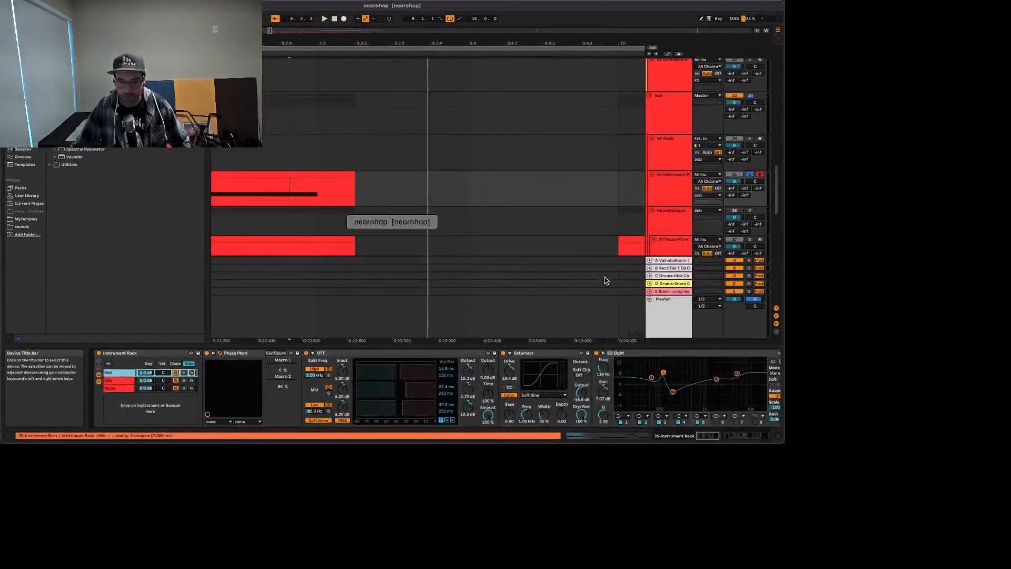
{"action": "key", "text": "super+alt+p"}
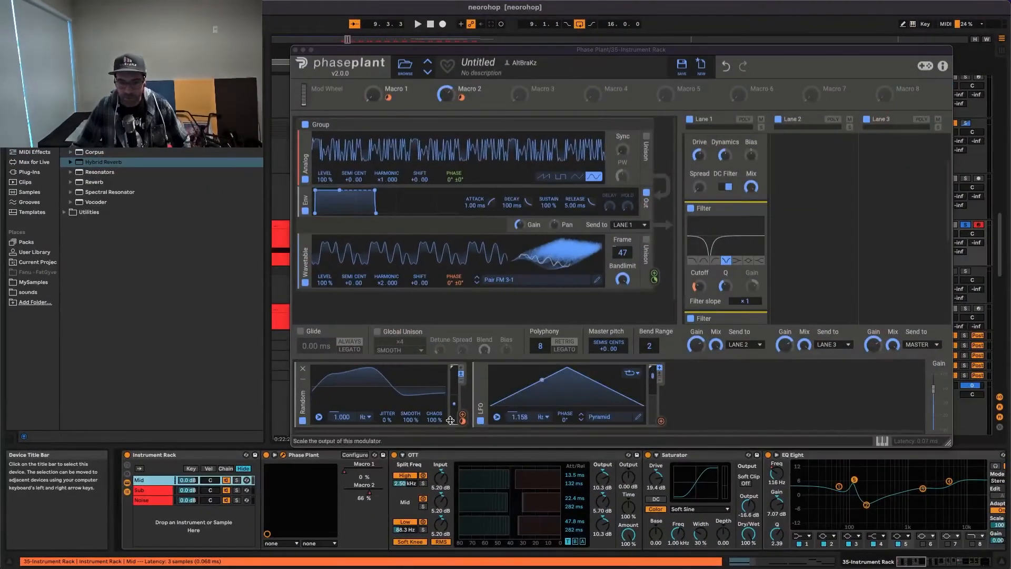
Remove the Random modulator from the Wavetable's Phase Offset and route it to the Wavetable's Frame at about +101
{"action": "left_click_drag", "start_coordinate": [450, 419], "coordinate": [453, 278]}
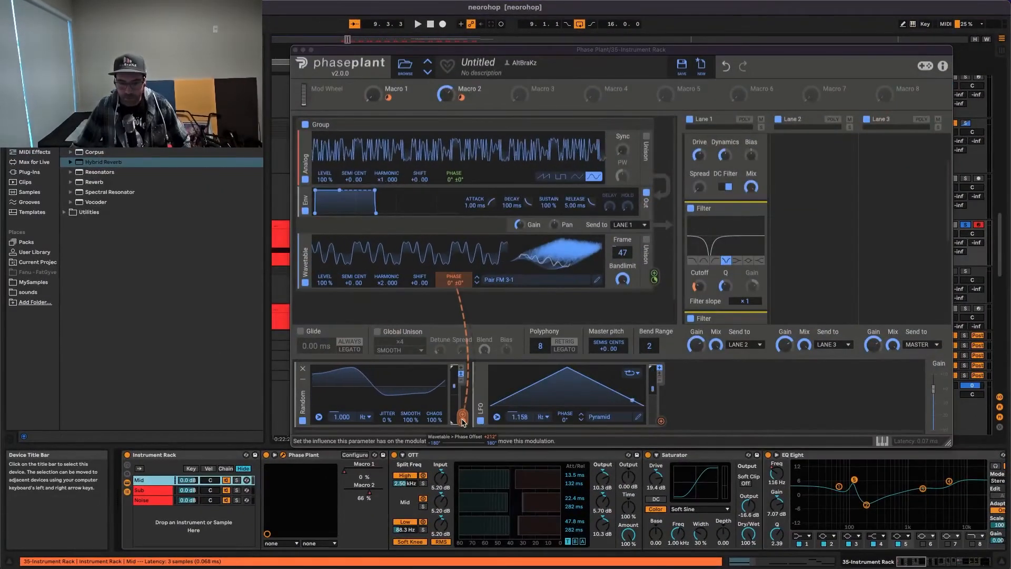
{"action": "left_click", "coordinate": [591, 460]}
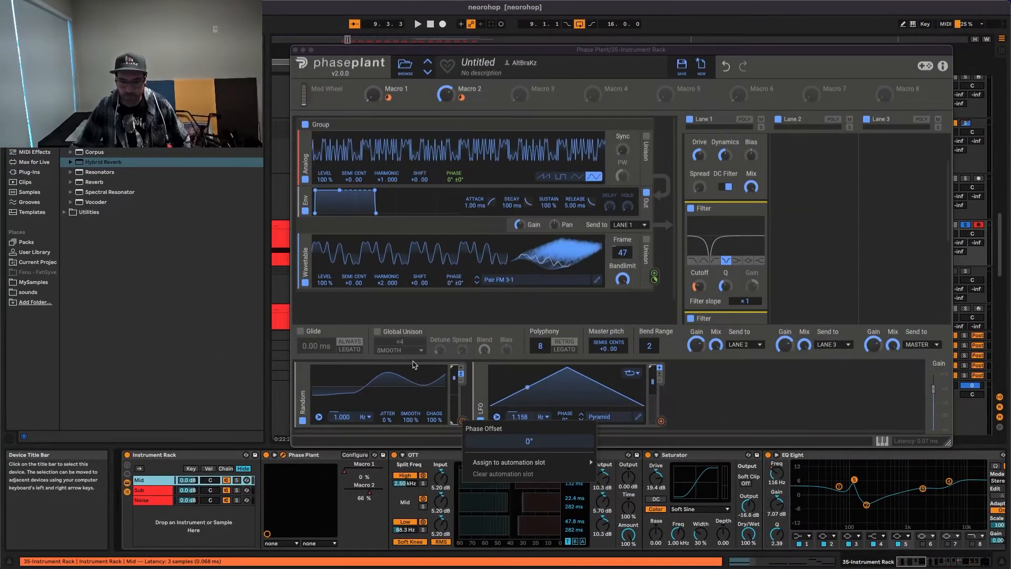
{"action": "left_click", "coordinate": [745, 401]}
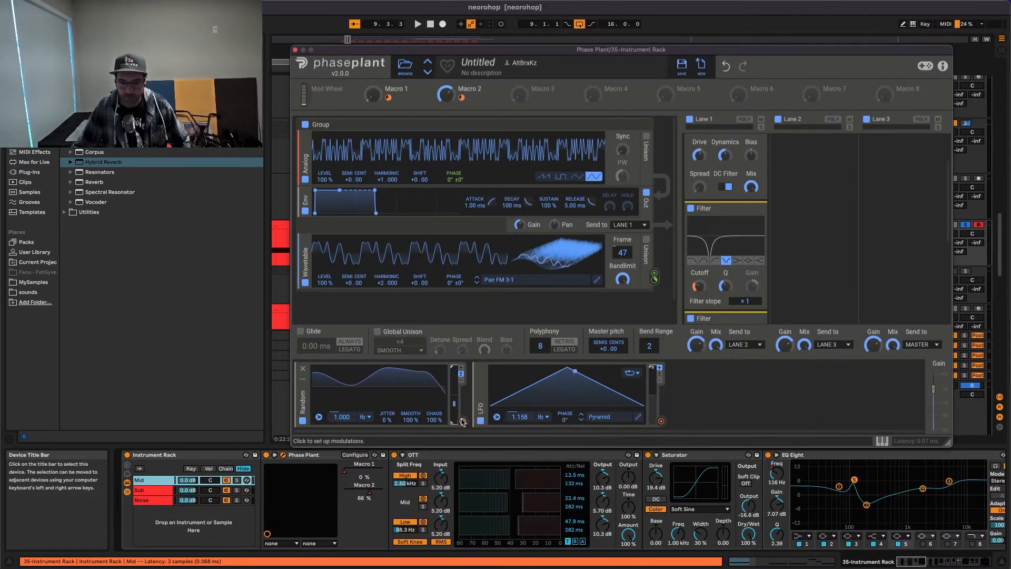
{"action": "left_click_drag", "start_coordinate": [462, 421], "coordinate": [479, 408]}
{"action": "left_click_drag", "start_coordinate": [620, 257], "coordinate": [622, 226]}
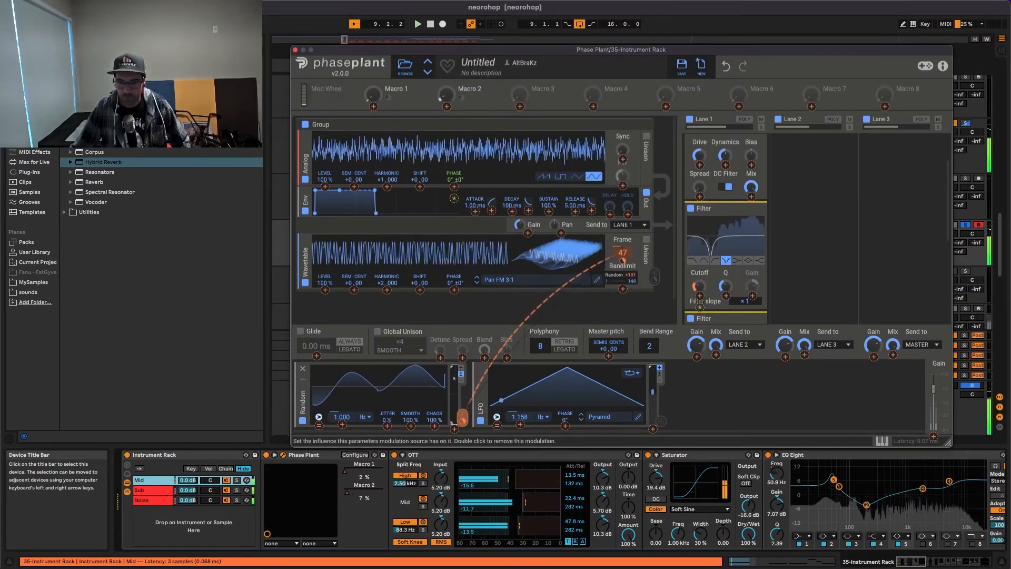
Route the LFO to the Wavetable oscillator's Phase at about +66° in Phase Plant and play the result
{"action": "key", "text": "space"}
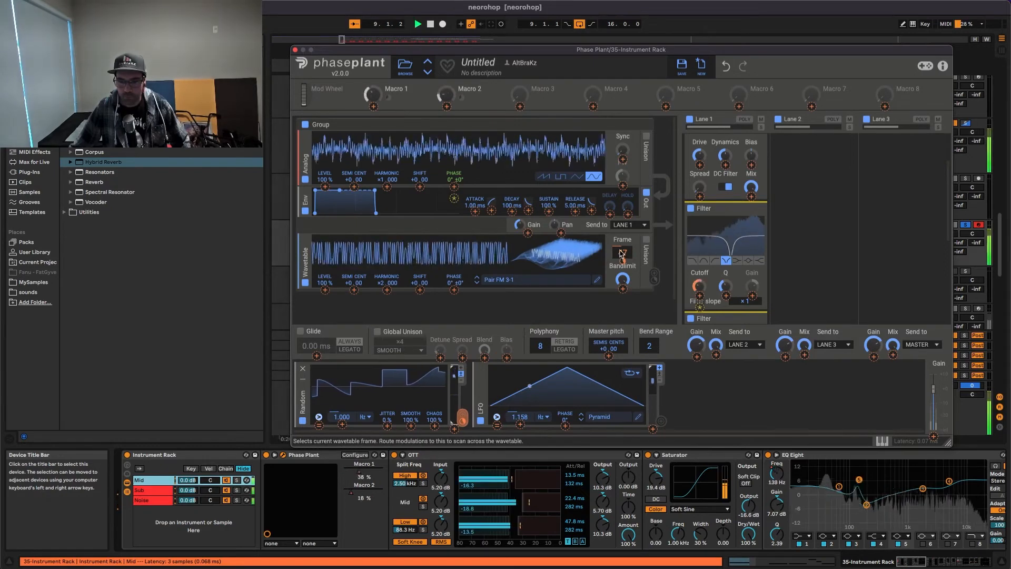
{"action": "key", "text": "space"}
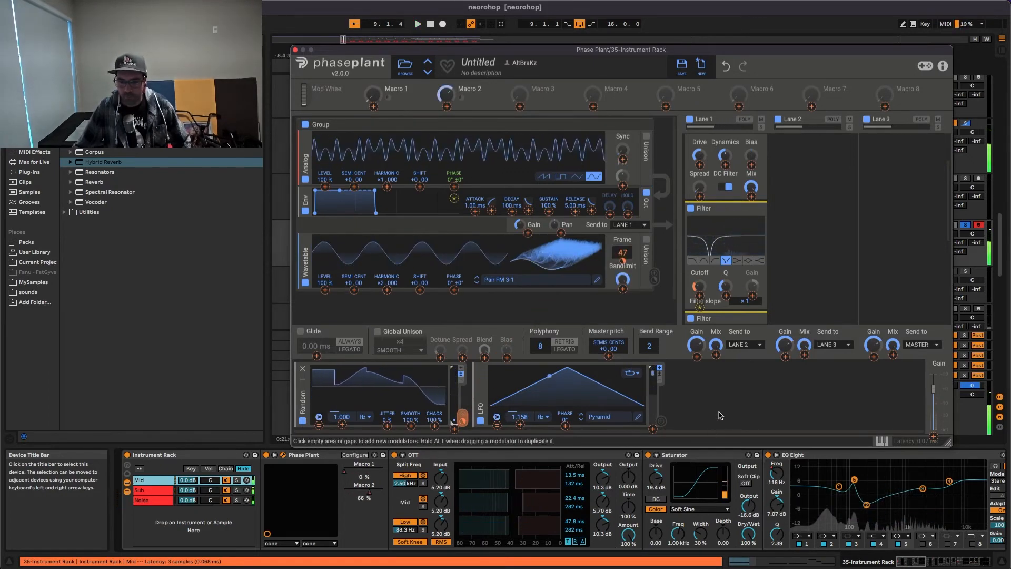
{"action": "left_click_drag", "start_coordinate": [662, 422], "coordinate": [453, 287]}
{"action": "key", "text": "space"}
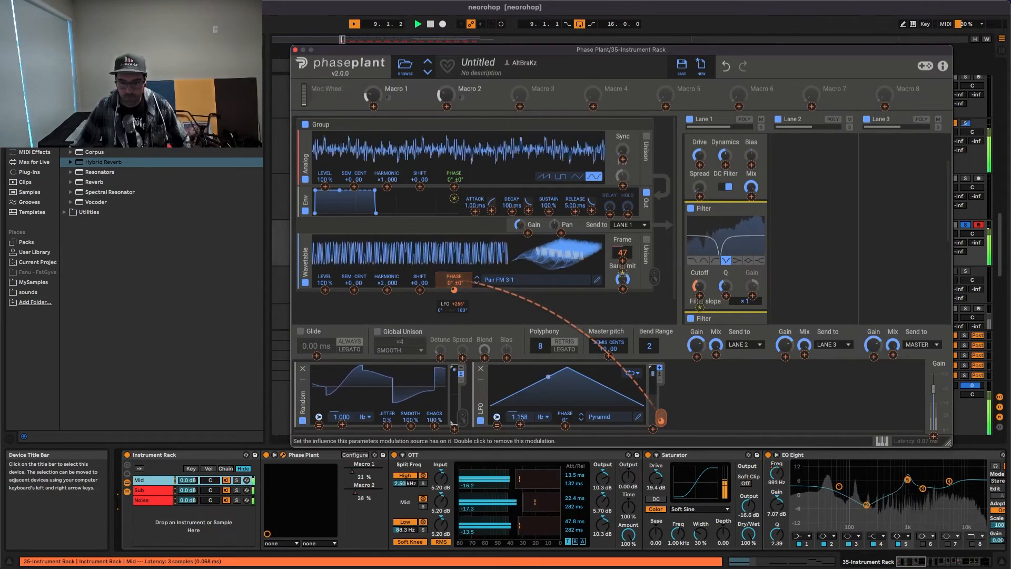
{"action": "key", "text": "space"}
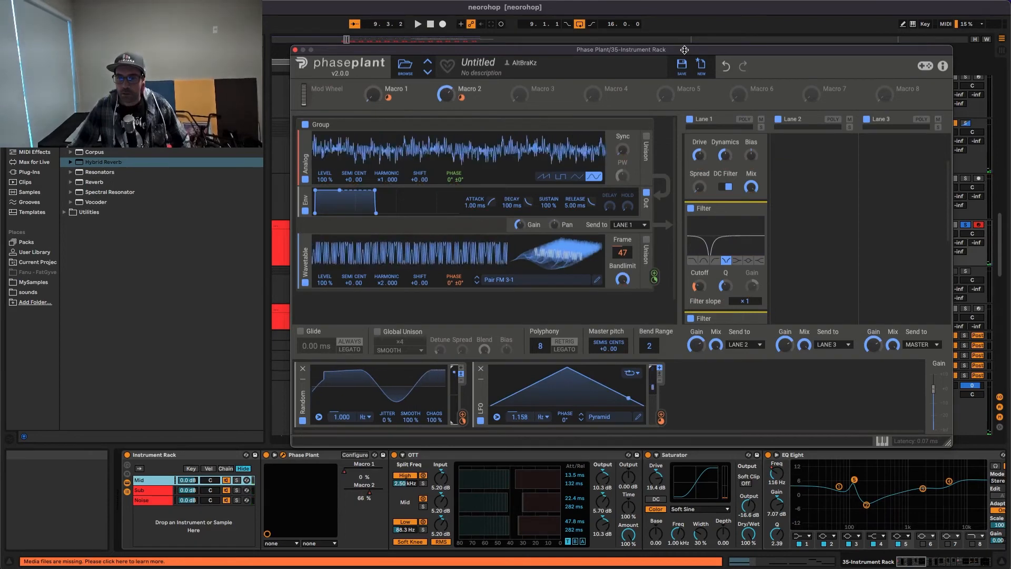
Close the Phase Plant editor, audition the two bass clips and place the insert marker at bar 9
{"action": "left_click", "coordinate": [295, 50]}
{"action": "key", "text": "space"}
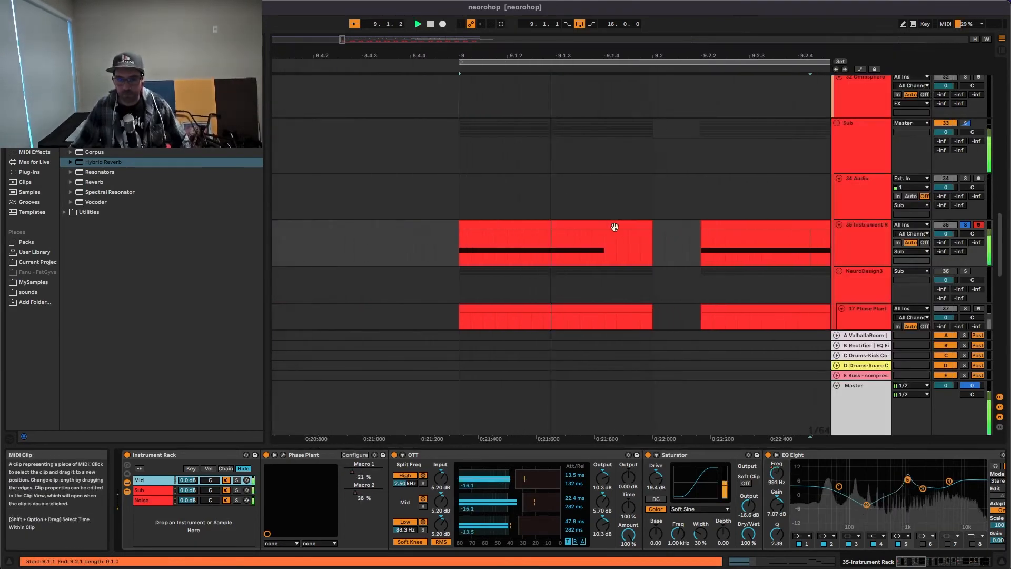
{"action": "left_click", "coordinate": [862, 236]}
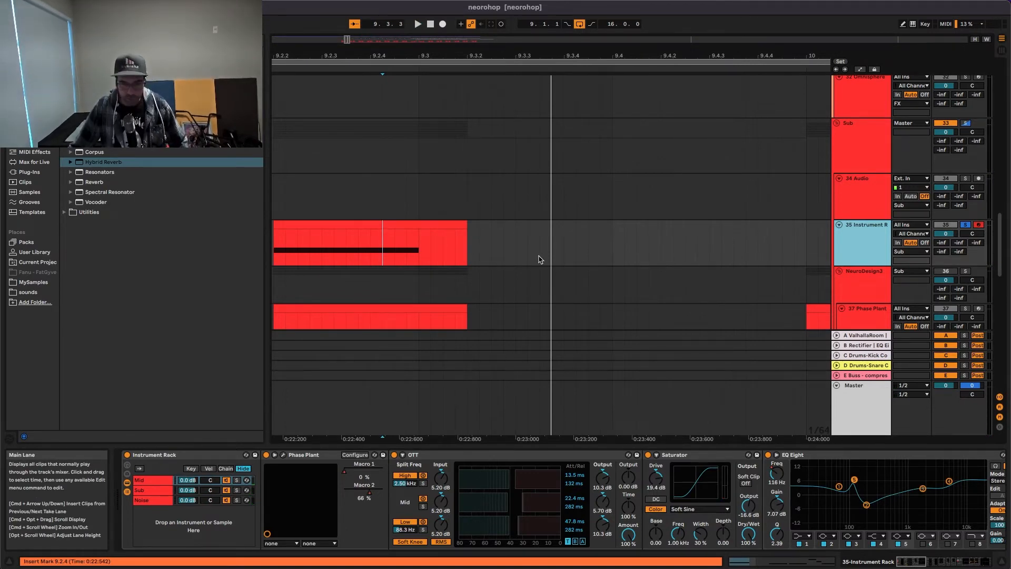
{"action": "scroll", "coordinate": [539, 259], "scroll_direction": "down", "scroll_amount": 6}
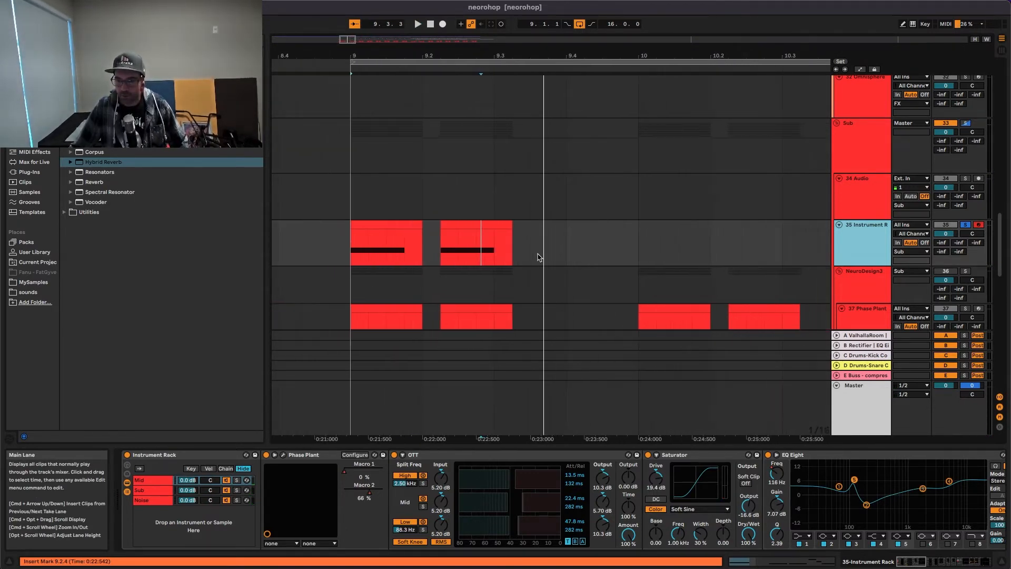
{"action": "scroll", "coordinate": [540, 257], "scroll_direction": "down", "scroll_amount": 2}
{"action": "left_click", "coordinate": [388, 242]}
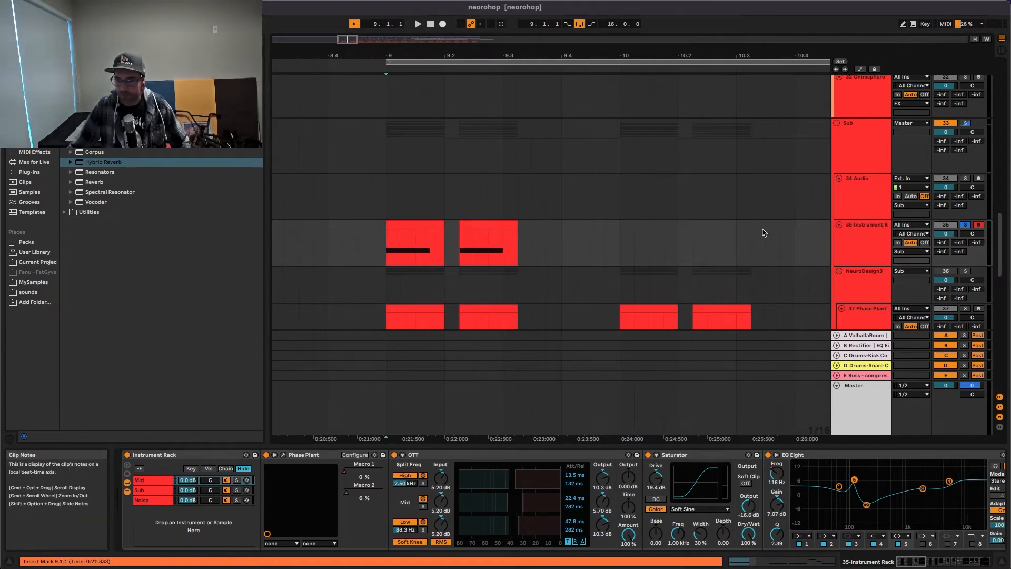
Insert a new audio track below the 25 Audio track and name it NeuroTut
{"action": "scroll", "coordinate": [874, 234], "scroll_direction": "up", "scroll_amount": 5}
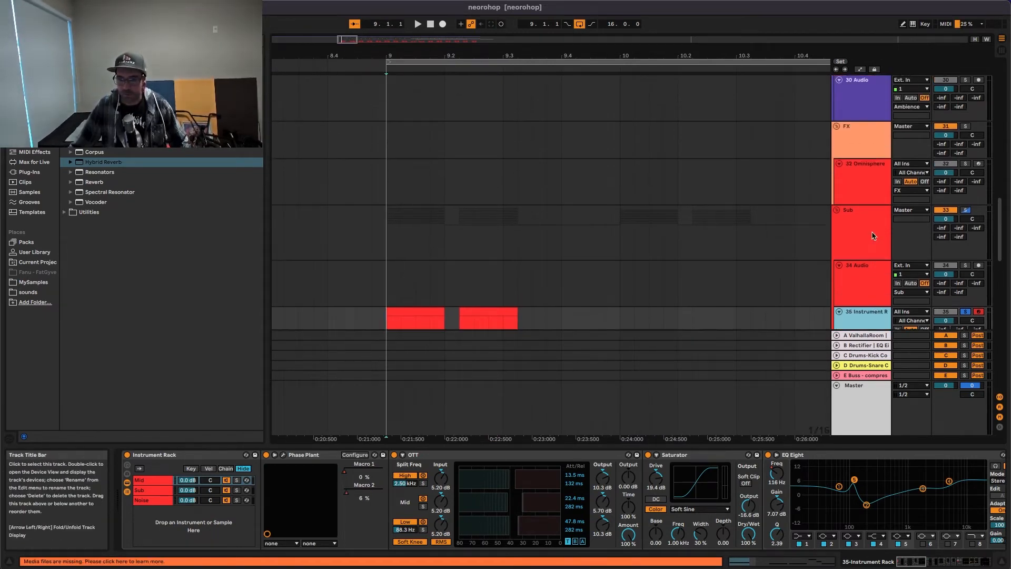
{"action": "scroll", "coordinate": [872, 234], "scroll_direction": "down", "scroll_amount": 3}
{"action": "scroll", "coordinate": [871, 234], "scroll_direction": "down", "scroll_amount": 2}
{"action": "scroll", "coordinate": [871, 234], "scroll_direction": "up", "scroll_amount": 4}
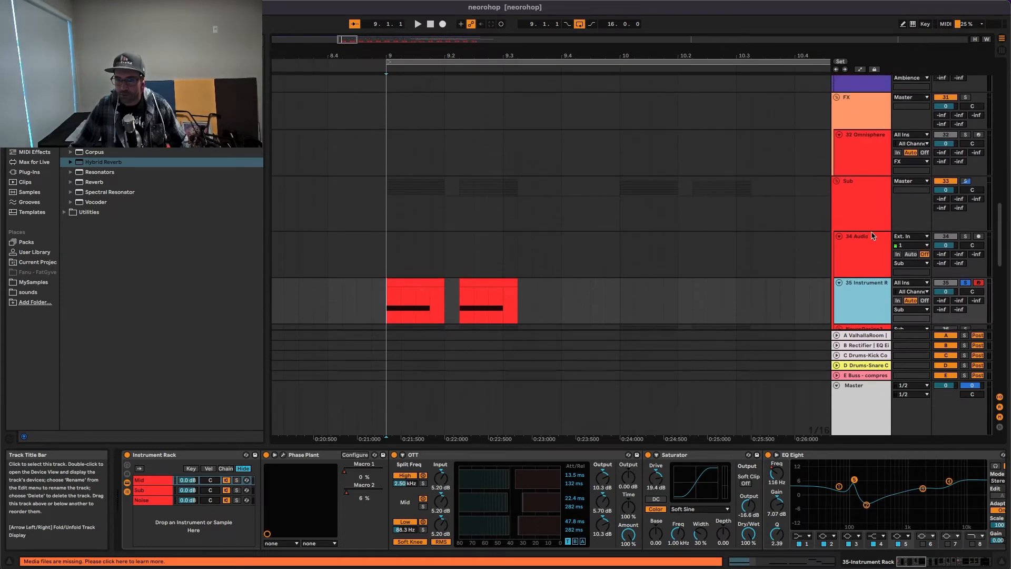
{"action": "scroll", "coordinate": [872, 235], "scroll_direction": "up", "scroll_amount": 8}
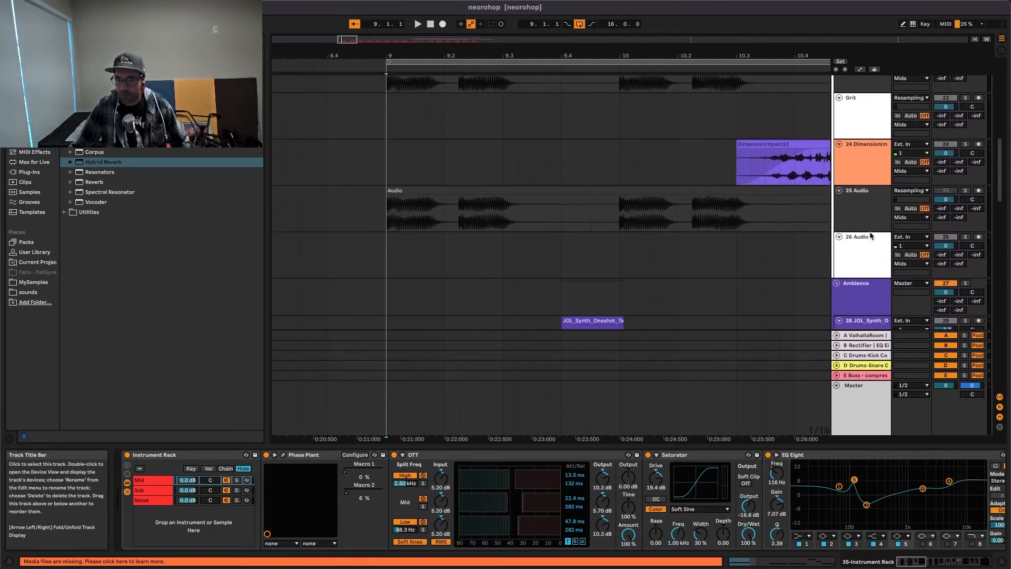
{"action": "scroll", "coordinate": [871, 235], "scroll_direction": "down", "scroll_amount": 2}
{"action": "left_click", "coordinate": [864, 189]}
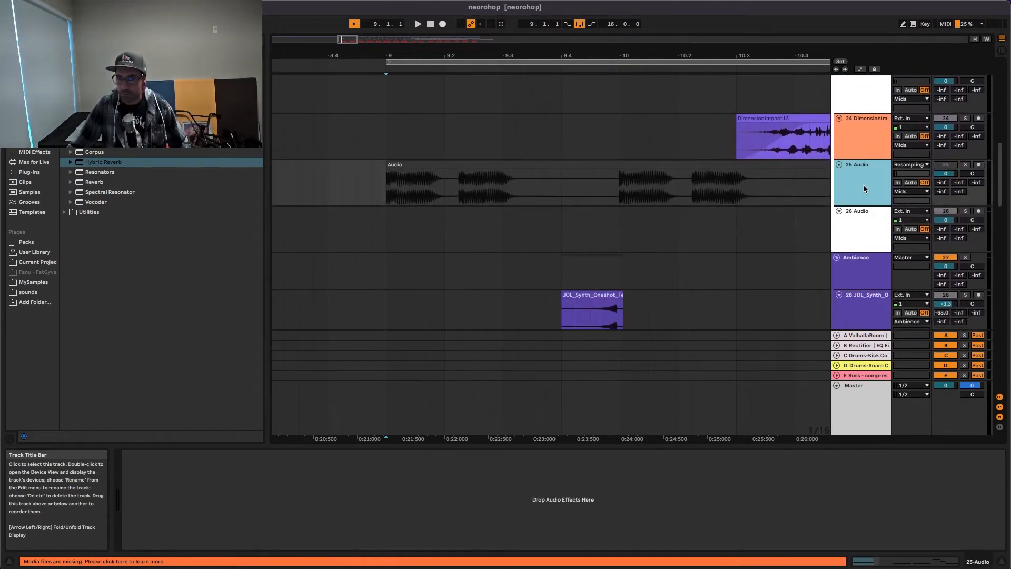
{"action": "key", "text": "super+t"}
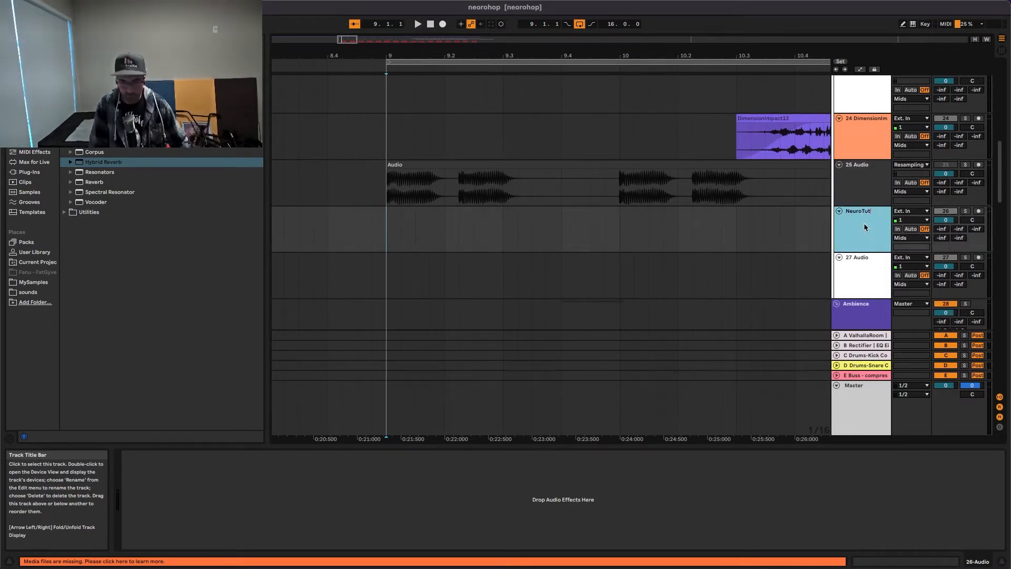
Set the NeuroTut track's input to Resampling, arm it and record the two bass hits from bar 9
{"action": "left_click", "coordinate": [910, 211]}
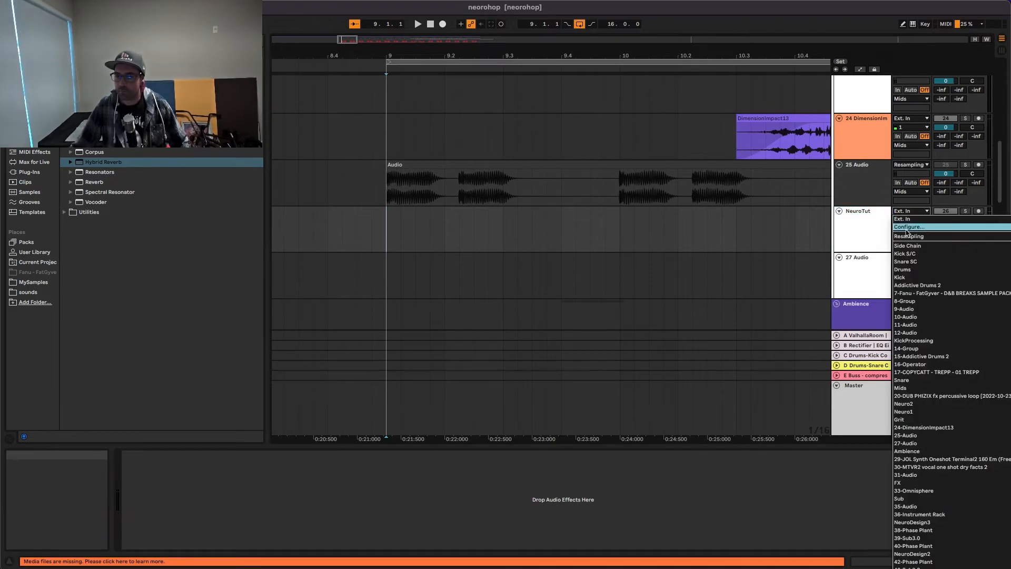
{"action": "left_click", "coordinate": [909, 238]}
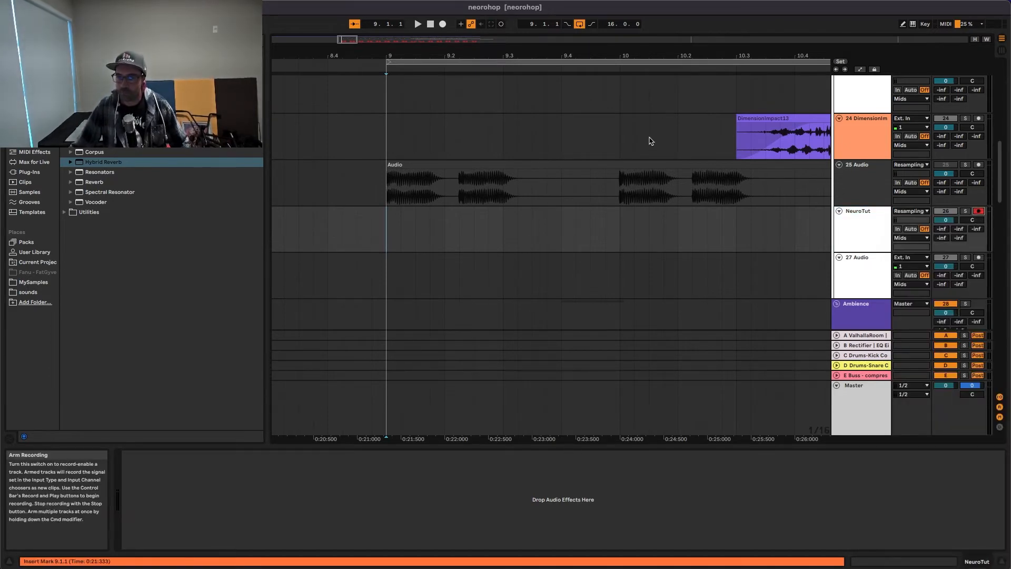
{"action": "key", "text": "F9"}
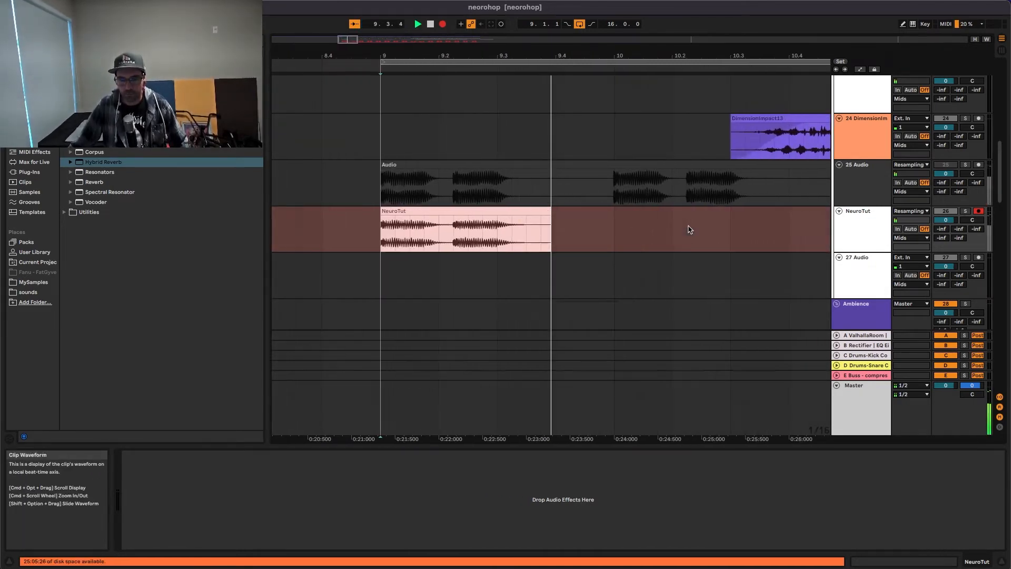
{"action": "key", "text": "space"}
Solo the NeuroTut track and play back the resampled bass hits
{"action": "left_click", "coordinate": [961, 256]}
{"action": "key", "text": "space"}
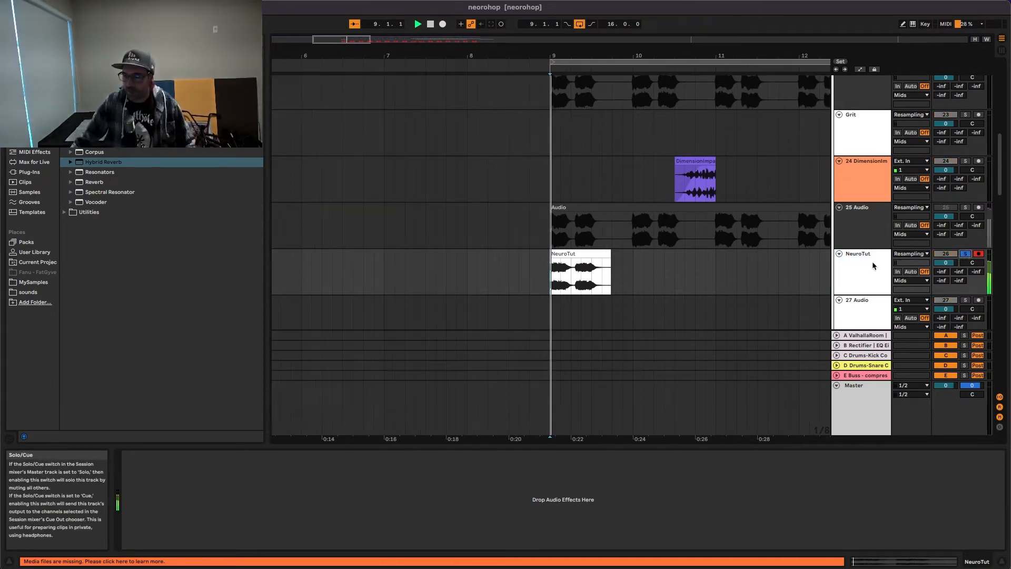
{"action": "key", "text": "space"}
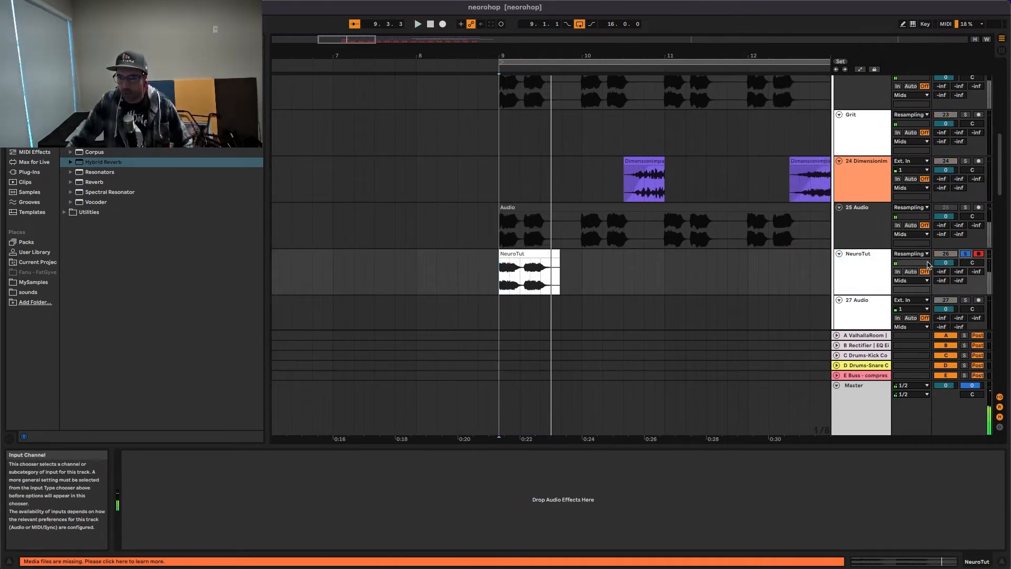
Audition the recording with the Mids group's Kick and Snare sidechain compressors bypassed, and reactivate both compressors
{"action": "scroll", "coordinate": [833, 228], "scroll_direction": "up", "scroll_amount": 3}
{"action": "scroll", "coordinate": [834, 227], "scroll_direction": "up", "scroll_amount": 6}
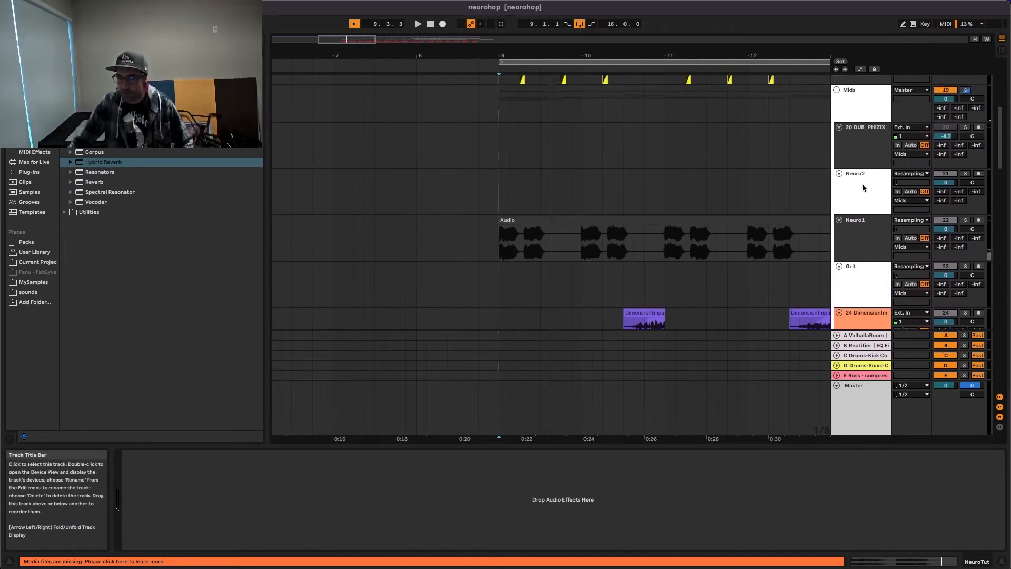
{"action": "left_click", "coordinate": [863, 157]}
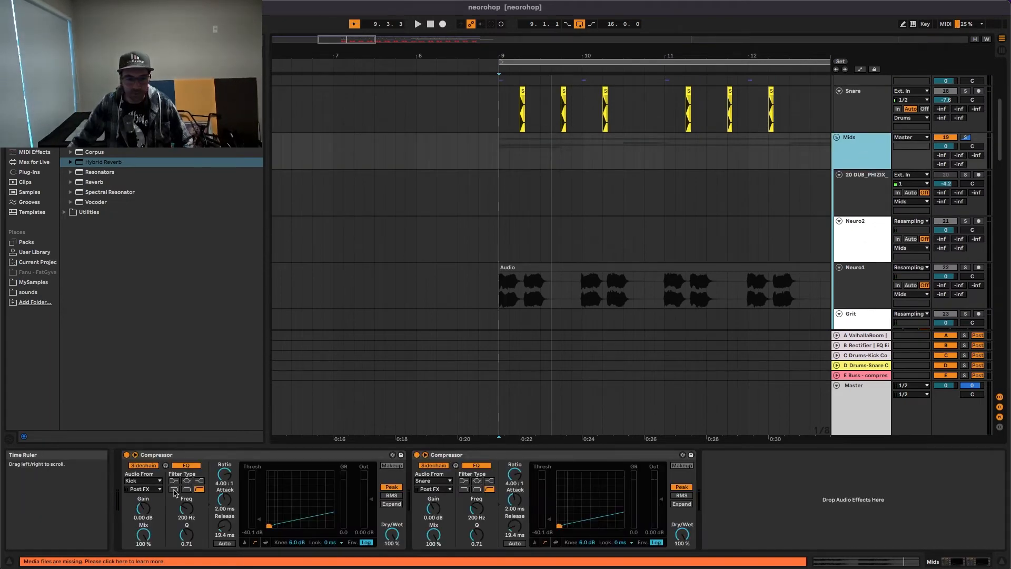
{"action": "left_click", "coordinate": [126, 454]}
{"action": "left_click", "coordinate": [417, 454]}
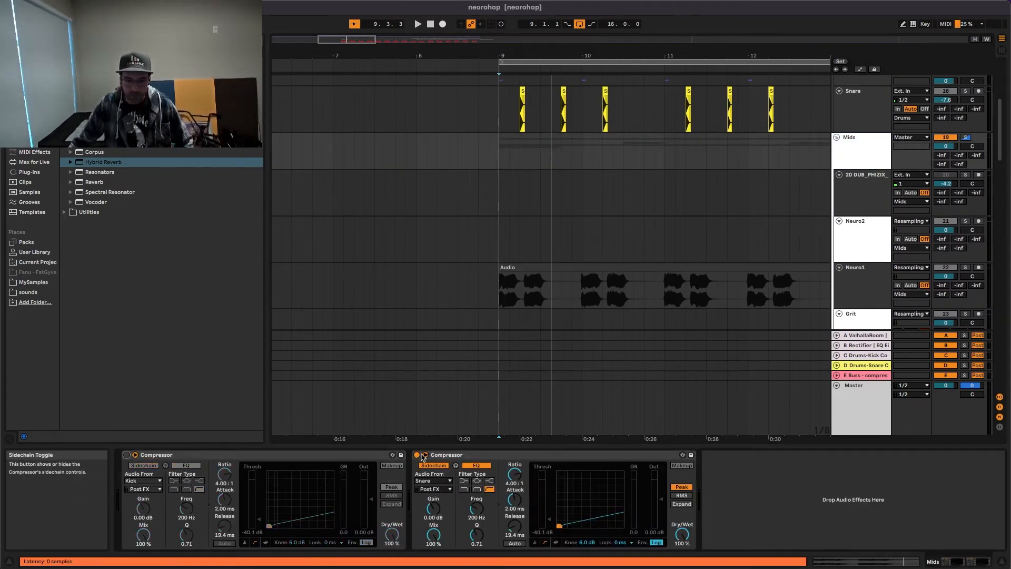
{"action": "key", "text": "space"}
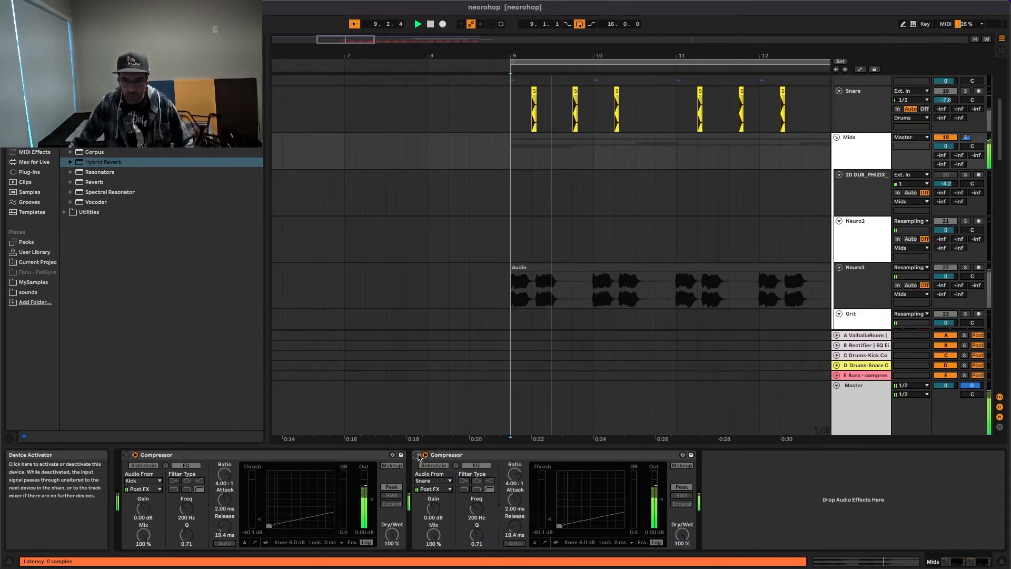
{"action": "left_click", "coordinate": [416, 454]}
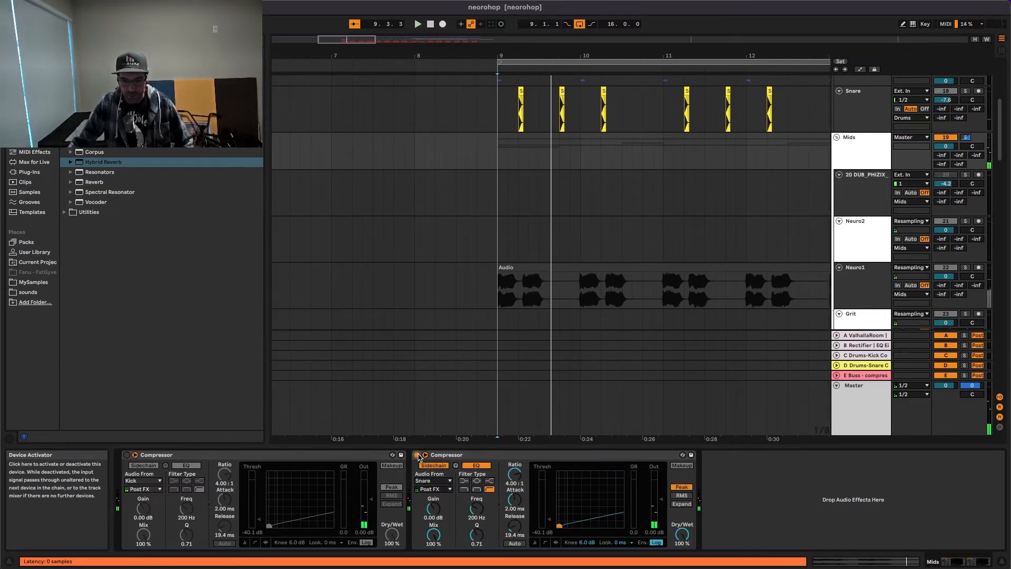
{"action": "left_click", "coordinate": [126, 454]}
Switch the solo from NeuroTut to Neuro1, play that track and examine the devices in its effects chain
{"action": "scroll", "coordinate": [676, 276], "scroll_direction": "down", "scroll_amount": 6}
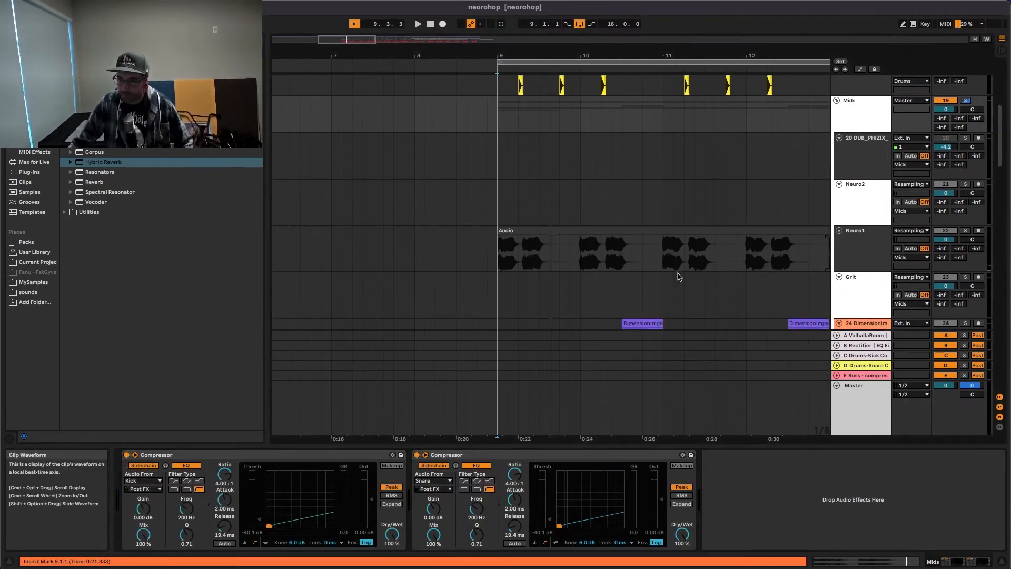
{"action": "scroll", "coordinate": [676, 276], "scroll_direction": "down", "scroll_amount": 2}
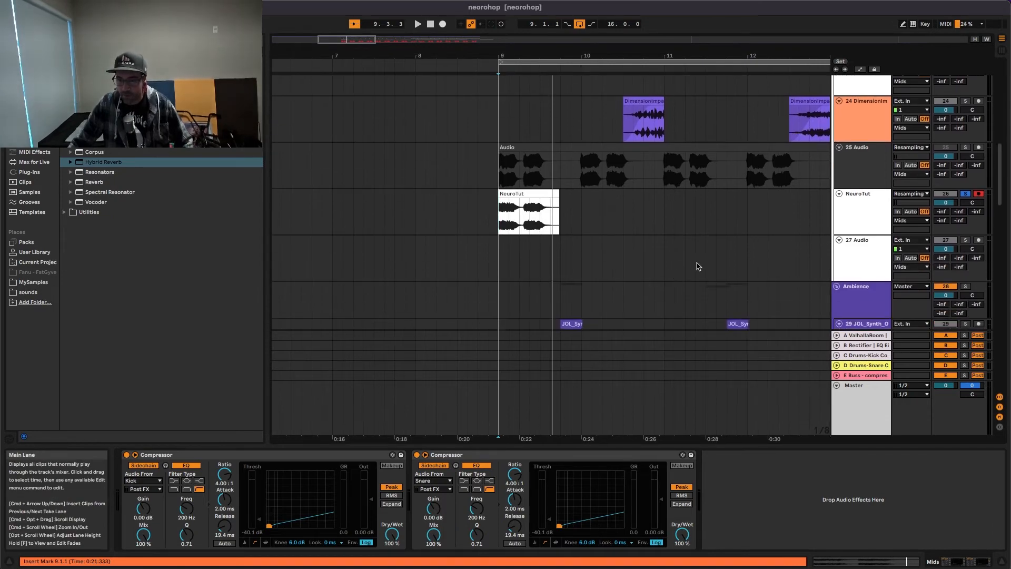
{"action": "left_click", "coordinate": [880, 210]}
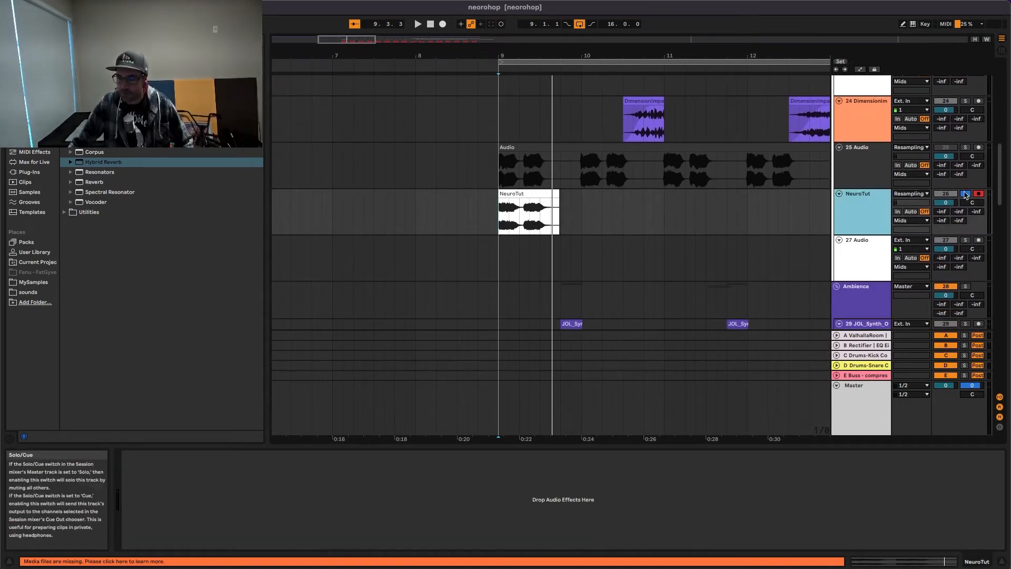
{"action": "scroll", "coordinate": [848, 191], "scroll_direction": "up", "scroll_amount": 2}
{"action": "scroll", "coordinate": [848, 191], "scroll_direction": "up", "scroll_amount": 5}
{"action": "left_click", "coordinate": [858, 187]}
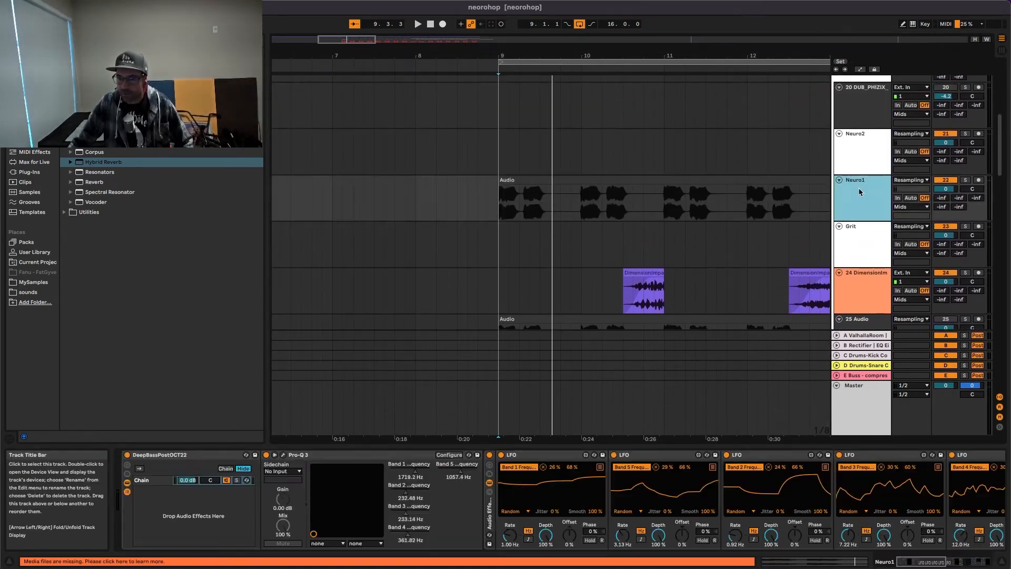
{"action": "left_click", "coordinate": [965, 181]}
{"action": "key", "text": "space"}
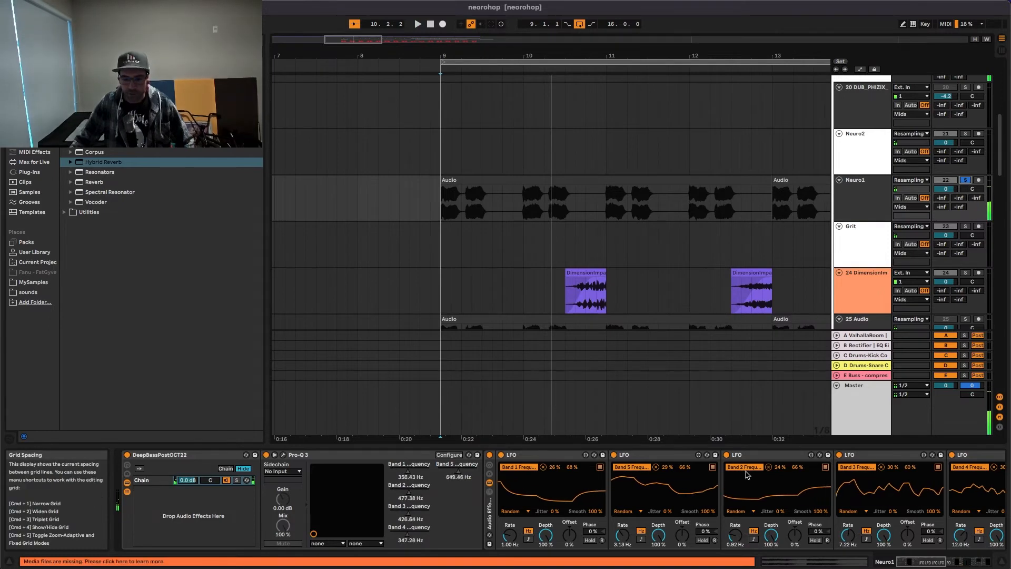
{"action": "scroll", "coordinate": [788, 486], "scroll_direction": "right", "scroll_amount": 5}
{"action": "scroll", "coordinate": [788, 486], "scroll_direction": "right", "scroll_amount": 5}
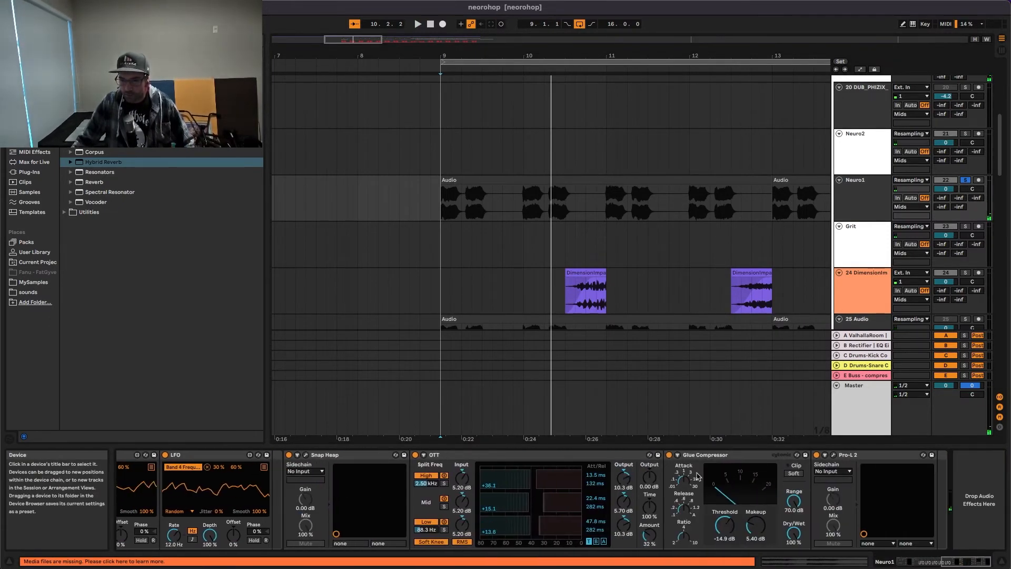
Unsolo the Neuro1 track and select the NeuroTut track
{"action": "left_click", "coordinate": [874, 196]}
{"action": "scroll", "coordinate": [874, 196], "scroll_direction": "down", "scroll_amount": 5}
{"action": "scroll", "coordinate": [927, 158], "scroll_direction": "up", "scroll_amount": 2}
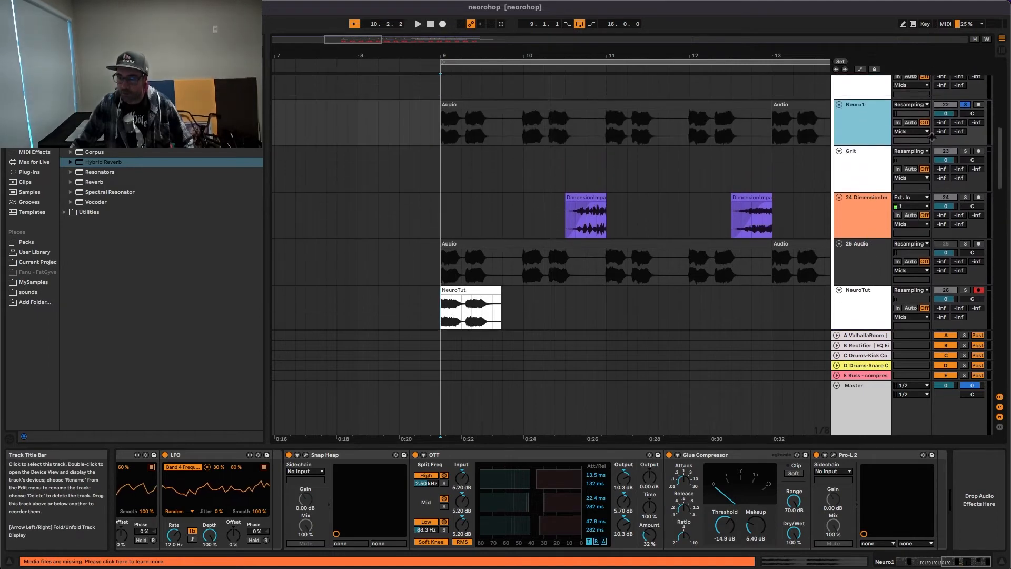
{"action": "left_click", "coordinate": [965, 105]}
{"action": "scroll", "coordinate": [874, 250], "scroll_direction": "down", "scroll_amount": 3}
{"action": "left_click", "coordinate": [862, 253]}
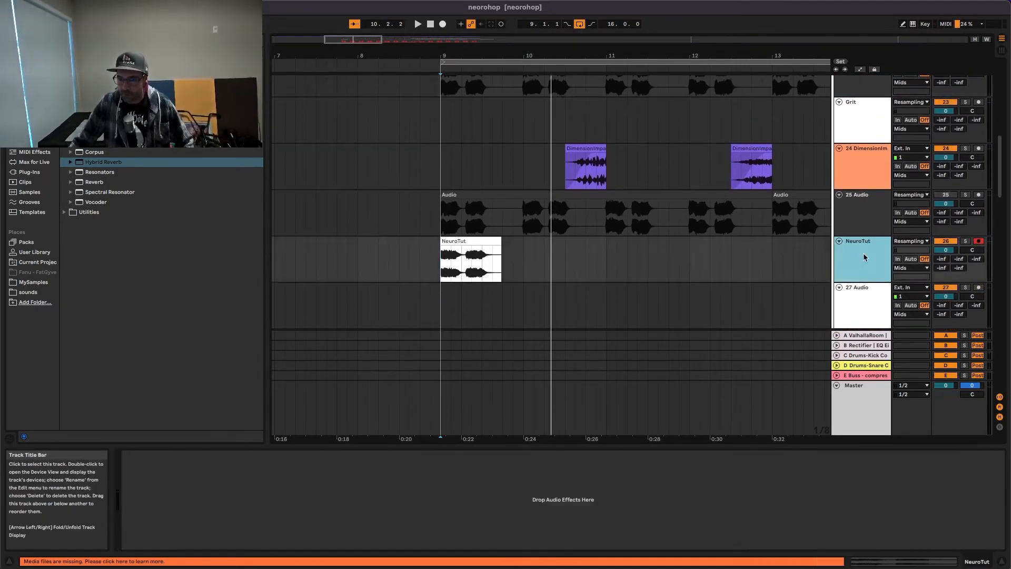
Play the NeuroTut recording from bar 9 and solo its track
{"action": "left_click", "coordinate": [439, 255]}
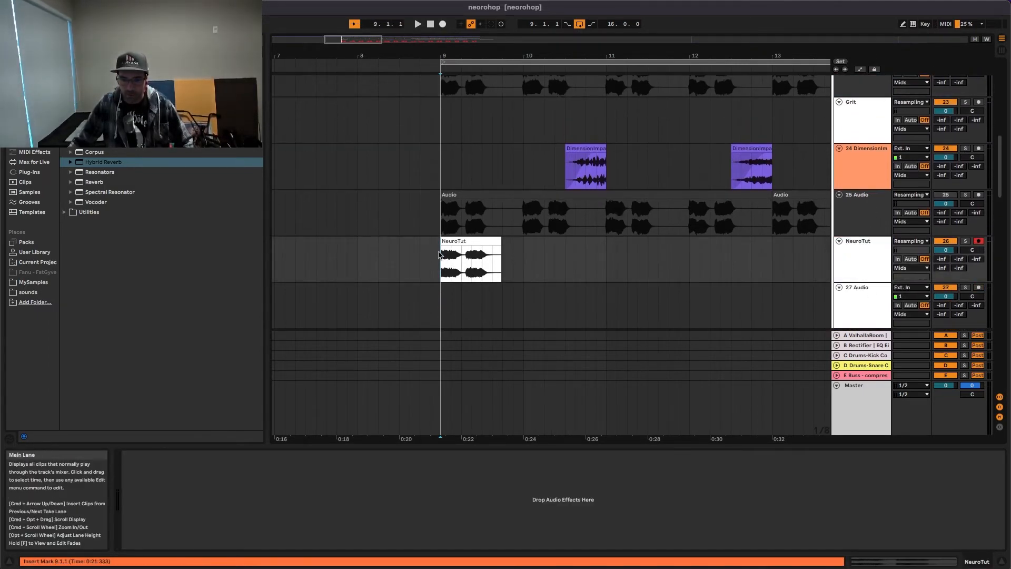
{"action": "key", "text": "space"}
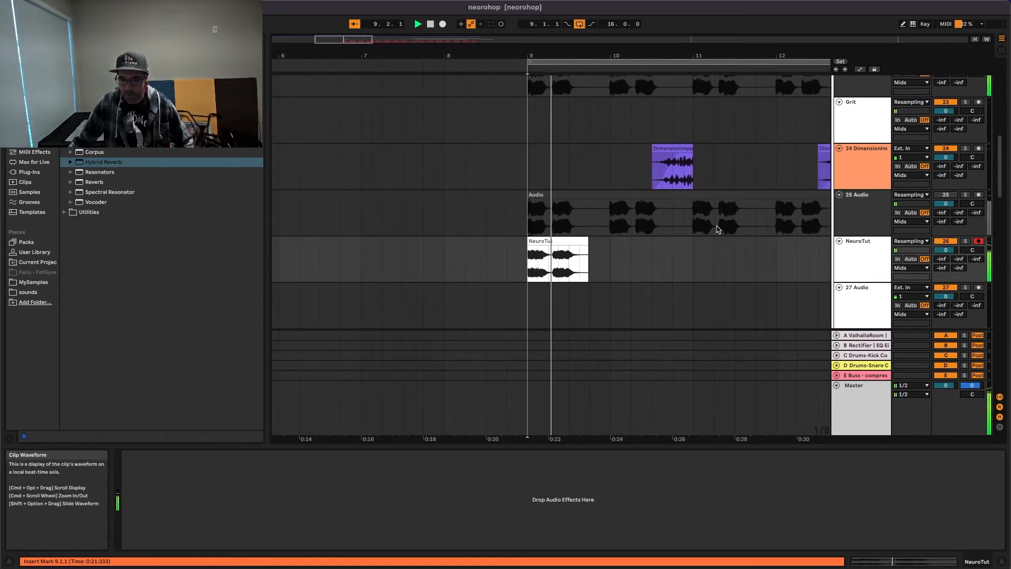
{"action": "left_click", "coordinate": [851, 245]}
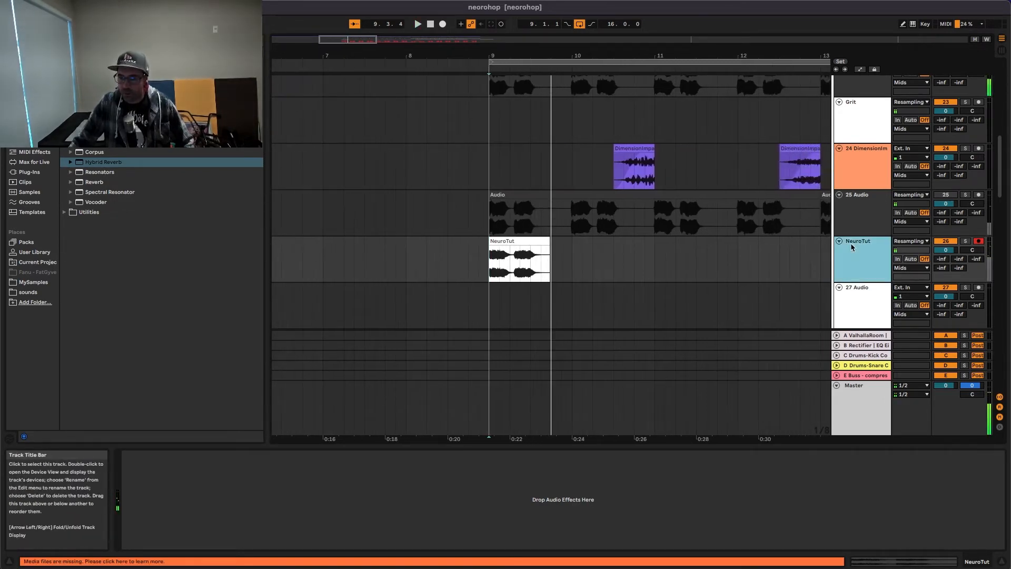
{"action": "left_click", "coordinate": [966, 241]}
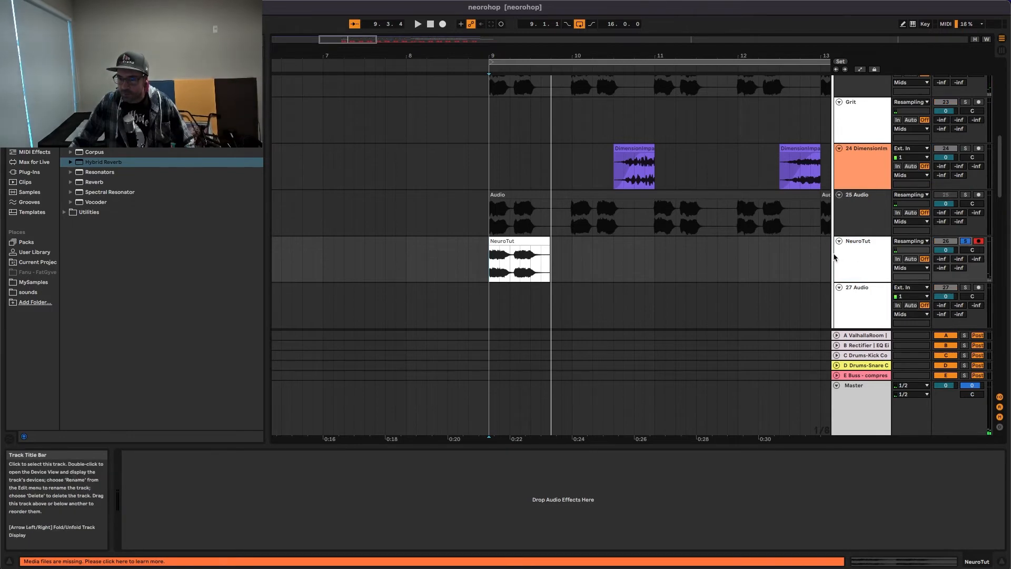
Select the Neuro1 track and check which devices its effects chain holds
{"action": "scroll", "coordinate": [853, 250], "scroll_direction": "up", "scroll_amount": 4}
{"action": "scroll", "coordinate": [855, 248], "scroll_direction": "down", "scroll_amount": 2}
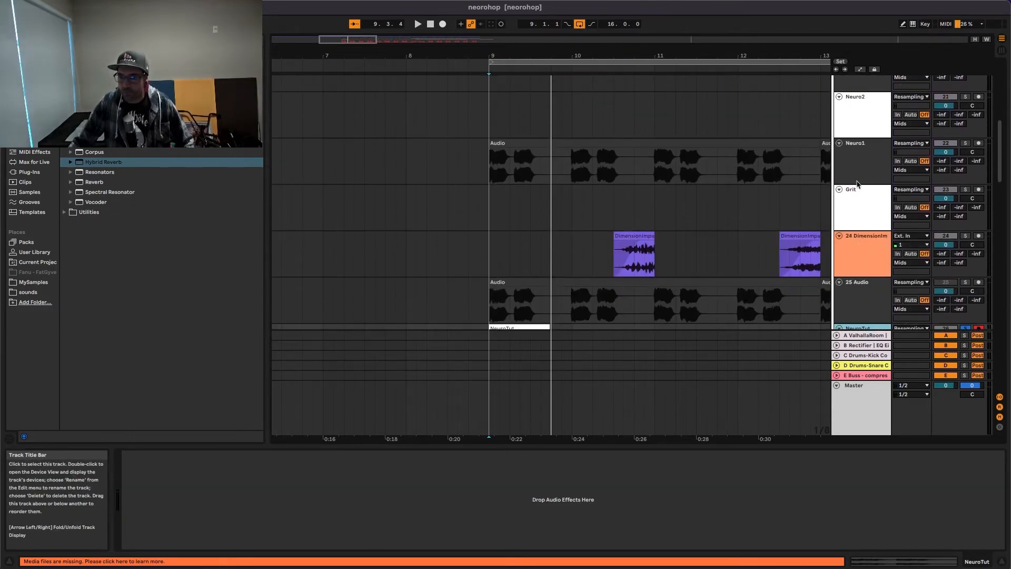
{"action": "left_click", "coordinate": [858, 155]}
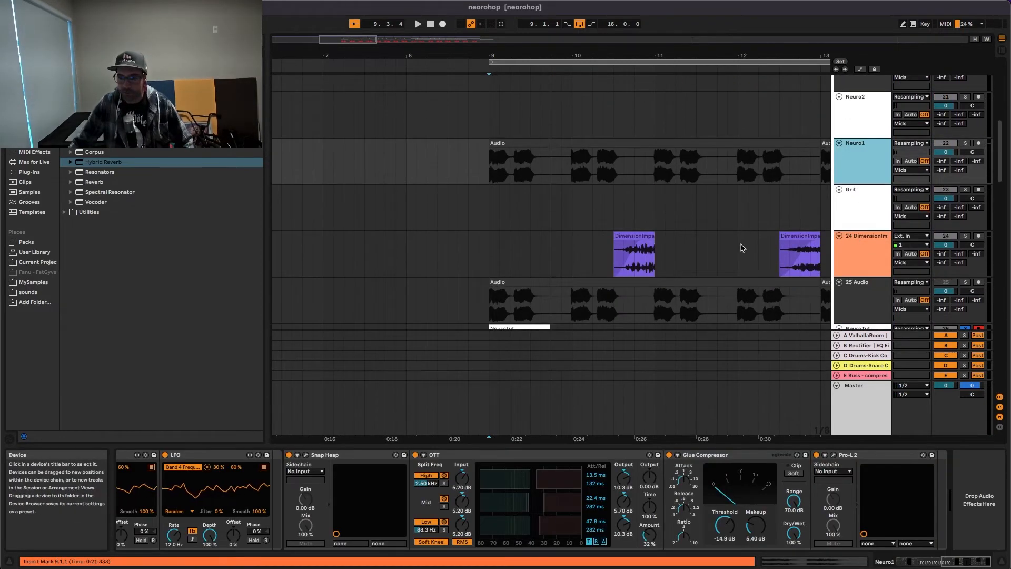
Load the DeepBassPostOCT22 audio effect rack onto the NeuroTut track
{"action": "scroll", "coordinate": [856, 168], "scroll_direction": "down", "scroll_amount": 3}
{"action": "left_click", "coordinate": [854, 226]}
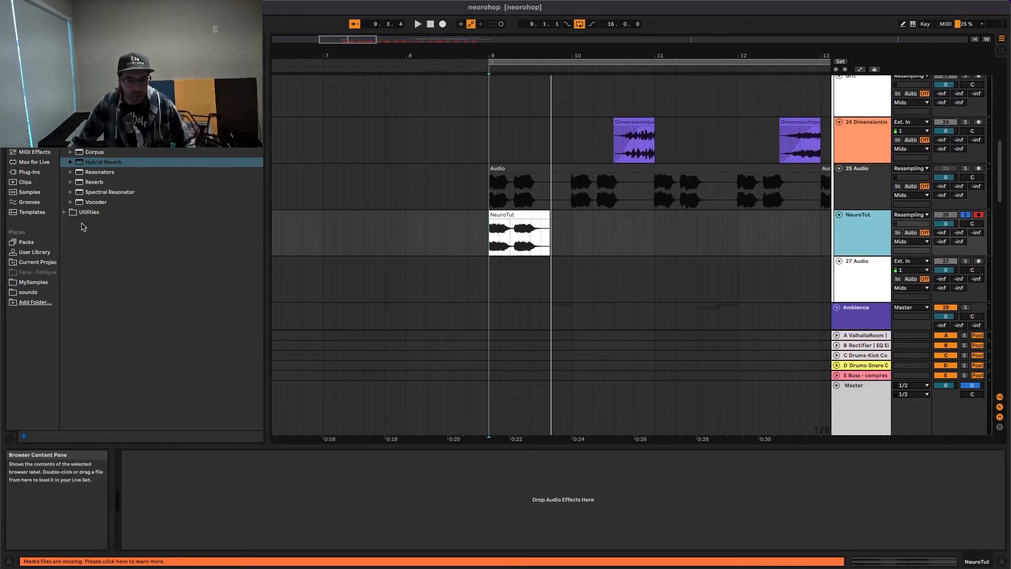
{"action": "left_click", "coordinate": [65, 212]}
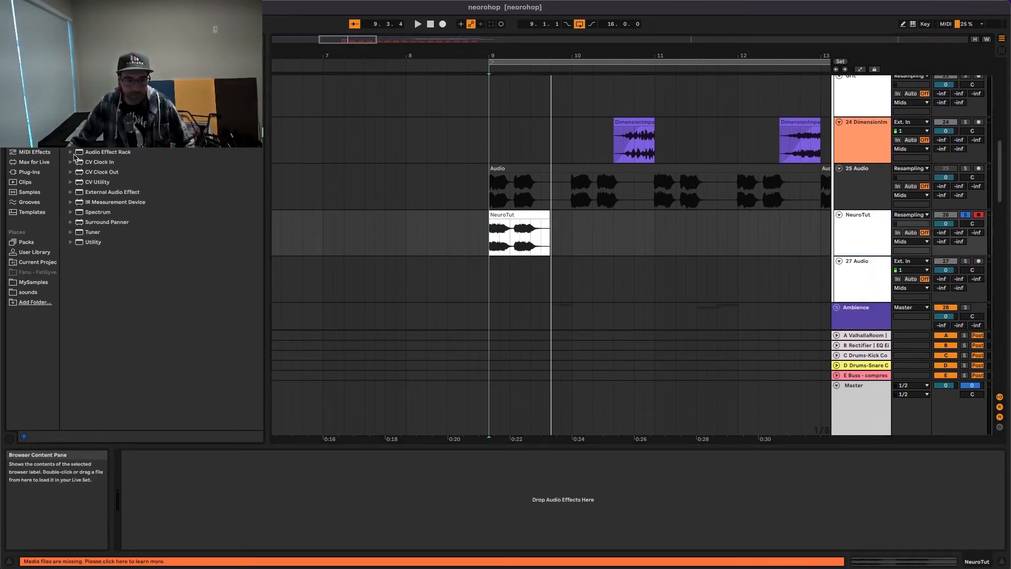
{"action": "left_click", "coordinate": [71, 152]}
{"action": "scroll", "coordinate": [138, 268], "scroll_direction": "down", "scroll_amount": 15}
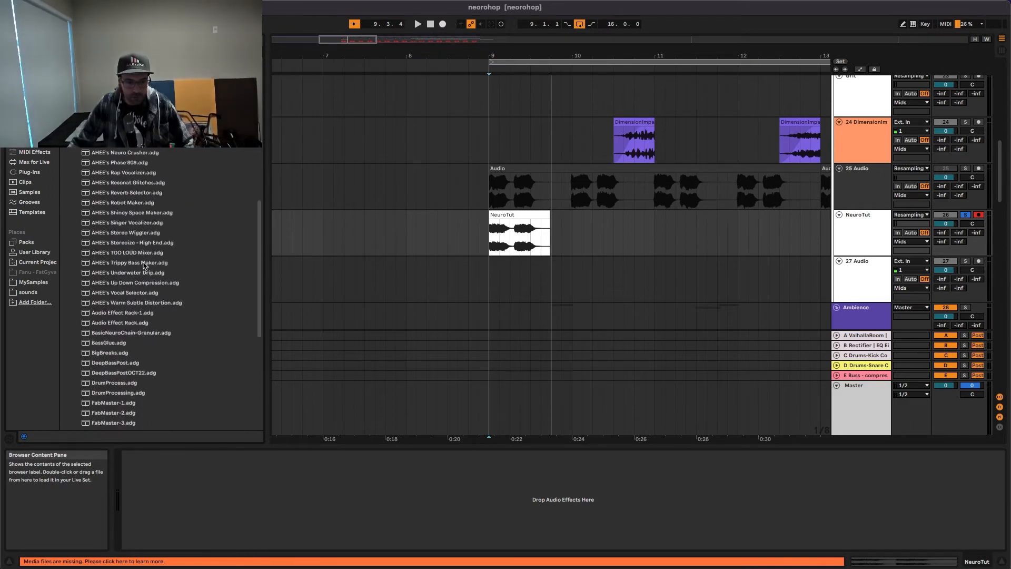
{"action": "scroll", "coordinate": [145, 265], "scroll_direction": "down", "scroll_amount": 3}
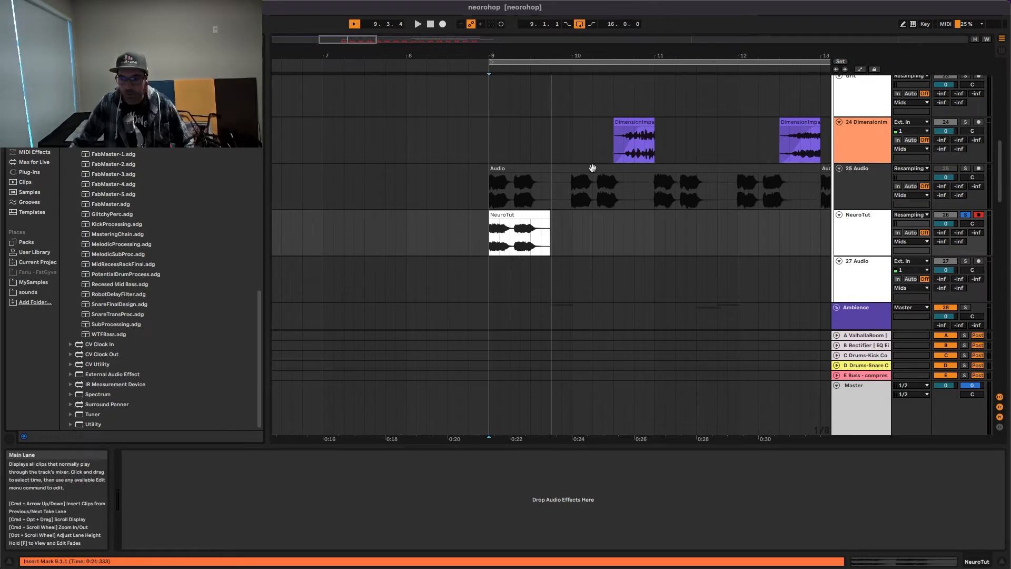
{"action": "left_click", "coordinate": [866, 225]}
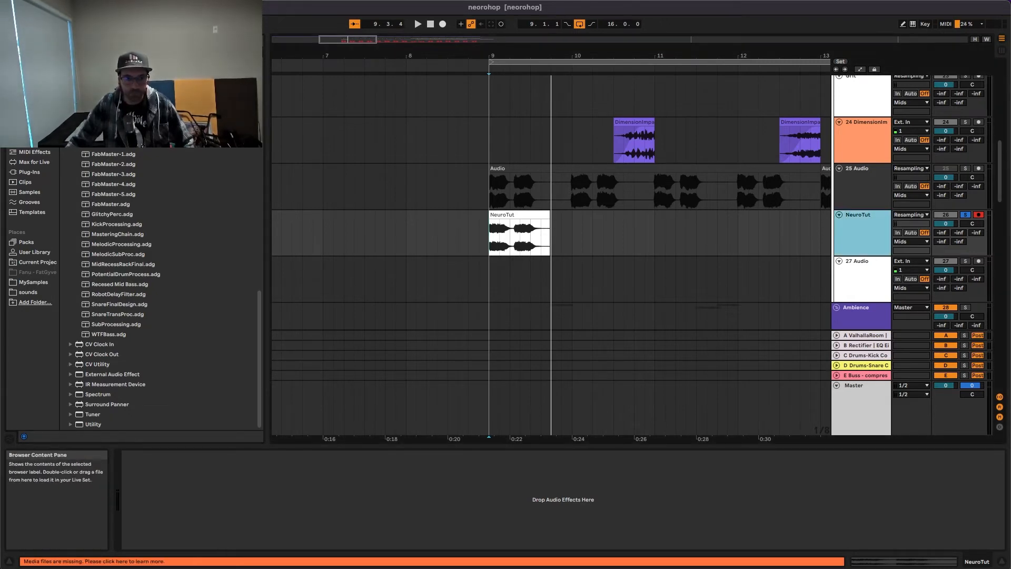
{"action": "left_click", "coordinate": [131, 126]}
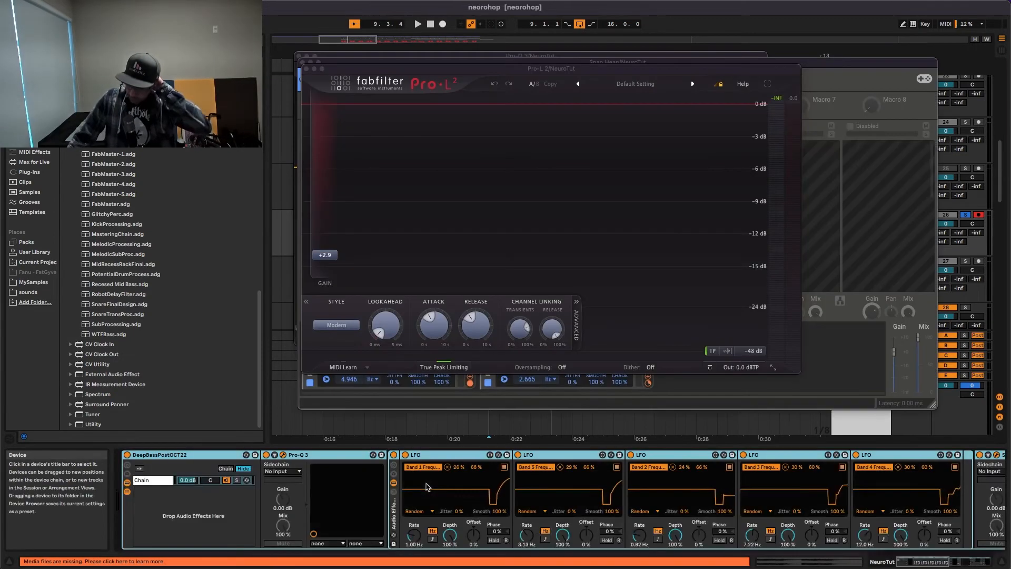
Close the rack's Pro-L 2, Snap Heap and Pro-Q 3 windows and play the soloed NeuroTut recording through the rack
{"action": "left_click", "coordinate": [426, 487]}
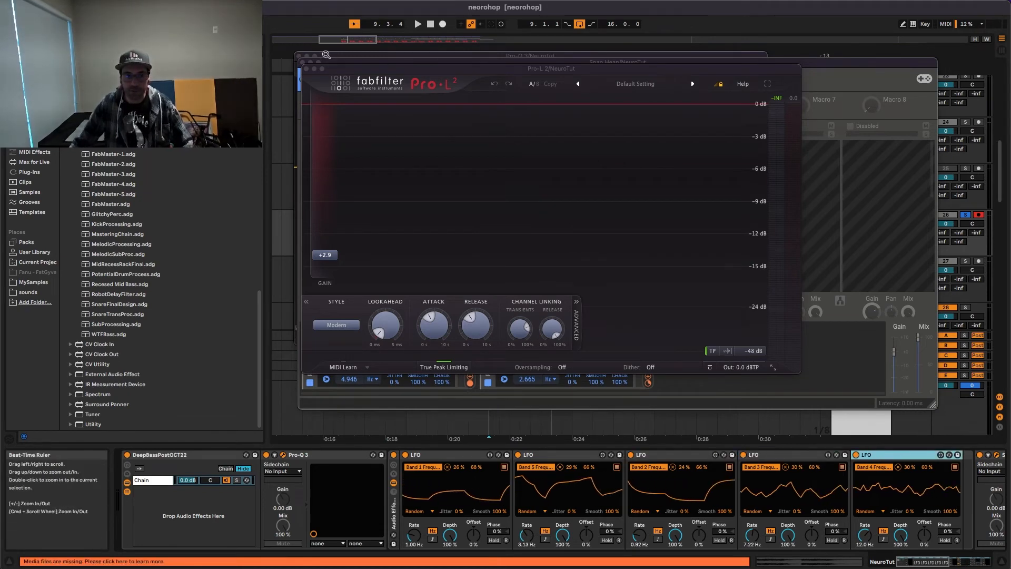
{"action": "left_click", "coordinate": [306, 69]}
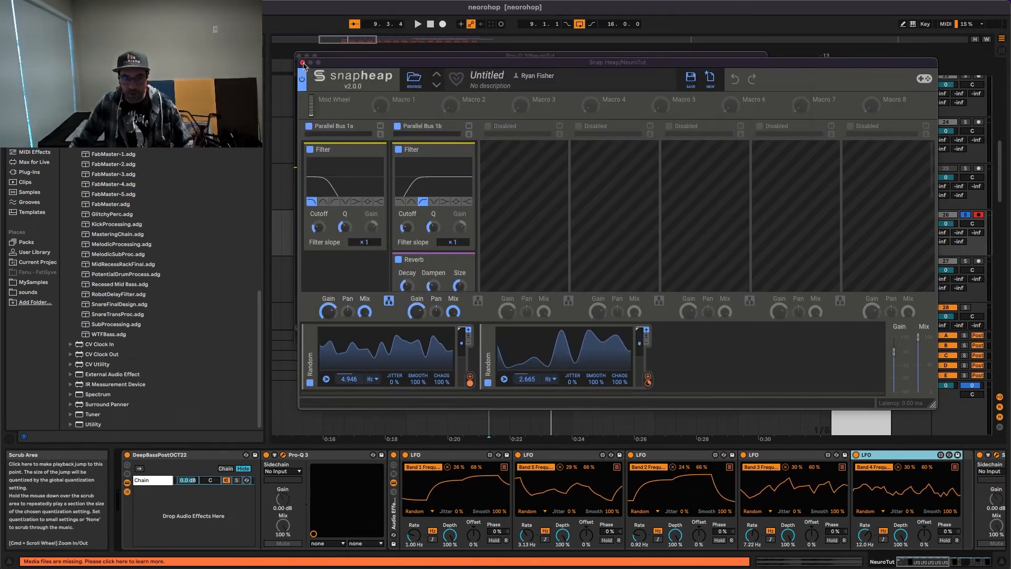
{"action": "left_click", "coordinate": [303, 62]}
{"action": "left_click", "coordinate": [298, 56]}
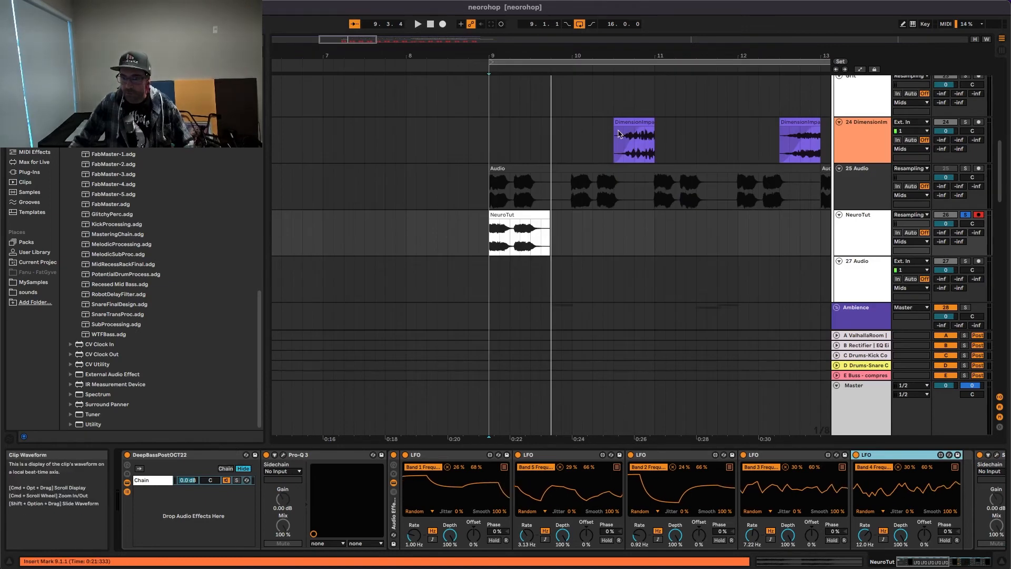
{"action": "left_click", "coordinate": [861, 231]}
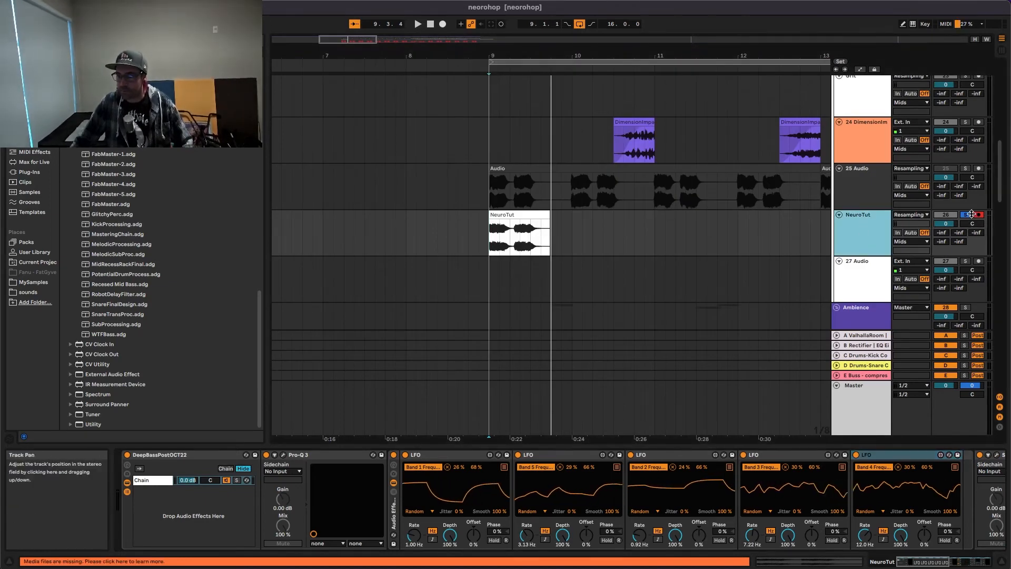
{"action": "key", "text": "space"}
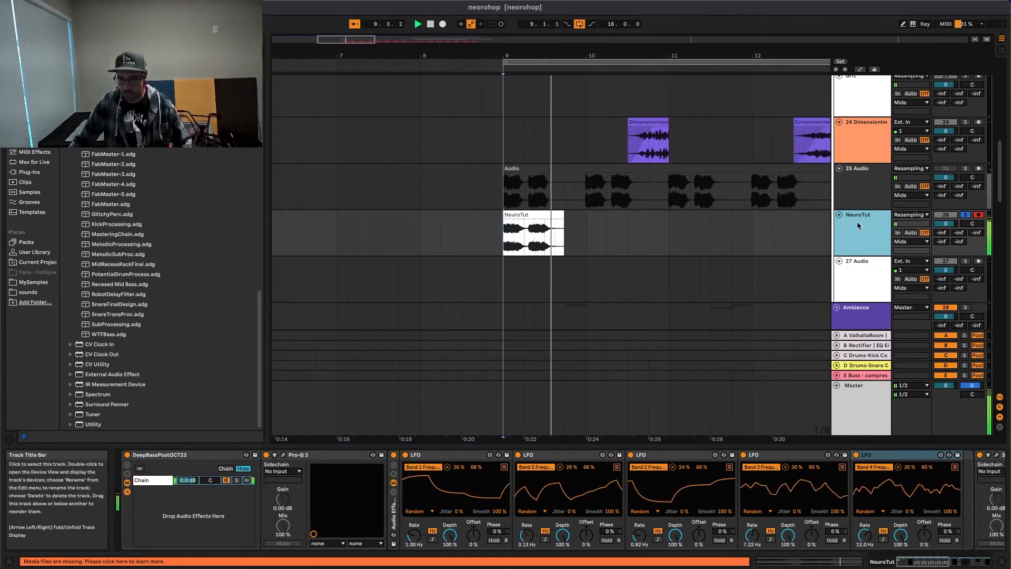
Delete bar 9 of the audio on the 25 Audio track, from 9.1.1 to 10.1.1
{"action": "left_click_drag", "start_coordinate": [583, 194], "coordinate": [473, 190]}
{"action": "key", "text": "Delete"}
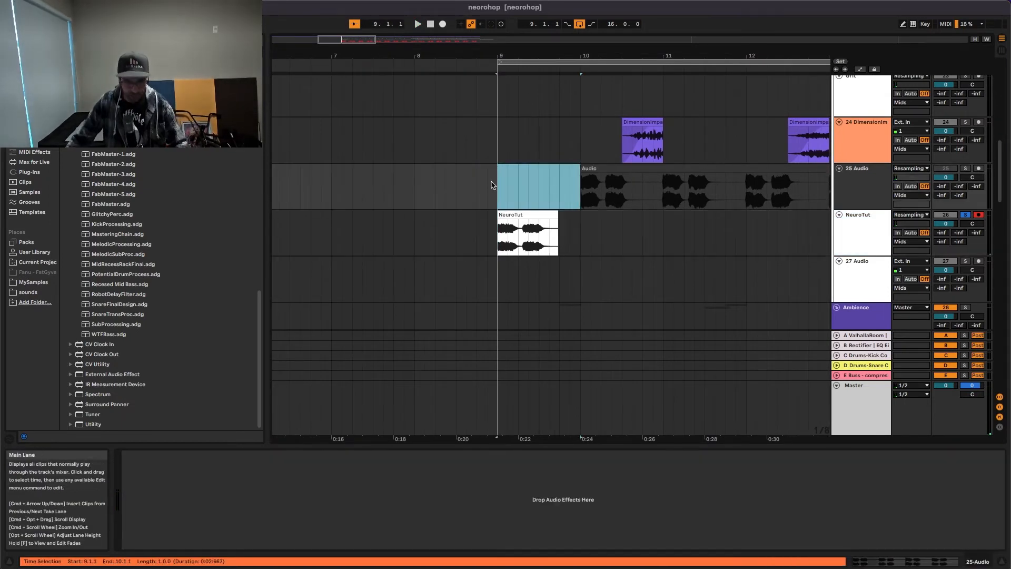
{"action": "left_click", "coordinate": [498, 189]}
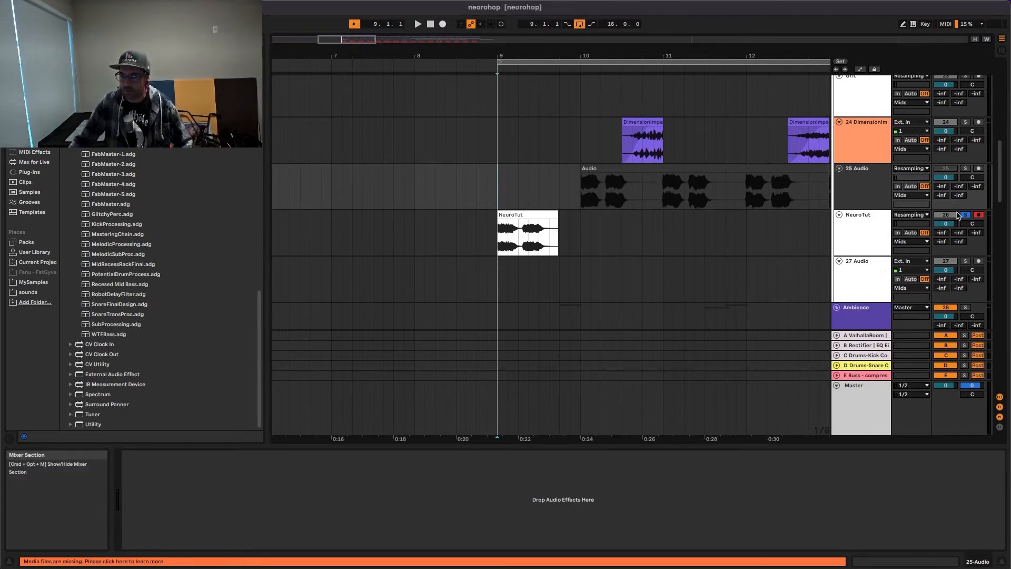
Unsolo the NeuroTut track and play the full arrangement from bar 9 to hear it in the mix
{"action": "left_click", "coordinate": [964, 215]}
{"action": "key", "text": "space"}
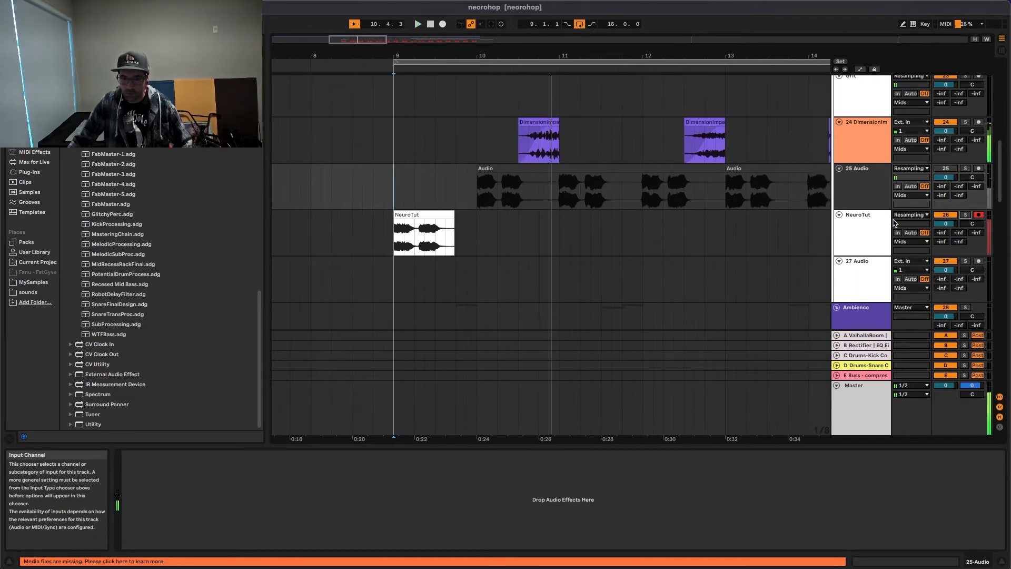
{"action": "key", "text": "space"}
{"action": "key", "text": "space"}
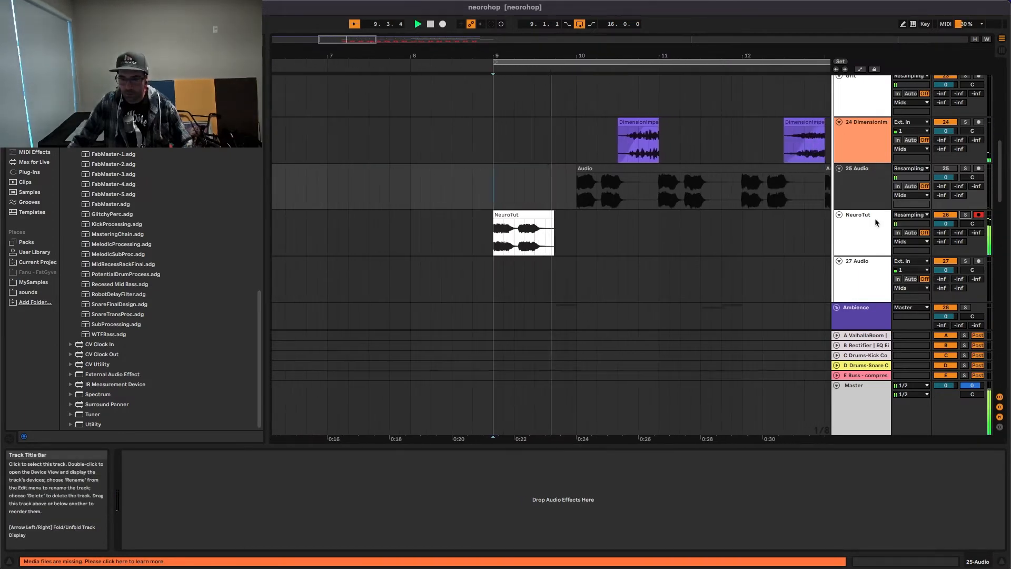
Compare the 25 Audio and NeuroTut tracks by alternating the selection between them, finishing on NeuroTut
{"action": "left_click", "coordinate": [873, 226]}
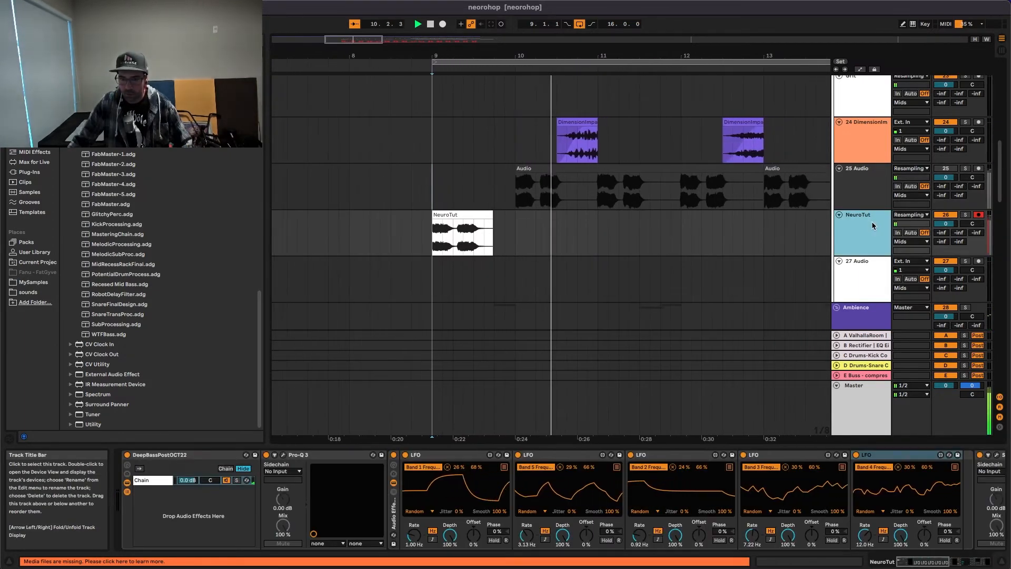
{"action": "left_click", "coordinate": [858, 193]}
{"action": "left_click", "coordinate": [858, 225]}
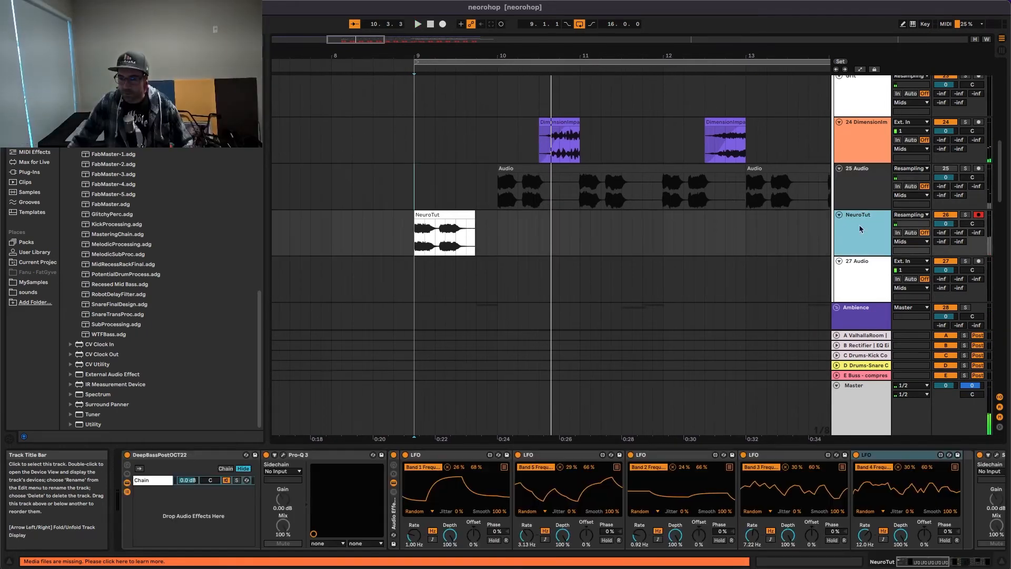
{"action": "left_click", "coordinate": [858, 193]}
{"action": "left_click", "coordinate": [858, 225]}
{"action": "left_click", "coordinate": [858, 194]}
{"action": "left_click", "coordinate": [854, 236]}
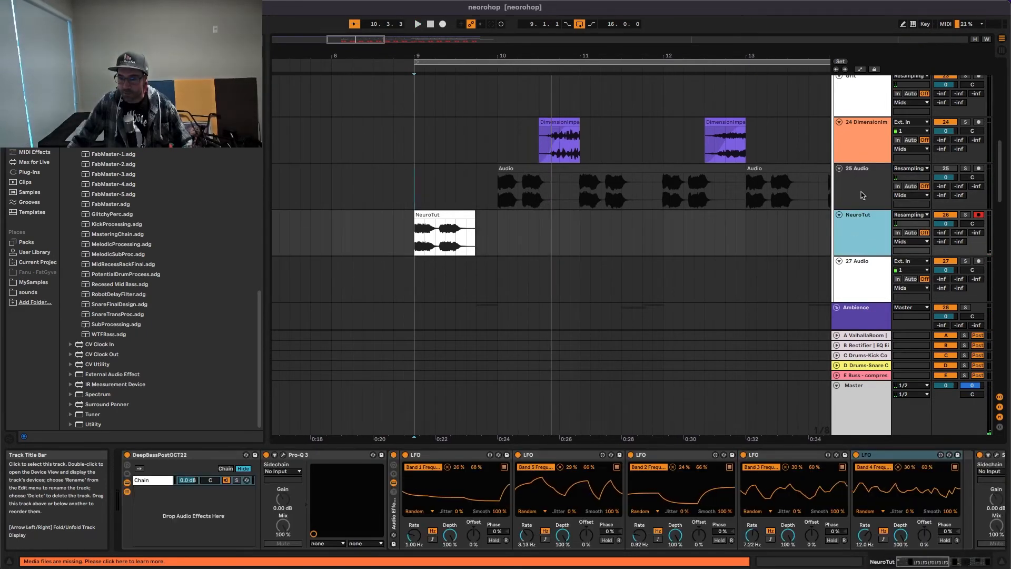
{"action": "left_click", "coordinate": [859, 195]}
{"action": "left_click", "coordinate": [862, 239]}
{"action": "left_click", "coordinate": [861, 199]}
{"action": "left_click", "coordinate": [857, 226]}
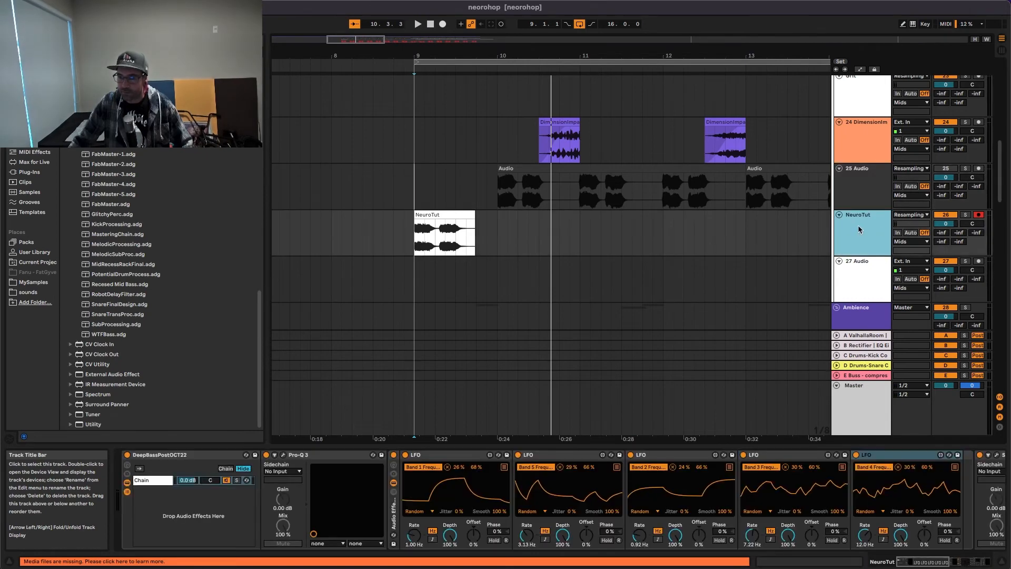
Solo NeuroTut and deactivate the Pro-L 2, Glue Compressor, OTT and Snap Heap devices in its rack
{"action": "left_click", "coordinate": [965, 215]}
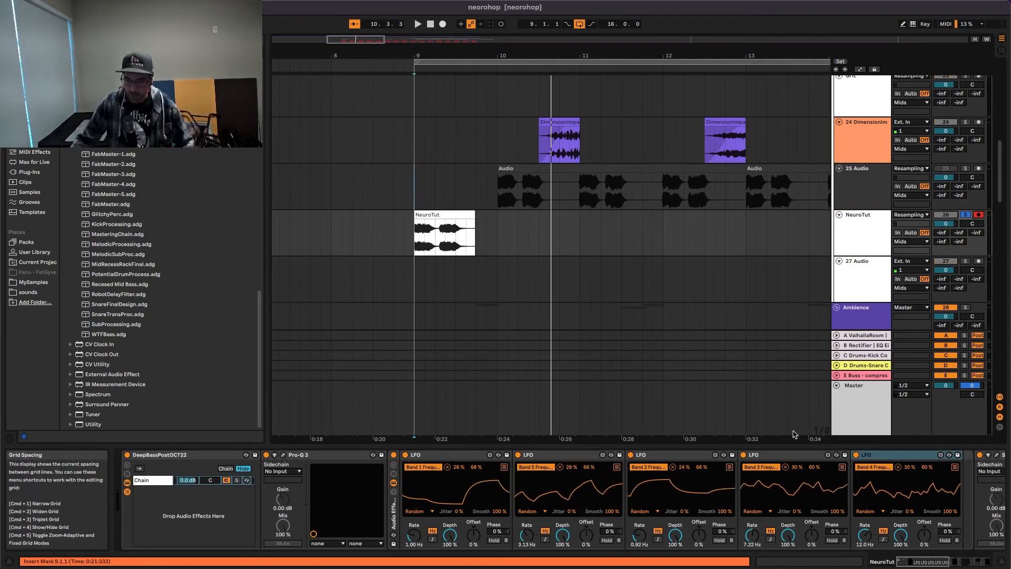
{"action": "scroll", "coordinate": [800, 462], "scroll_direction": "right", "scroll_amount": 10}
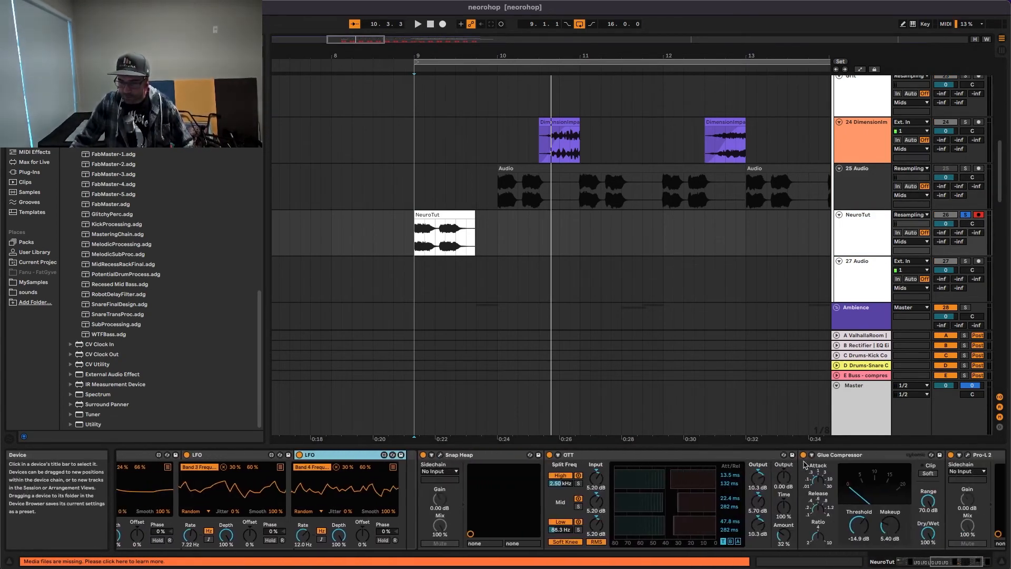
{"action": "left_click", "coordinate": [842, 455]}
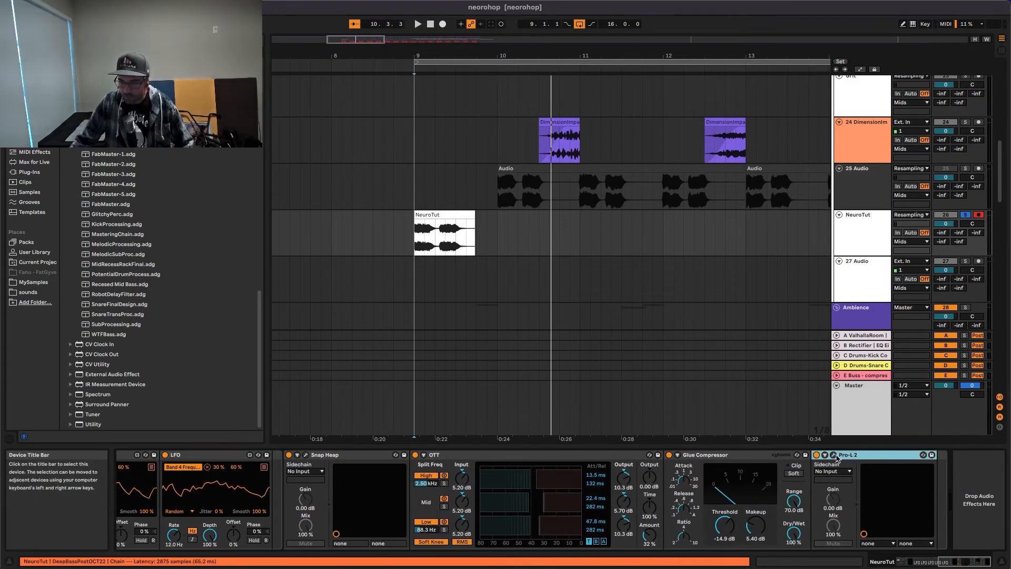
{"action": "left_click", "coordinate": [816, 454]}
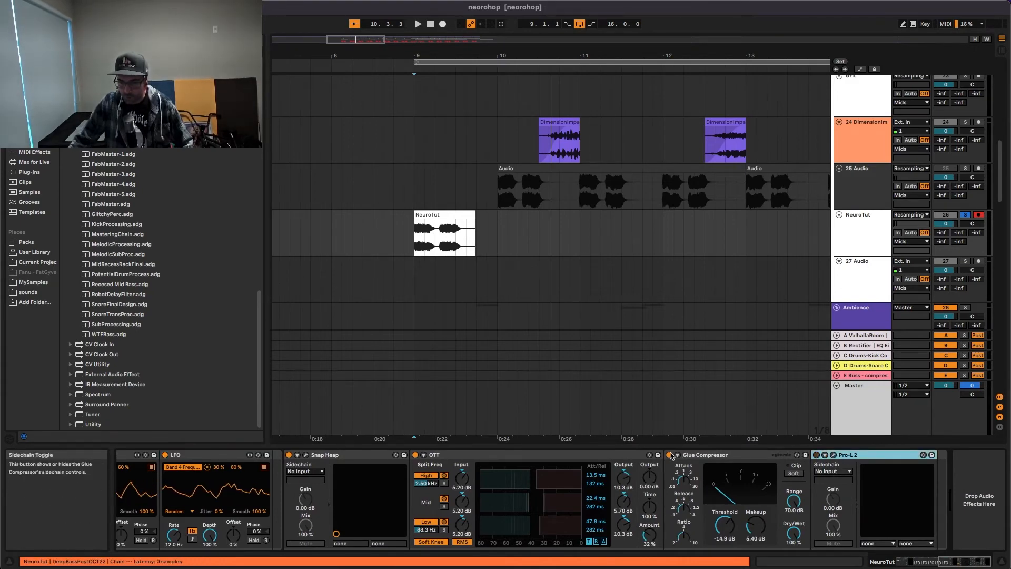
{"action": "left_click", "coordinate": [668, 455]}
{"action": "left_click", "coordinate": [415, 455]}
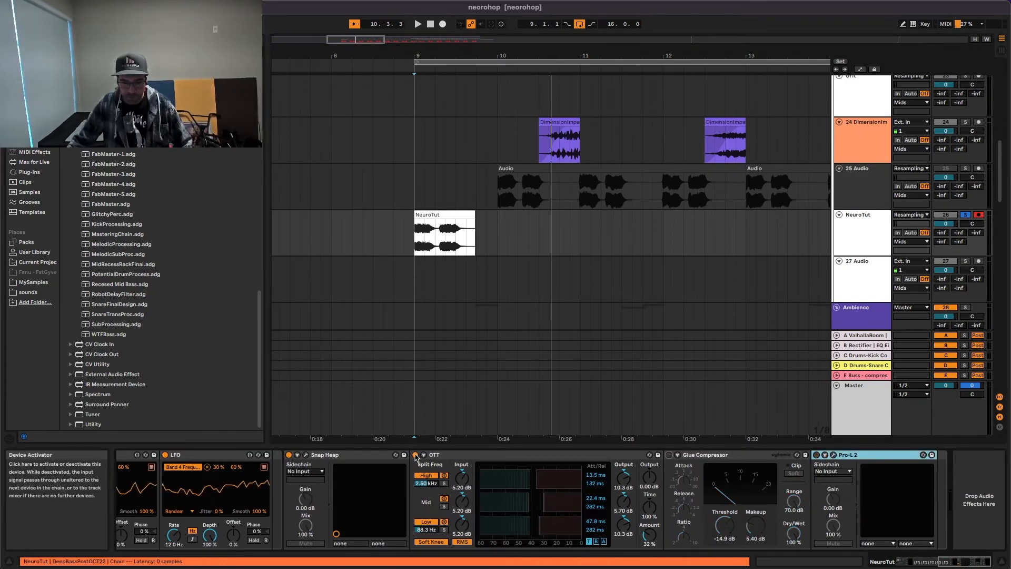
{"action": "left_click", "coordinate": [289, 454]}
Open the rack's Pro-Q 3, inspect its LFO-modulated bands and the static yellow dip, and close the plug-in window
{"action": "scroll", "coordinate": [368, 500], "scroll_direction": "left", "scroll_amount": 10}
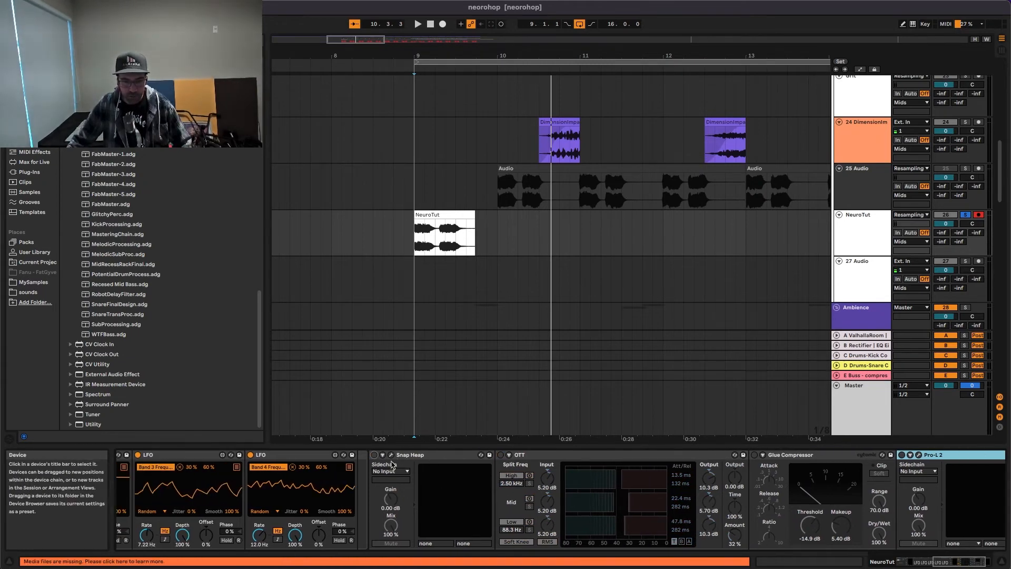
{"action": "scroll", "coordinate": [393, 463], "scroll_direction": "left", "scroll_amount": 3}
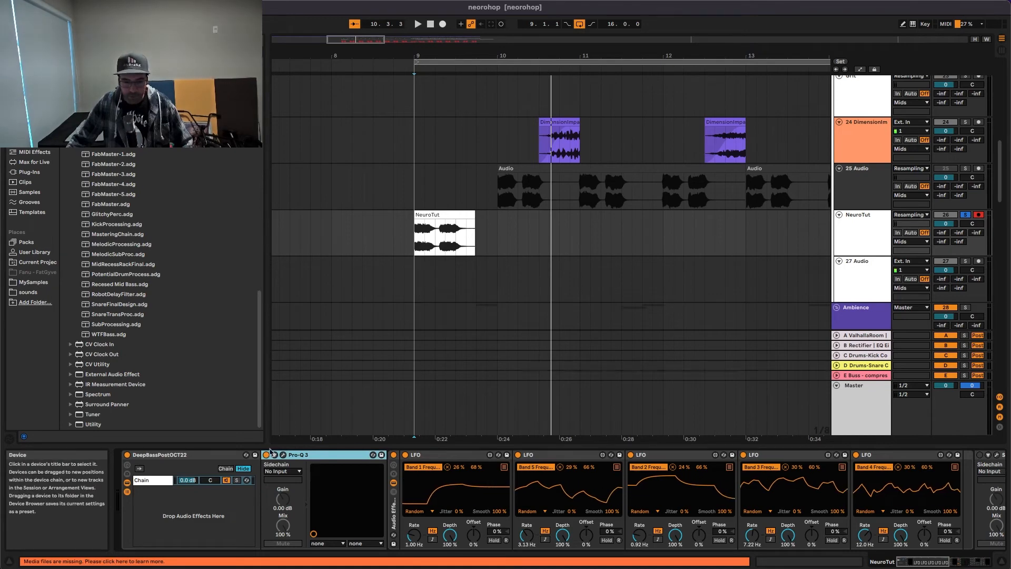
{"action": "left_click", "coordinate": [283, 455]}
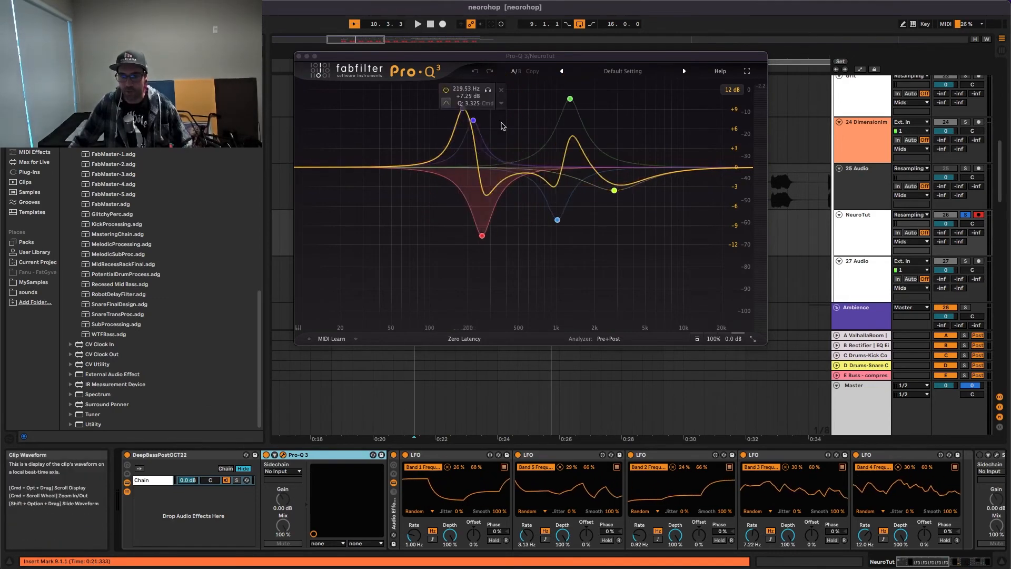
{"action": "left_click", "coordinate": [614, 191]}
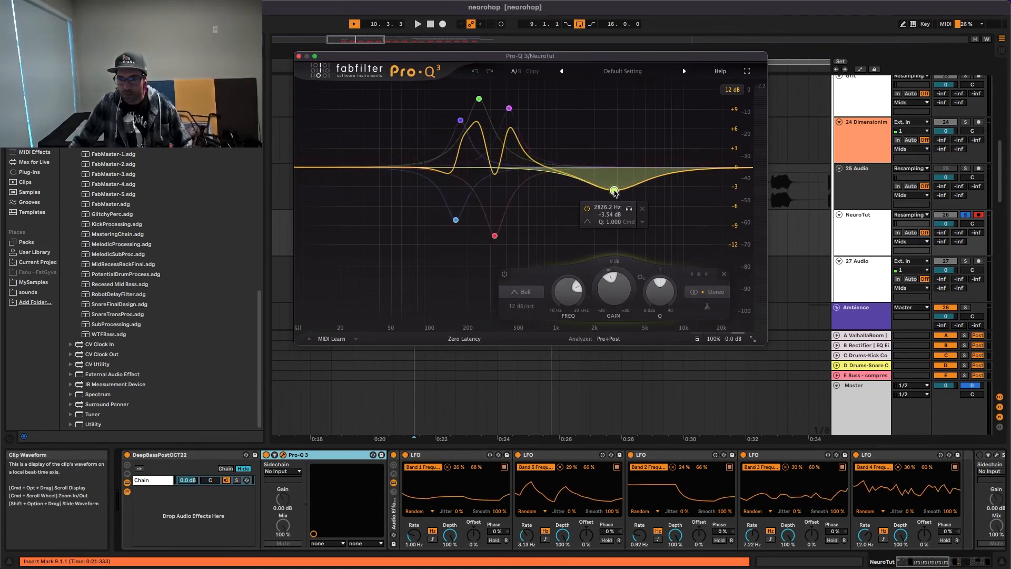
{"action": "left_click", "coordinate": [298, 56]}
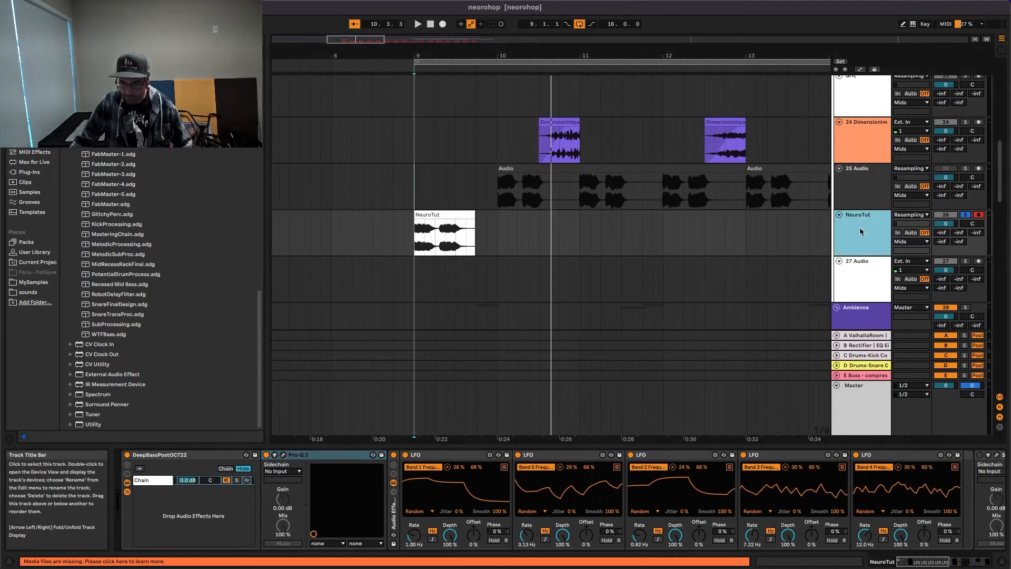
Play NeuroTut with the later effects bypassed, and examine the LFO devices alongside the moving bands in Pro-Q 3
{"action": "key", "text": "space"}
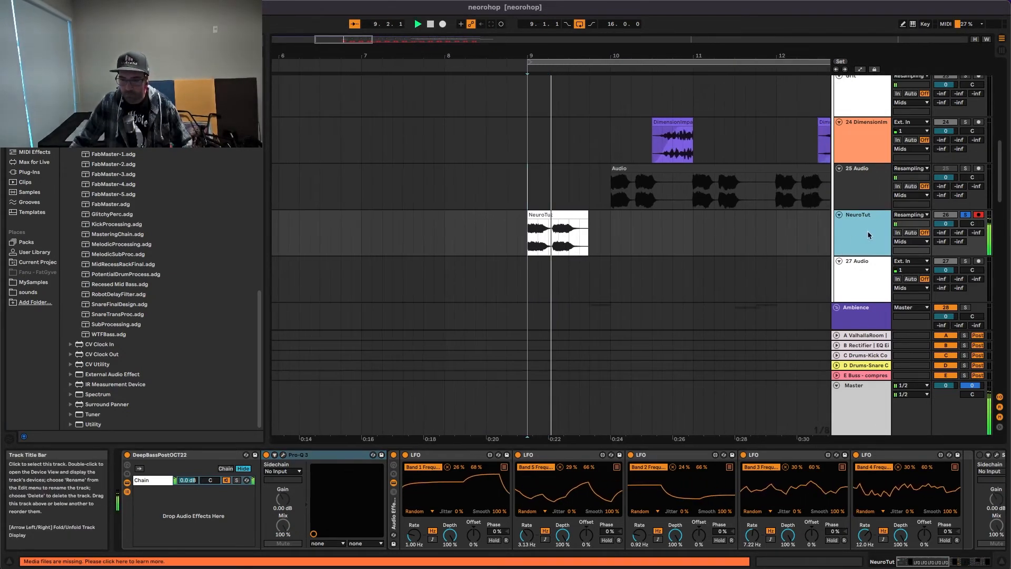
{"action": "key", "text": "space"}
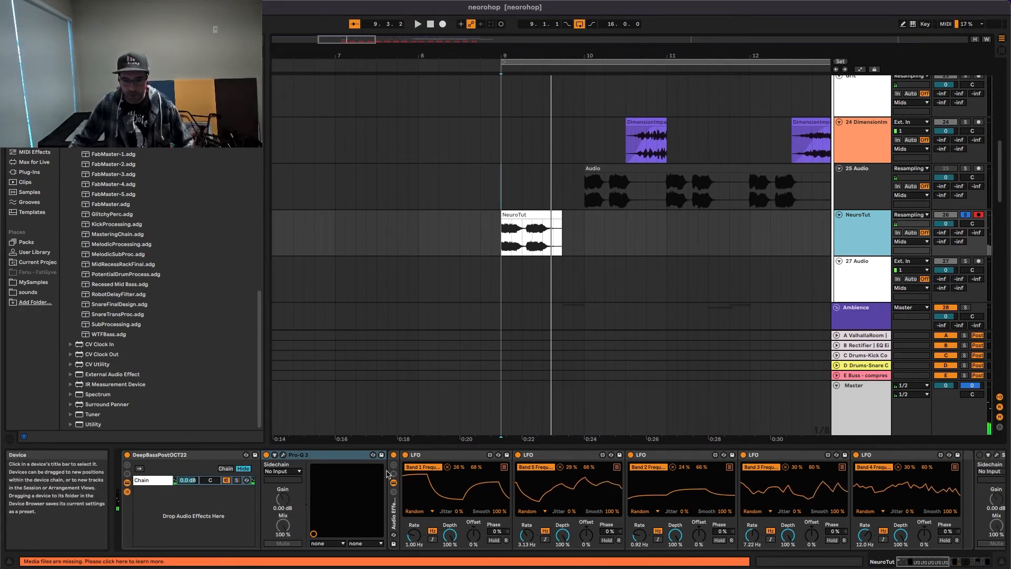
{"action": "left_click", "coordinate": [474, 456]}
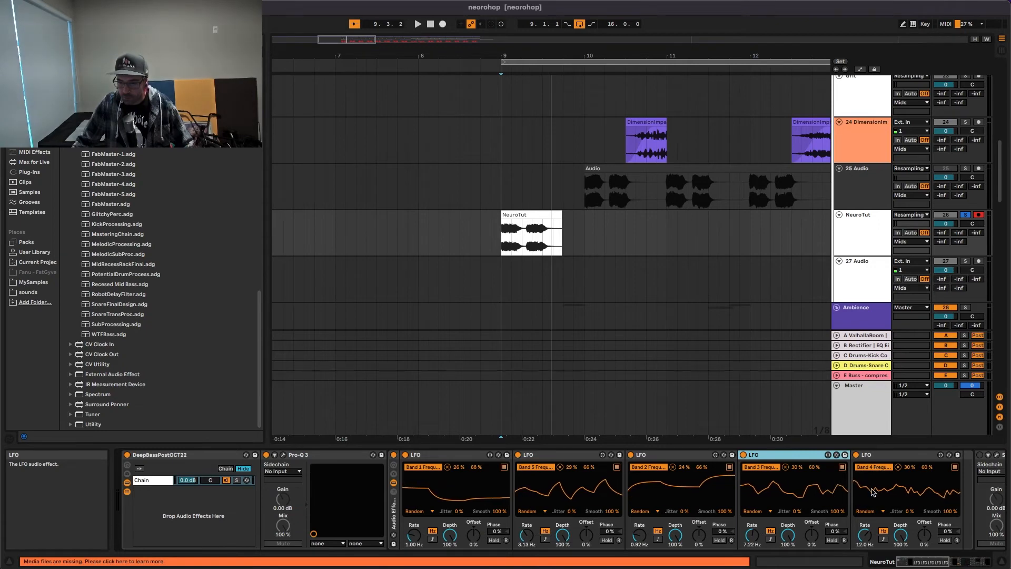
{"action": "left_click", "coordinate": [284, 455]}
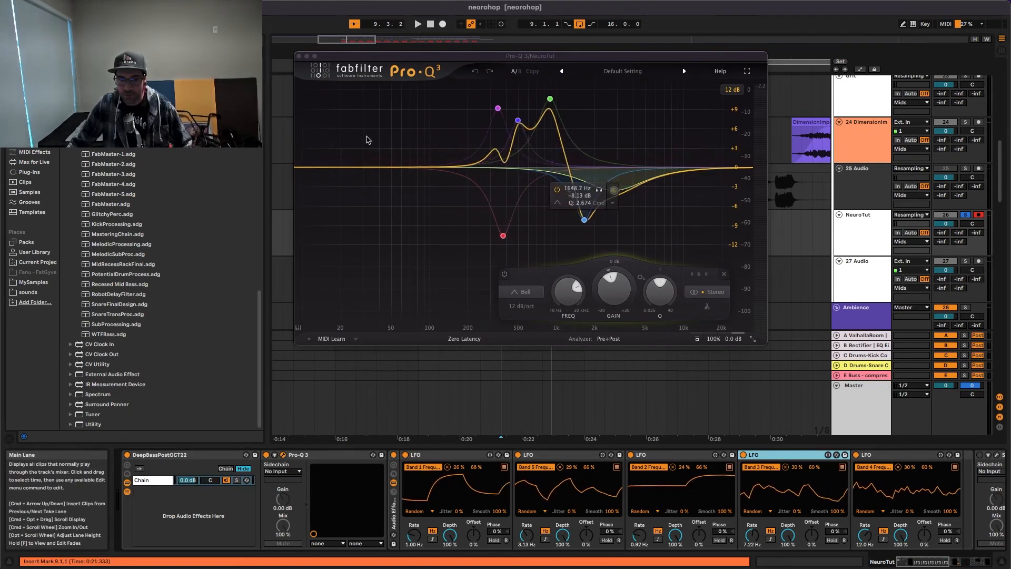
Compare the rack's LFO devices with the moving Pro-Q 3 bands, close the plug-in window, and play NeuroTut
{"action": "left_click", "coordinate": [299, 56]}
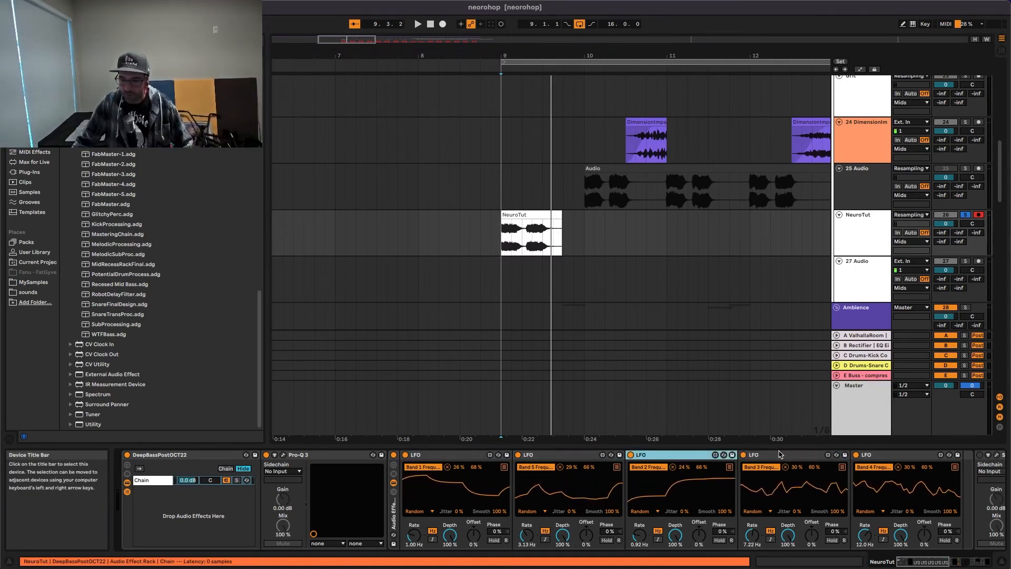
{"action": "left_click", "coordinate": [910, 452]}
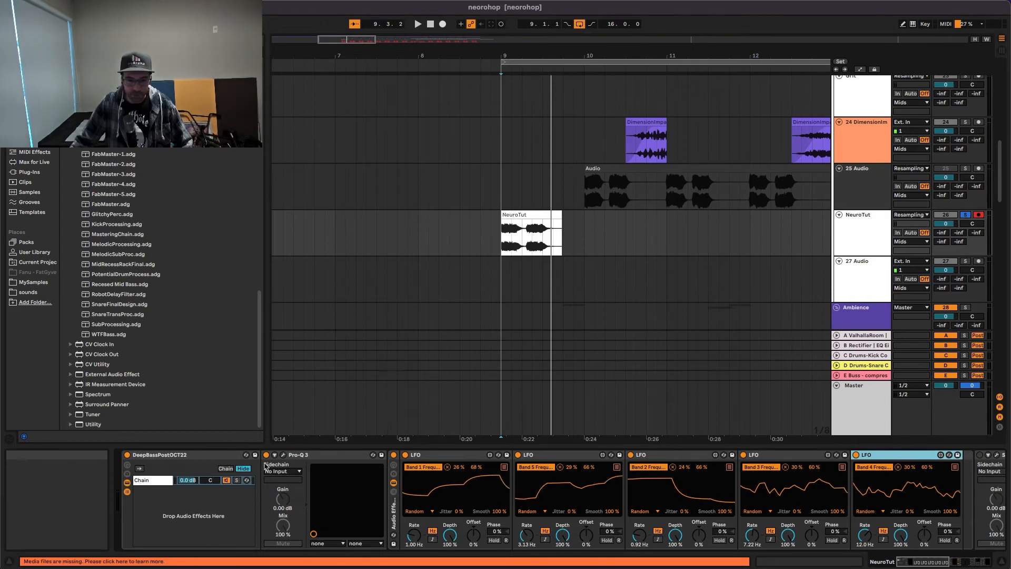
{"action": "left_click", "coordinate": [284, 455]}
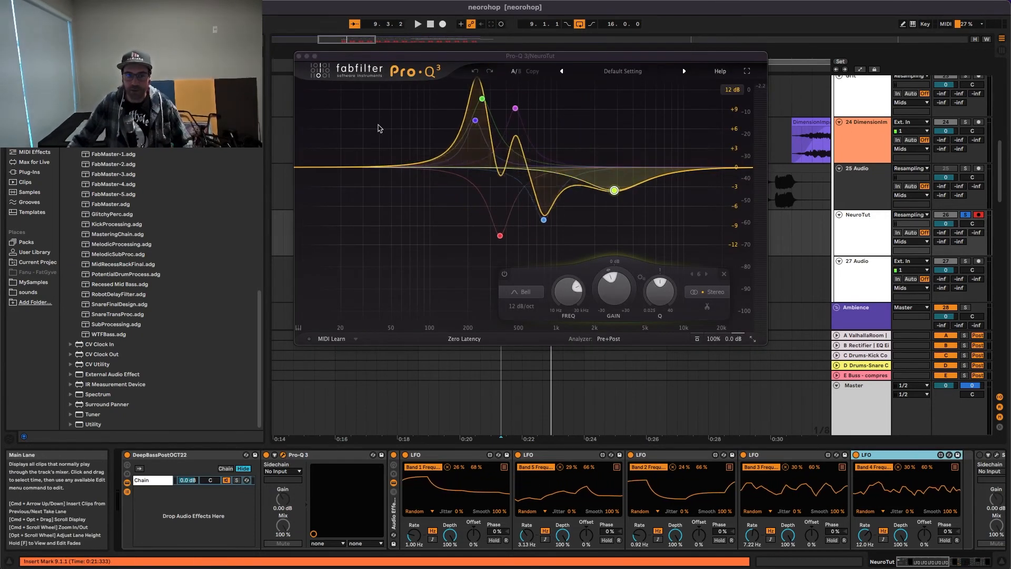
{"action": "left_click_drag", "start_coordinate": [417, 59], "coordinate": [429, 95]}
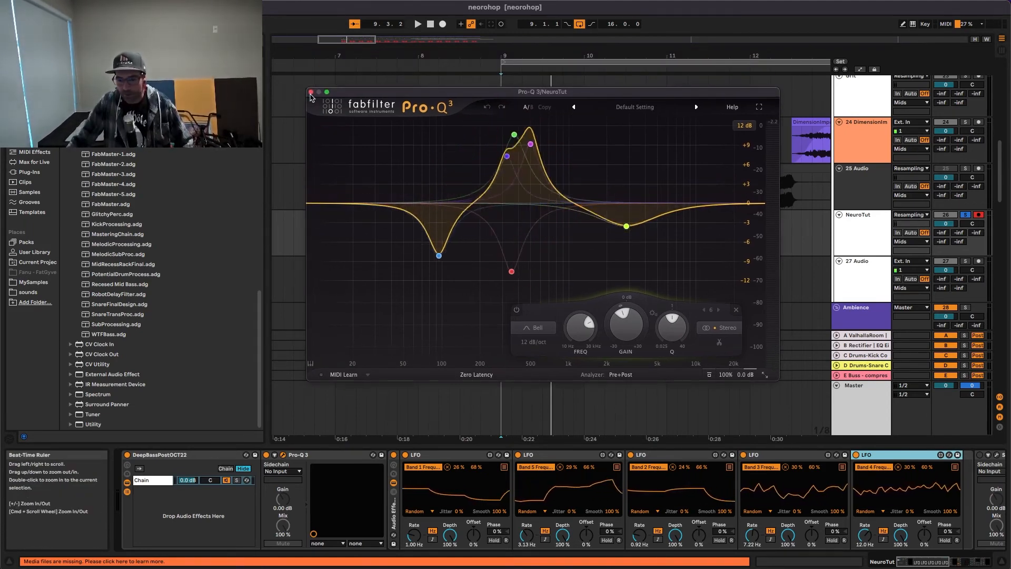
{"action": "left_click", "coordinate": [310, 93]}
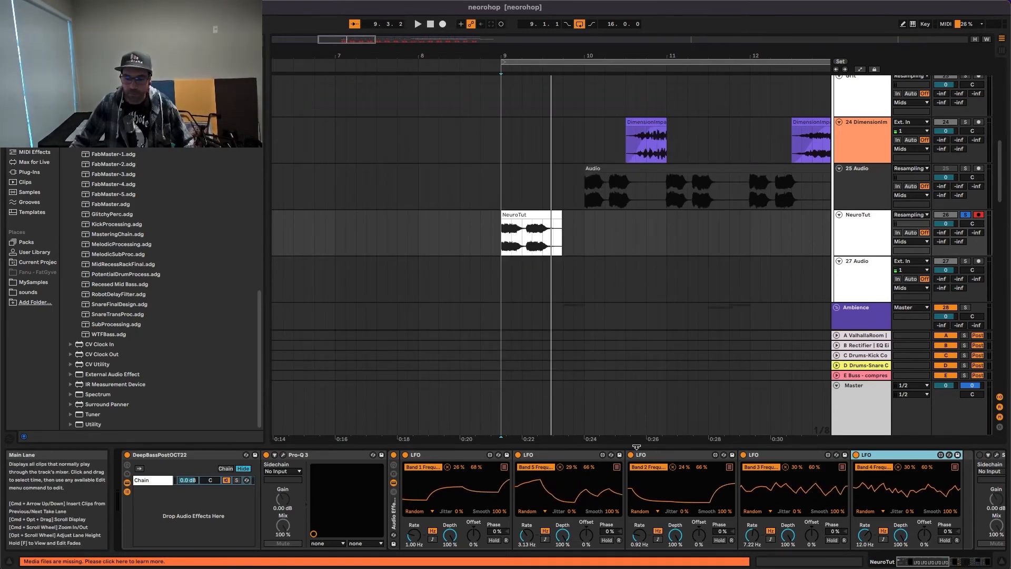
{"action": "key", "text": "space"}
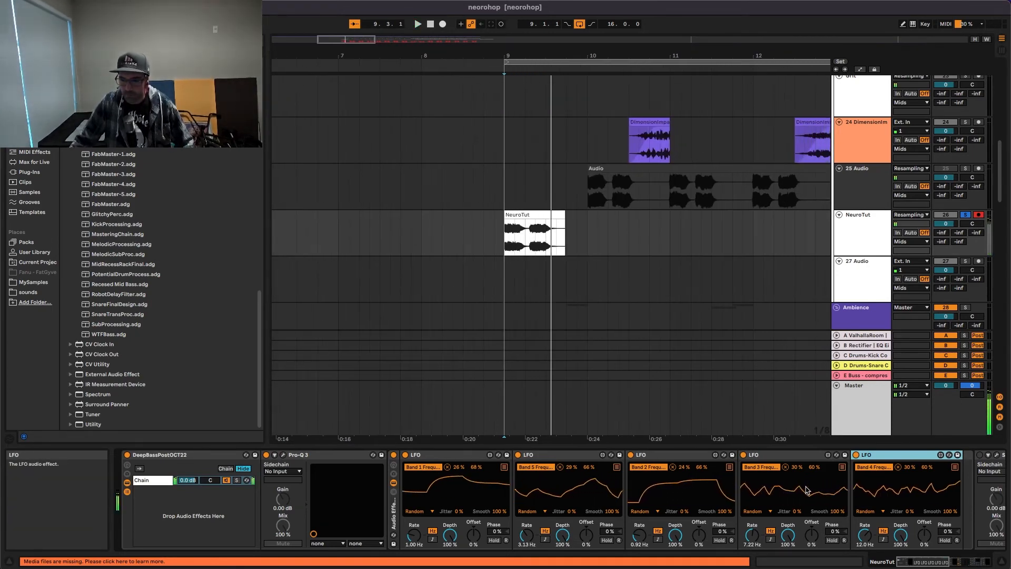
Reactivate Snap Heap and examine its parallel-bus filters, reverb and two Random modulators
{"action": "scroll", "coordinate": [802, 491], "scroll_direction": "right", "scroll_amount": 5}
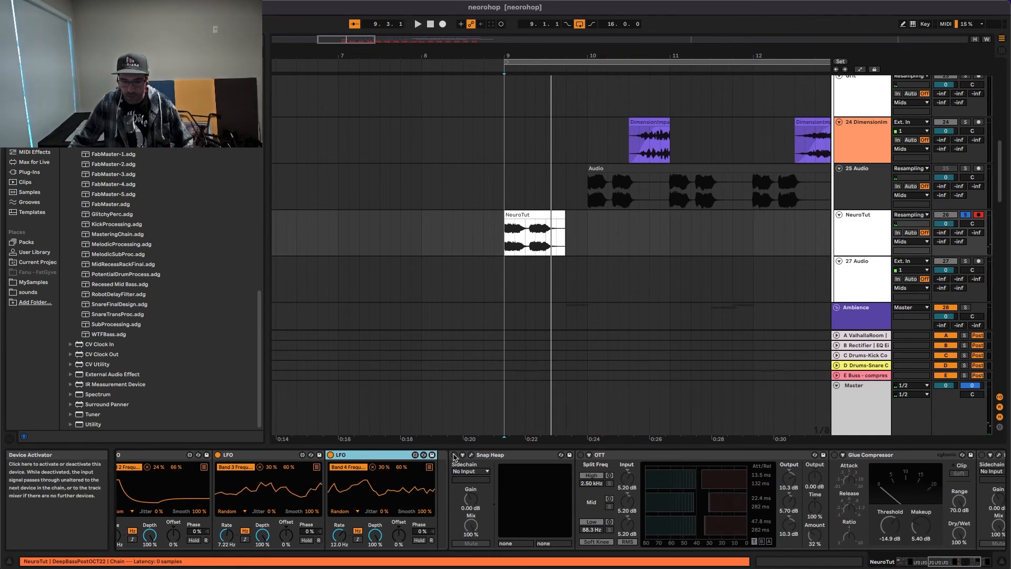
{"action": "left_click", "coordinate": [471, 456]}
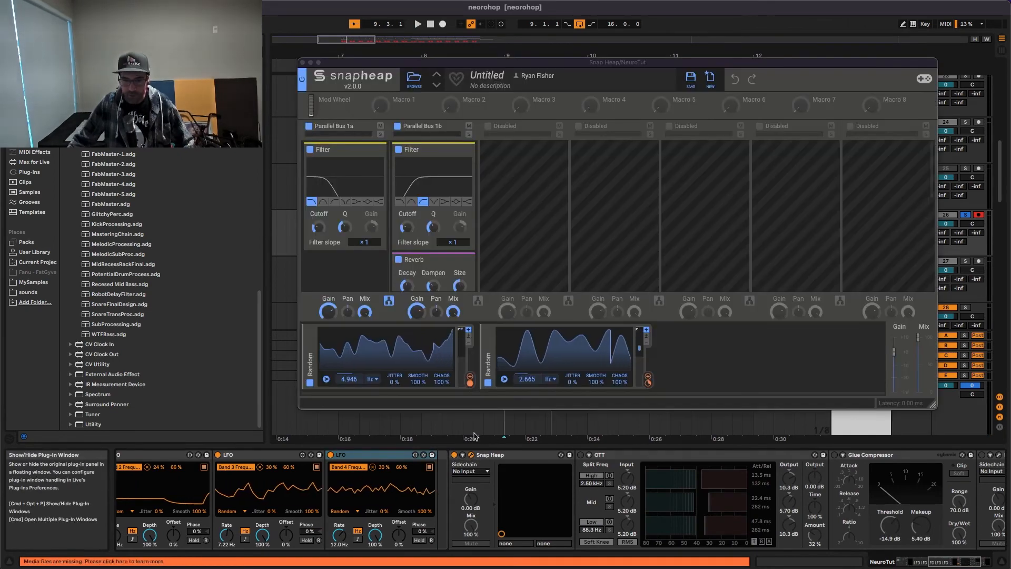
{"action": "left_click_drag", "start_coordinate": [493, 66], "coordinate": [522, 68]}
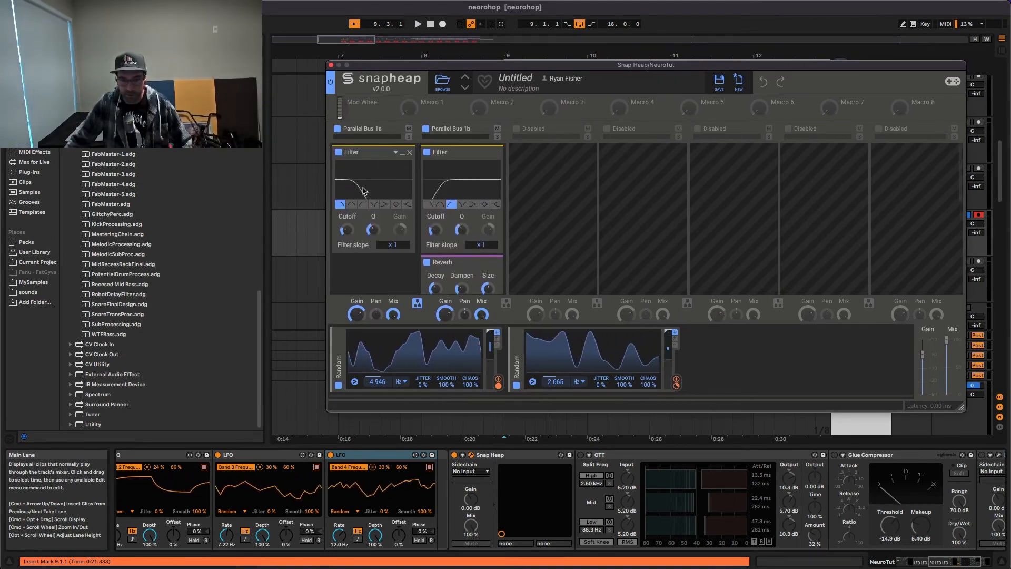
{"action": "scroll", "coordinate": [379, 191], "scroll_direction": "down", "scroll_amount": 5}
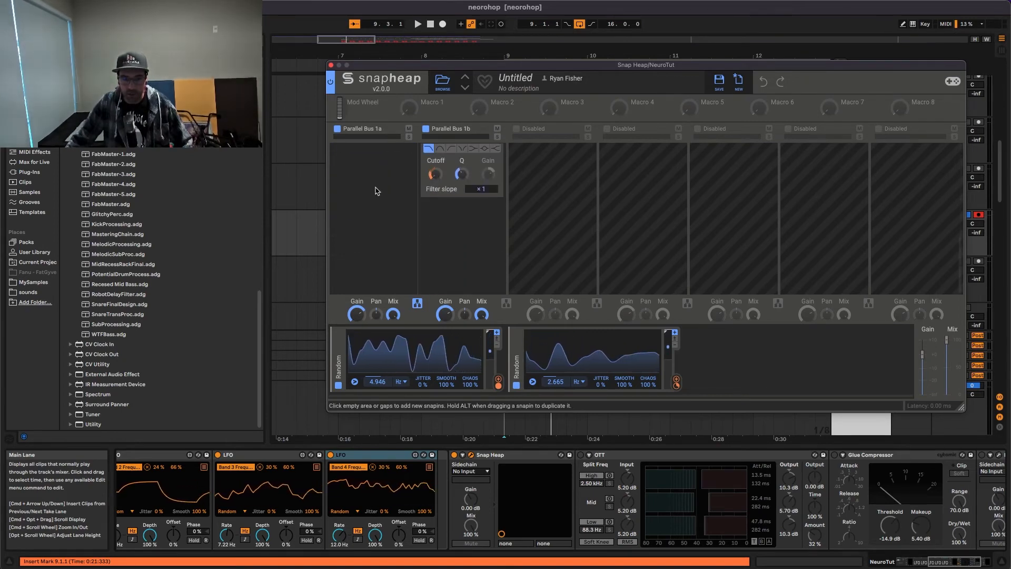
{"action": "scroll", "coordinate": [377, 190], "scroll_direction": "up", "scroll_amount": 5}
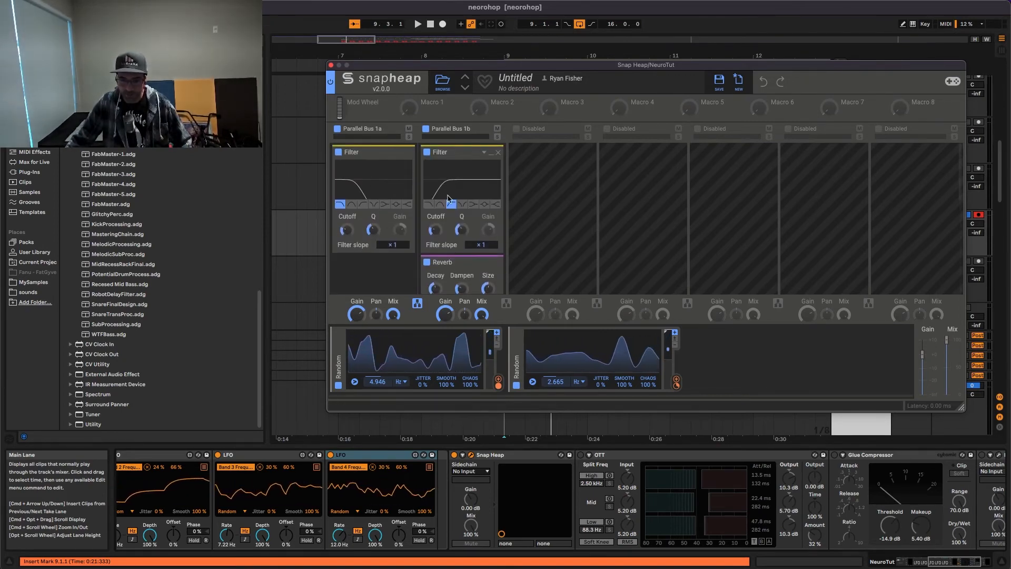
{"action": "scroll", "coordinate": [465, 185], "scroll_direction": "down", "scroll_amount": 2}
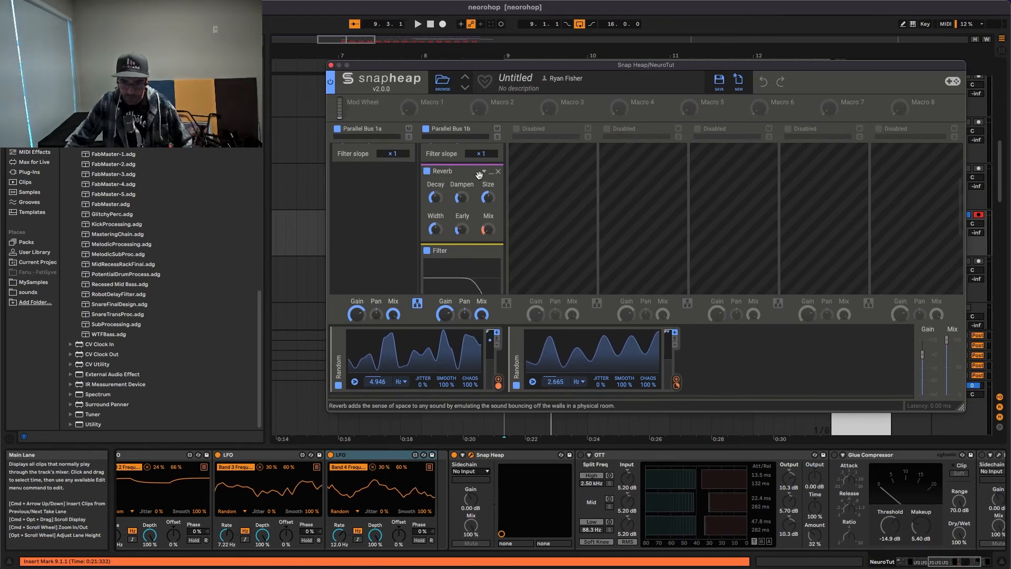
{"action": "scroll", "coordinate": [468, 180], "scroll_direction": "down", "scroll_amount": 3}
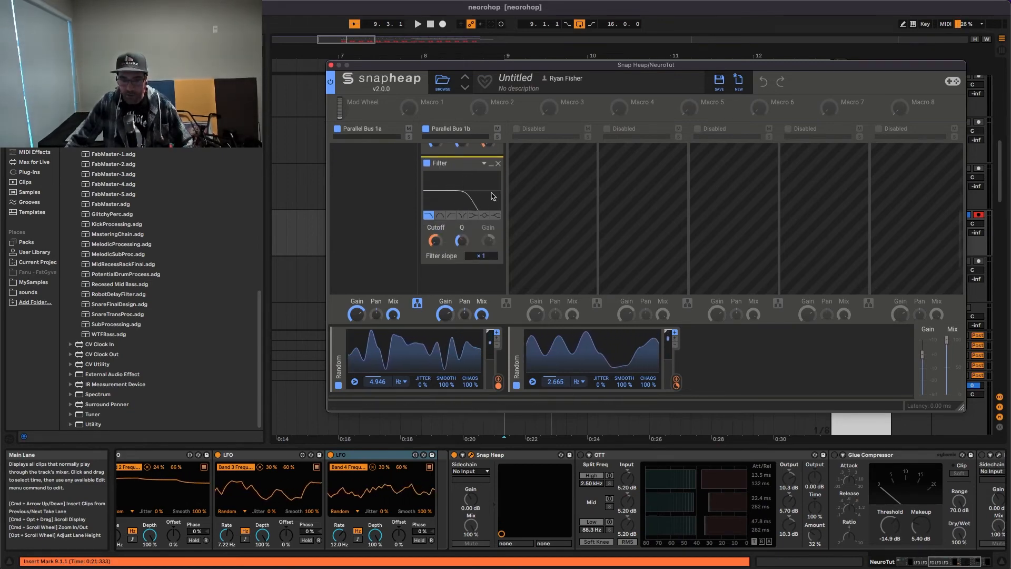
{"action": "scroll", "coordinate": [490, 182], "scroll_direction": "up", "scroll_amount": 2}
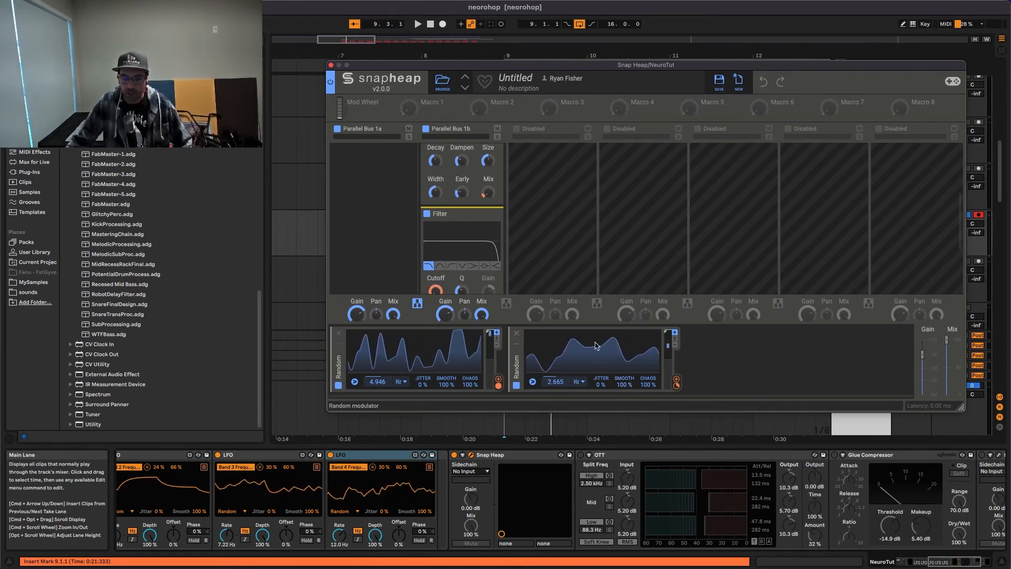
Audition NeuroTut with Snap Heap's modulated filter and reverb engaged, and close the plug-in window
{"action": "key", "text": "space"}
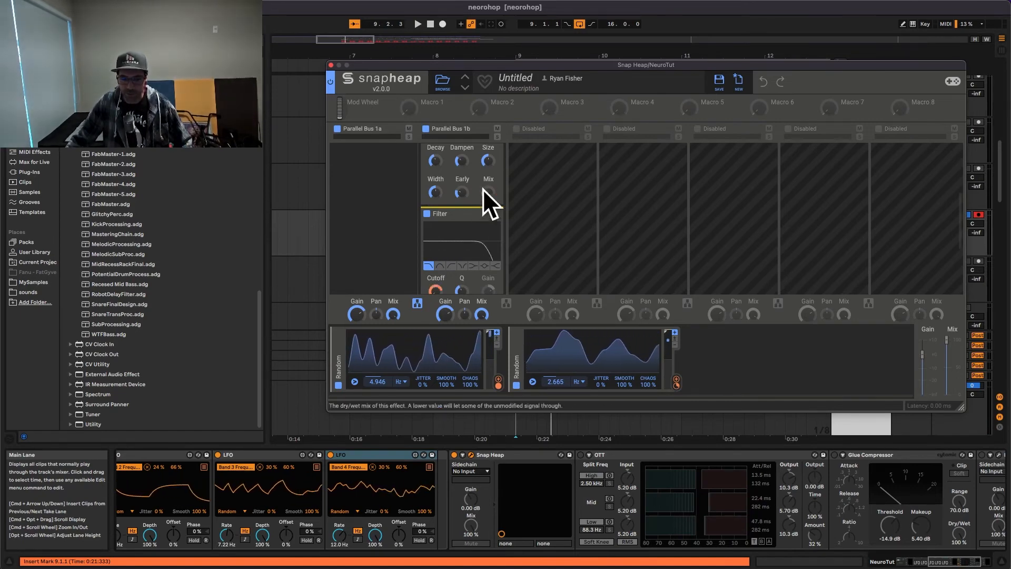
{"action": "key", "text": "space"}
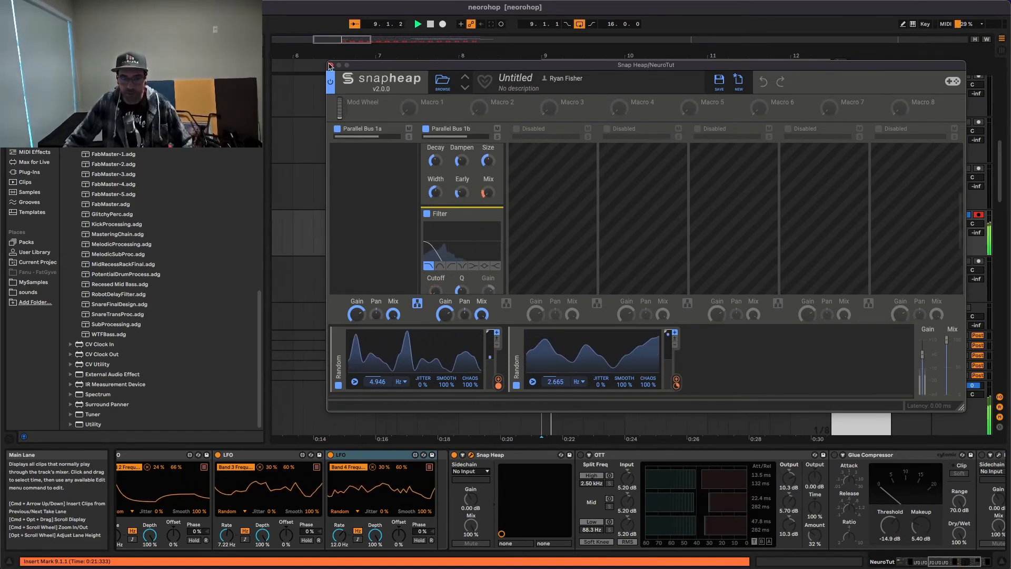
{"action": "left_click", "coordinate": [331, 65]}
{"action": "key", "text": "space"}
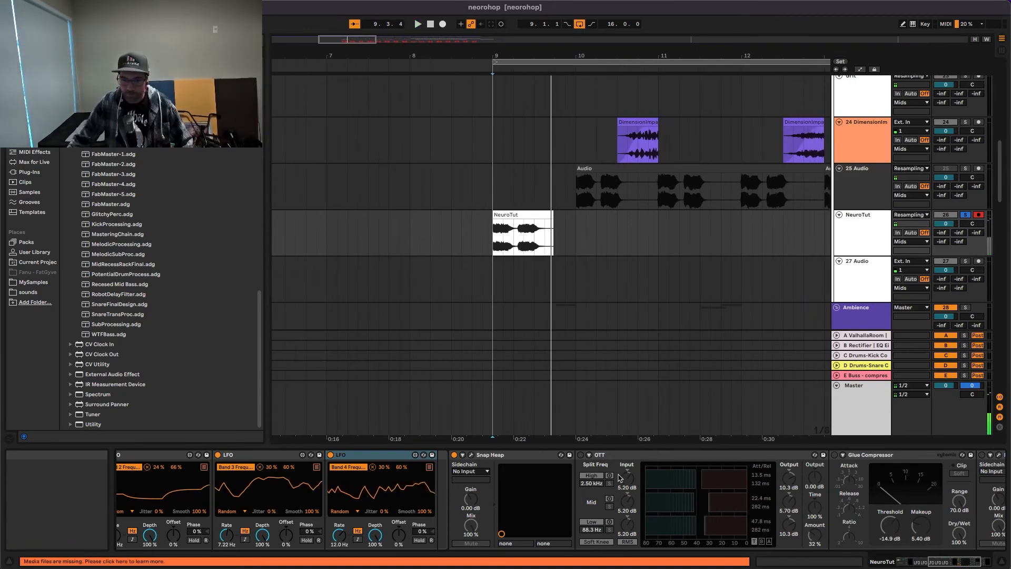
Reactivate OTT and set its Amount to 45 % while auditioning NeuroTut
{"action": "left_click", "coordinate": [667, 456]}
{"action": "key", "text": "space"}
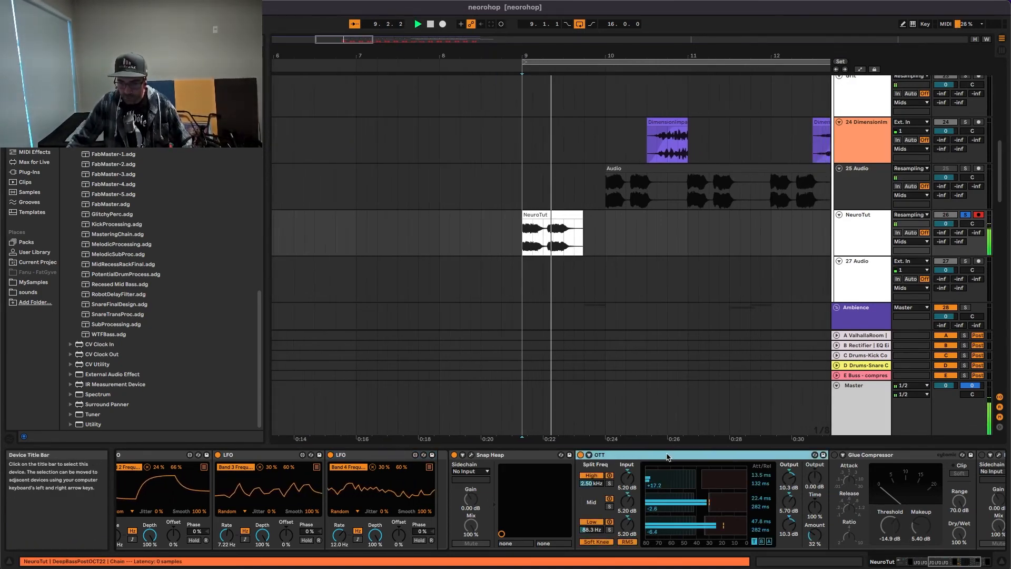
{"action": "key", "text": "space"}
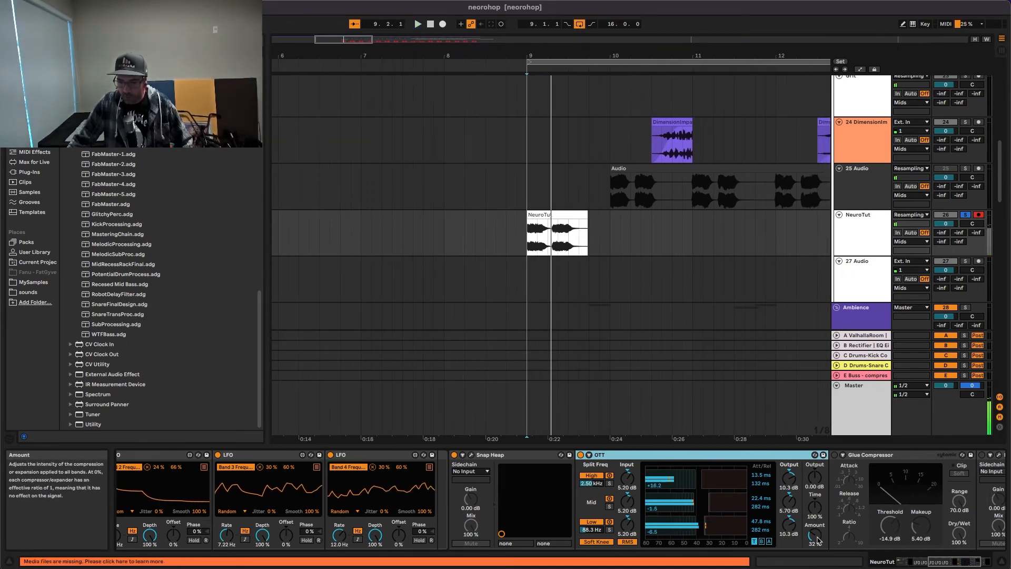
{"action": "key", "text": "space"}
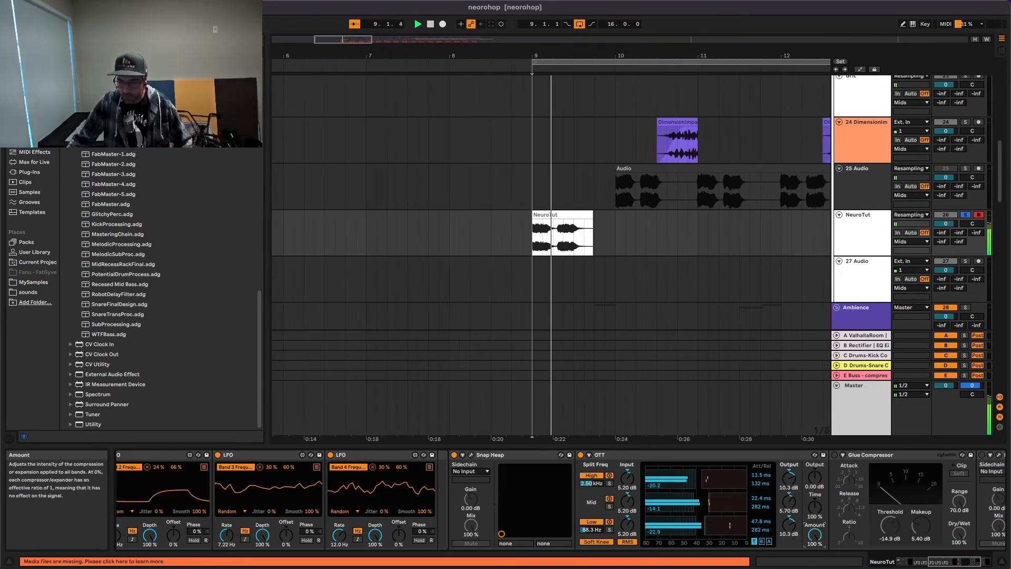
{"action": "key", "text": "space"}
{"action": "key", "text": "space"}
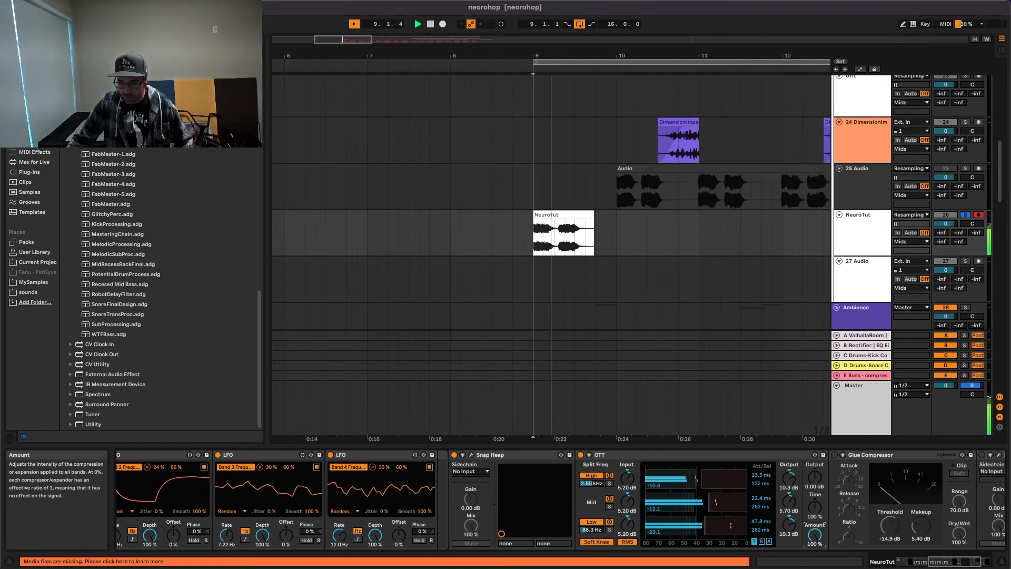
{"action": "key", "text": "space"}
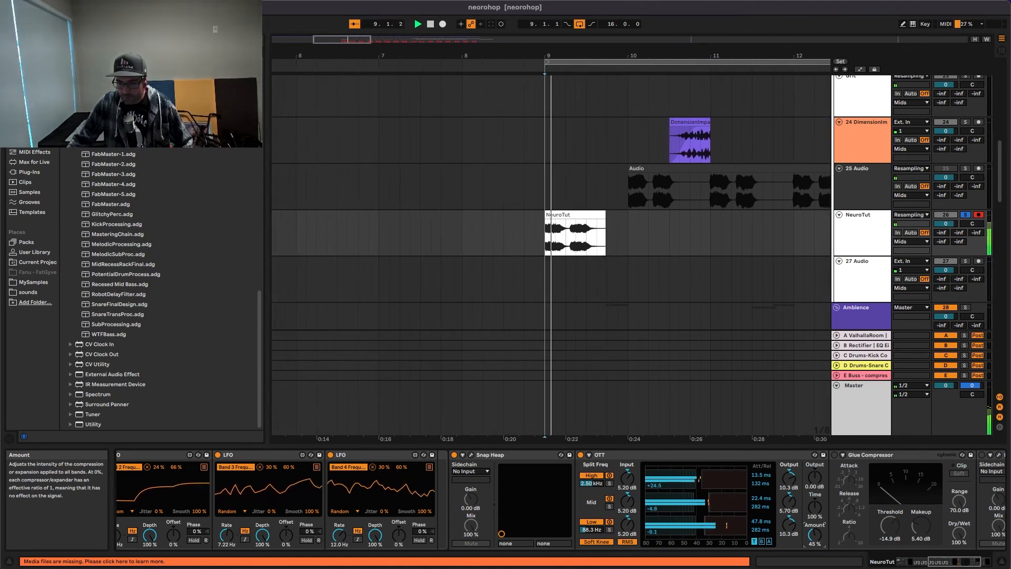
{"action": "left_click_drag", "start_coordinate": [814, 533], "coordinate": [815, 529]}
{"action": "left_click", "coordinate": [774, 455]}
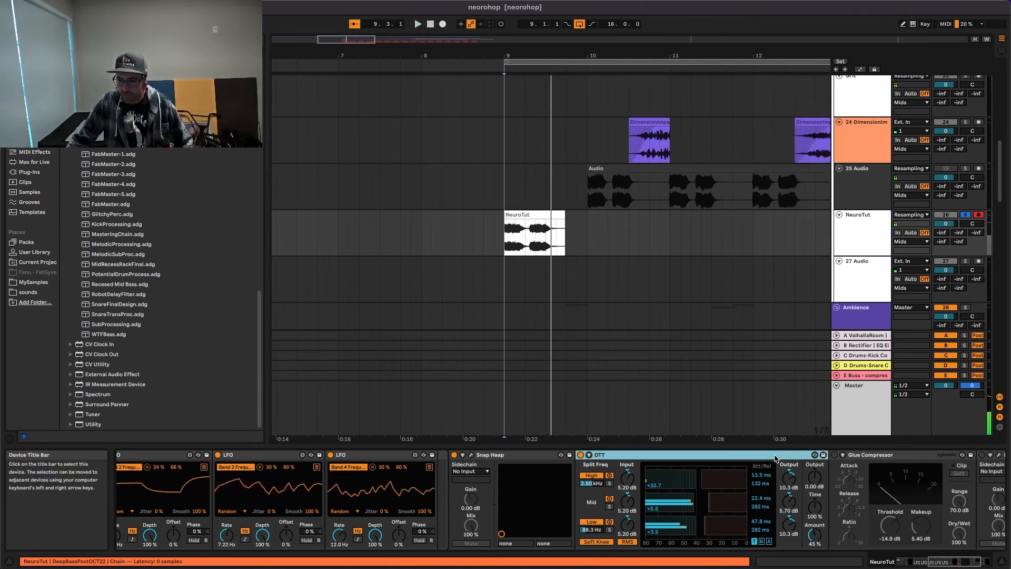
Reactivate the Glue Compressor and Pro-L 2, play NeuroTut through them, and check the limiter's gain in its plug-in window
{"action": "left_click", "coordinate": [899, 456]}
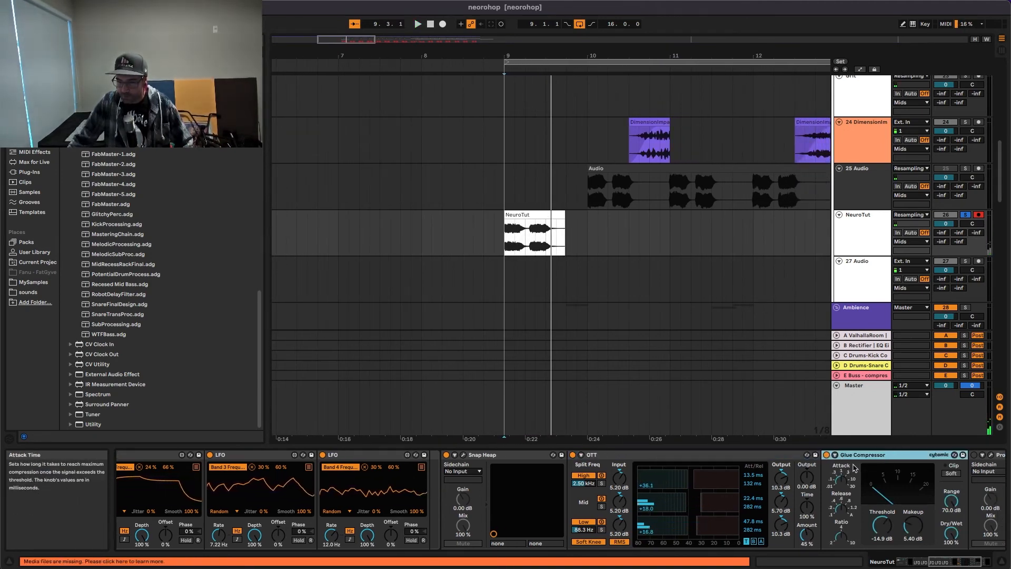
{"action": "key", "text": "space"}
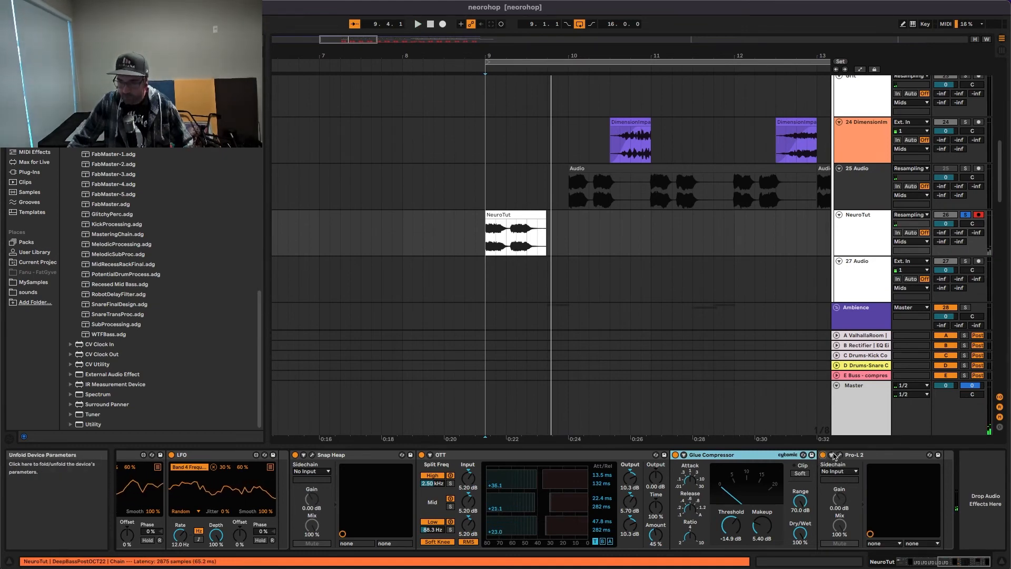
{"action": "left_click", "coordinate": [840, 454]}
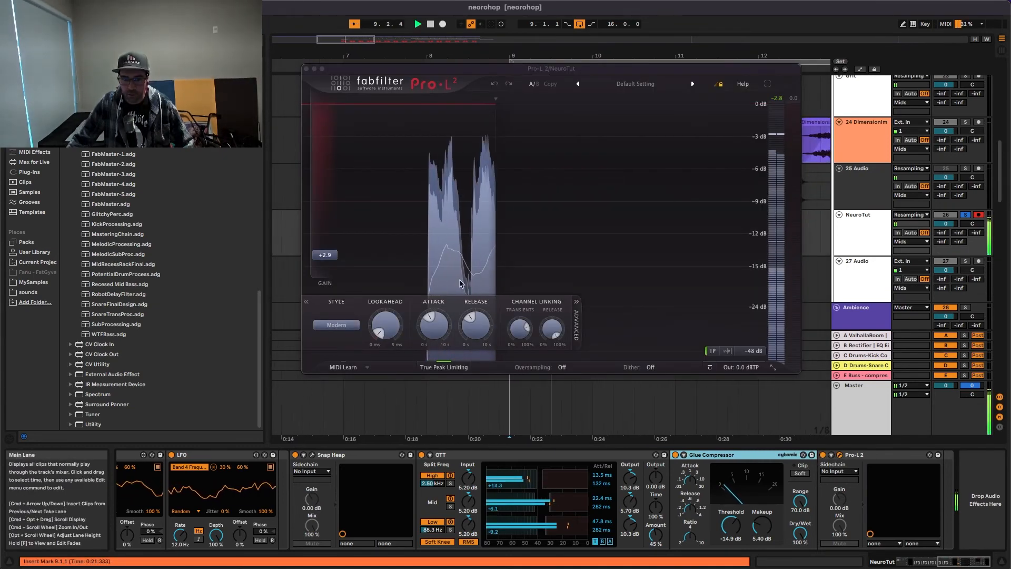
{"action": "mouse_move", "coordinate": [336, 256]}
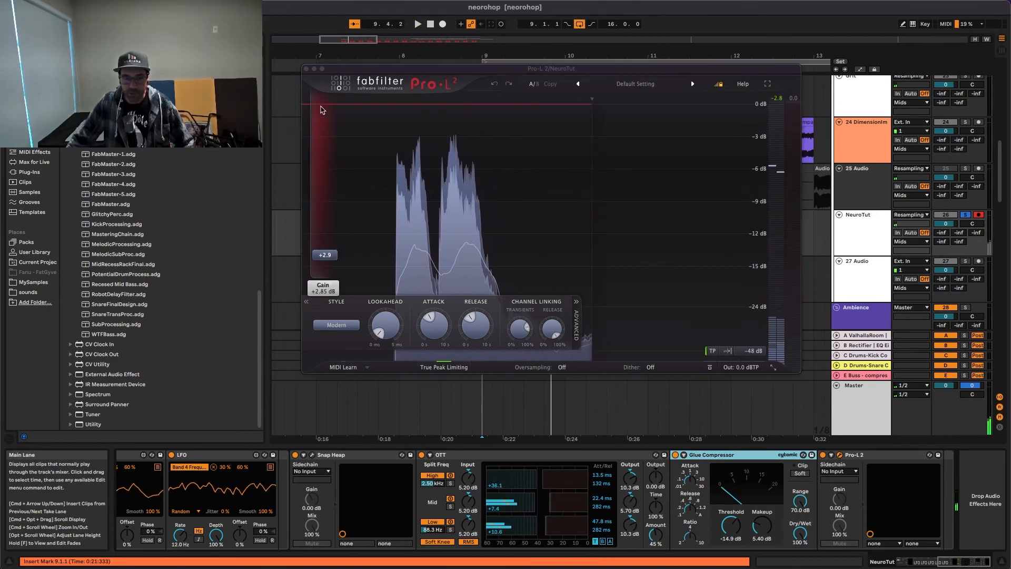
{"action": "left_click", "coordinate": [306, 68]}
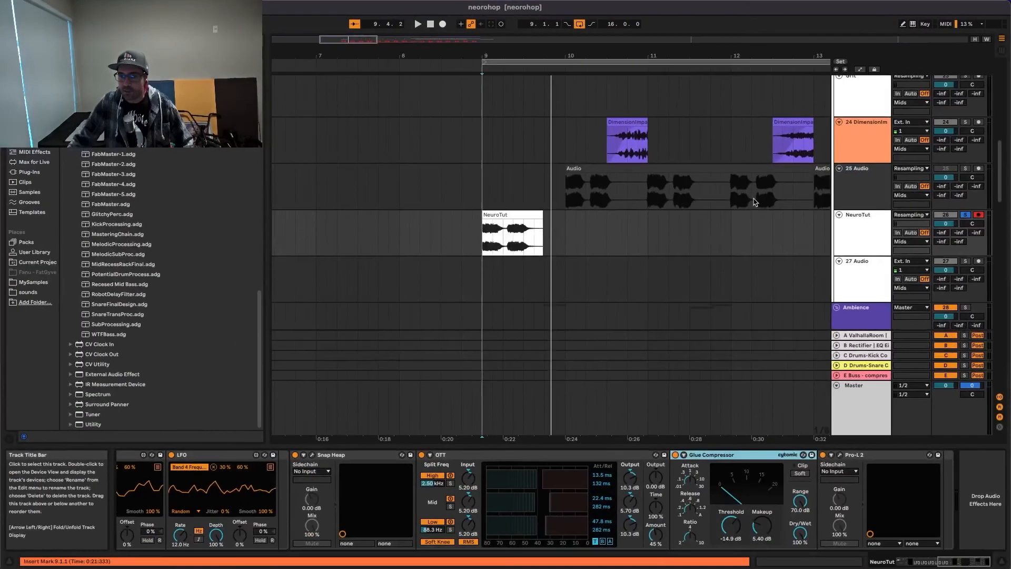
Unsolo NeuroTut, play it within the full mix, and place the insert marker on its track at 11.1.1
{"action": "left_click", "coordinate": [965, 219]}
{"action": "left_click", "coordinate": [853, 223]}
{"action": "key", "text": "space"}
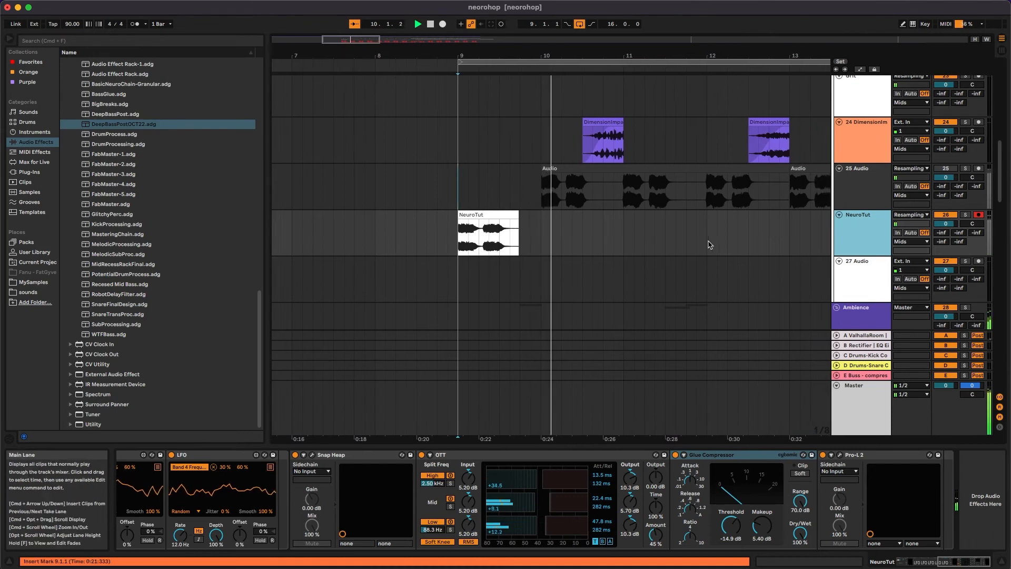
{"action": "left_click", "coordinate": [582, 240]}
{"action": "key", "text": "space"}
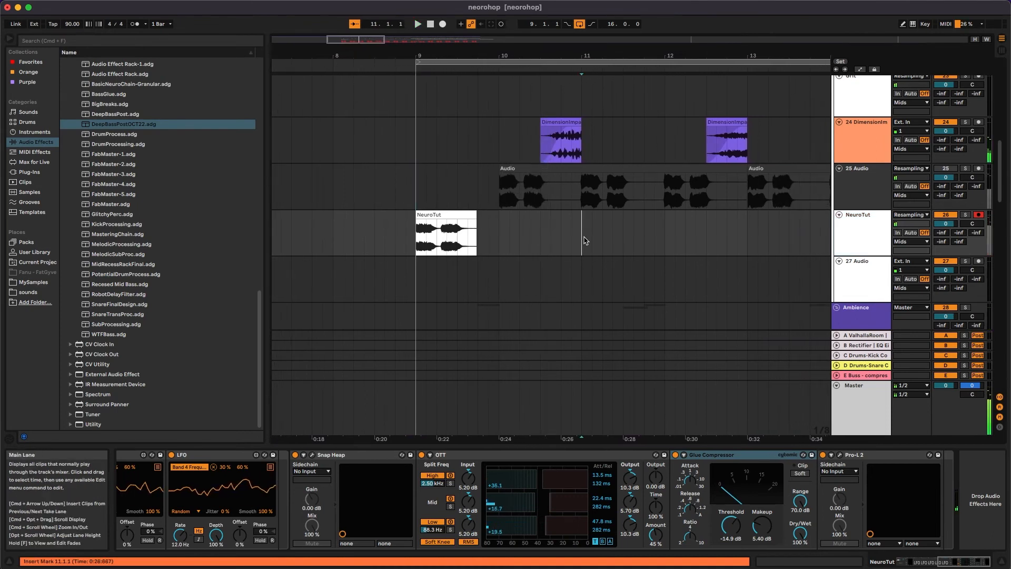
{"action": "left_click_drag", "start_coordinate": [581, 188], "coordinate": [642, 190]}
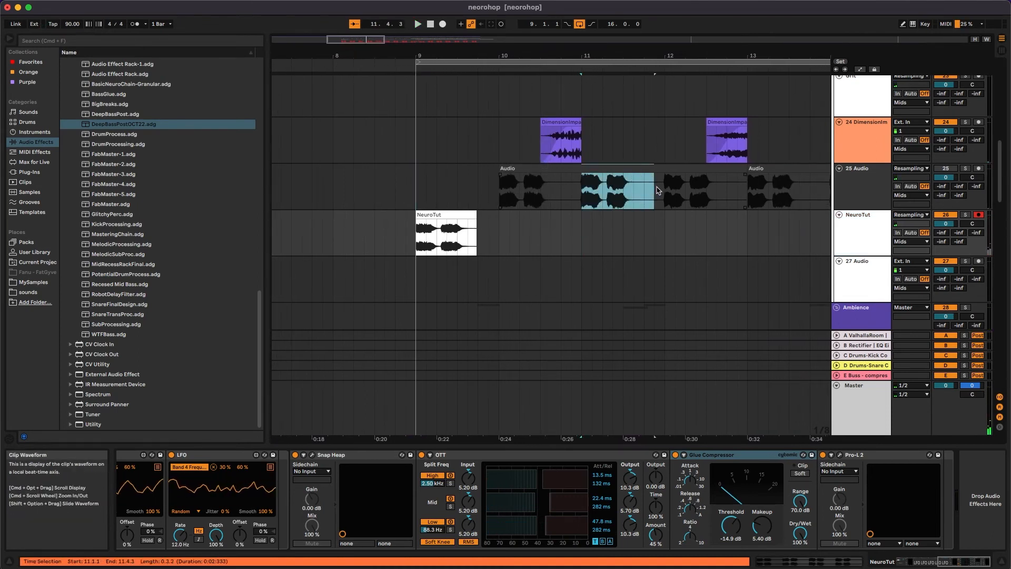
{"action": "left_click", "coordinate": [639, 168]}
{"action": "key", "text": "Delete"}
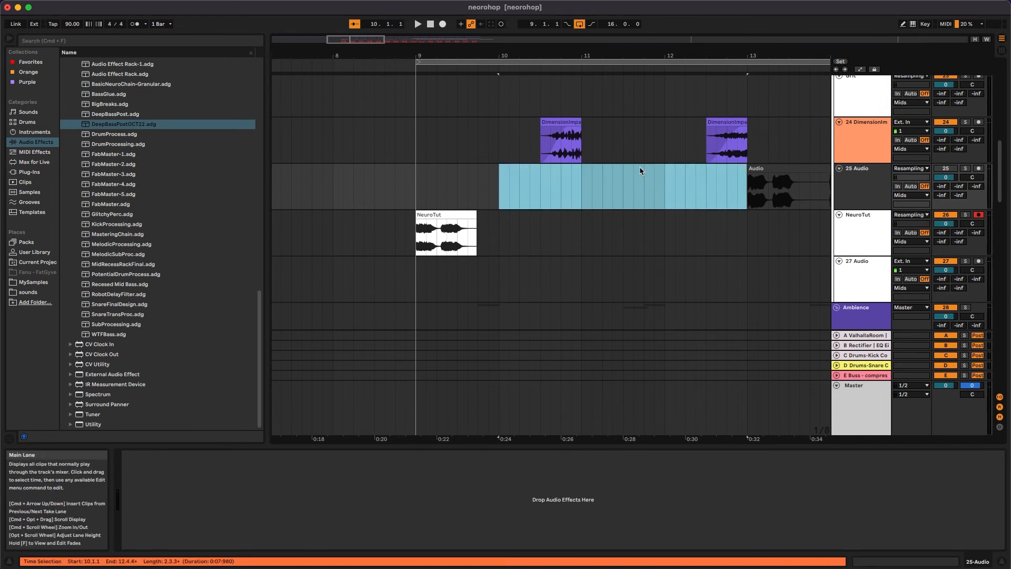
{"action": "key", "text": "super+z"}
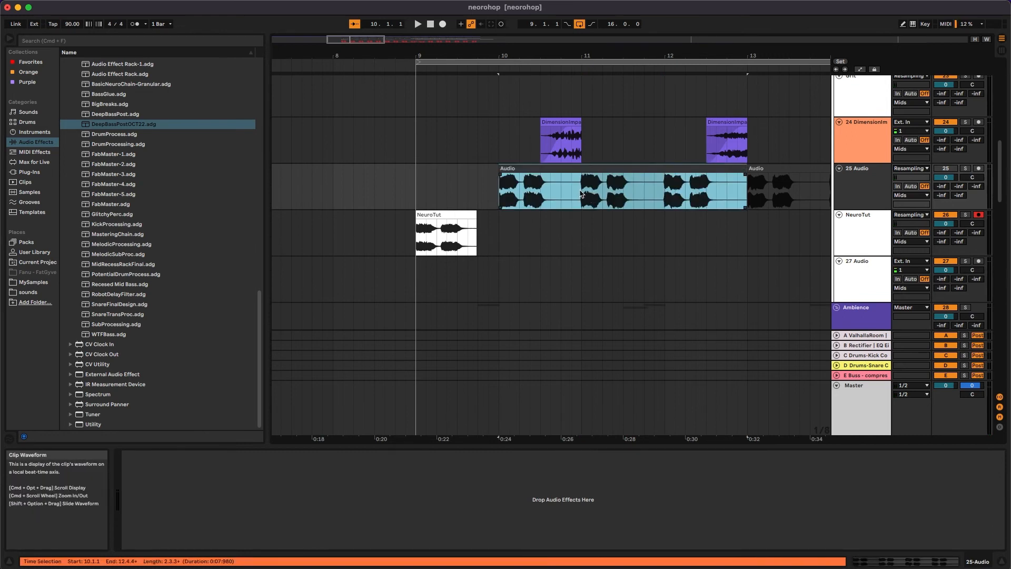
Split out and delete the one-bar section from 11.1.1 to 12.1.1 on the 25 Audio track
{"action": "left_click_drag", "start_coordinate": [582, 191], "coordinate": [644, 192]}
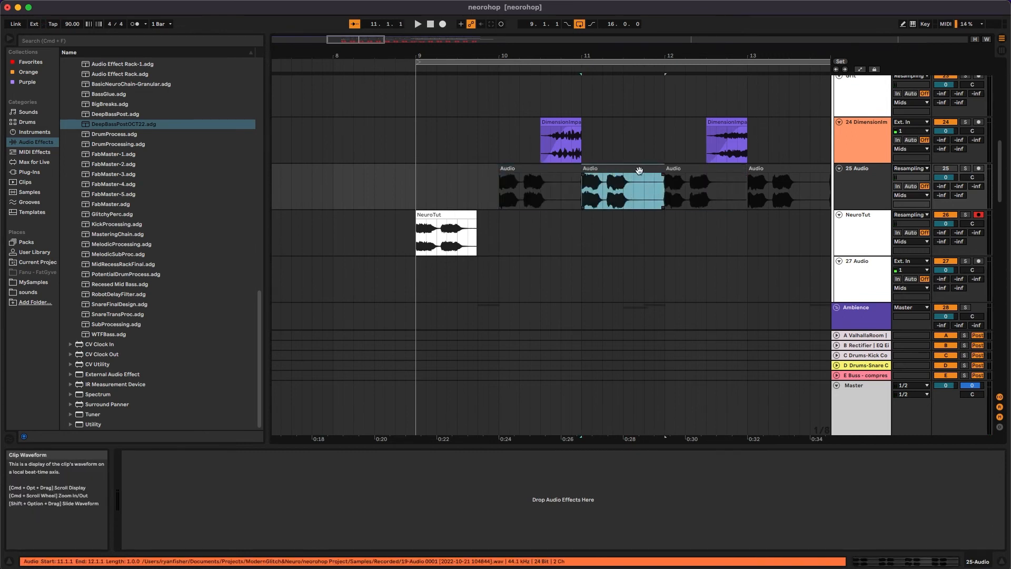
{"action": "key", "text": "Delete"}
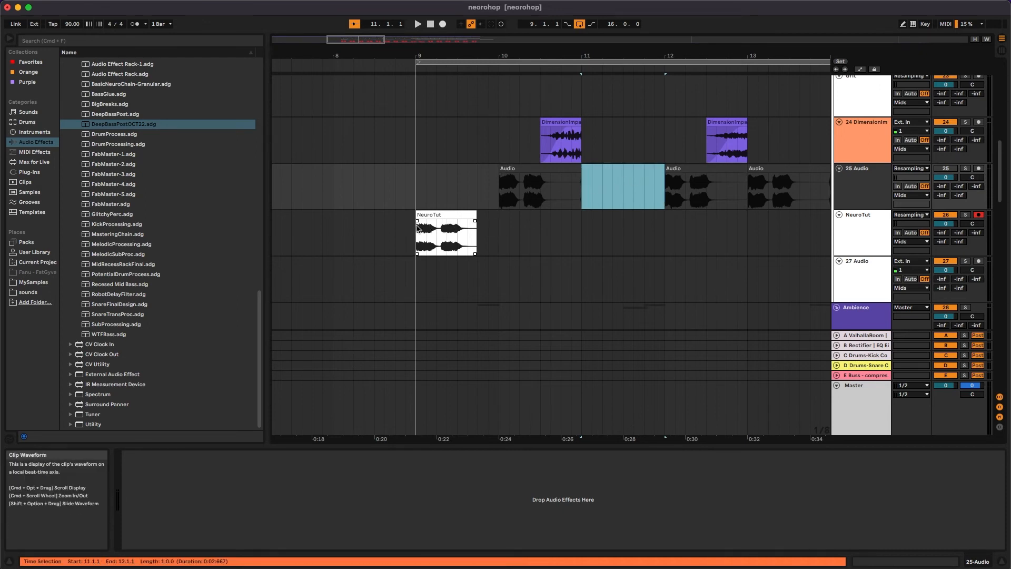
Duplicate NeuroTut's two-bar section to 11.1.1, and remove the one-bar sections starting at bars 13, 15 and 17 from the 25 Audio track
{"action": "left_click_drag", "start_coordinate": [417, 231], "coordinate": [578, 235]}
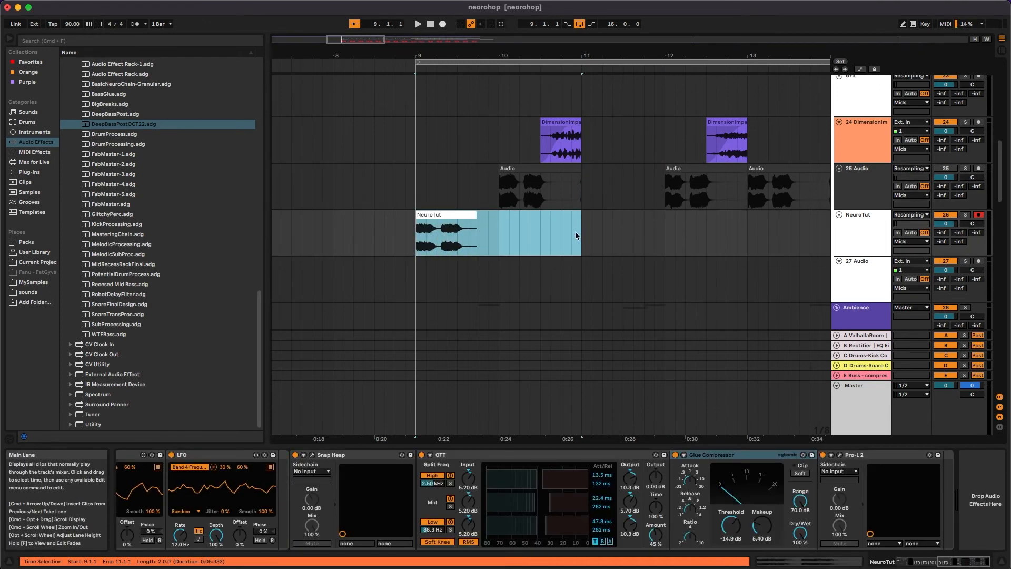
{"action": "key", "text": "super+d"}
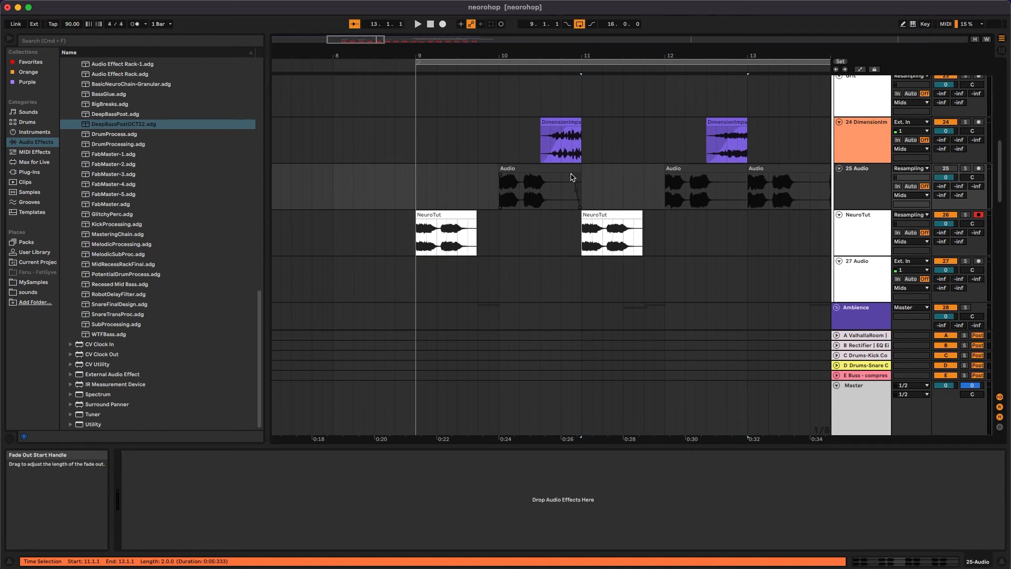
{"action": "left_click", "coordinate": [606, 186]}
{"action": "scroll", "coordinate": [647, 200], "scroll_direction": "right", "scroll_amount": 10}
{"action": "scroll", "coordinate": [541, 207], "scroll_direction": "down", "scroll_amount": 3}
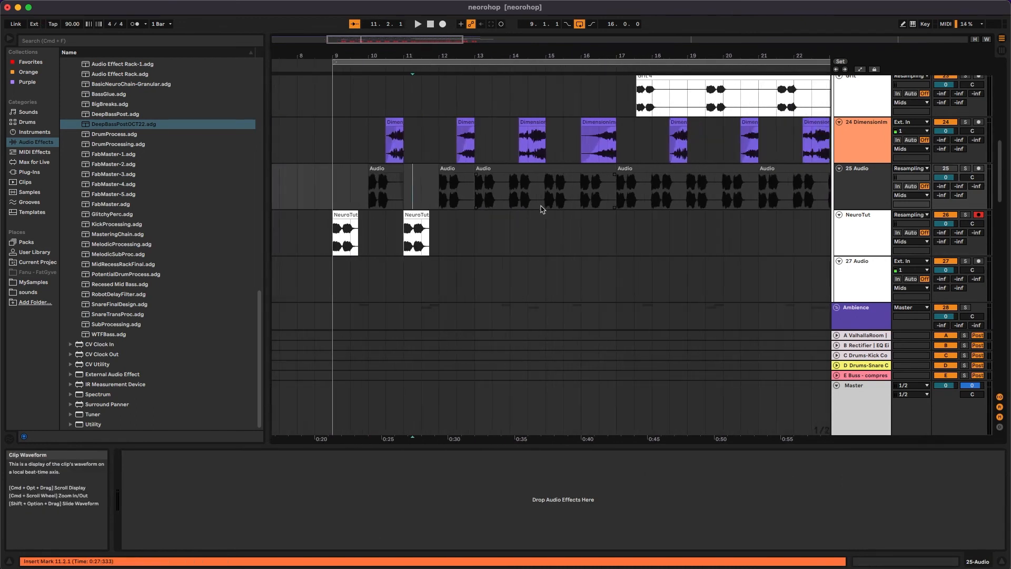
{"action": "left_click_drag", "start_coordinate": [475, 193], "coordinate": [653, 197]}
{"action": "key", "text": "Delete"}
{"action": "key", "text": "Delete"}
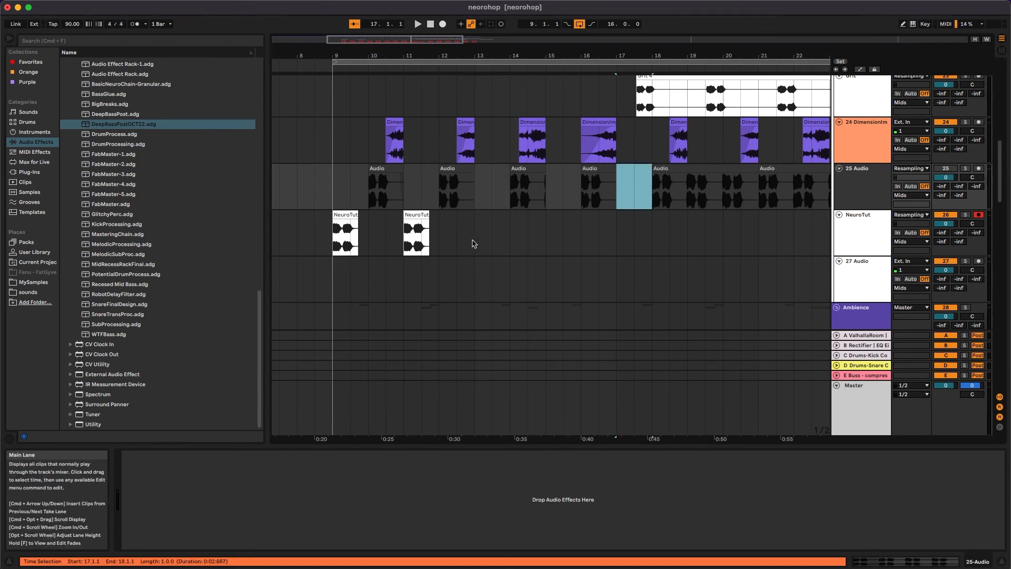
Duplicate NeuroTut's four-bar section twice to continue from 13.1.1 and 17.1.1, and delete 19.1.1 to 20.1.1 from the 25 Audio track
{"action": "left_click_drag", "start_coordinate": [474, 244], "coordinate": [360, 245]}
{"action": "key", "text": "super+d"}
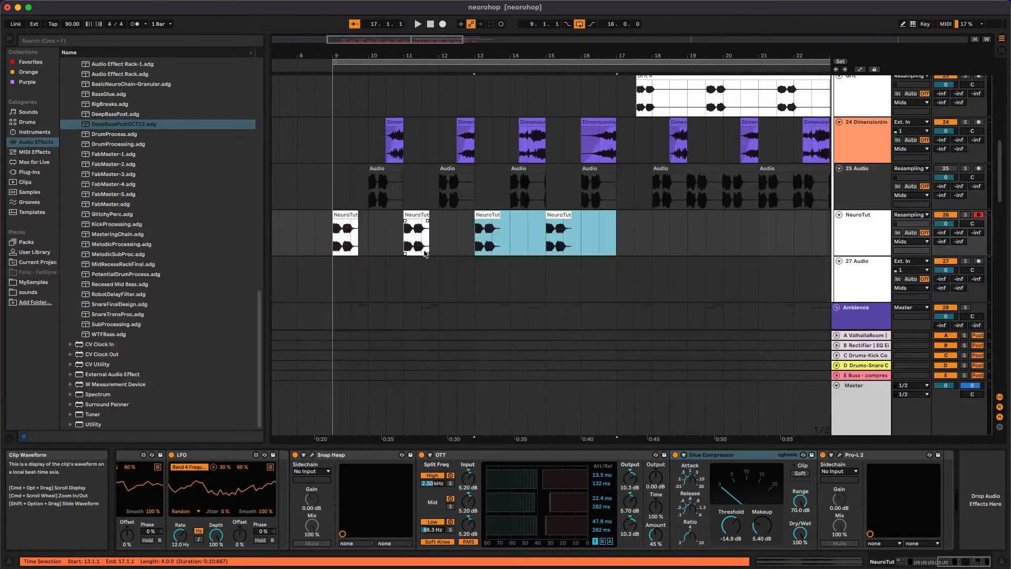
{"action": "key", "text": "super+d"}
{"action": "left_click", "coordinate": [688, 198]}
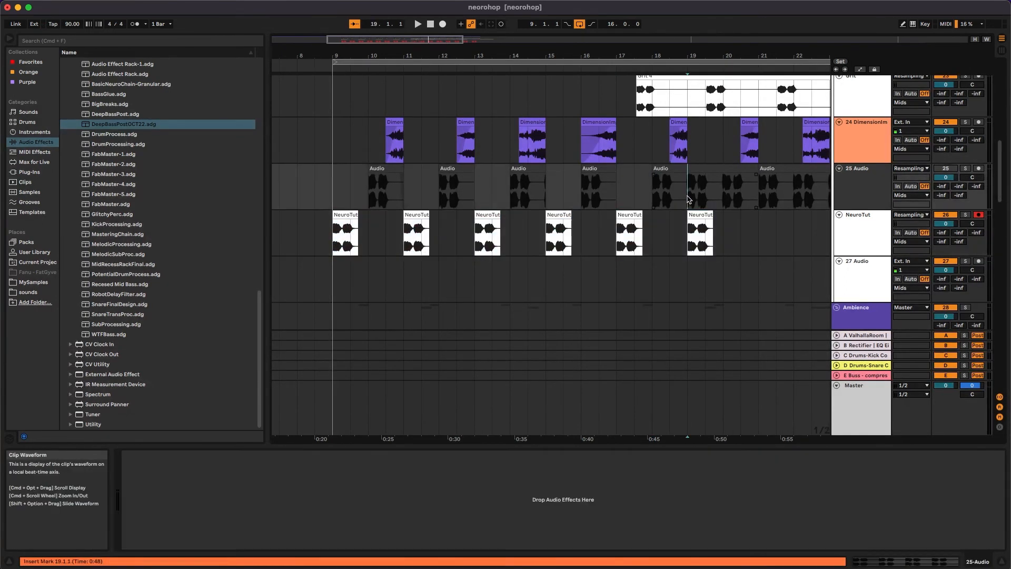
{"action": "left_click_drag", "start_coordinate": [688, 197], "coordinate": [705, 197]}
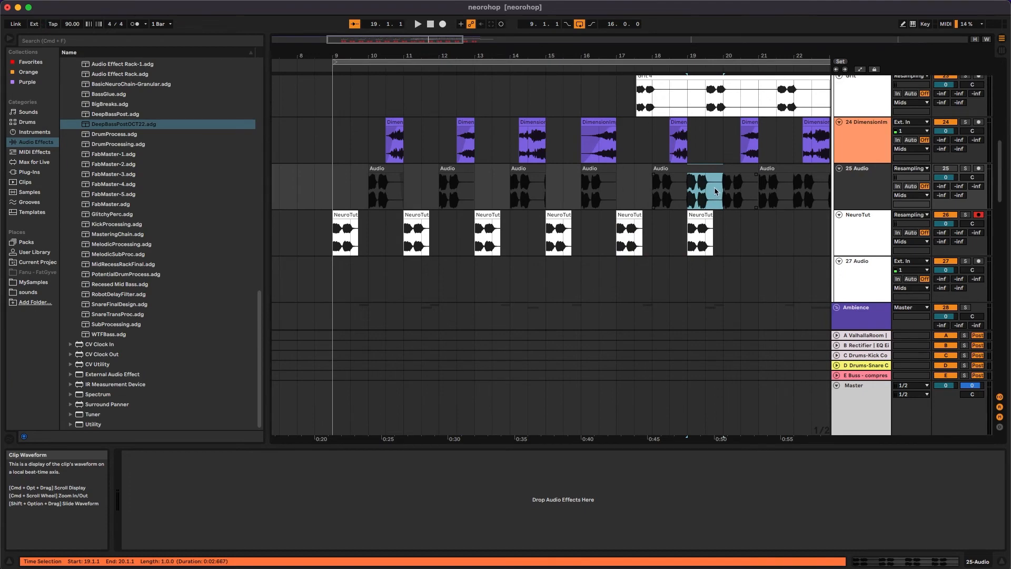
{"action": "key", "text": "Delete"}
Play the alternating NeuroTut and 25 Audio pattern and look over the surrounding bass tracks in the arrangement
{"action": "left_click", "coordinate": [353, 224]}
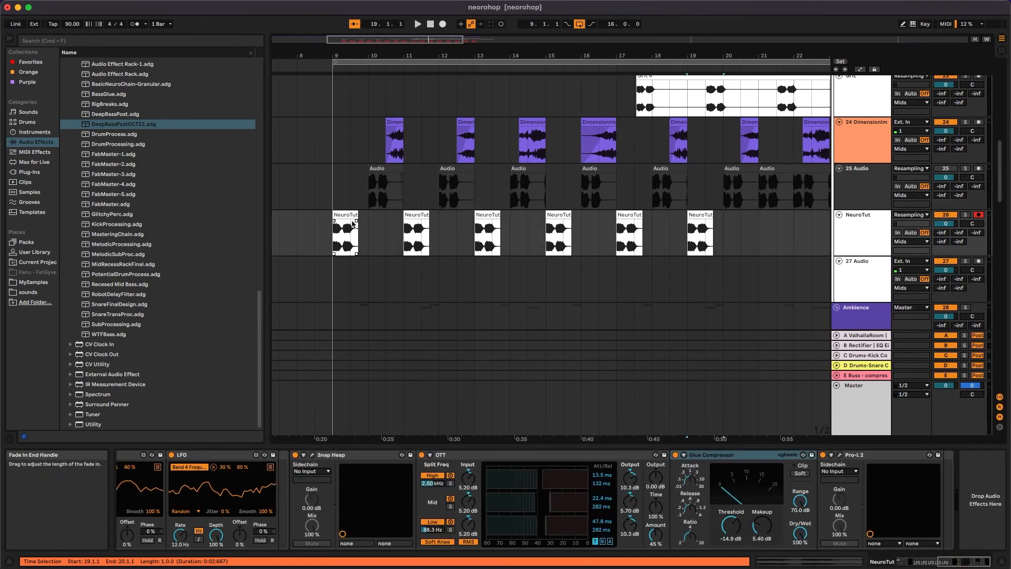
{"action": "key", "text": "space"}
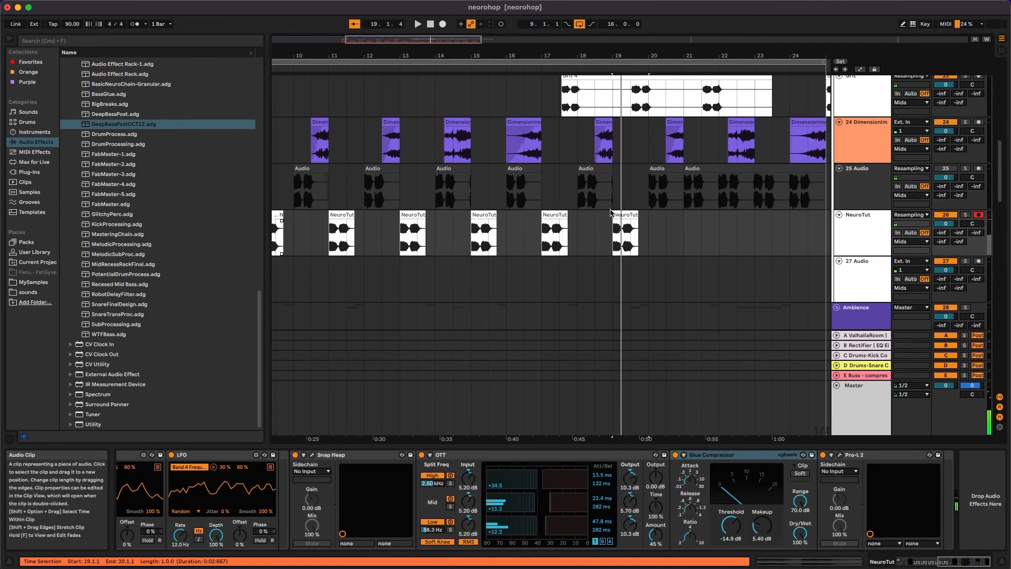
{"action": "scroll", "coordinate": [610, 213], "scroll_direction": "down", "scroll_amount": 5}
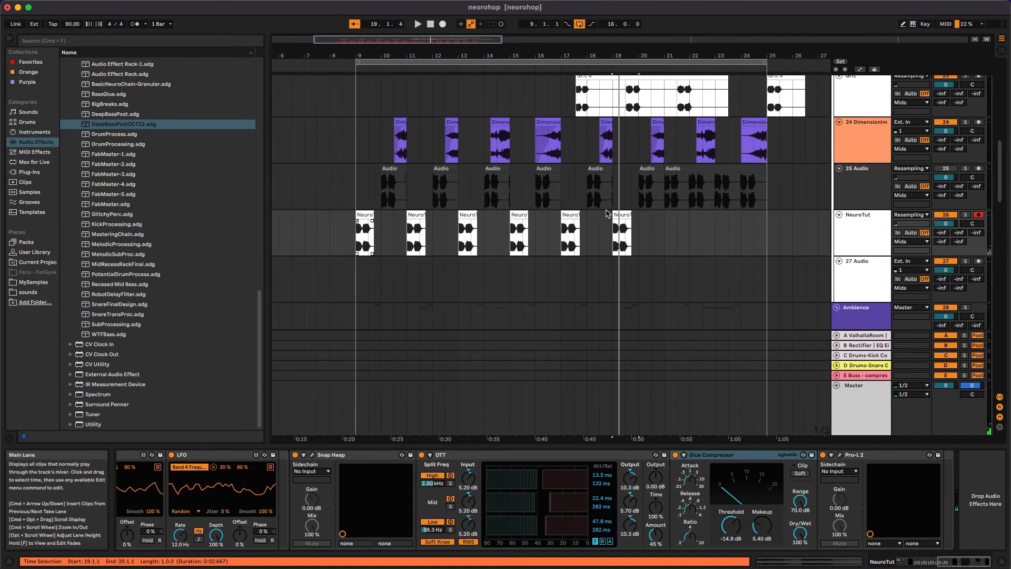
{"action": "scroll", "coordinate": [606, 213], "scroll_direction": "up", "scroll_amount": 5}
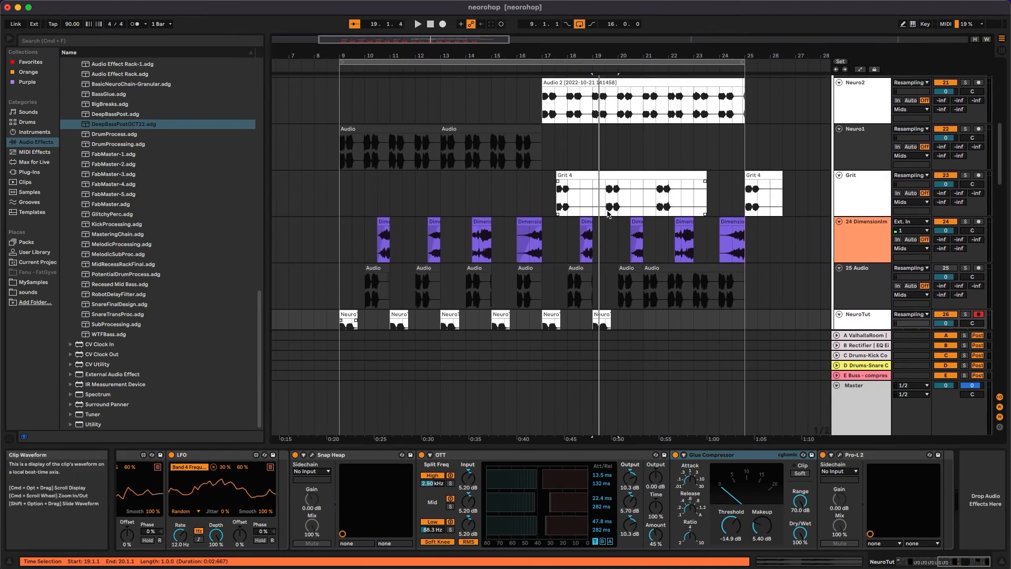
{"action": "scroll", "coordinate": [608, 214], "scroll_direction": "down", "scroll_amount": 2}
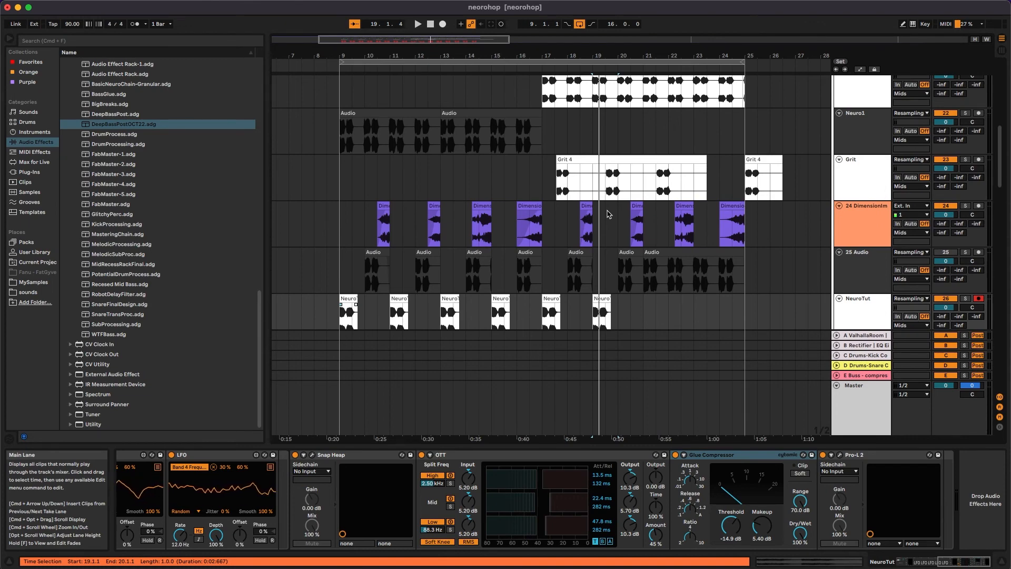
{"action": "scroll", "coordinate": [608, 214], "scroll_direction": "down", "scroll_amount": 2}
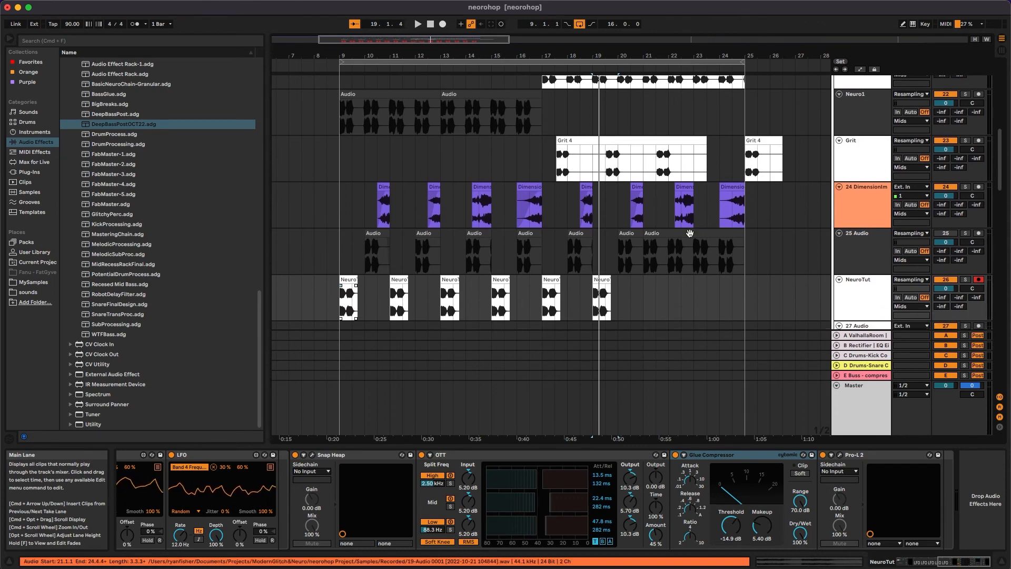
{"action": "scroll", "coordinate": [748, 241], "scroll_direction": "right", "scroll_amount": 3}
{"action": "scroll", "coordinate": [748, 241], "scroll_direction": "left", "scroll_amount": 10}
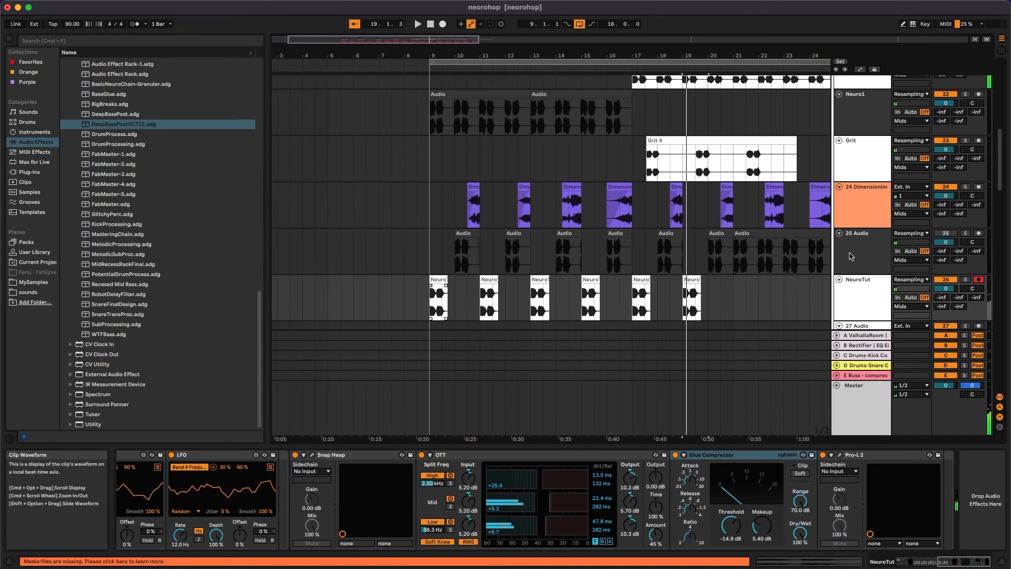
Undo the recent NeuroTut duplications and the one-bar deletions on the 25 Audio track, back to a single NeuroTut clip
{"action": "left_click", "coordinate": [880, 254]}
{"action": "key", "text": "super+z"}
{"action": "key", "text": "super+z"}
{"action": "key", "text": "super+z"}
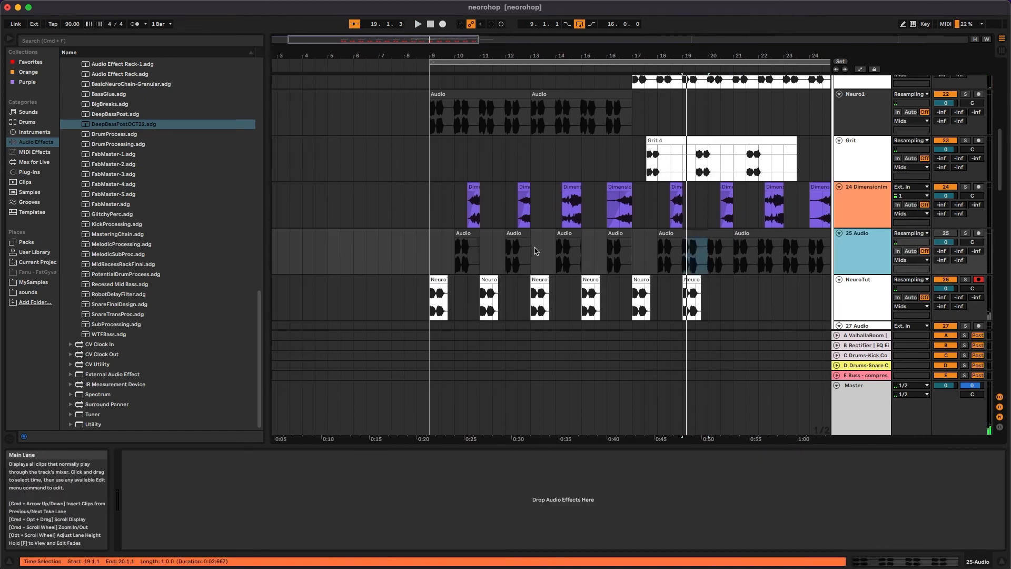
{"action": "key", "text": "super+z"}
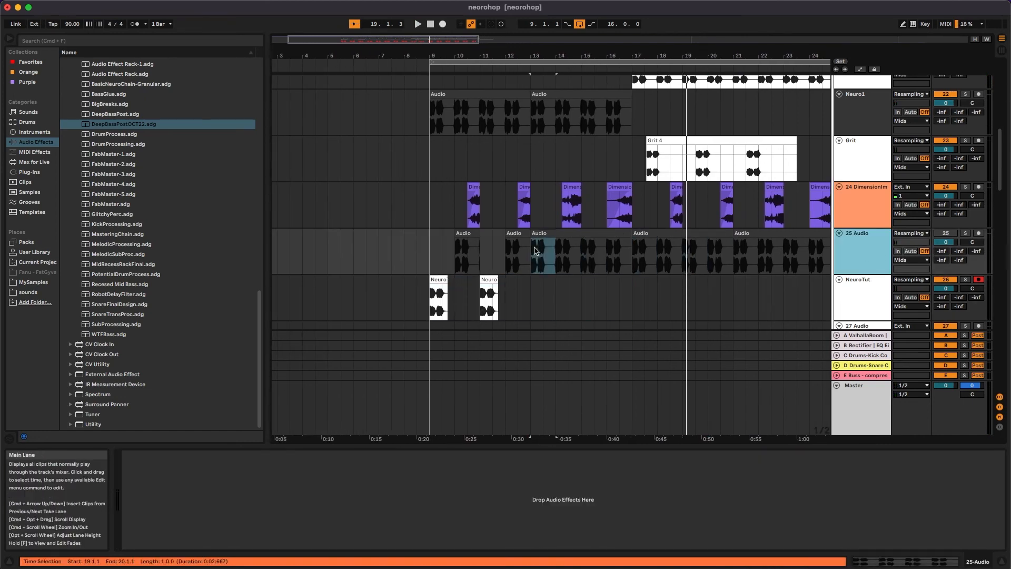
{"action": "key", "text": "super+z"}
{"action": "key", "text": "super+z"}
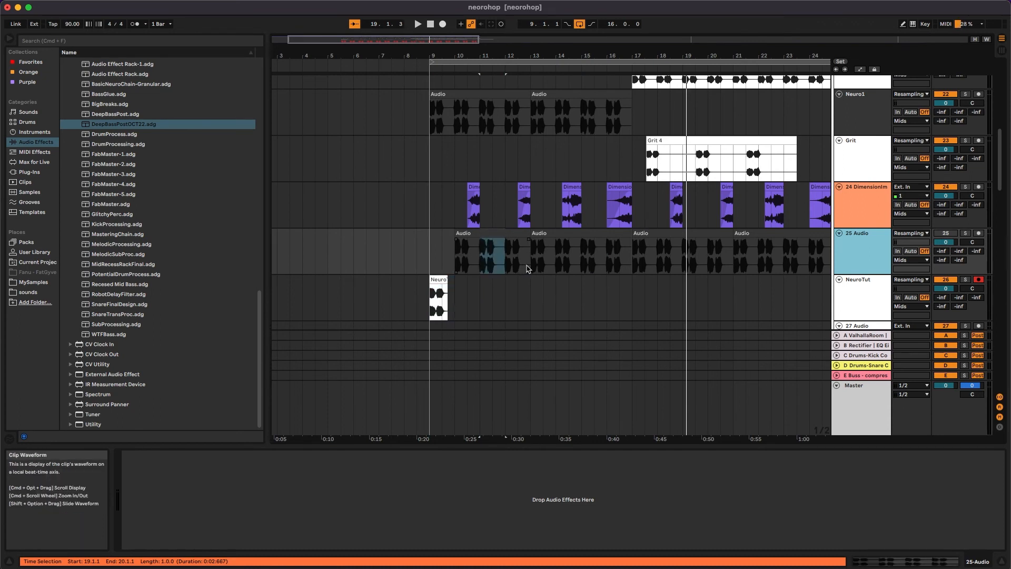
Play the loop with the NeuroTut track selected, reactivate its OTT, and set the OTT Amount to 48 %
{"action": "scroll", "coordinate": [537, 258], "scroll_direction": "left", "scroll_amount": 2}
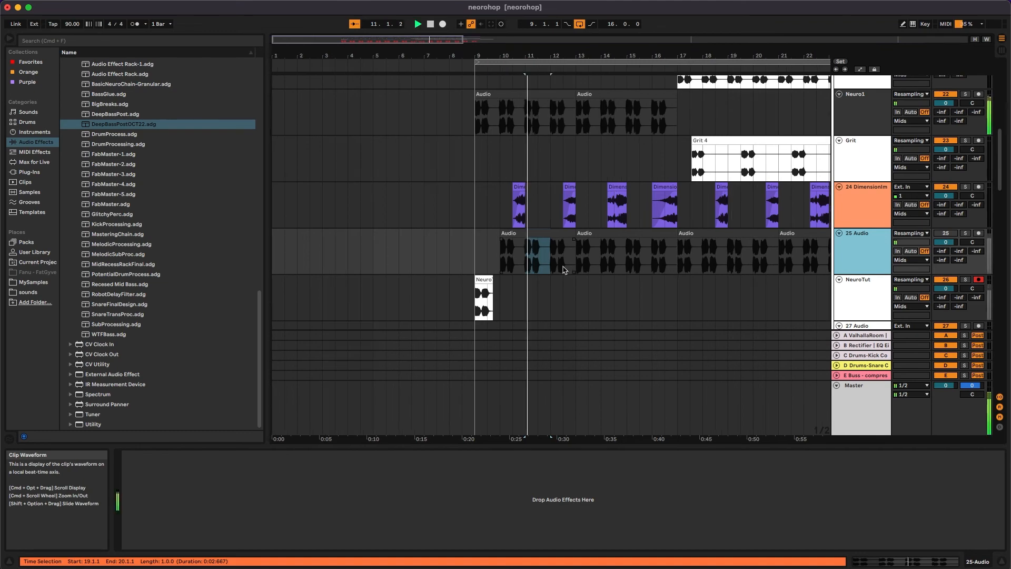
{"action": "key", "text": "space"}
{"action": "left_click", "coordinate": [829, 289]}
{"action": "key", "text": "space"}
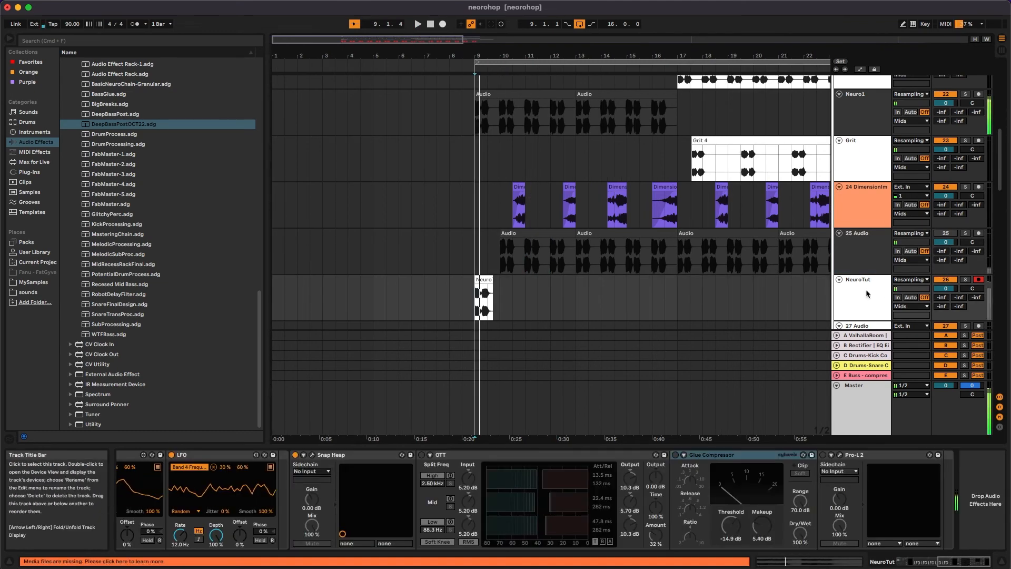
{"action": "left_click", "coordinate": [421, 454]}
{"action": "left_click_drag", "start_coordinate": [651, 536], "coordinate": [651, 529]}
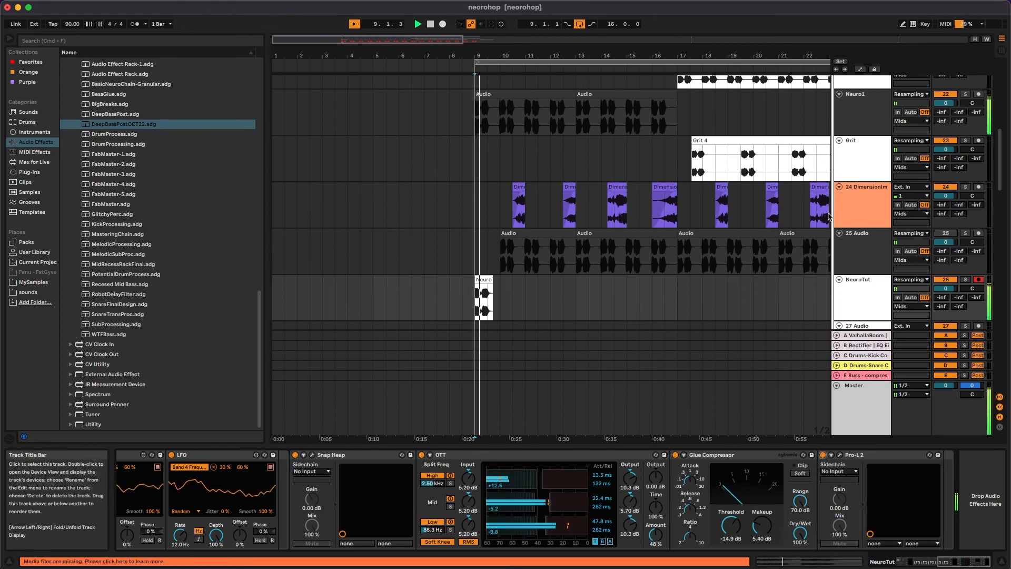
Delete the one-bar section from 9.1.1 to 10.1.1 on the Neuro1 track and play the loop from 9.1.1
{"action": "scroll", "coordinate": [647, 180], "scroll_direction": "up", "scroll_amount": 2}
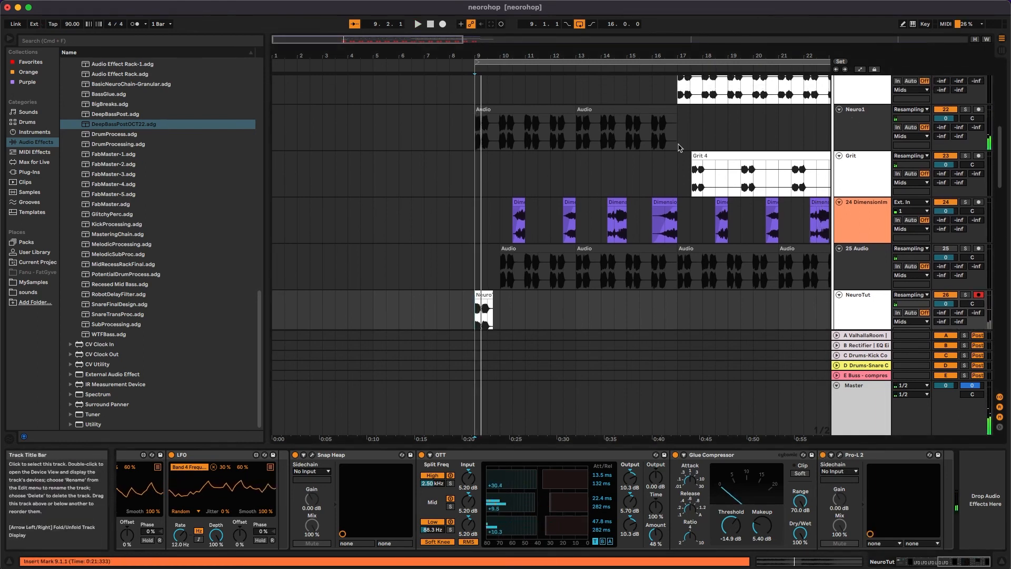
{"action": "left_click_drag", "start_coordinate": [501, 135], "coordinate": [464, 139]}
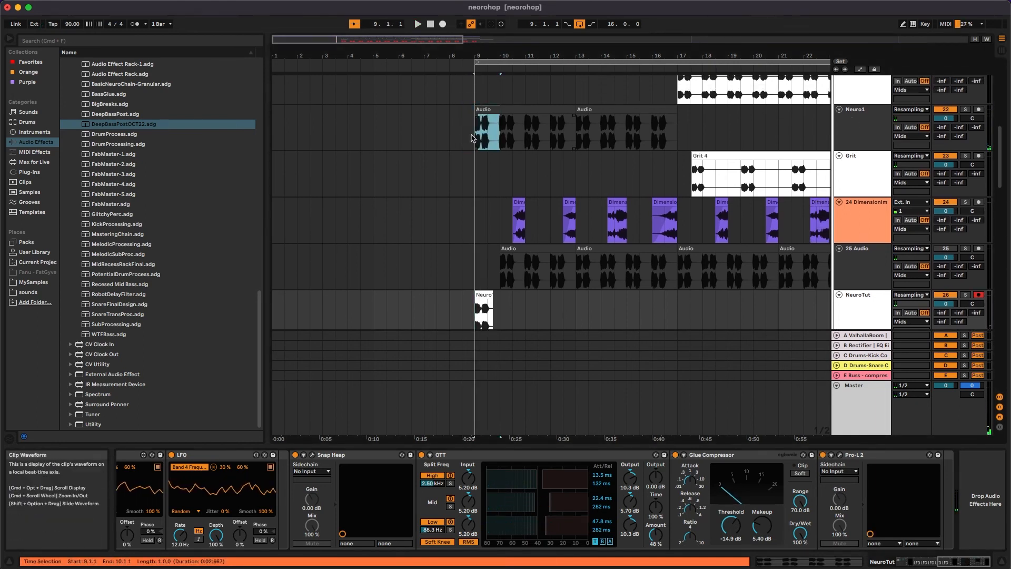
{"action": "left_click", "coordinate": [472, 139]}
{"action": "key", "text": "space"}
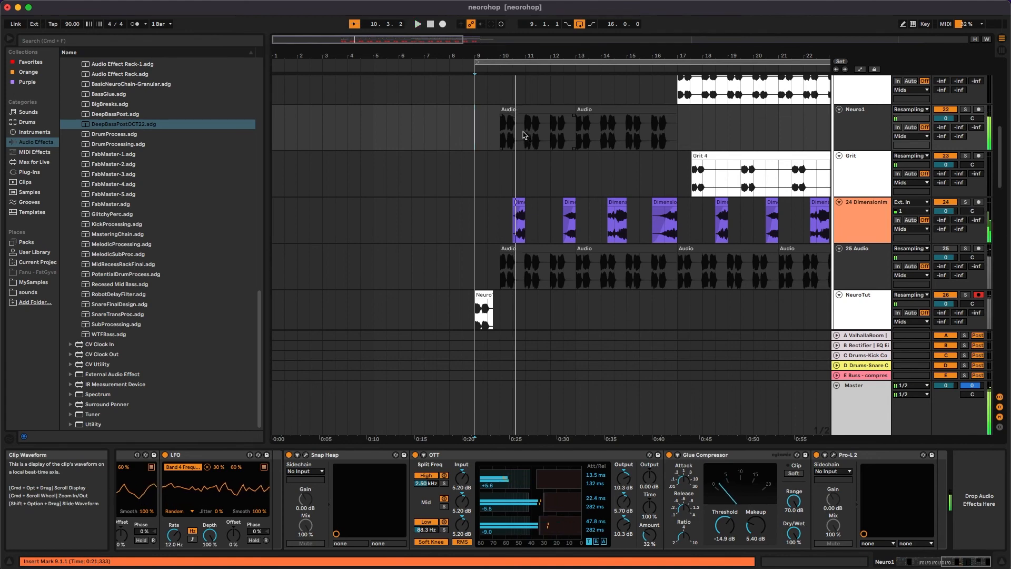
{"action": "key", "text": "space"}
Delete the one-bar sections starting at bars 11, 13 and 15 on the Neuro1 track
{"action": "left_click_drag", "start_coordinate": [526, 135], "coordinate": [539, 134]}
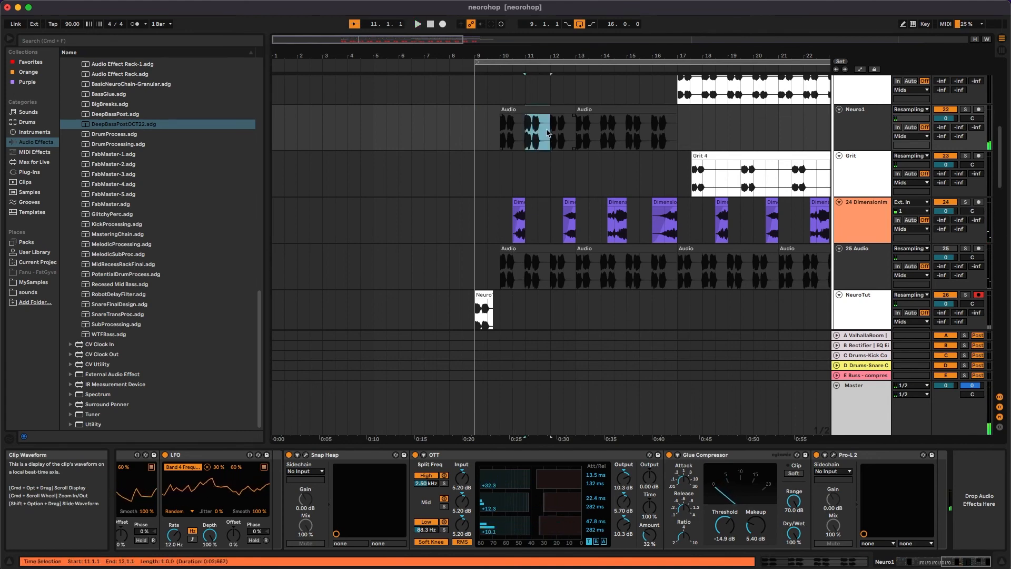
{"action": "key", "text": "Delete"}
{"action": "left_click_drag", "start_coordinate": [580, 133], "coordinate": [643, 133]}
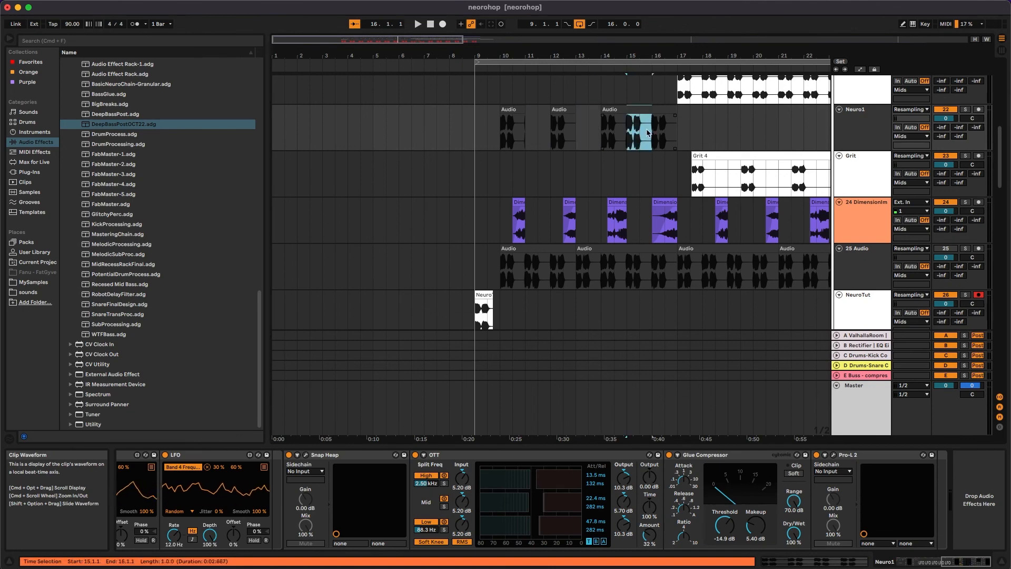
{"action": "key", "text": "Delete"}
Duplicate the NeuroTut section from 9.1.1 to 11.1.1 three times, filling the track up to bar 17
{"action": "scroll", "coordinate": [500, 271], "scroll_direction": "down", "scroll_amount": 2}
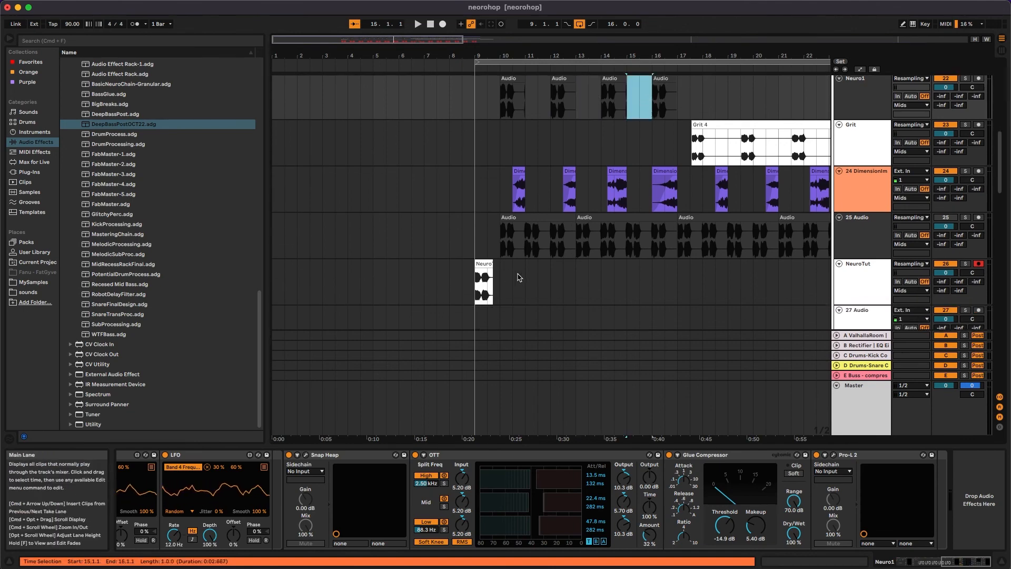
{"action": "left_click_drag", "start_coordinate": [525, 279], "coordinate": [477, 282]}
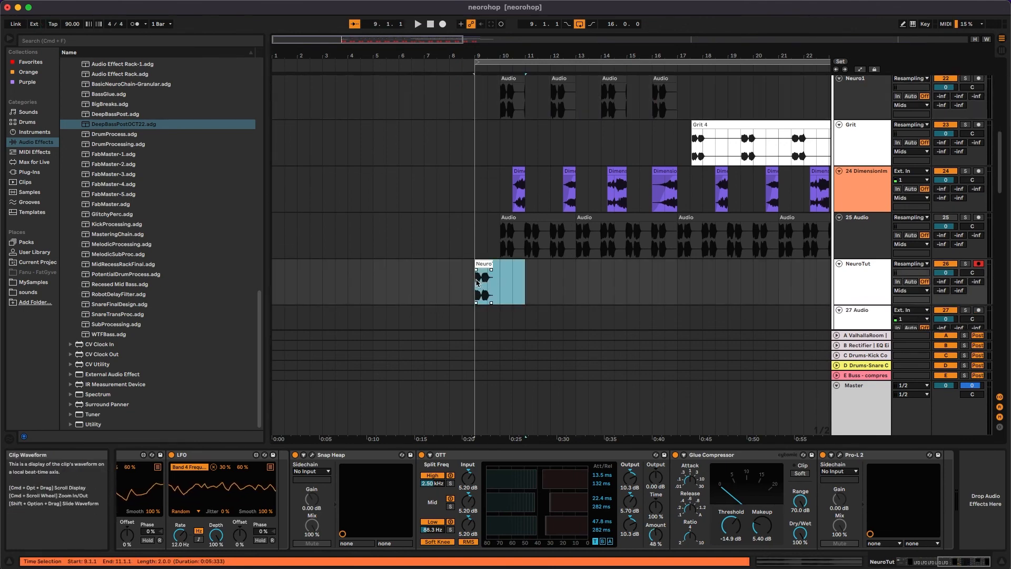
{"action": "key", "text": "super+d"}
{"action": "key", "text": "super+d"}
{"action": "key", "text": "super+d"}
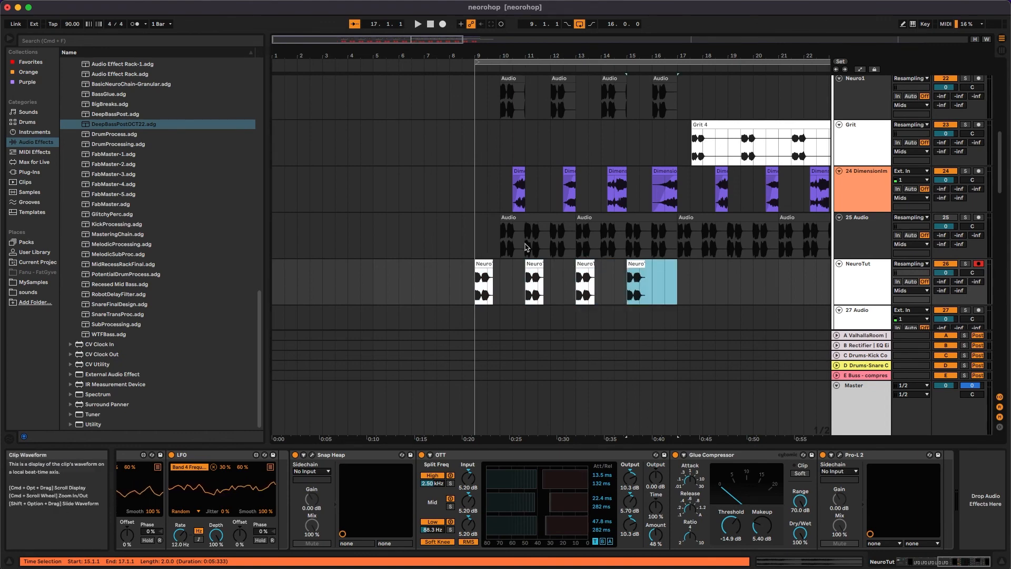
Review the bass tracks across the 16-bar loop, place the insert marker at 9.1.1 on the Grit track, and play the arrangement
{"action": "scroll", "coordinate": [525, 248], "scroll_direction": "down", "scroll_amount": 2}
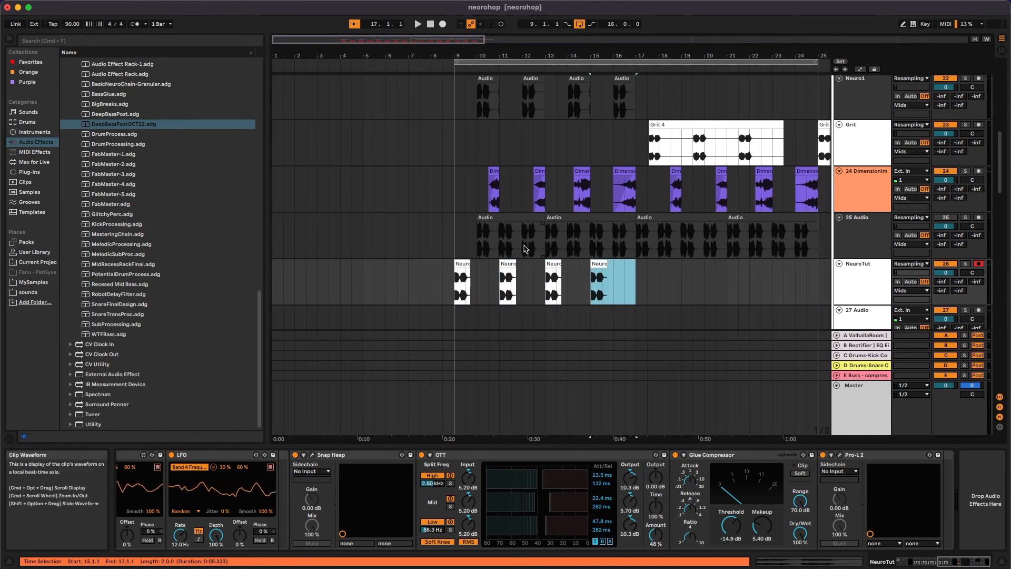
{"action": "scroll", "coordinate": [559, 200], "scroll_direction": "up", "scroll_amount": 2}
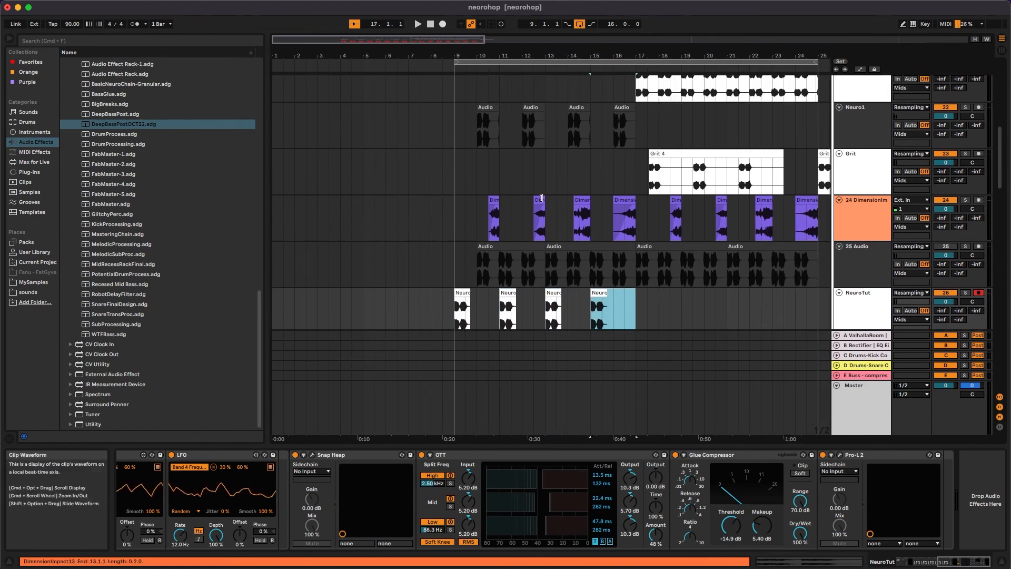
{"action": "left_click", "coordinate": [457, 67]}
{"action": "scroll", "coordinate": [603, 176], "scroll_direction": "right", "scroll_amount": 3}
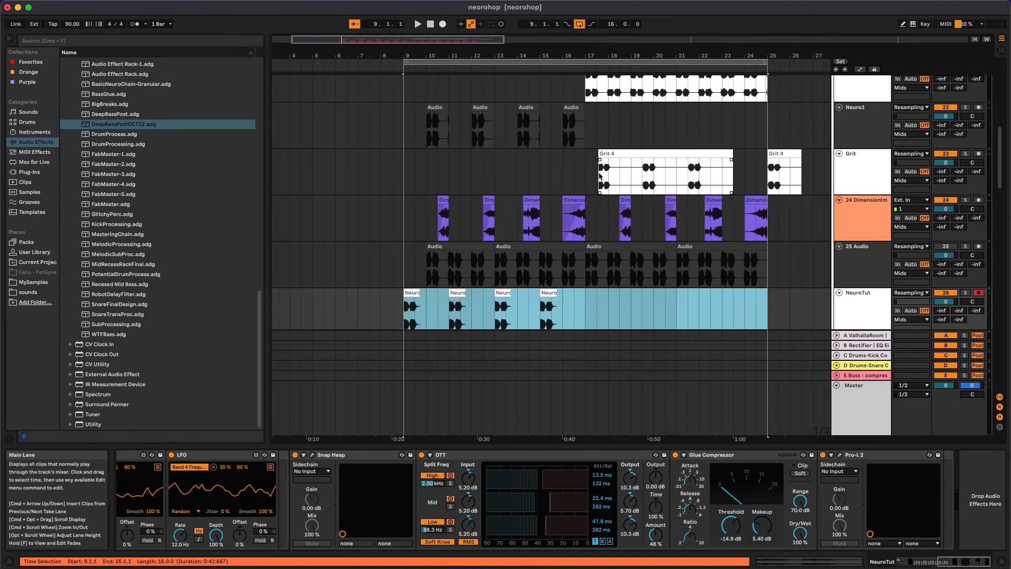
{"action": "scroll", "coordinate": [601, 176], "scroll_direction": "up", "scroll_amount": 3}
{"action": "scroll", "coordinate": [598, 176], "scroll_direction": "up", "scroll_amount": 5}
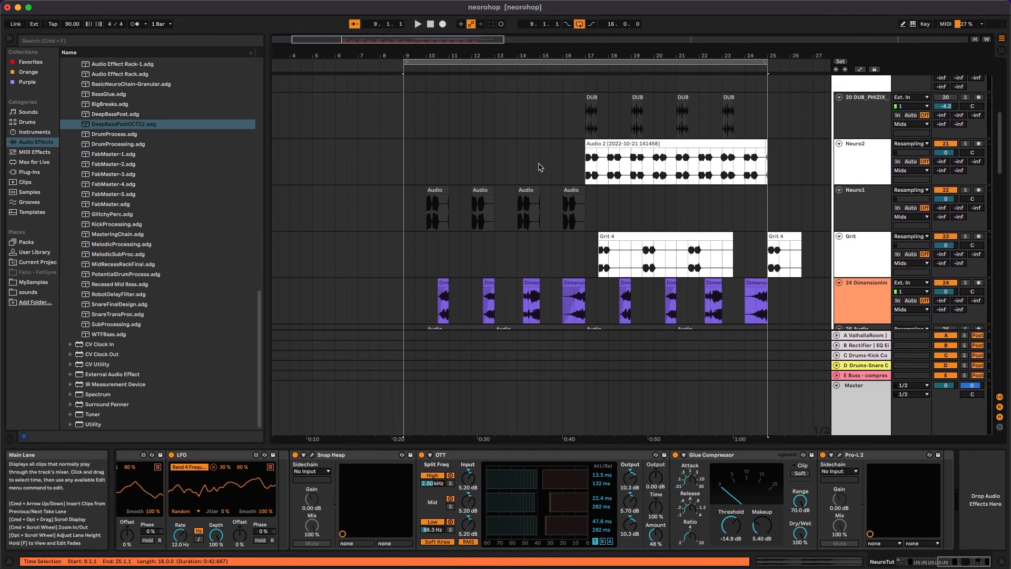
{"action": "scroll", "coordinate": [500, 200], "scroll_direction": "down", "scroll_amount": 5}
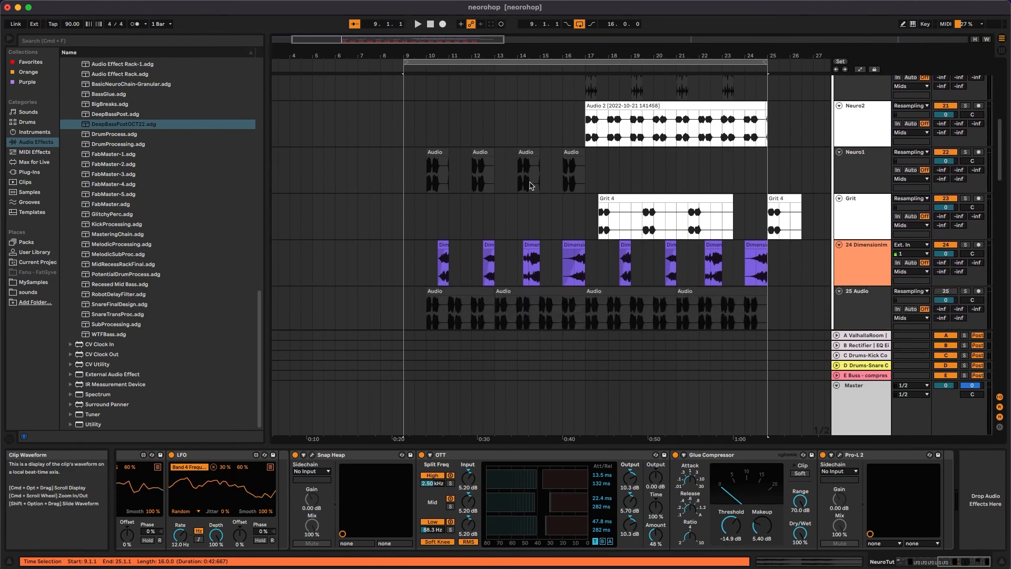
{"action": "left_click", "coordinate": [403, 220]}
{"action": "scroll", "coordinate": [626, 220], "scroll_direction": "left", "scroll_amount": 3}
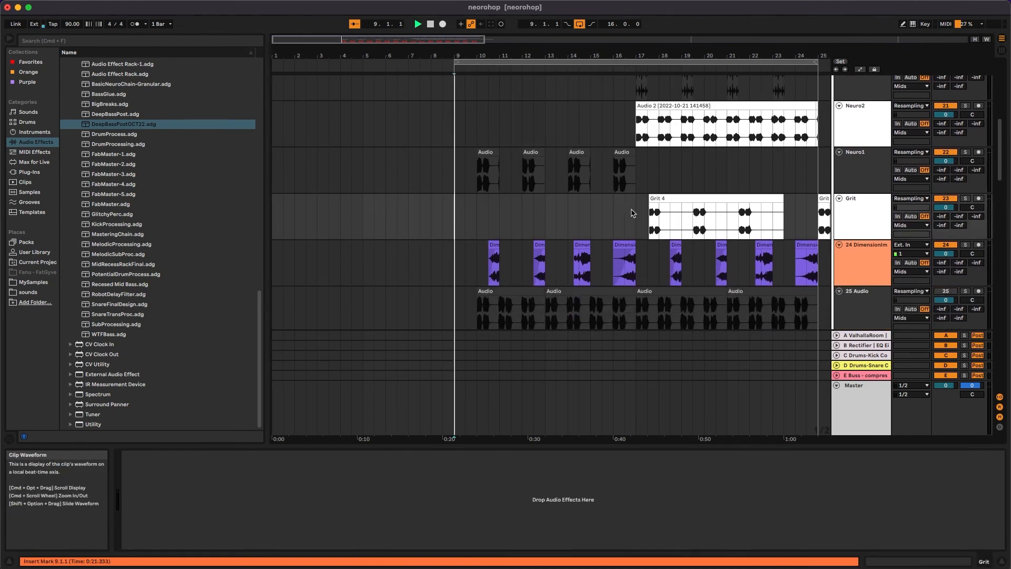
{"action": "key", "text": "space"}
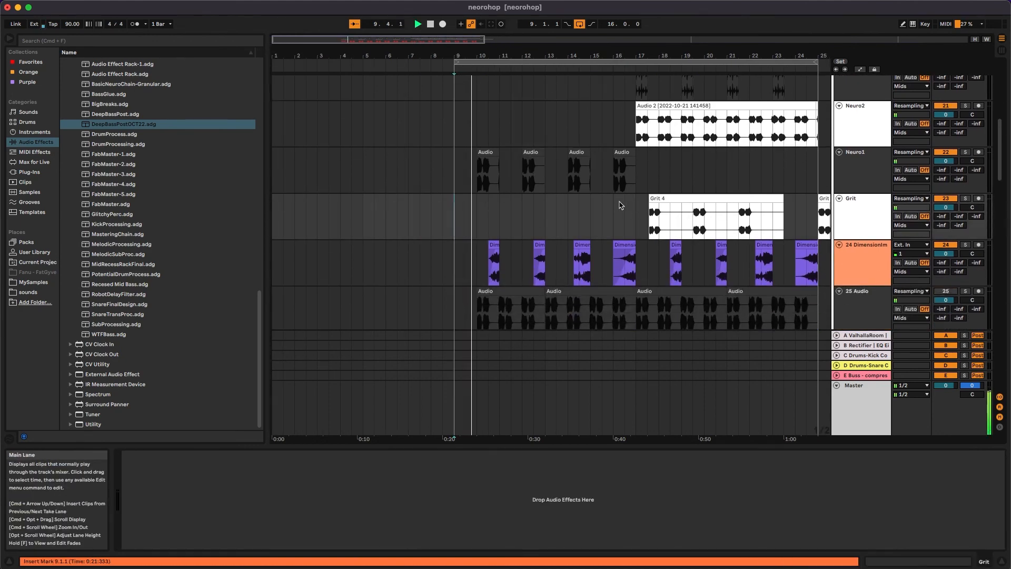
Listen to the looped bass arrangement while reviewing its tracks, select the Mids group, and replay from 9.1.1
{"action": "scroll", "coordinate": [621, 205], "scroll_direction": "down", "scroll_amount": 2}
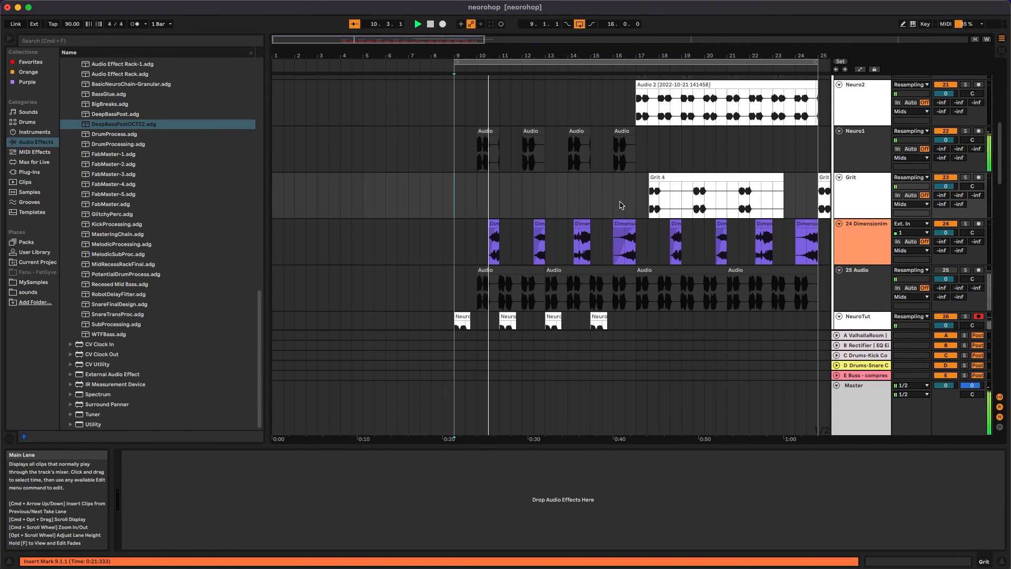
{"action": "scroll", "coordinate": [611, 193], "scroll_direction": "down", "scroll_amount": 2}
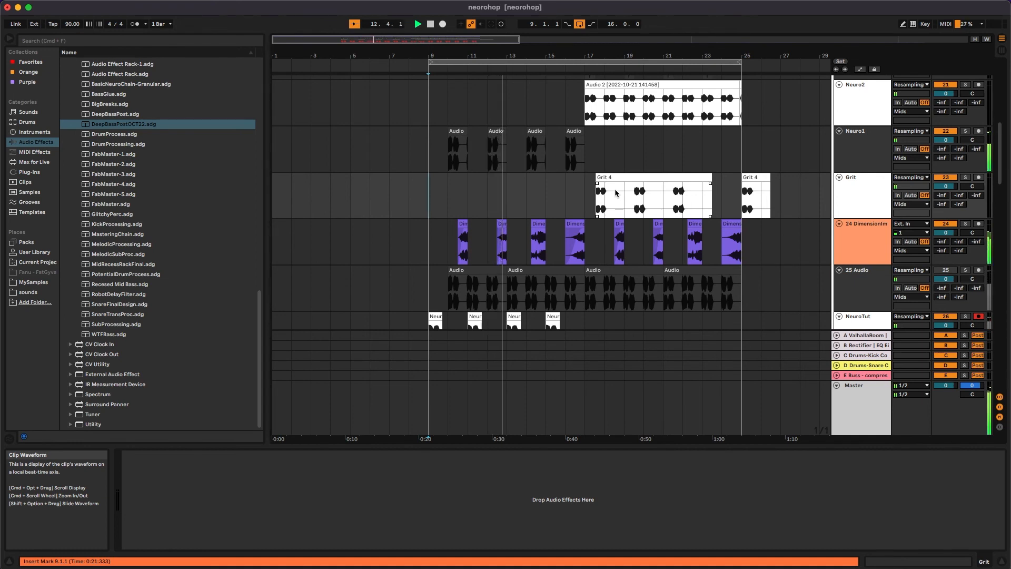
{"action": "scroll", "coordinate": [615, 192], "scroll_direction": "down", "scroll_amount": 2}
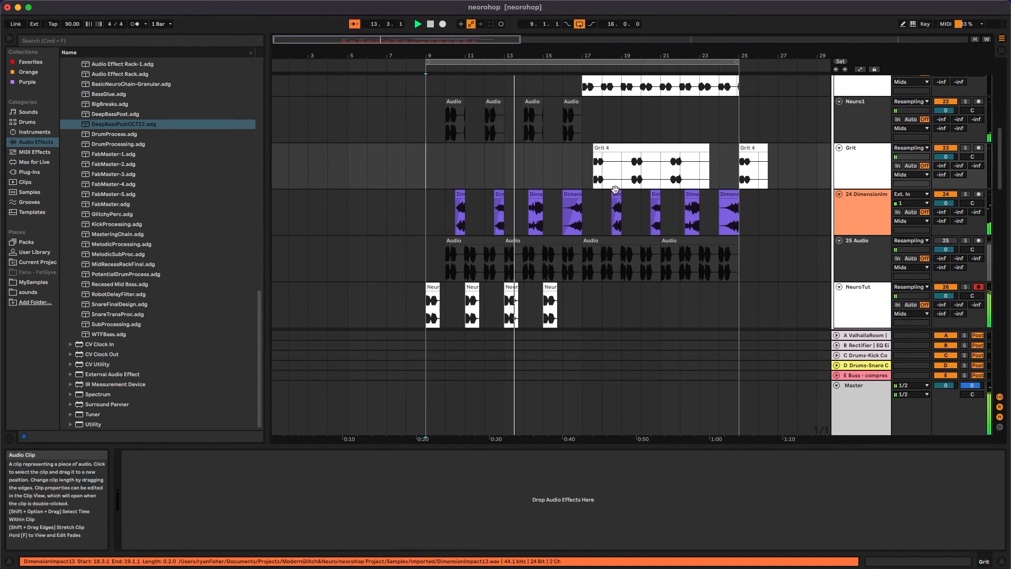
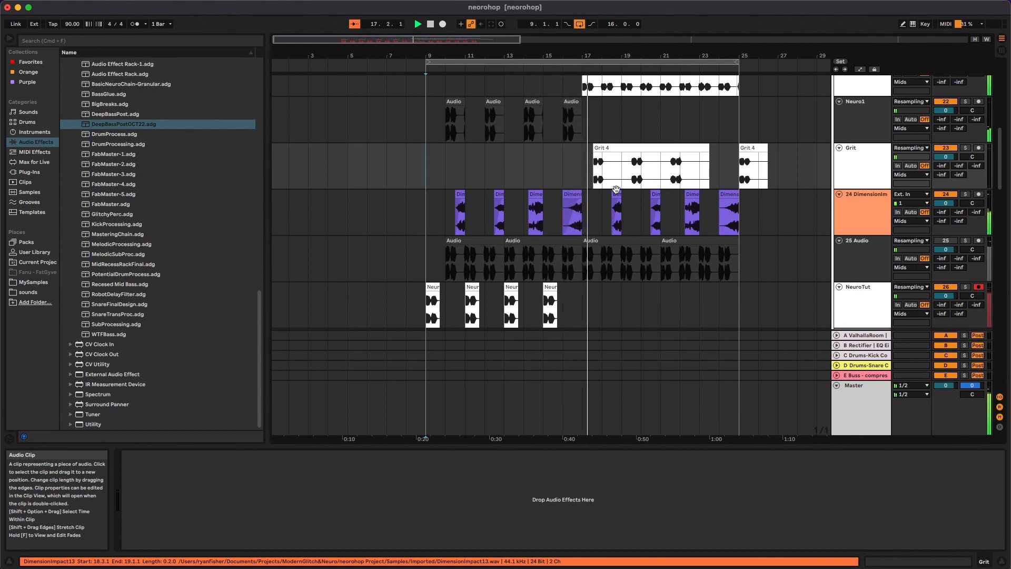
{"action": "scroll", "coordinate": [723, 190], "scroll_direction": "up", "scroll_amount": 5}
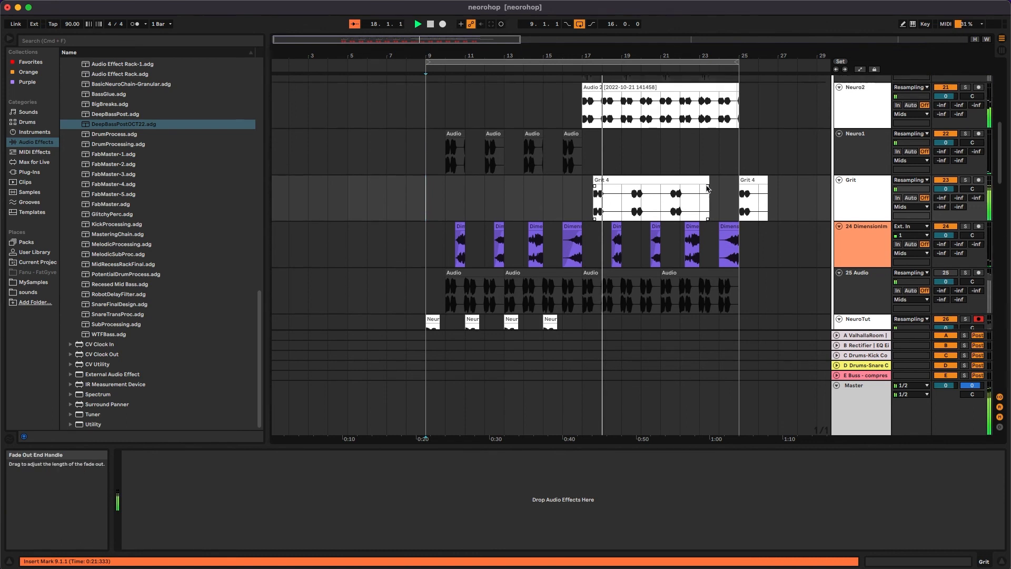
{"action": "scroll", "coordinate": [723, 189], "scroll_direction": "up", "scroll_amount": 1}
{"action": "key", "text": "space"}
{"action": "left_click", "coordinate": [854, 137]}
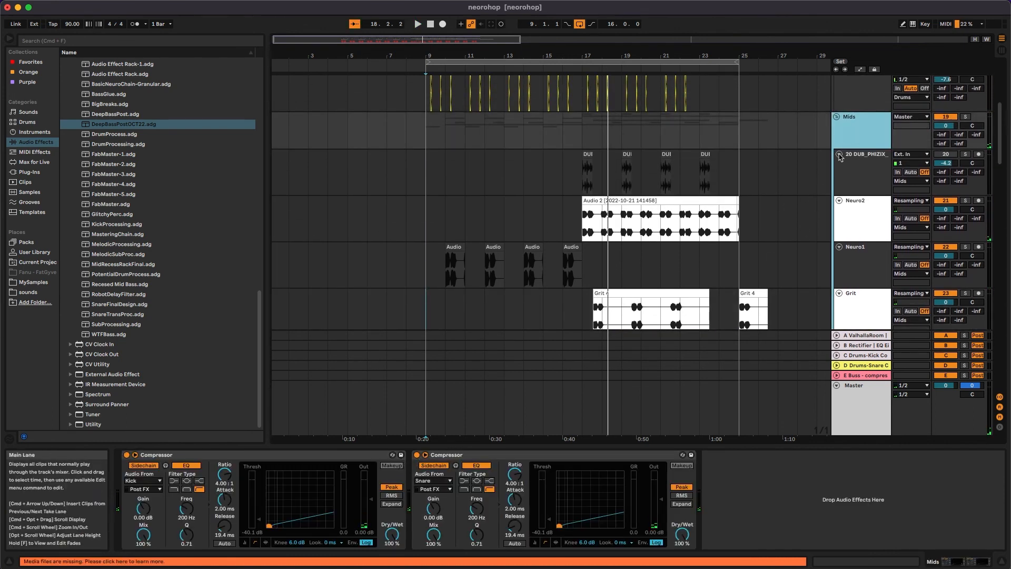
{"action": "key", "text": "space"}
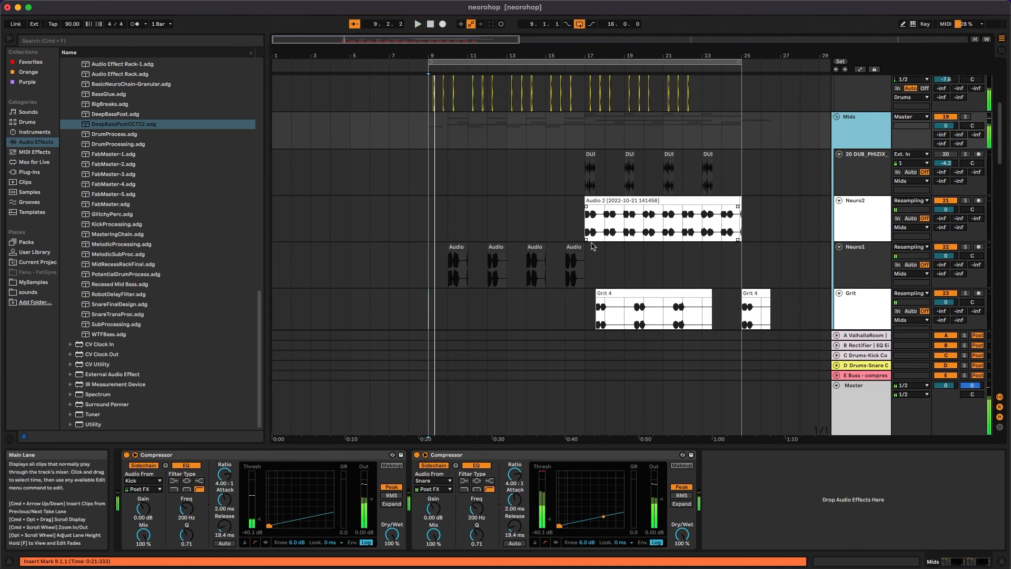
Stop playback, select the NeuroTut clip at 9.1.1, and select the NeuroTut track to show its devices
{"action": "left_click", "coordinate": [585, 260]}
{"action": "scroll", "coordinate": [474, 257], "scroll_direction": "down", "scroll_amount": 5}
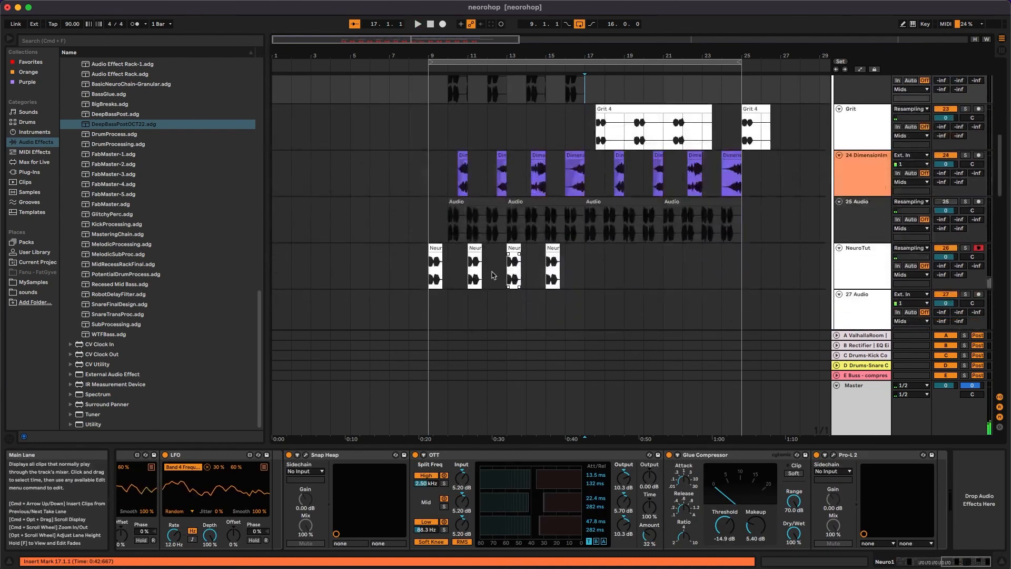
{"action": "left_click", "coordinate": [432, 258]}
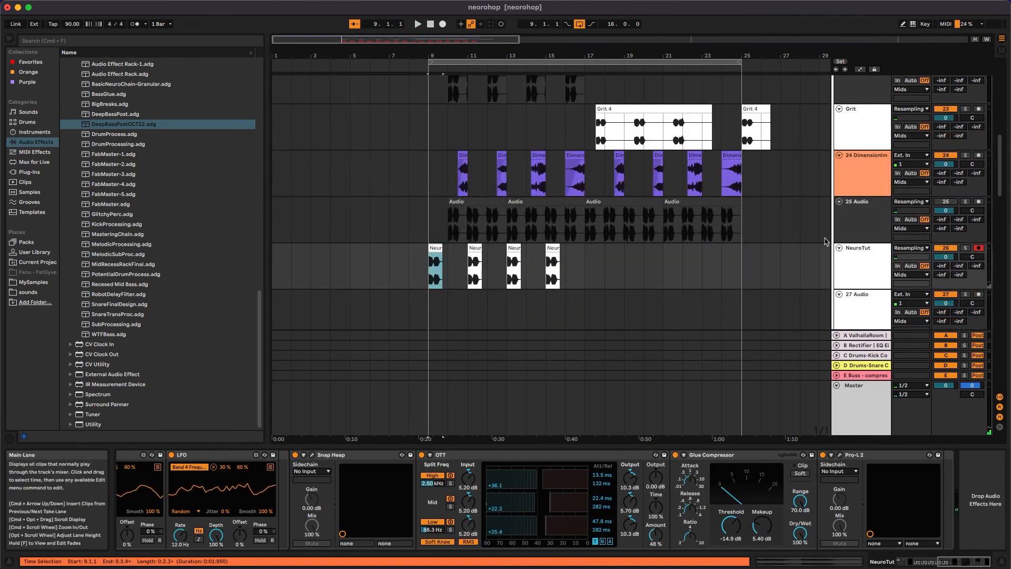
{"action": "left_click", "coordinate": [862, 261]}
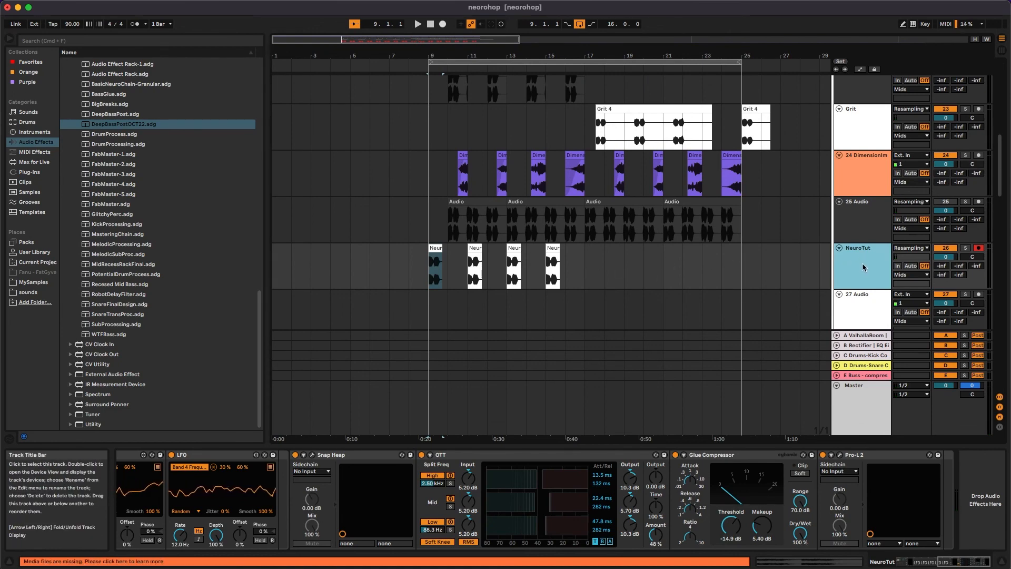
Unfold the Sub group and select the 36 Instrument Rack track to show its devices
{"action": "scroll", "coordinate": [861, 263], "scroll_direction": "down", "scroll_amount": 10}
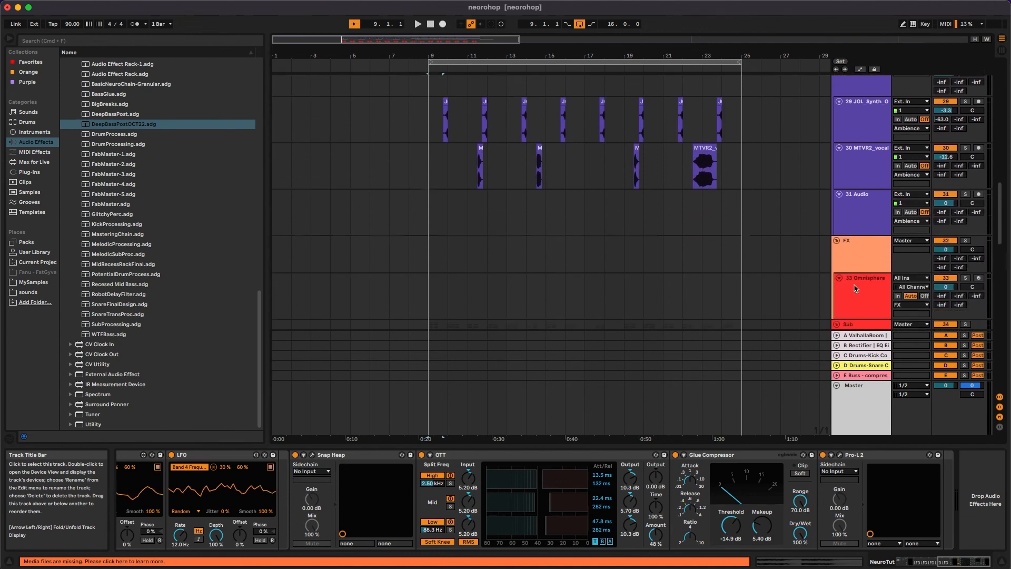
{"action": "left_click", "coordinate": [857, 276]}
{"action": "key", "text": "Right"}
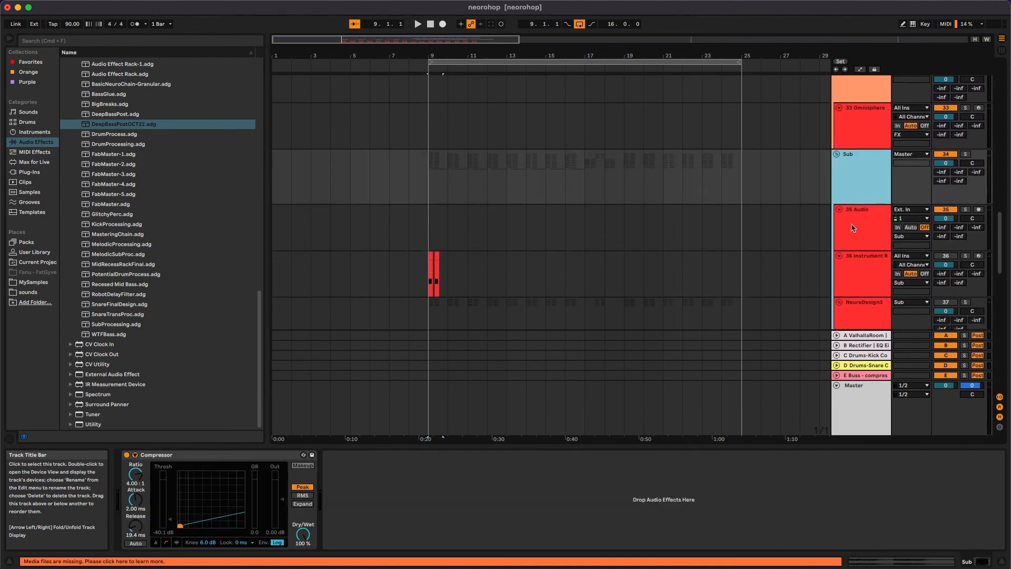
{"action": "left_click", "coordinate": [853, 228]}
{"action": "left_click", "coordinate": [861, 274]}
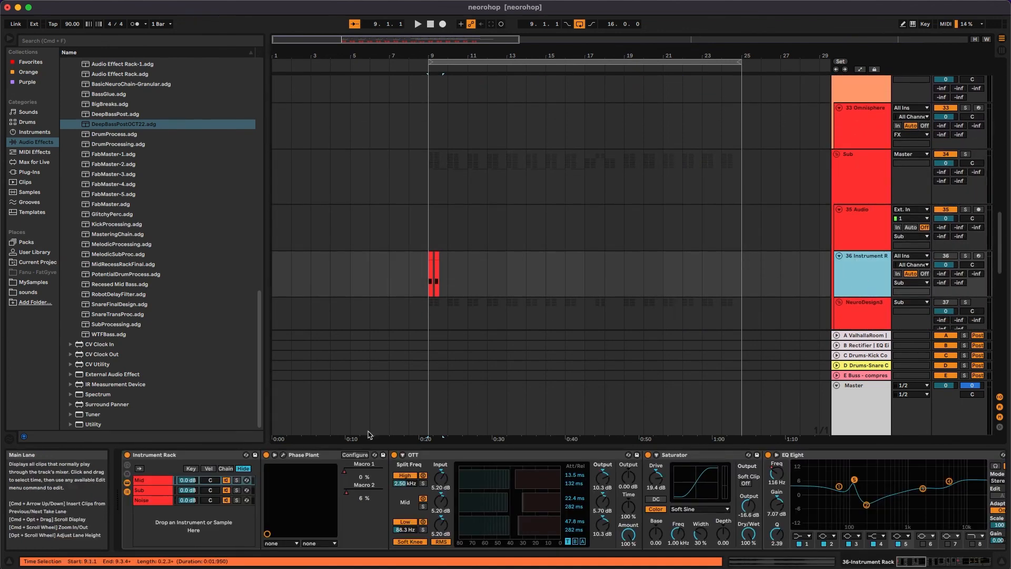
Examine the Mid chain's devices from Phase Plant through Pro-L 2, and the Auto Filter following the Instrument Rack
{"action": "left_click", "coordinate": [563, 467]}
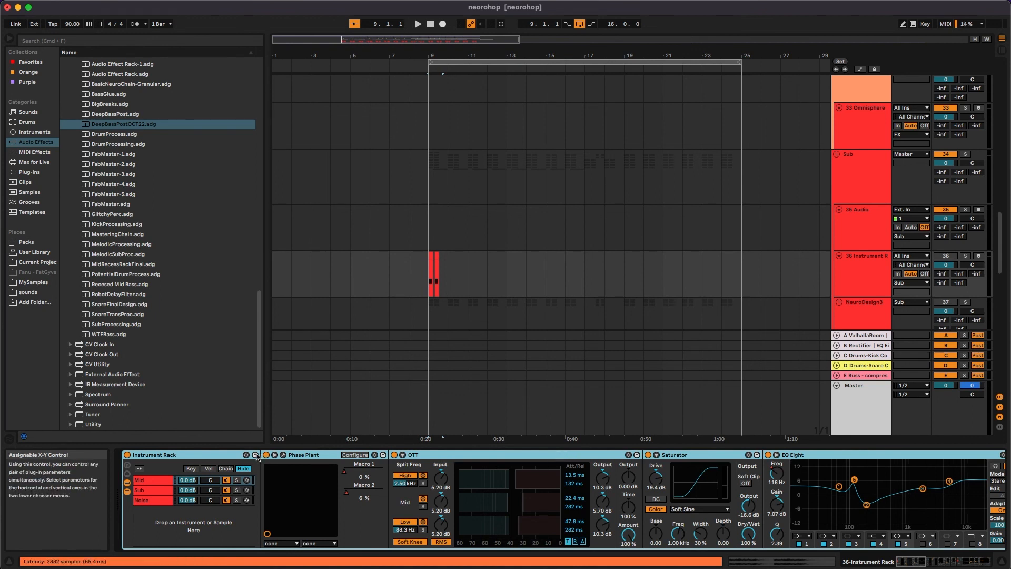
{"action": "scroll", "coordinate": [651, 474], "scroll_direction": "right", "scroll_amount": 10}
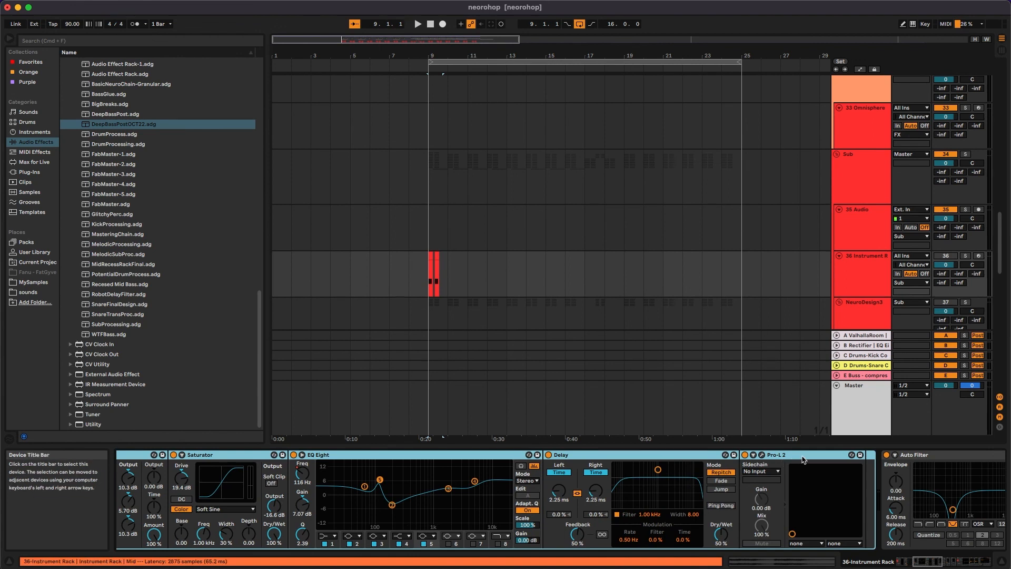
{"action": "left_click", "coordinate": [803, 456]}
{"action": "scroll", "coordinate": [868, 457], "scroll_direction": "right", "scroll_amount": 3}
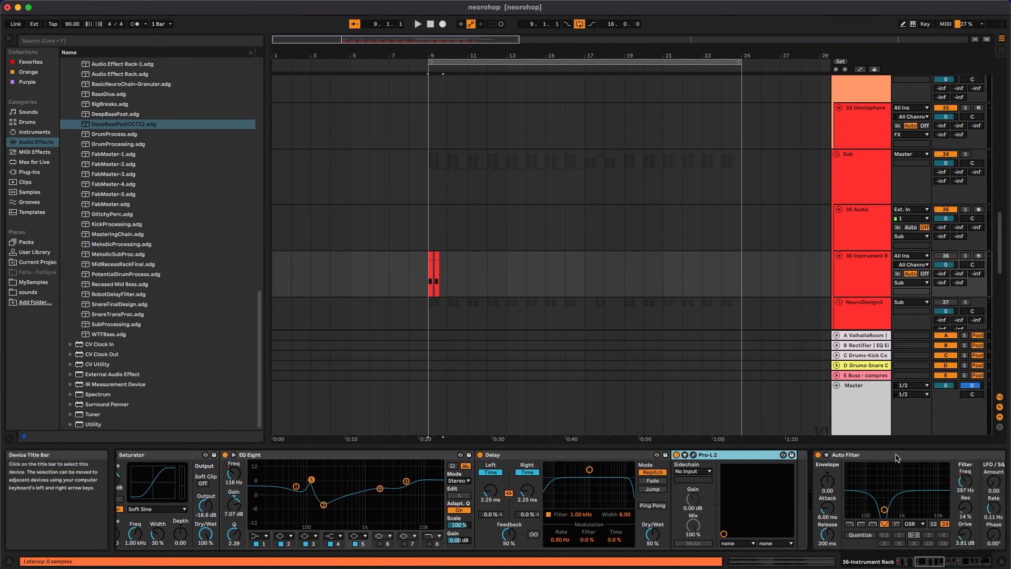
{"action": "left_click", "coordinate": [898, 457]}
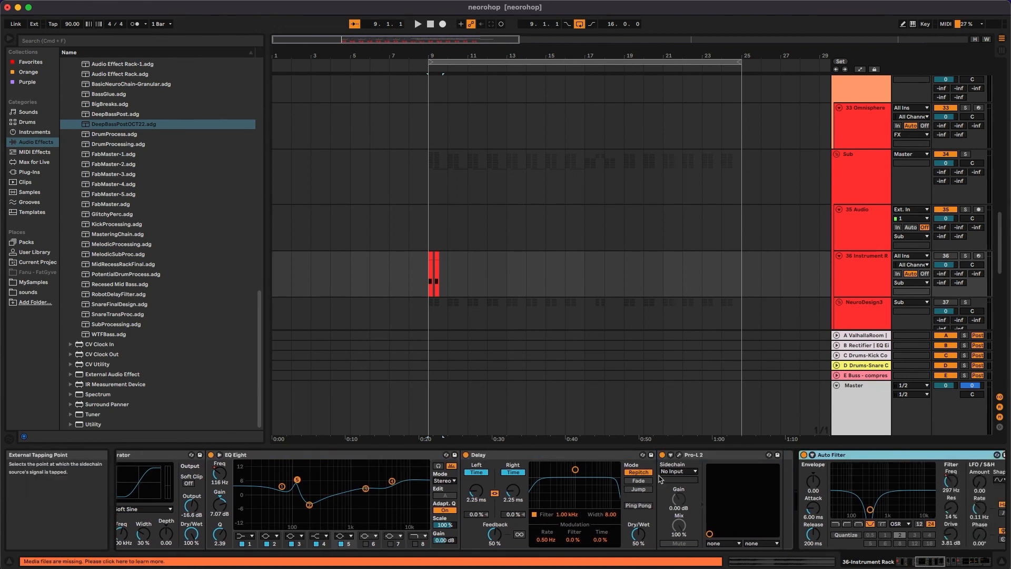
{"action": "scroll", "coordinate": [566, 466], "scroll_direction": "left", "scroll_amount": 1}
{"action": "scroll", "coordinate": [566, 466], "scroll_direction": "left", "scroll_amount": 20}
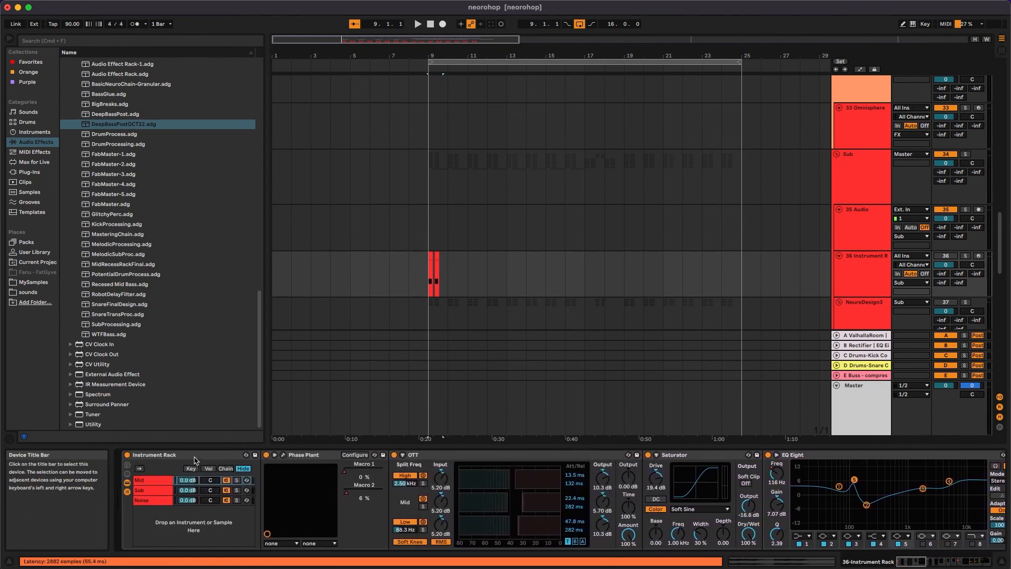
Compare the Instrument Rack's Mid, Sub and Noise chains, with the 36 Instrument Rack track soloed and selected
{"action": "left_click", "coordinate": [163, 481]}
{"action": "left_click", "coordinate": [152, 491]}
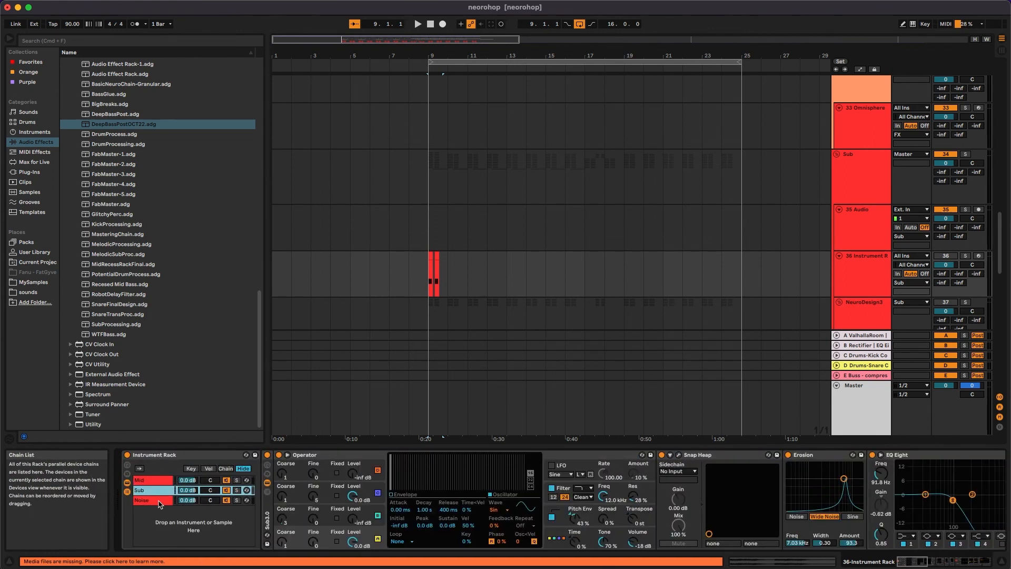
{"action": "left_click", "coordinate": [160, 504]}
{"action": "left_click", "coordinate": [159, 480]}
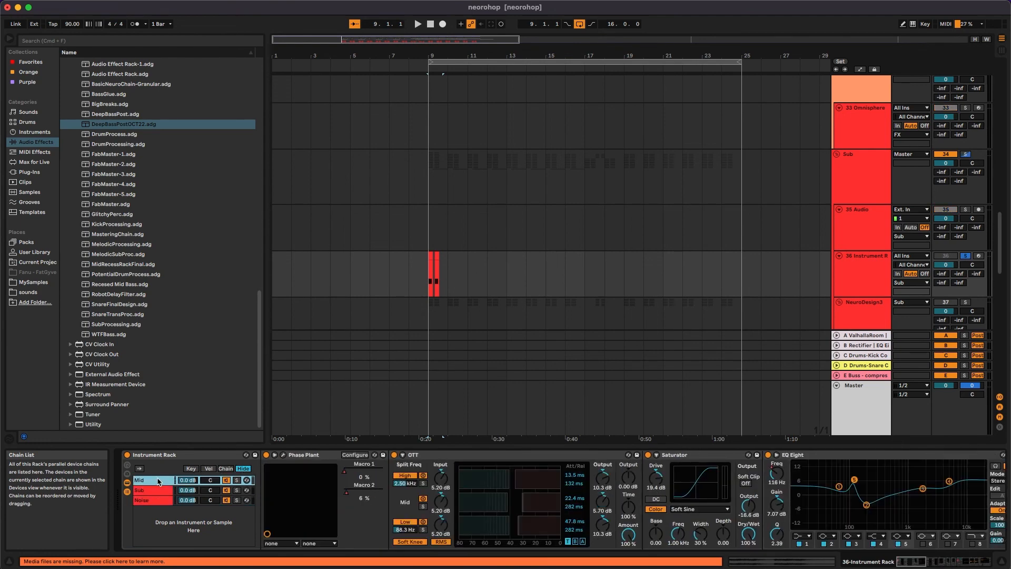
{"action": "left_click", "coordinate": [156, 491]}
{"action": "left_click", "coordinate": [157, 500]}
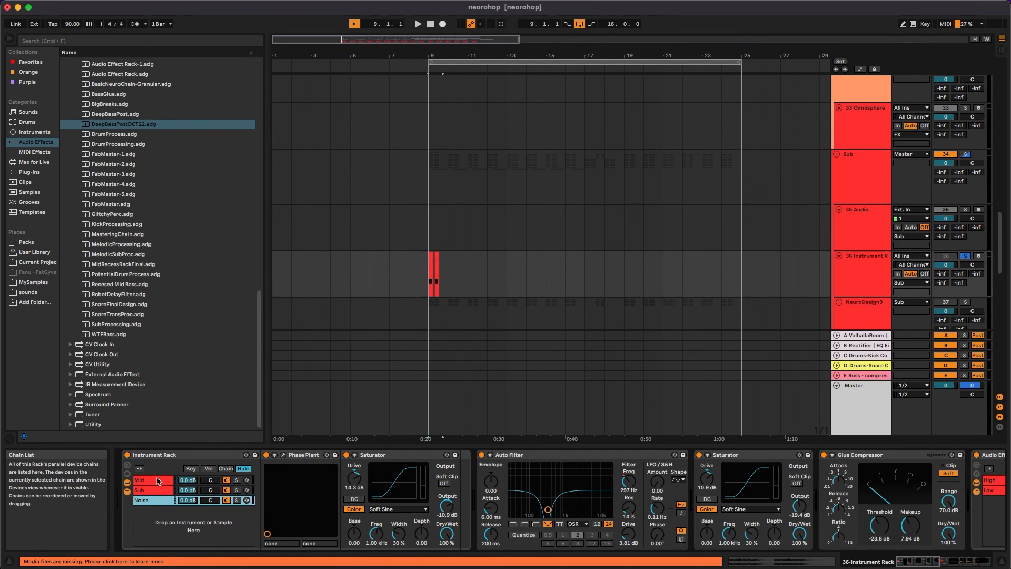
{"action": "left_click", "coordinate": [158, 480]}
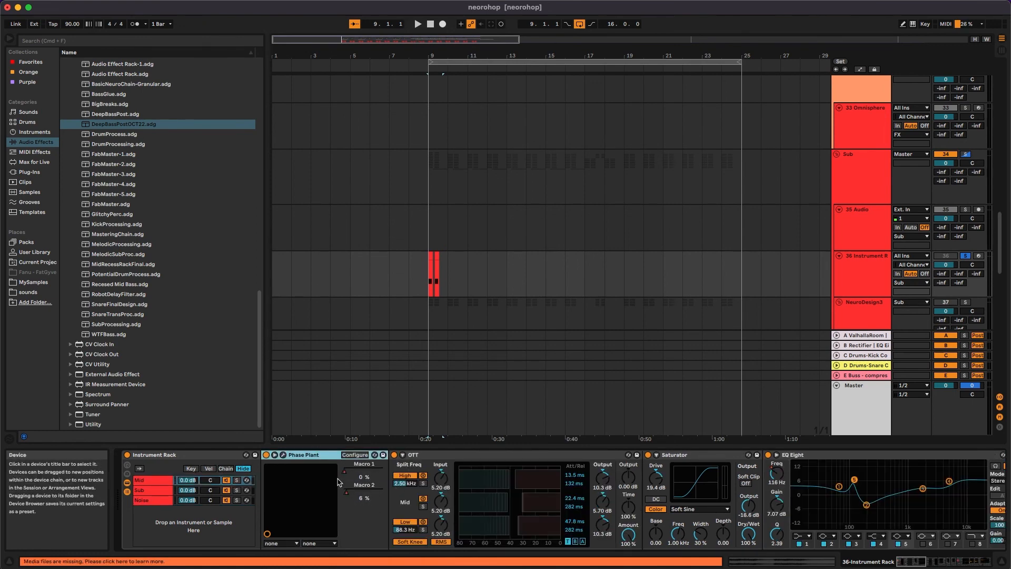
{"action": "left_click", "coordinate": [871, 288]}
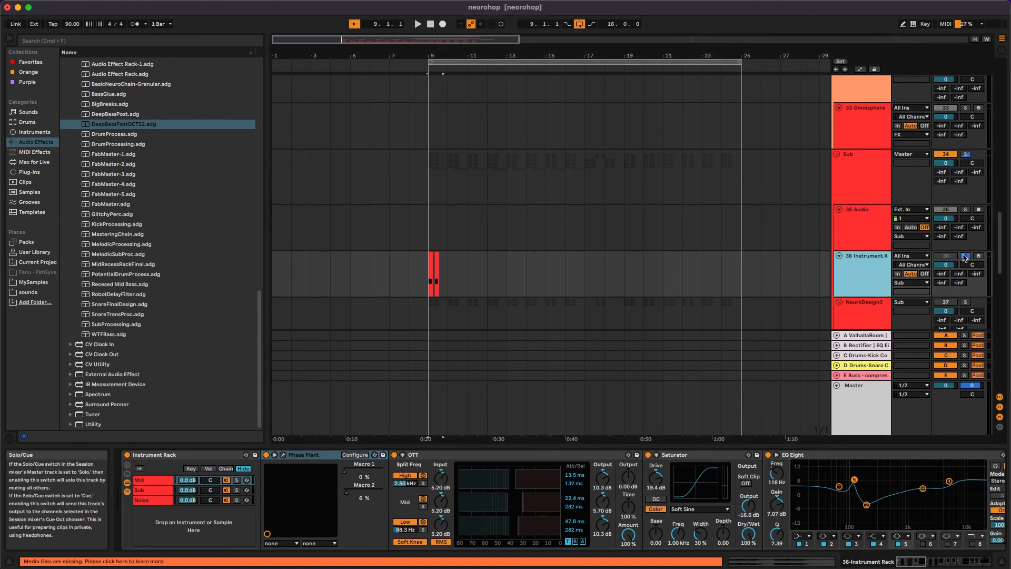